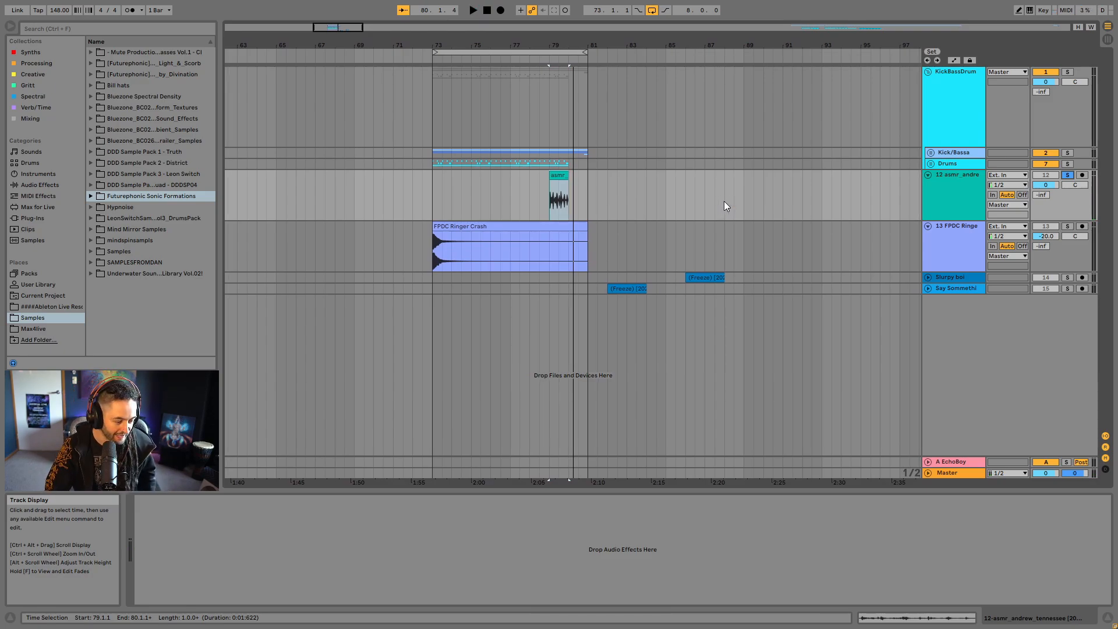
# - Select the one-bar ASMR vocal clip on track 12 and play it back
pyautogui.moveTo(568, 45); pyautogui.dragTo(578, 134)
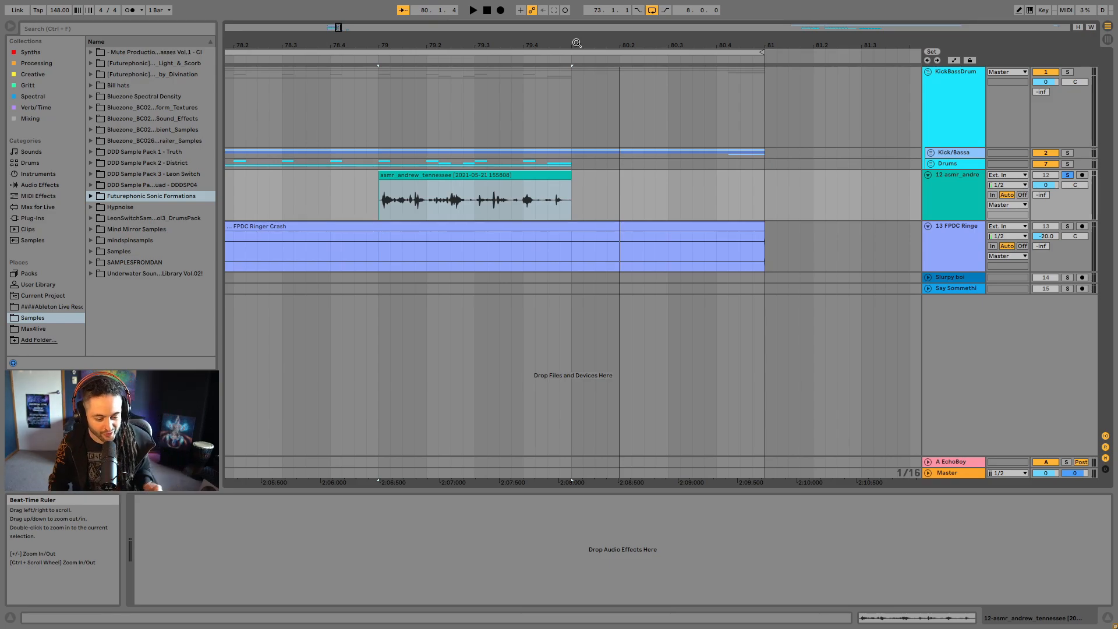
pyautogui.click(473, 176)
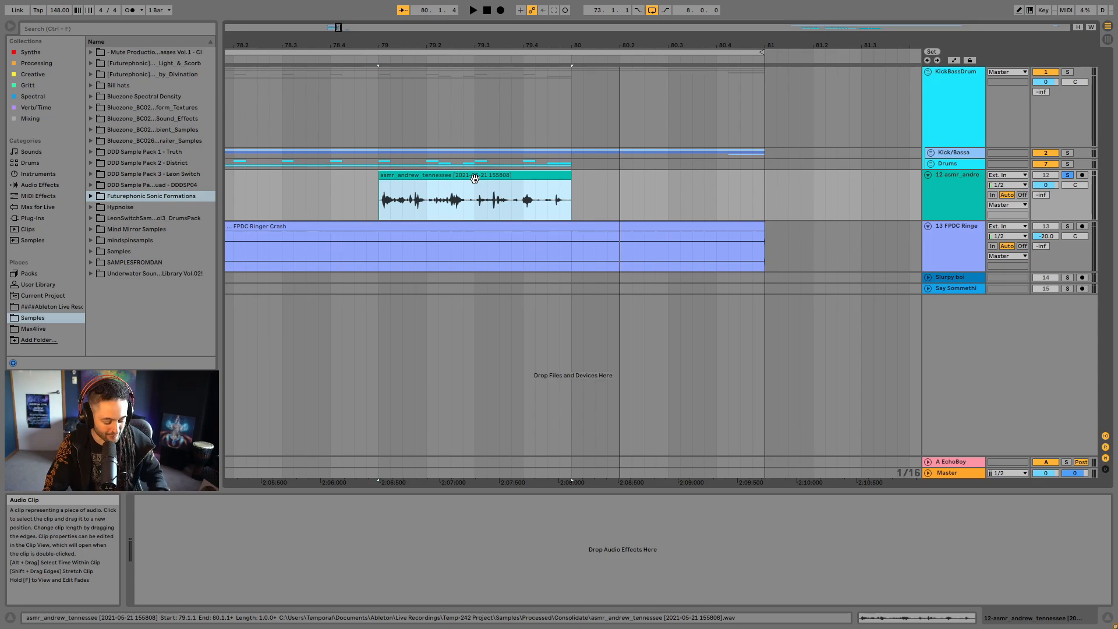
pyautogui.press('space')
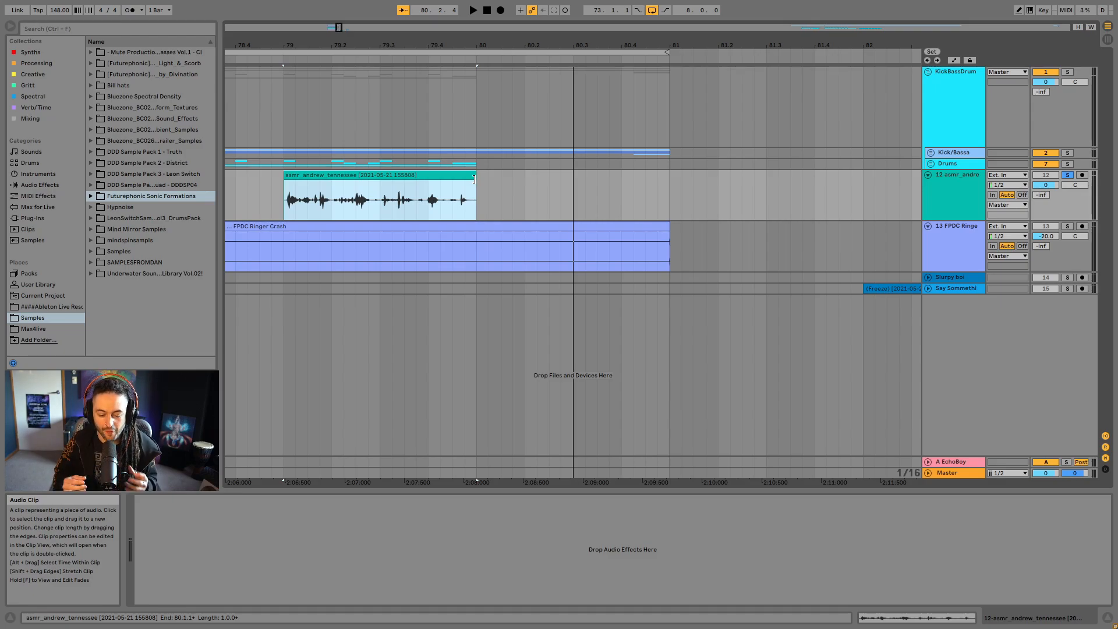
# - Insert a MIDI track below the ASMR audio track and load the Max for Live instrument Granulator II onto it
pyautogui.rightClick(978, 198)
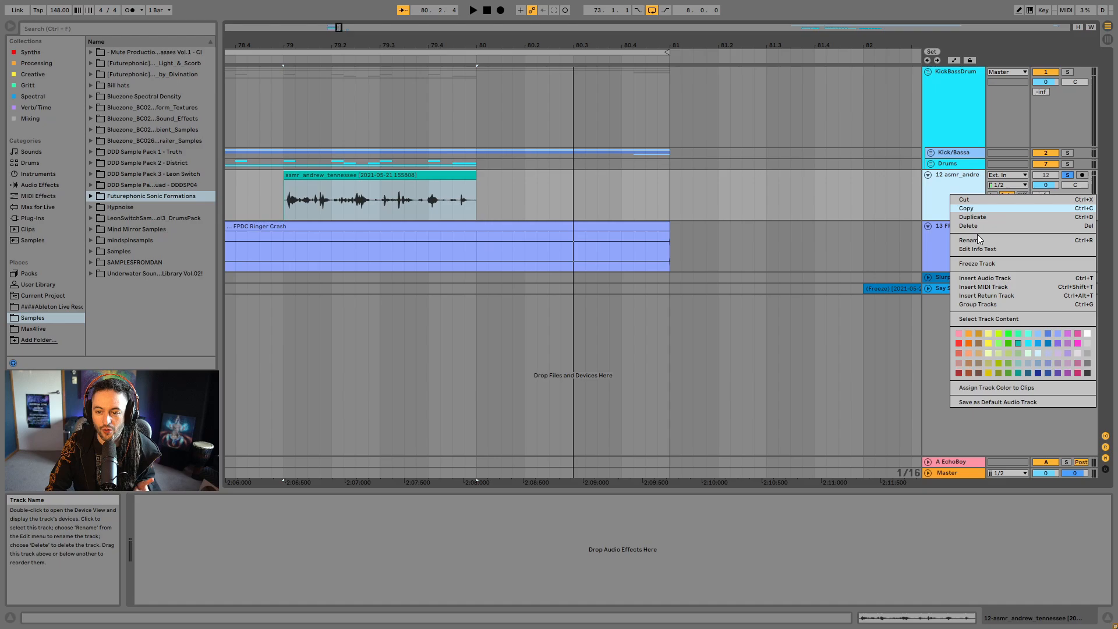
pyautogui.click(1017, 286)
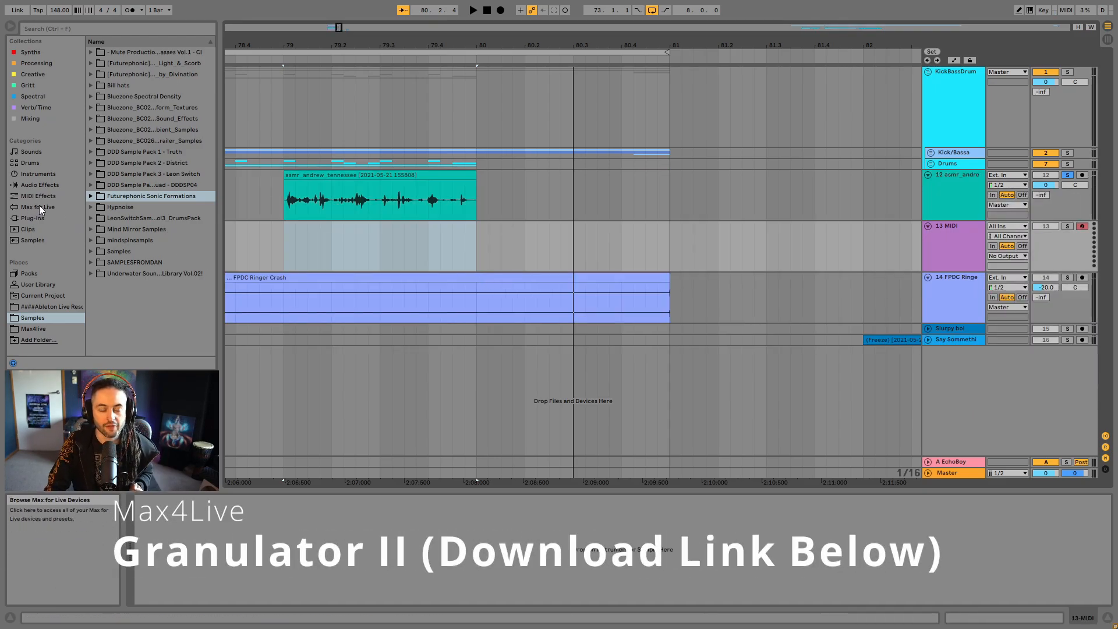
pyautogui.click(40, 207)
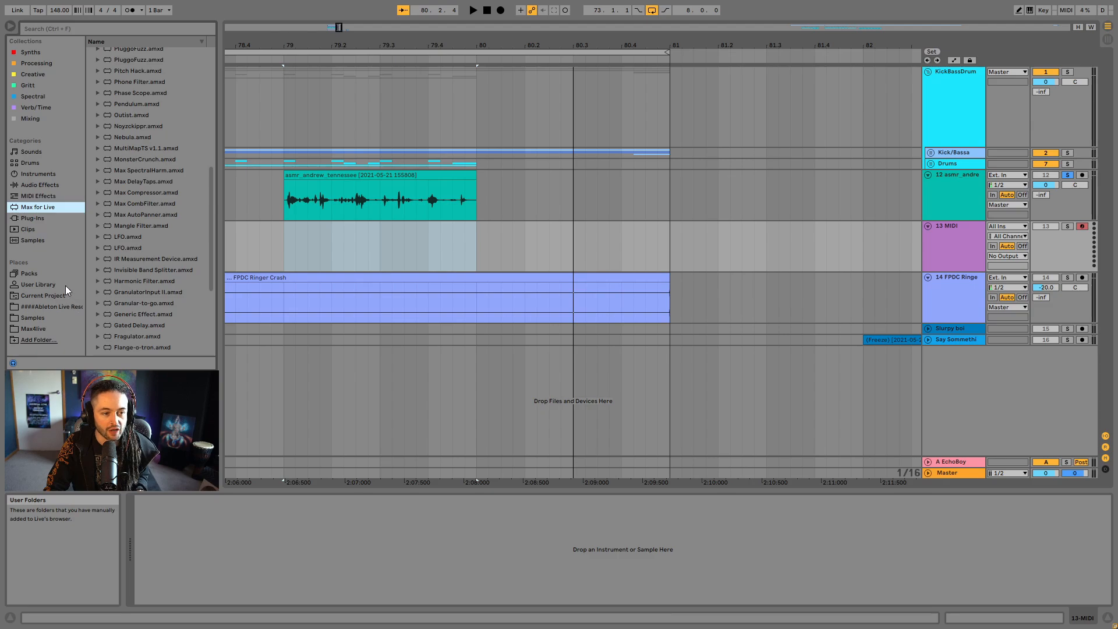
pyautogui.scroll(8, 120, 200)
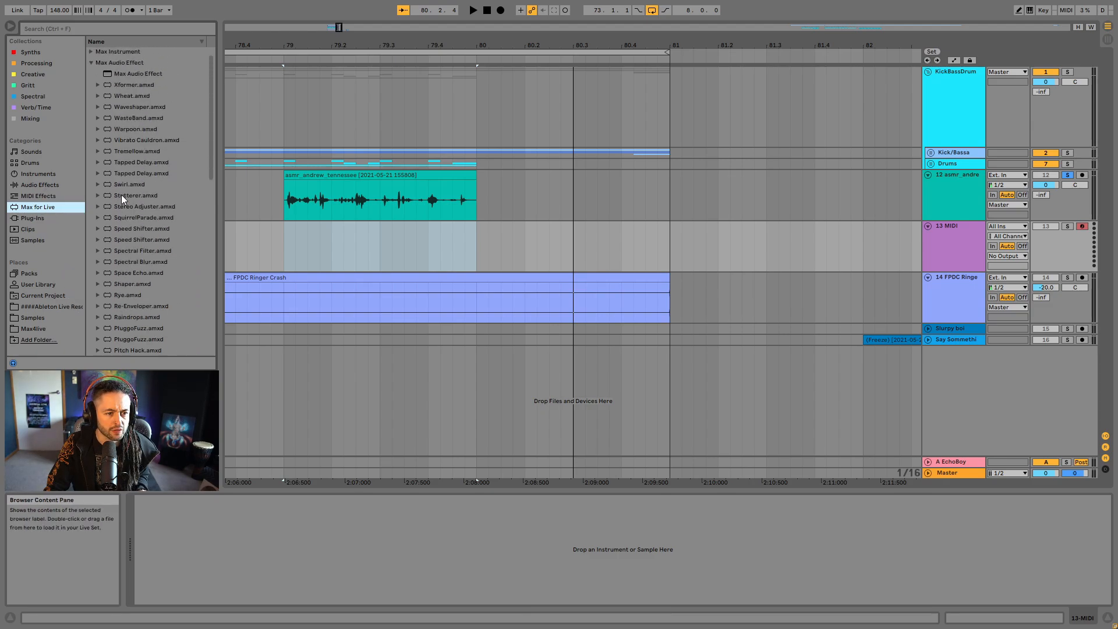
pyautogui.click(91, 74)
pyautogui.click(91, 63)
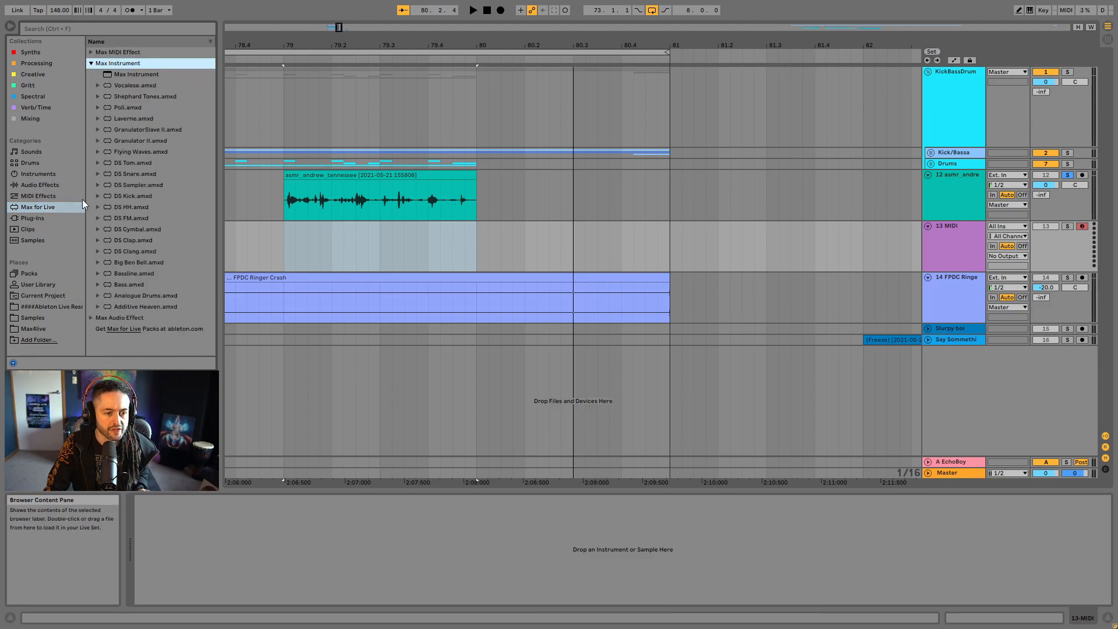
pyautogui.moveTo(136, 141); pyautogui.dragTo(942, 243)
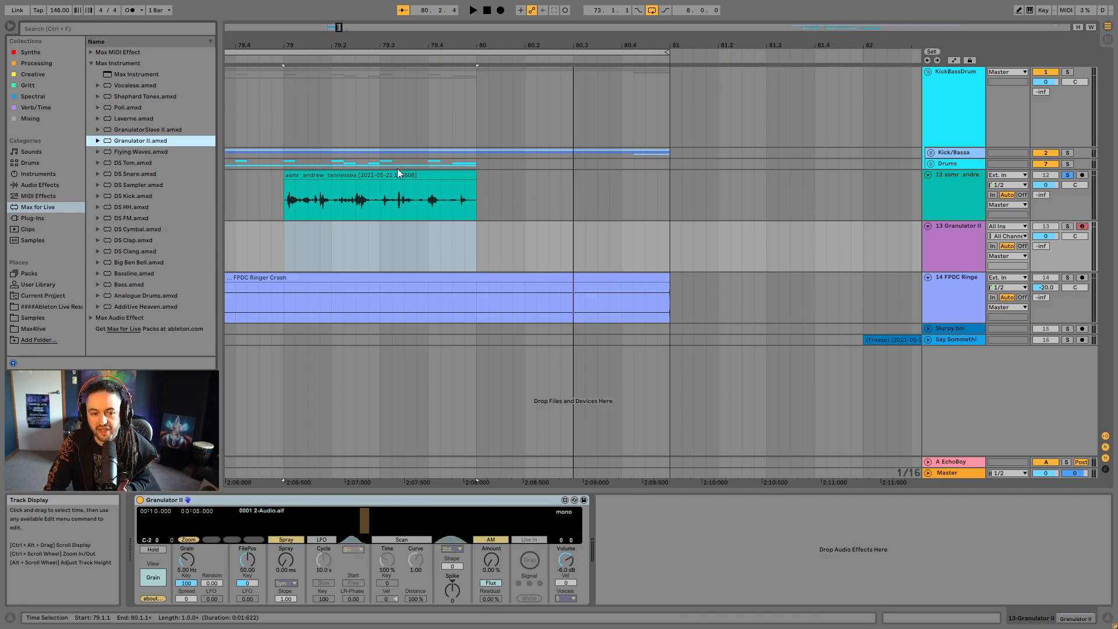
# - Audition the original ASMR clip on track 12 from bar 79
pyautogui.press('Up')
pyautogui.press('space')
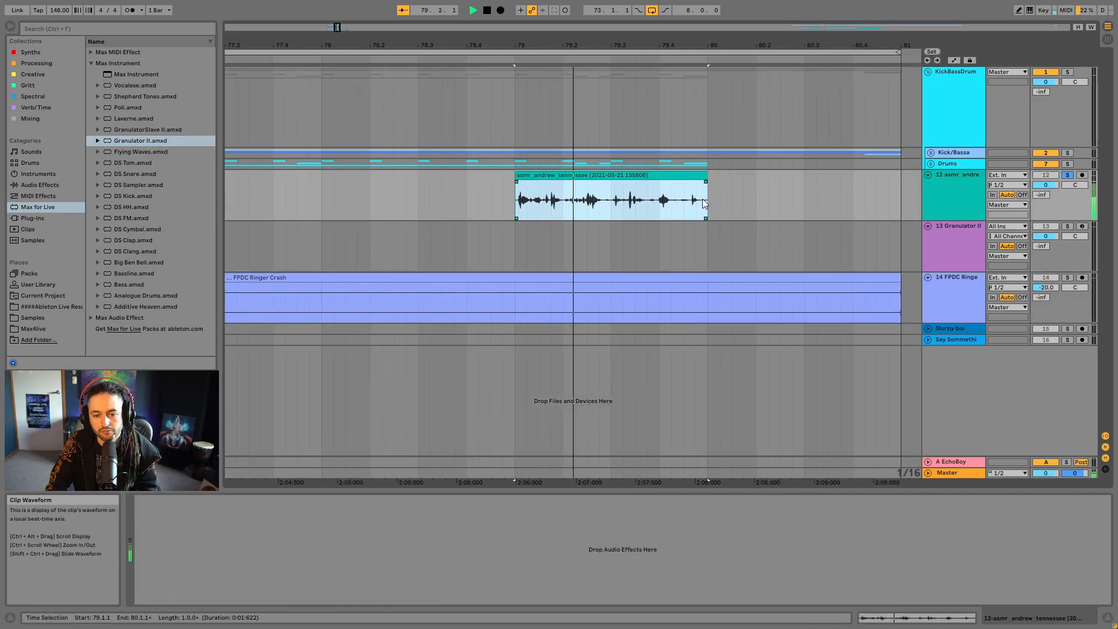
pyautogui.press('space')
# - Load the ASMR audio clip into Granulator II as its source sample
pyautogui.click(951, 199)
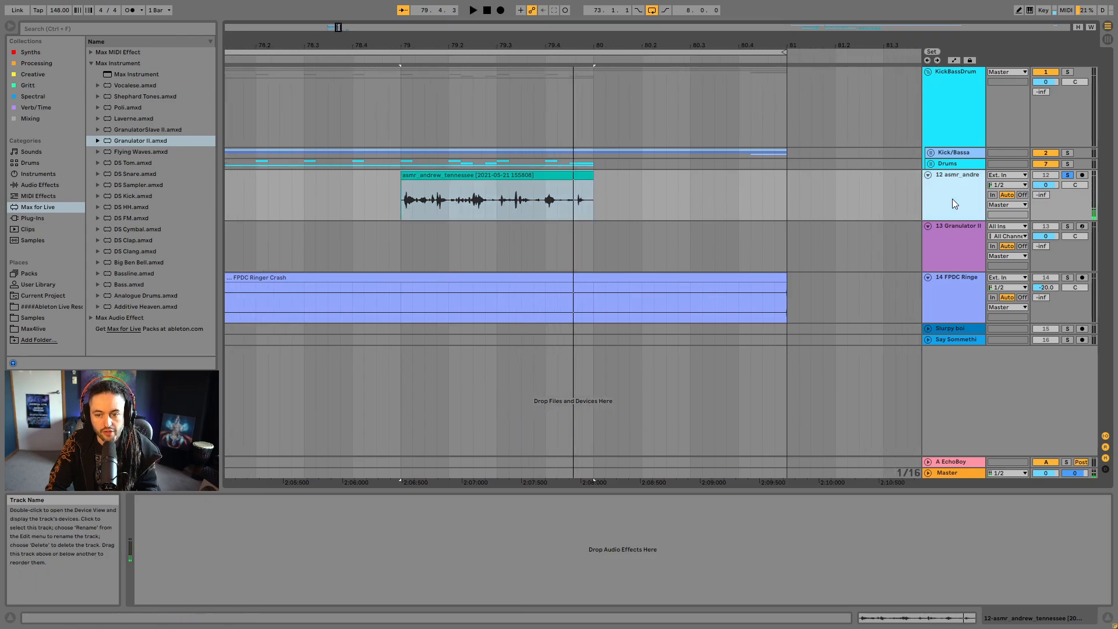
pyautogui.click(572, 176)
pyautogui.click(967, 239)
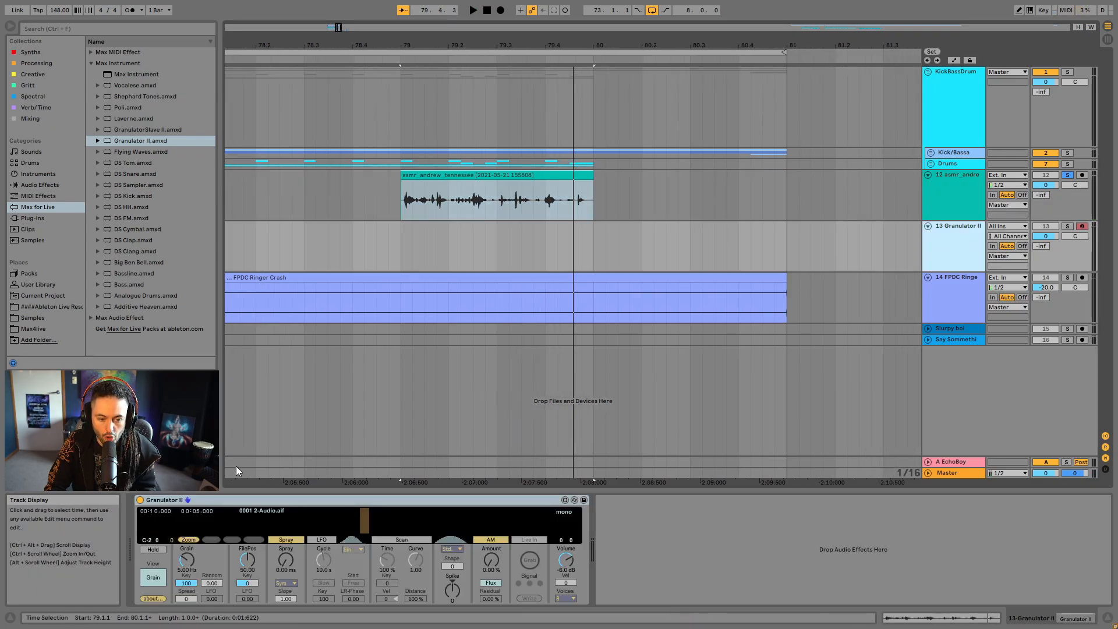
pyautogui.moveTo(473, 176); pyautogui.dragTo(345, 518)
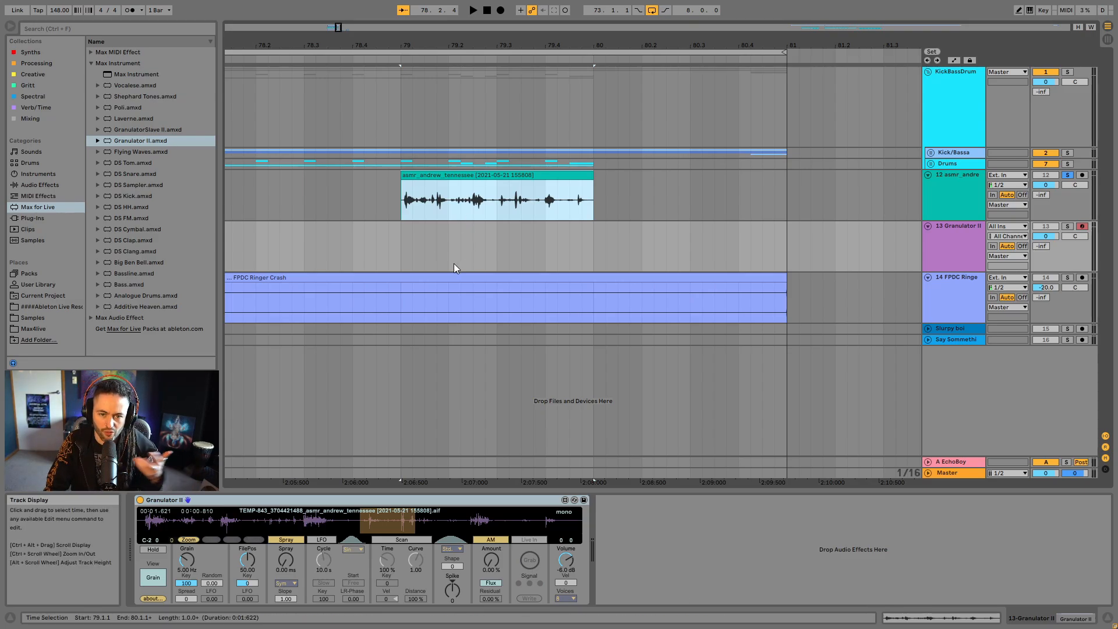
# - Create a MIDI clip from 79.1.1 to 80.1.1 on the Granulator II track, with a C3 note extended across it using Legato
pyautogui.click(411, 262)
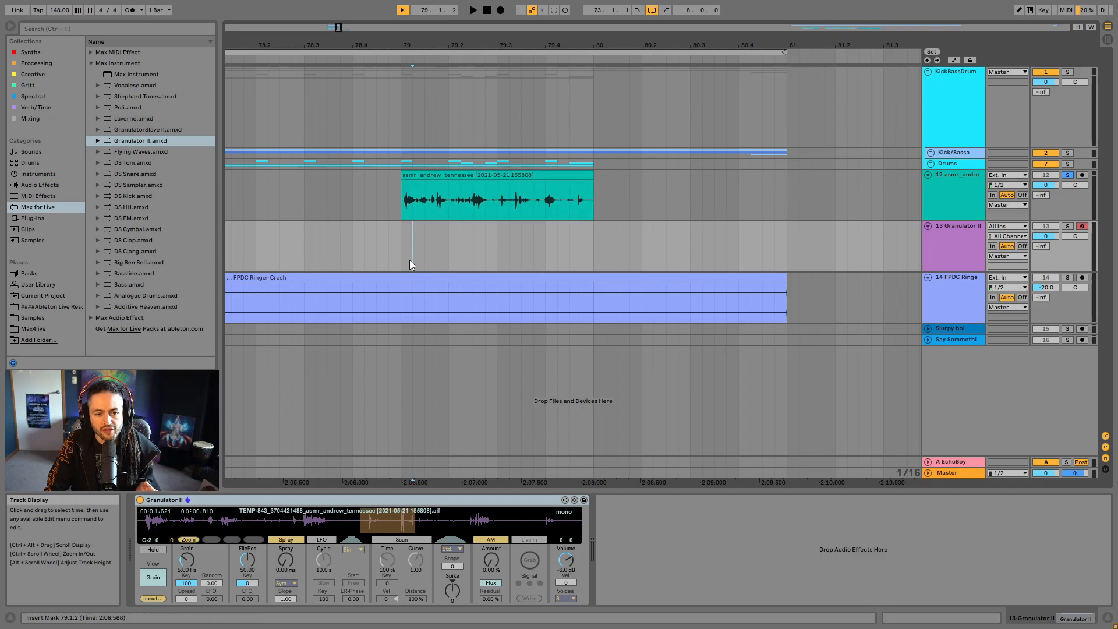
pyautogui.moveTo(403, 250); pyautogui.dragTo(592, 257)
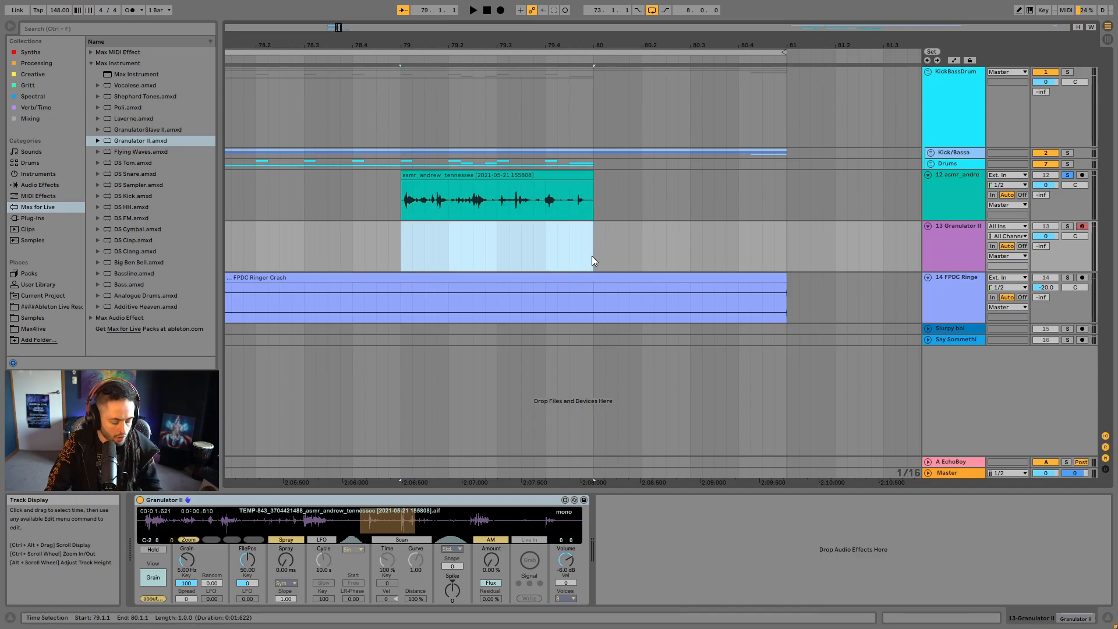
pyautogui.hotkey('ctrl', 'shift', 'm')
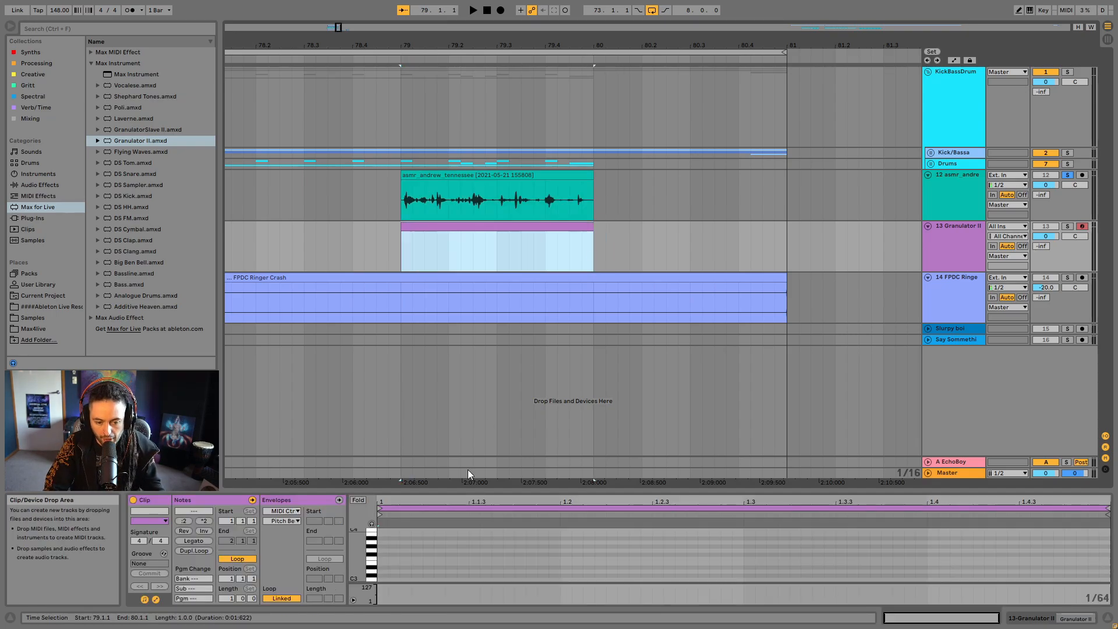
pyautogui.doubleClick(383, 580)
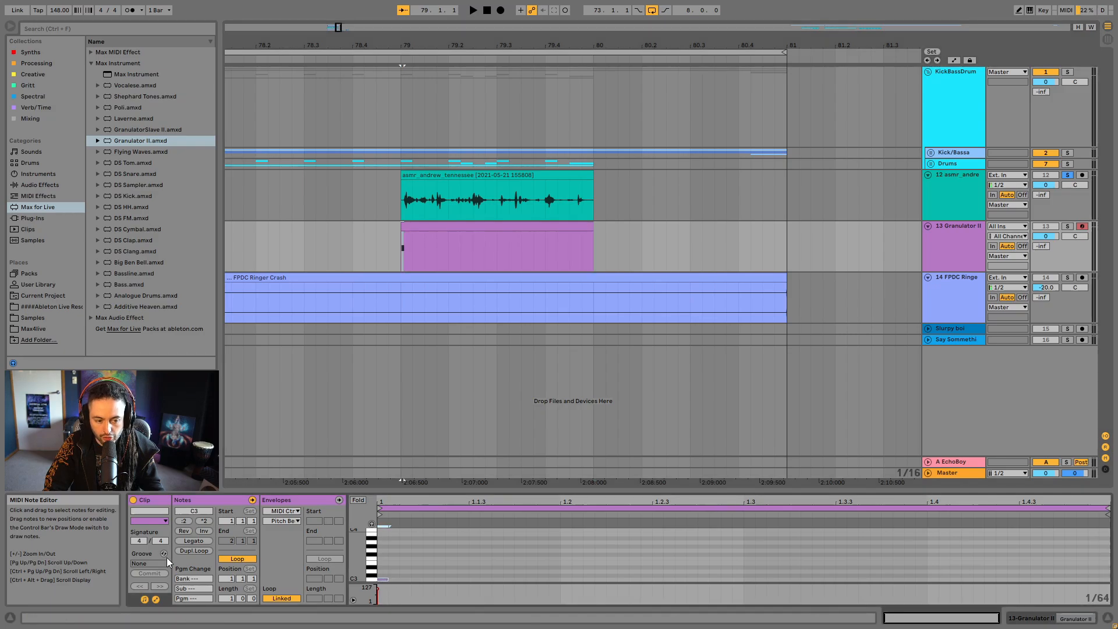
pyautogui.click(192, 541)
pyautogui.hotkey('shift', 'Tab')
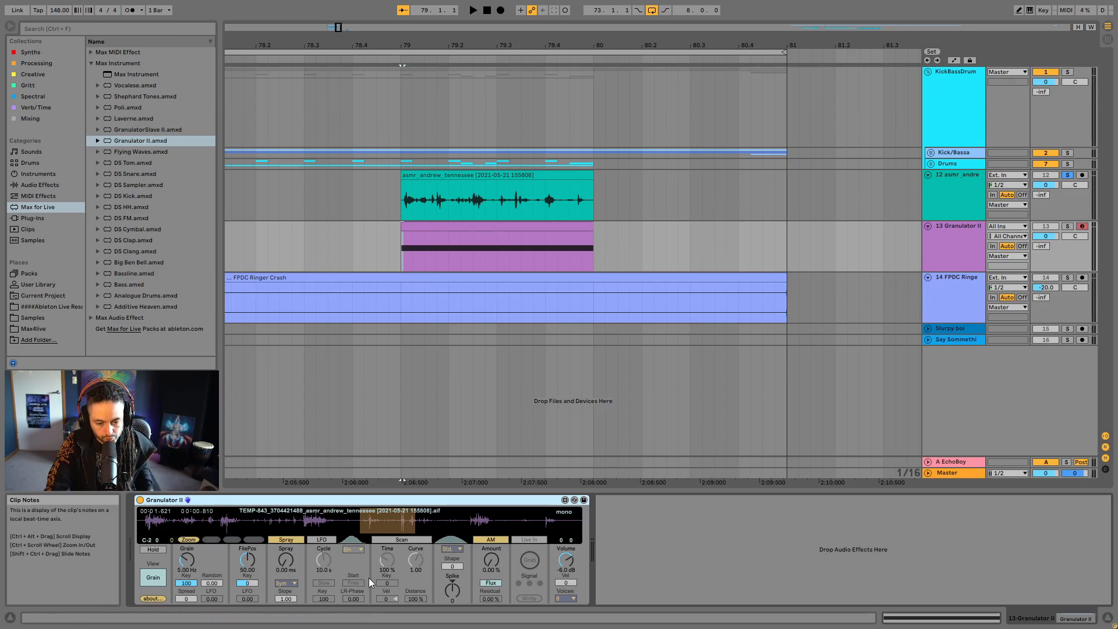
# - Solo the Granulator II track and move the ASMR audio clip to bar 81
pyautogui.click(1068, 226)
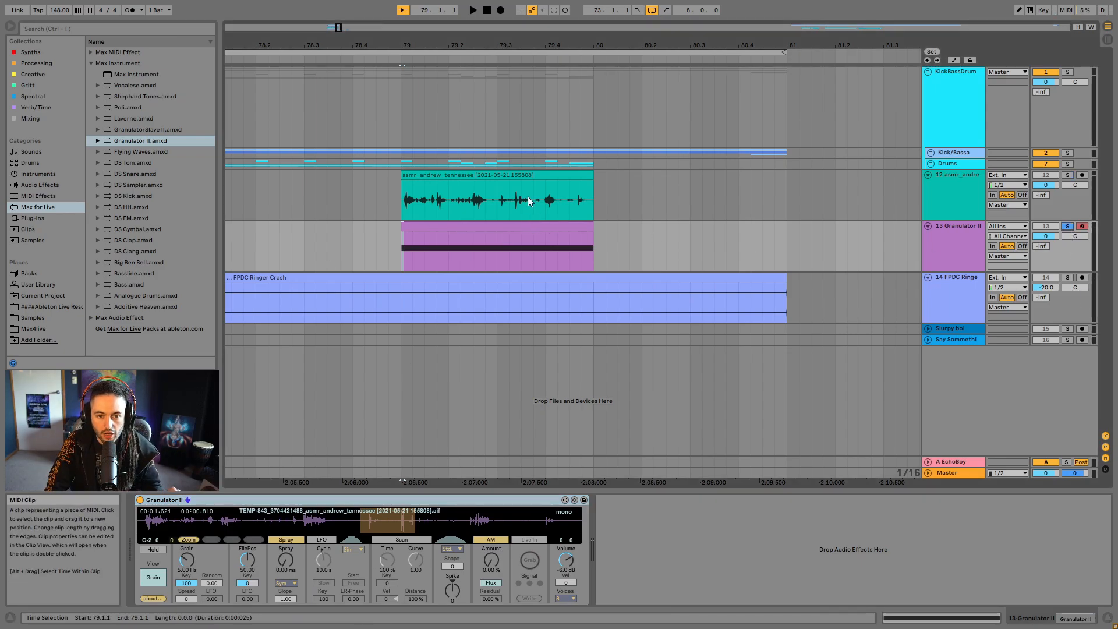
pyautogui.moveTo(563, 197); pyautogui.dragTo(949, 197)
# - Select the Granulator II MIDI clip and play it back to hear the granulated sample
pyautogui.click(487, 239)
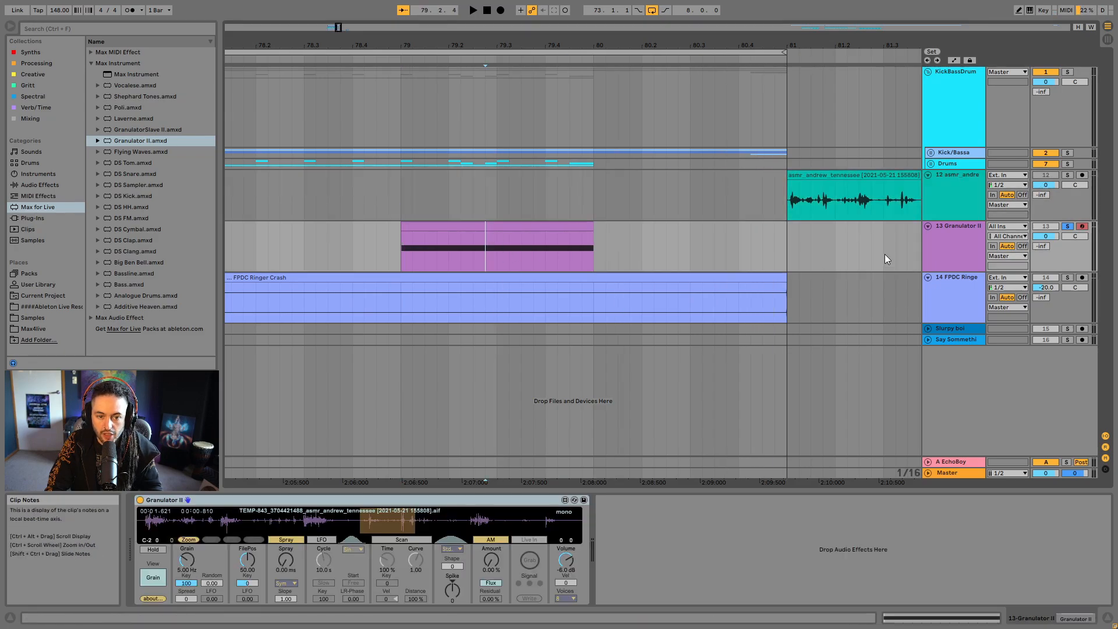
pyautogui.click(543, 226)
pyautogui.press('space')
pyautogui.press('space')
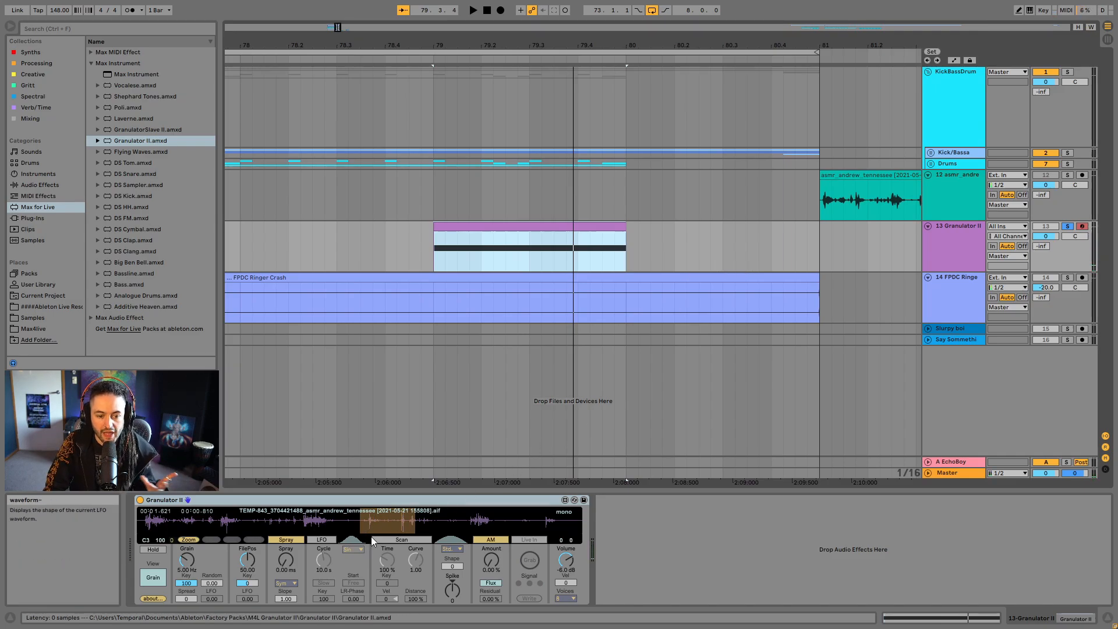
pyautogui.press('space')
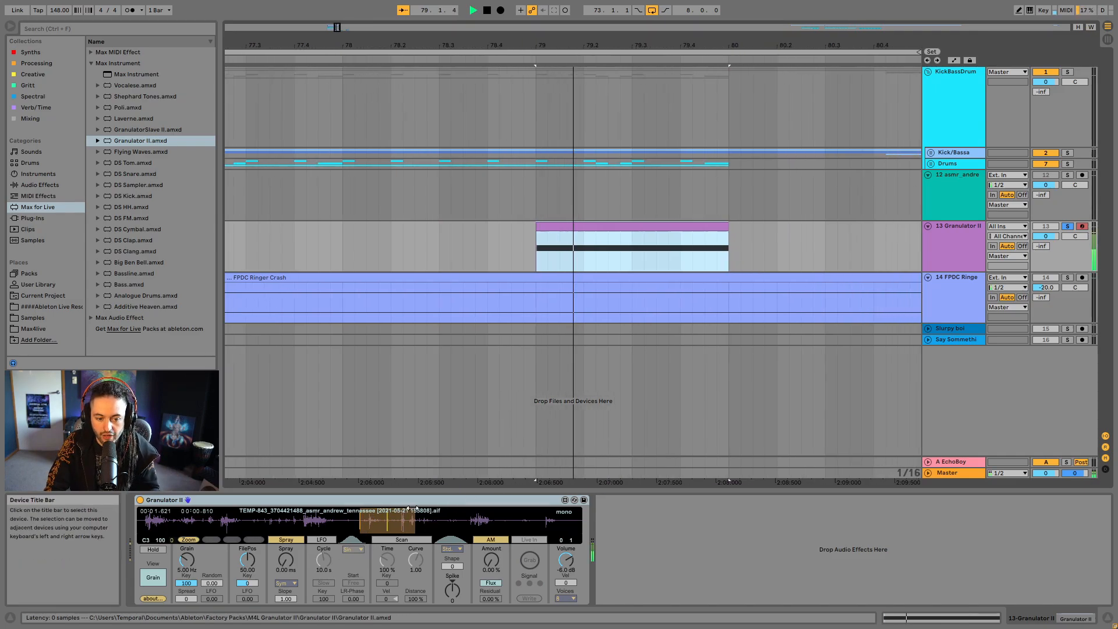
pyautogui.press('space')
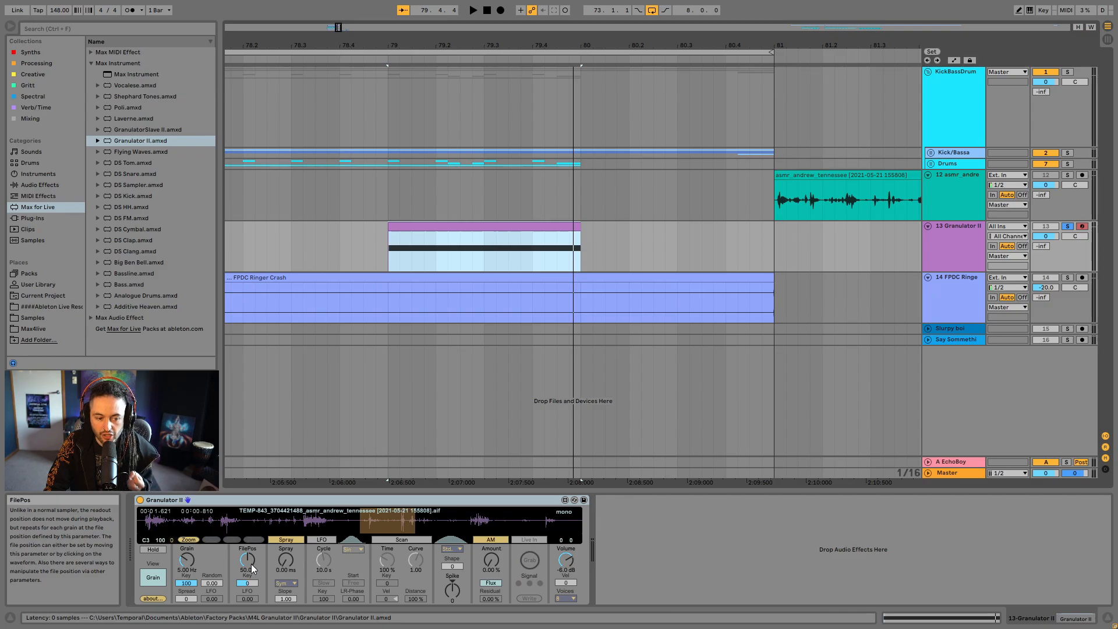
# - Try different FilePos settings in Granulator II during playback, from the sample's start up to 19.69
pyautogui.moveTo(250, 562)
pyautogui.mouseDown()
pyautogui.moveTo(250, 617)
pyautogui.moveTo(249, 580)
pyautogui.mouseUp()
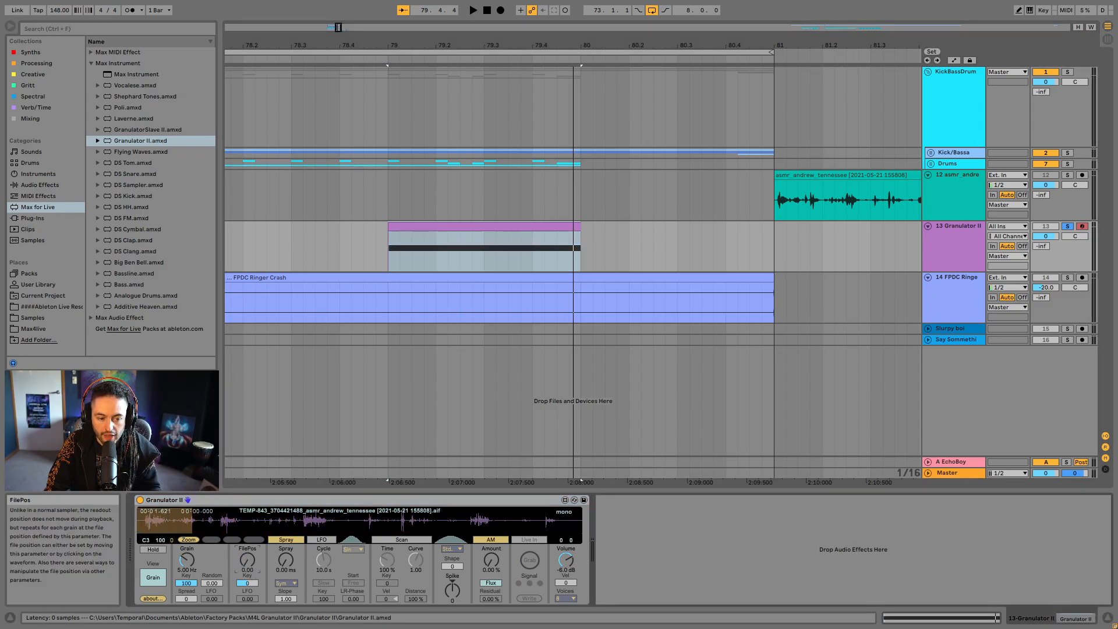
pyautogui.press('space')
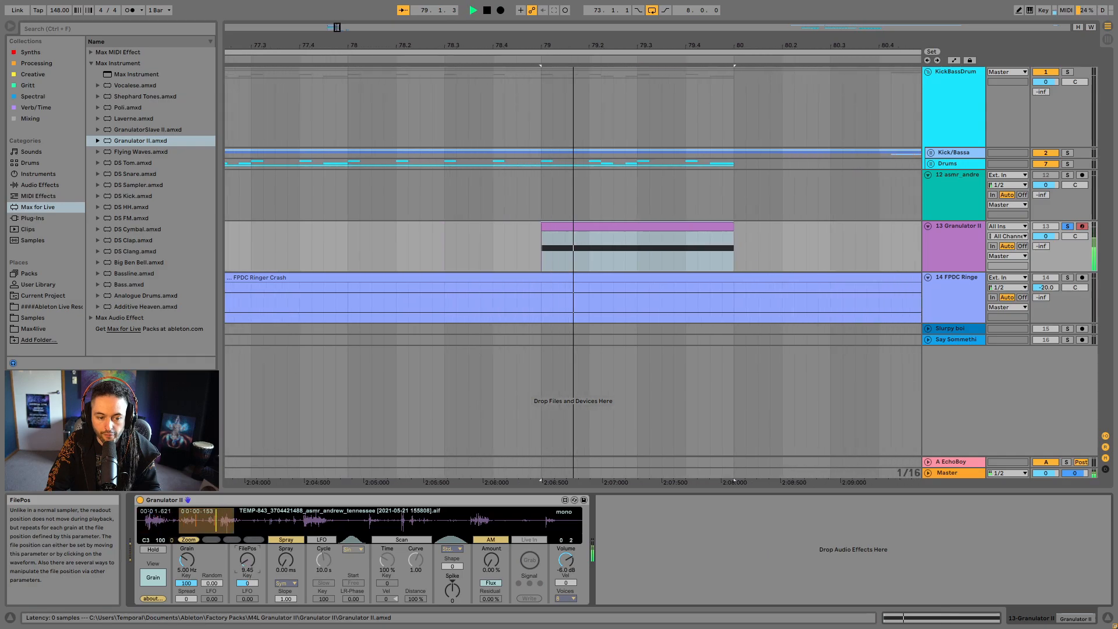
pyautogui.moveTo(247, 560); pyautogui.dragTo(247, 549)
pyautogui.press('space')
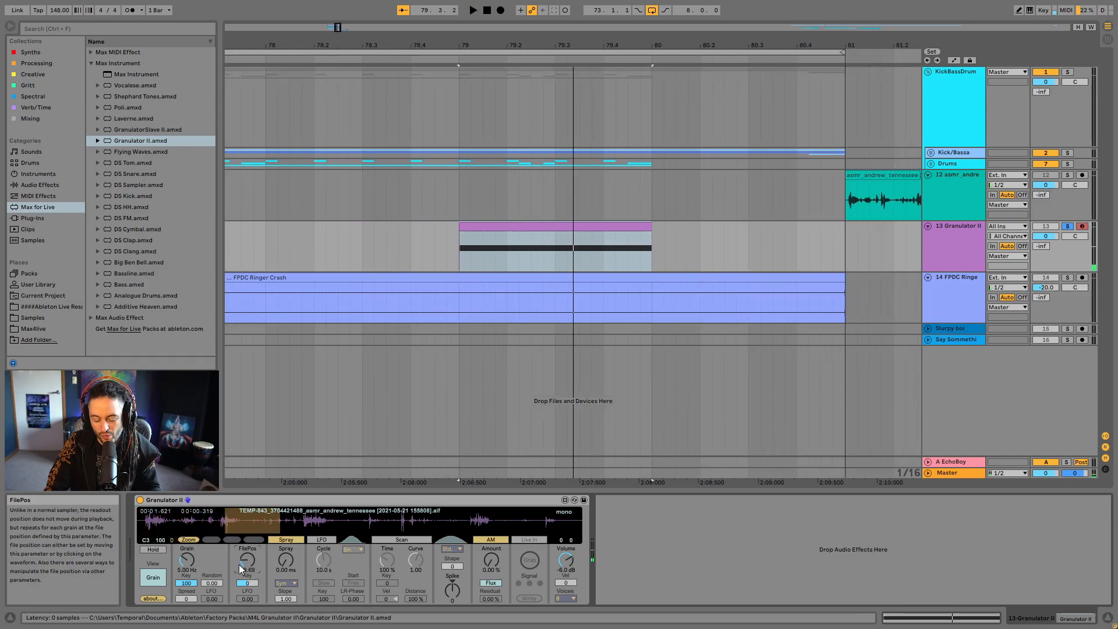
# - Raise Granulator II's grain frequency to 17.0 Hz and set FilePos to 1.00 while listening to the clip
pyautogui.press('space')
pyautogui.moveTo(186, 560)
pyautogui.mouseDown()
pyautogui.moveTo(189, 573)
pyautogui.moveTo(190, 553)
pyautogui.mouseUp()
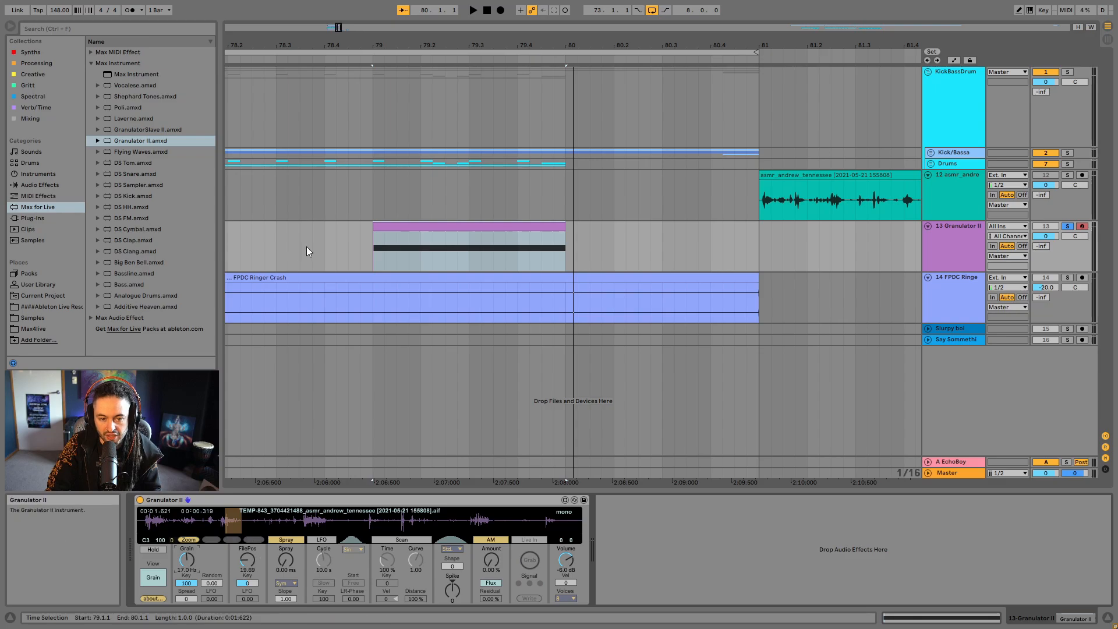
pyautogui.click(489, 231)
pyautogui.moveTo(250, 560)
pyautogui.mouseDown()
pyautogui.moveTo(250, 589)
pyautogui.moveTo(246, 561)
pyautogui.mouseUp()
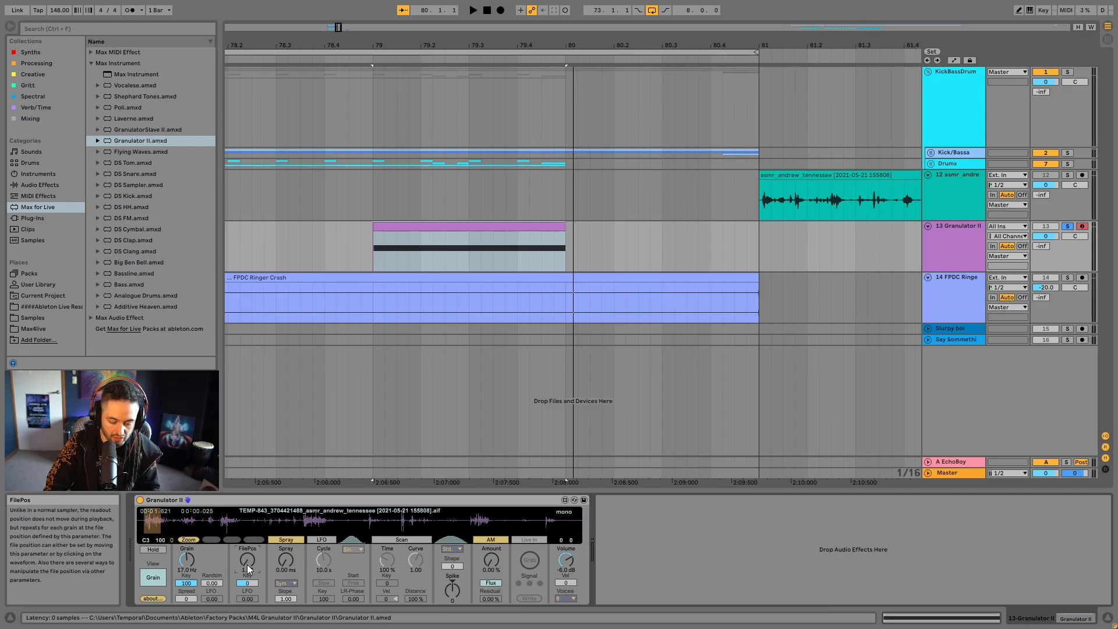
# - Zoom in on Granulator II's waveform display and set the grain frequency to 5.38 Hz while auditioning the MIDI clip
pyautogui.moveTo(191, 554)
pyautogui.mouseDown()
pyautogui.moveTo(191, 588)
pyautogui.moveTo(187, 549)
pyautogui.mouseUp()
pyautogui.press('space')
pyautogui.press('space')
pyautogui.click(189, 540)
pyautogui.press('space')
pyautogui.press('space')
pyautogui.press('space')
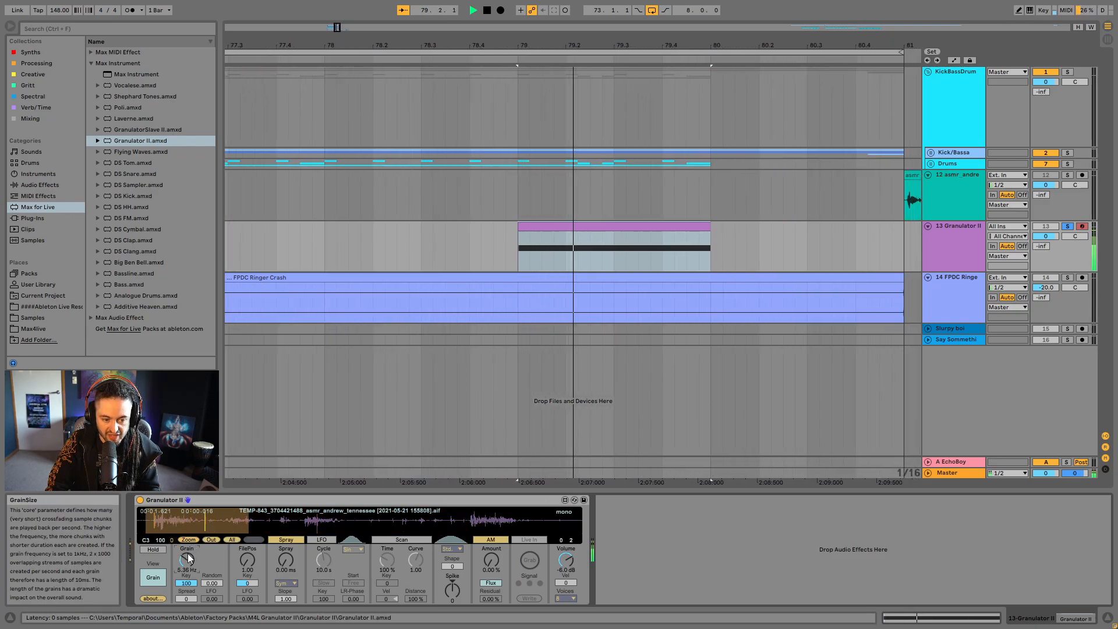
pyautogui.press('space')
pyautogui.press('space')
pyautogui.press('space')
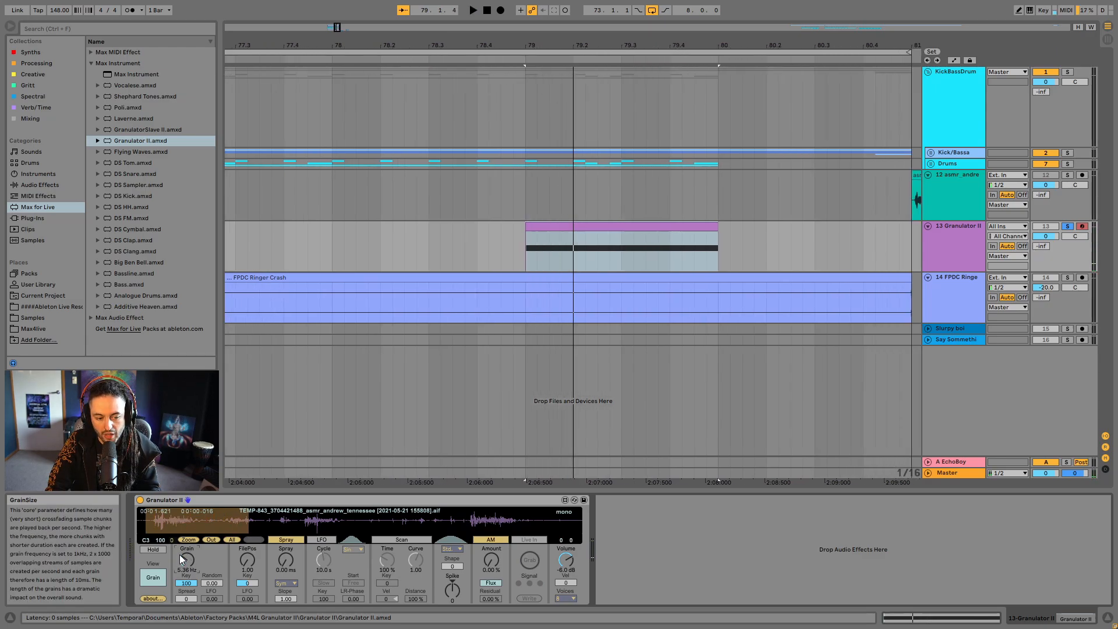
# - Lower Granulator II's grain frequency to 3.72 Hz while auditioning the clip
pyautogui.moveTo(179, 554); pyautogui.dragTo(184, 563)
pyautogui.press('space')
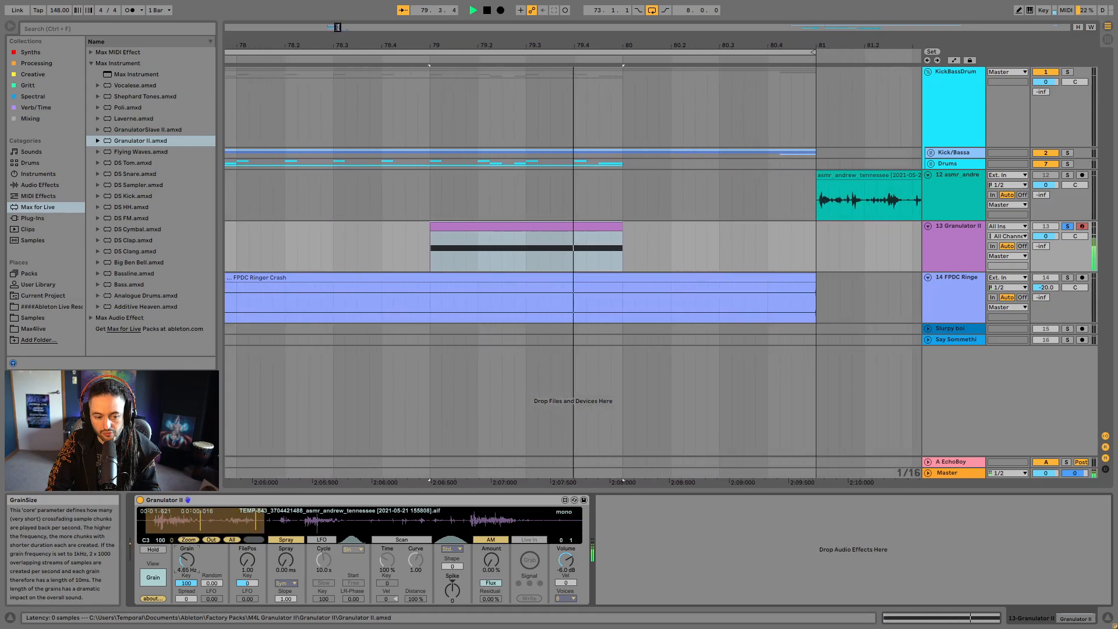
pyautogui.press('space')
pyautogui.press('space')
pyautogui.press('space')
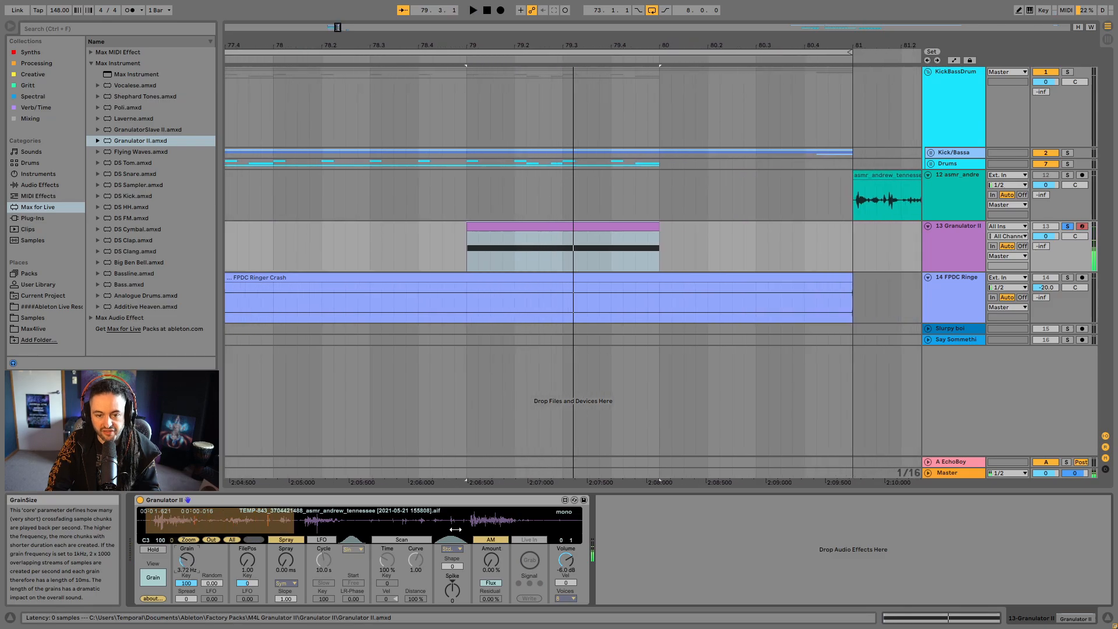
# - Automate Granulator II's Grain parameter to rise from 3.72 Hz to 27.8 Hz across the MIDI clip, and play it back
pyautogui.click(954, 60)
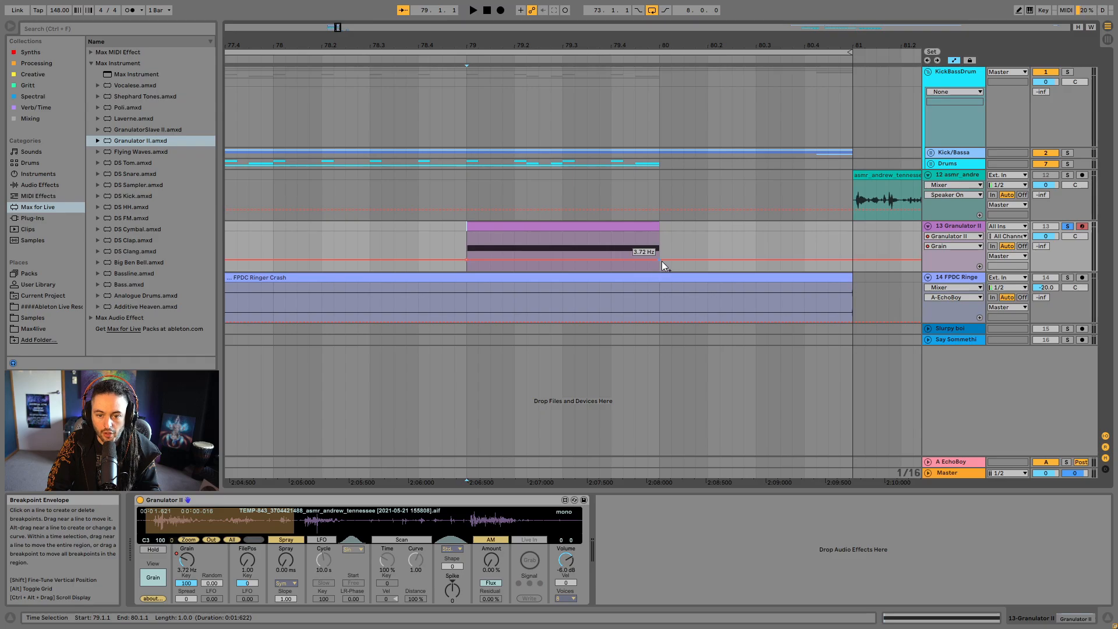
pyautogui.moveTo(660, 260); pyautogui.dragTo(659, 249)
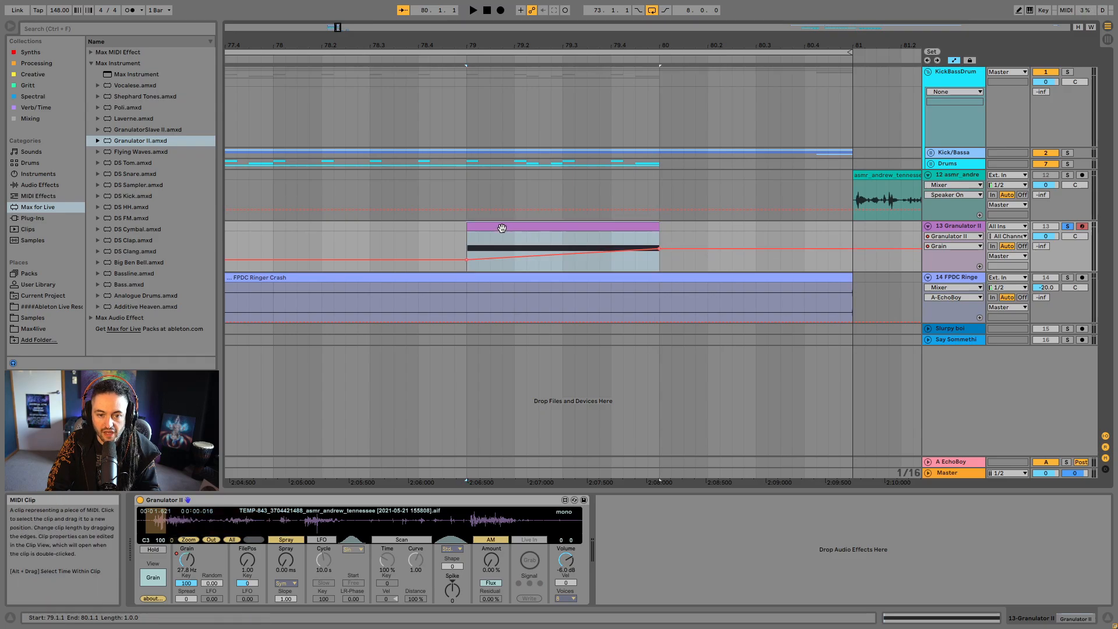
pyautogui.press('space')
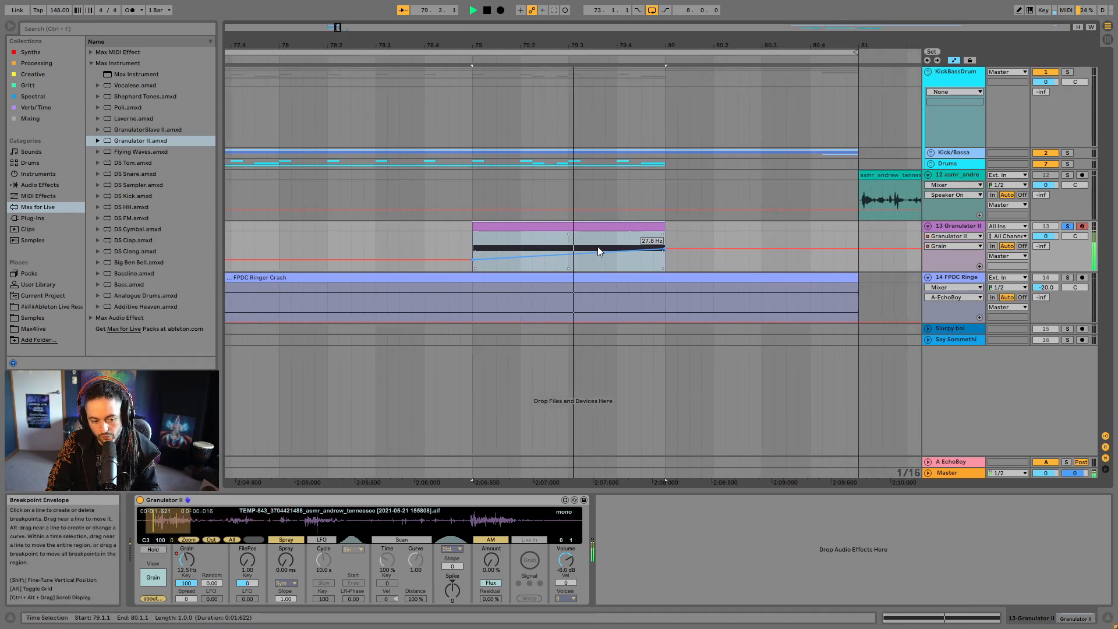
# - Raise the end point of the Grain automation to 59.2 Hz and play back the MIDI clip
pyautogui.press('space')
pyautogui.moveTo(486, 45); pyautogui.dragTo(542, 24)
pyautogui.press('space')
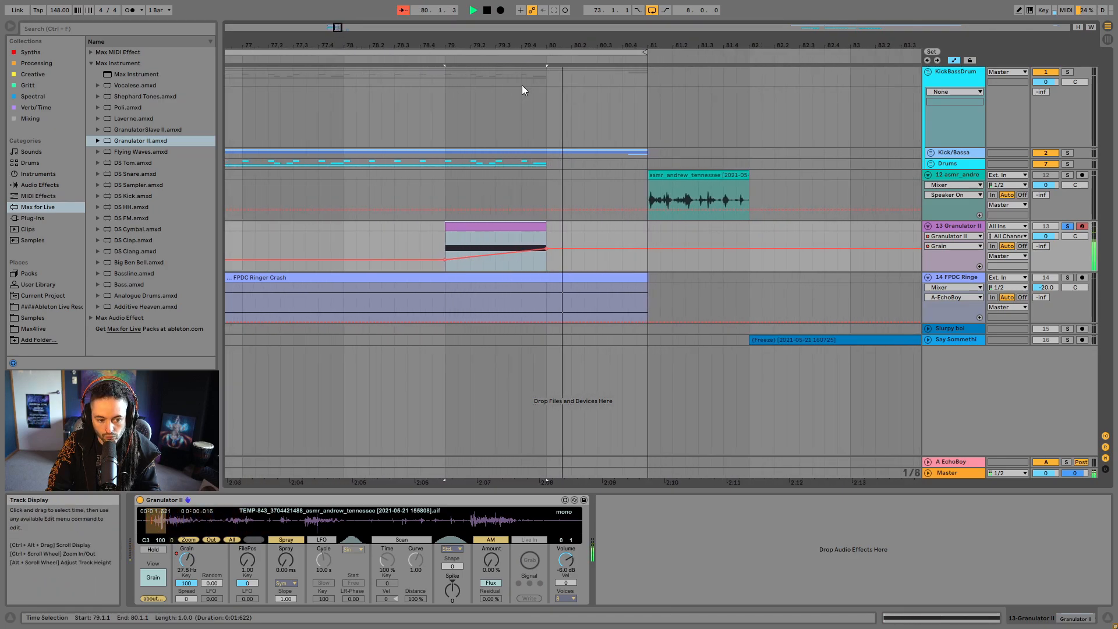
pyautogui.click(557, 269)
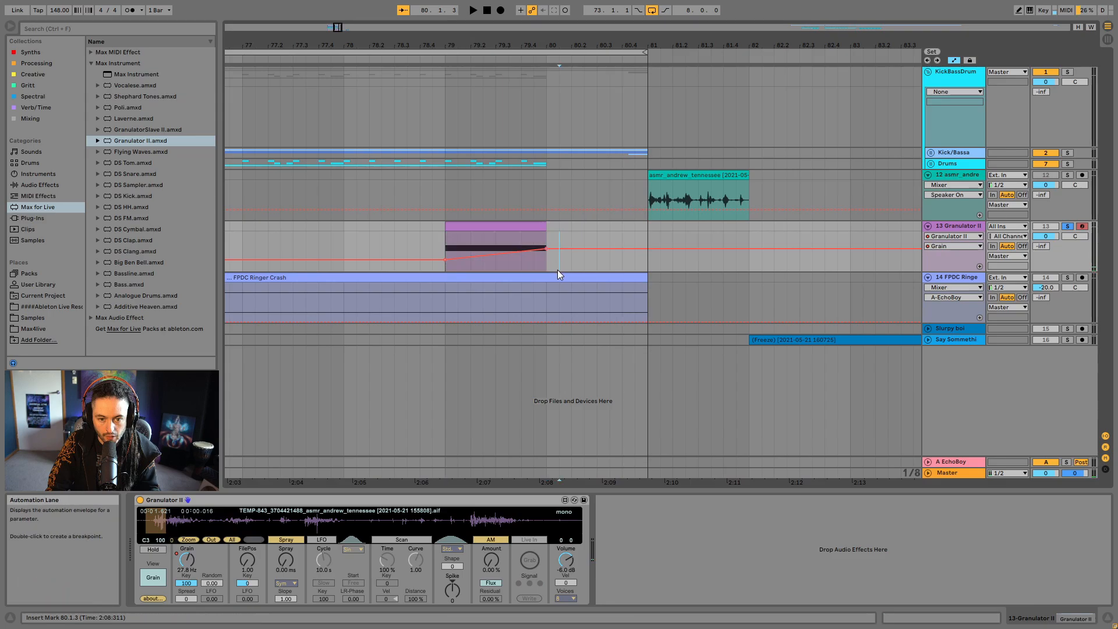
pyautogui.moveTo(546, 248); pyautogui.dragTo(547, 242)
pyautogui.click(533, 227)
pyautogui.press('space')
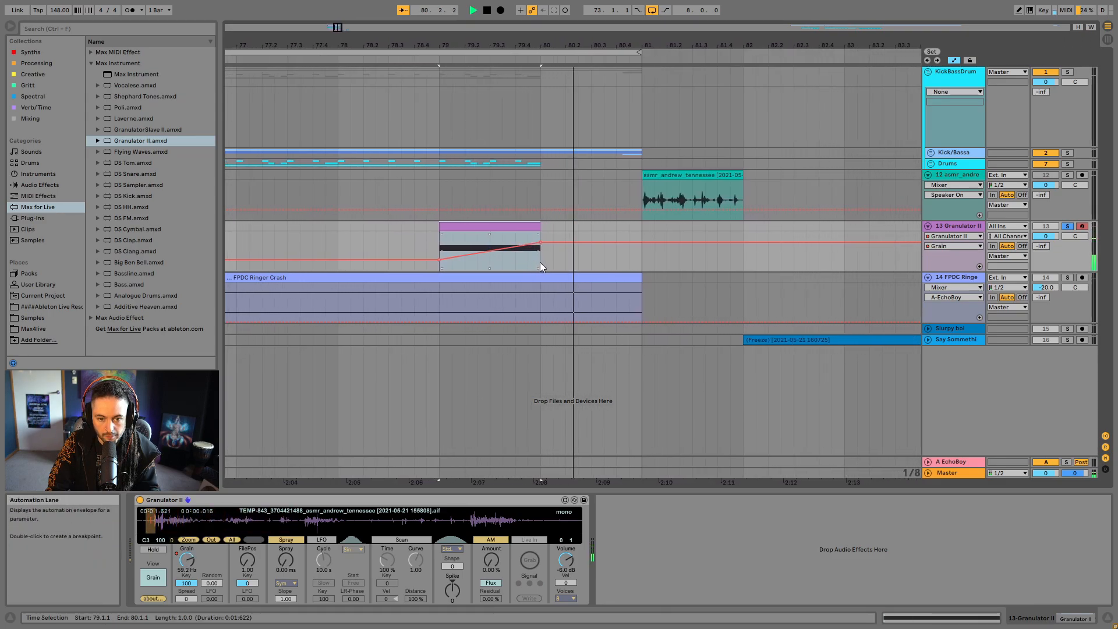
# - Raise the Grain automation's end point to 62.9 Hz and on to 66.7 Hz, playing the clip after each change
pyautogui.press('space')
pyautogui.press('space')
pyautogui.moveTo(534, 243); pyautogui.dragTo(533, 241)
pyautogui.press('space')
pyautogui.press('space')
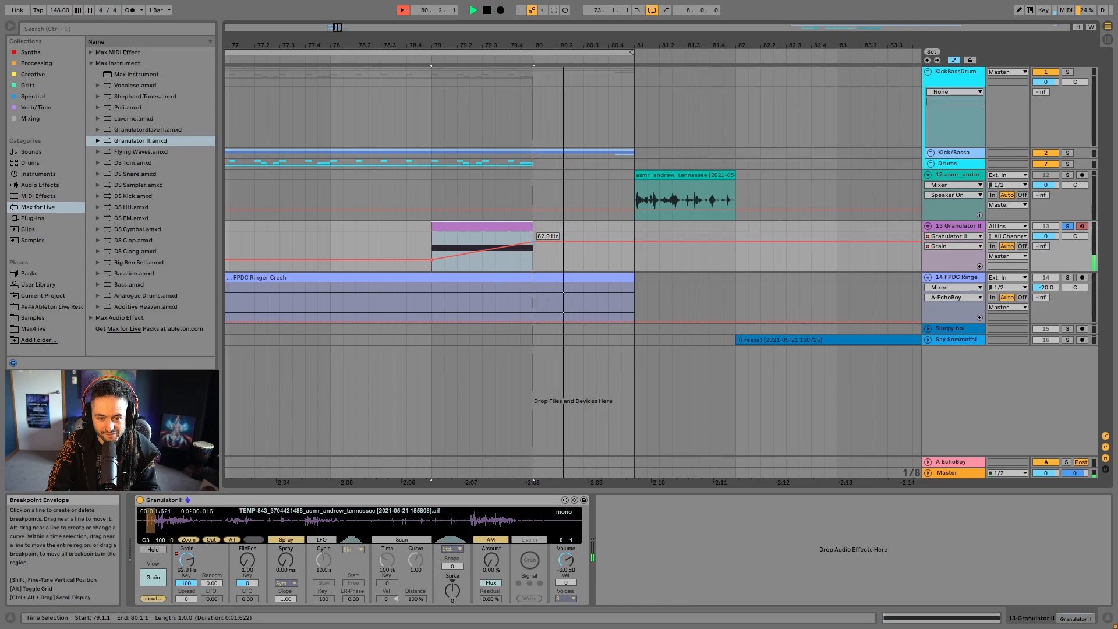
pyautogui.moveTo(534, 242); pyautogui.dragTo(533, 241)
pyautogui.press('space')
pyautogui.press('space')
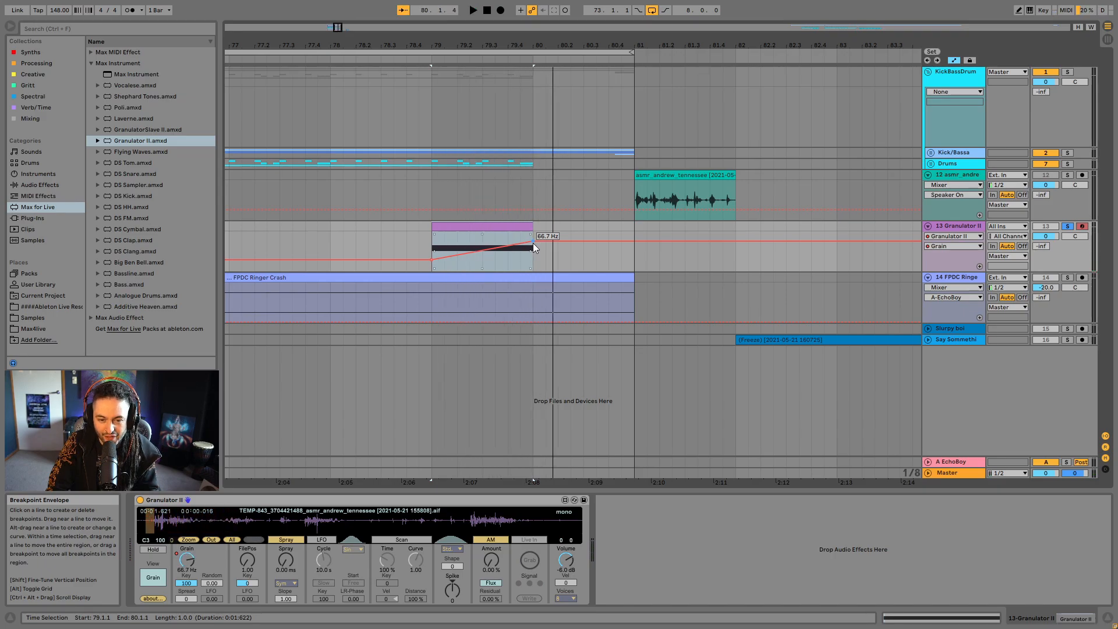
# - Lower the Grain automation's end point to 52.3 Hz and audition the soloed clip
pyautogui.moveTo(533, 242); pyautogui.dragTo(533, 244)
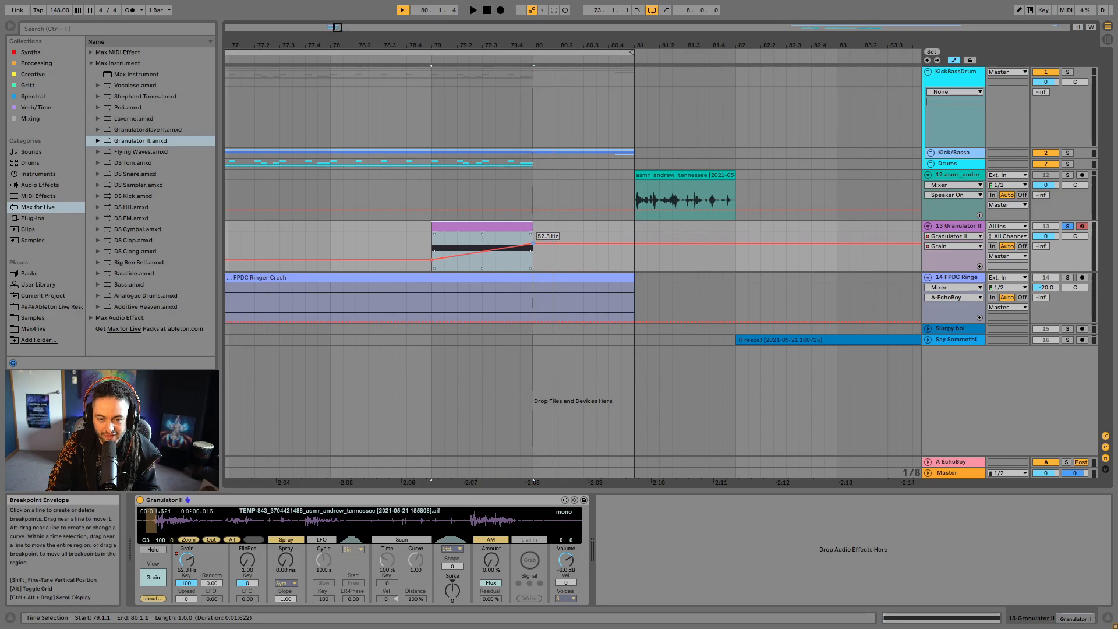
pyautogui.press('space')
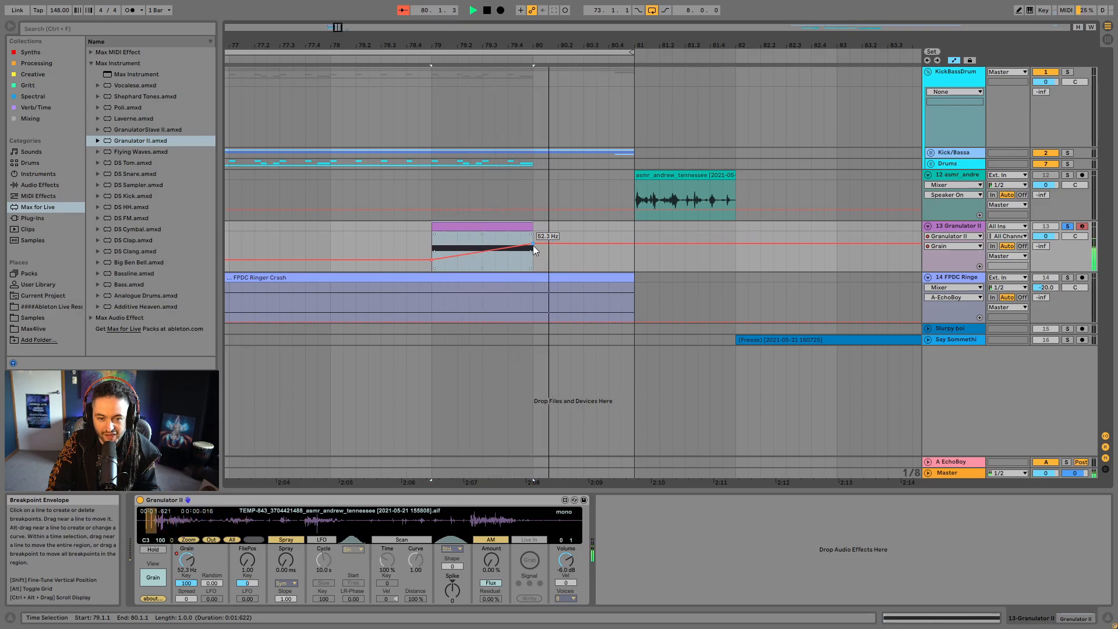
pyautogui.click(545, 236)
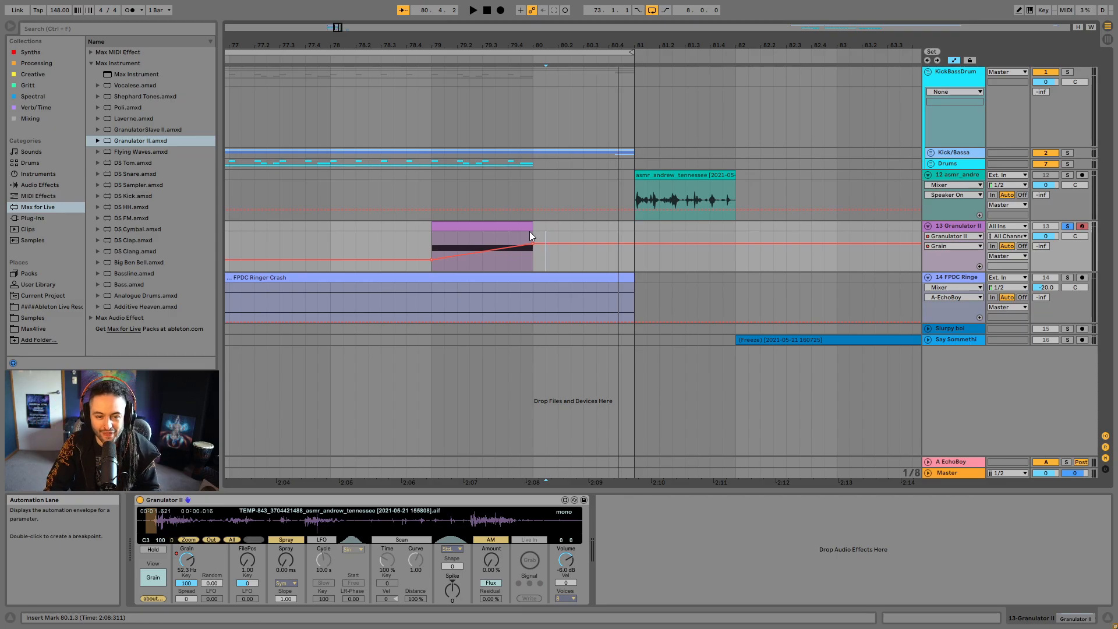
pyautogui.click(529, 231)
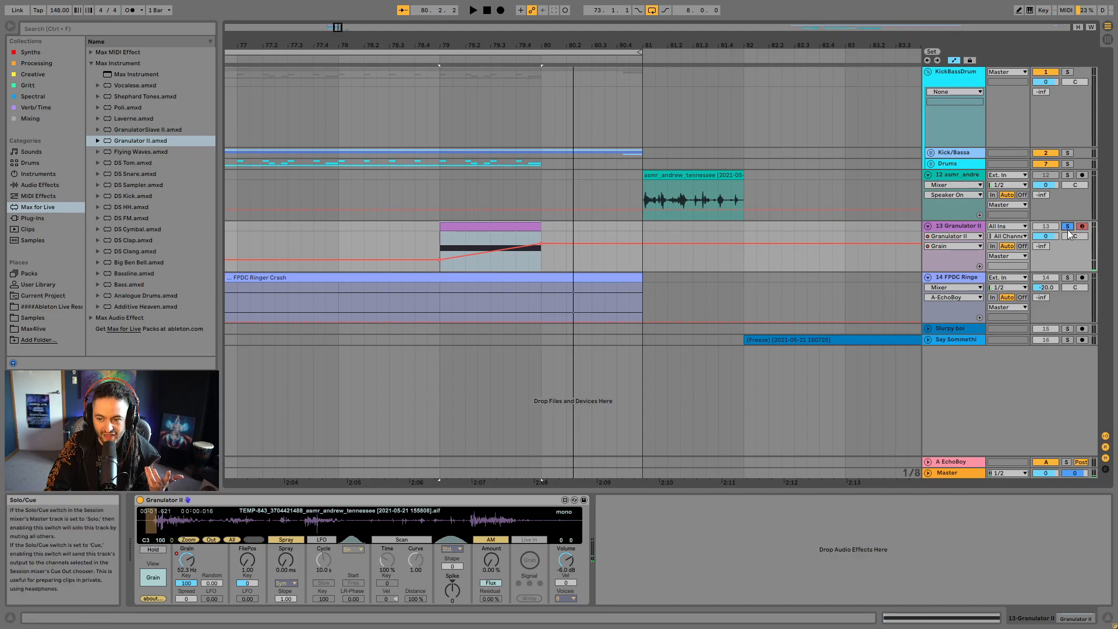
# - Unsolo the Granulator II track and reduce its volume to -12 dB, checking the level in the full mix
pyautogui.moveTo(1051, 237); pyautogui.dragTo(1050, 236)
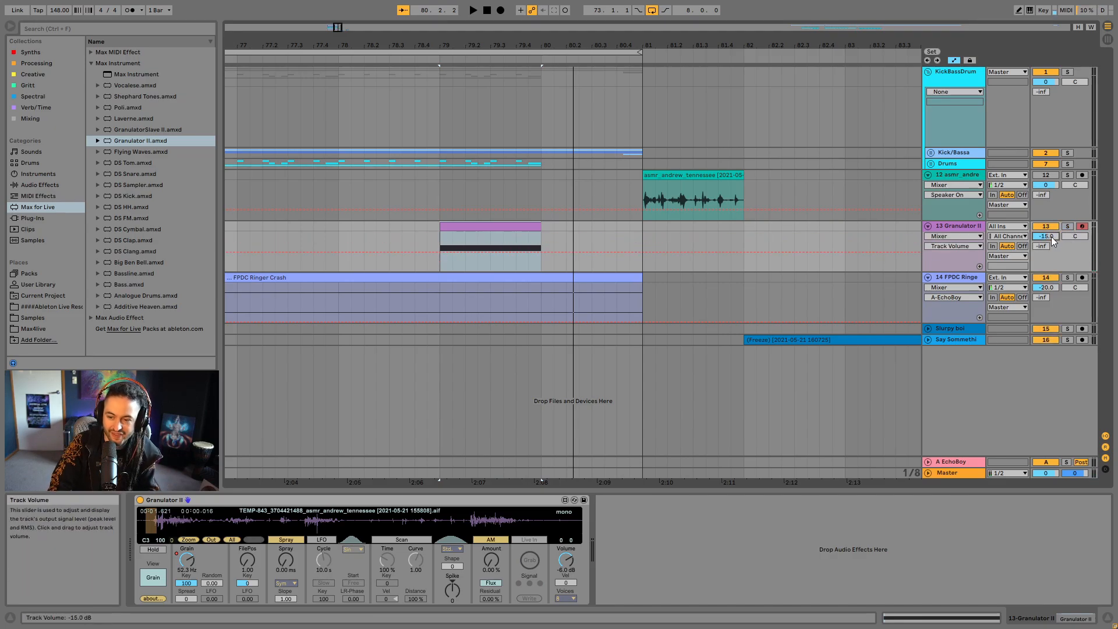
pyautogui.click(345, 226)
pyautogui.press('space')
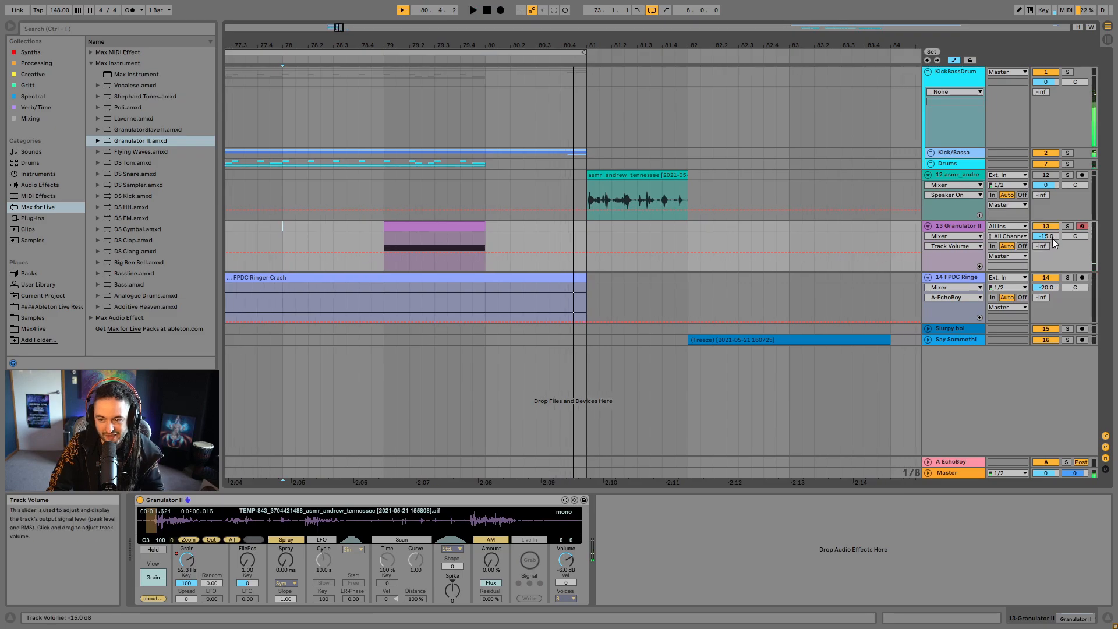
pyautogui.write('-1')
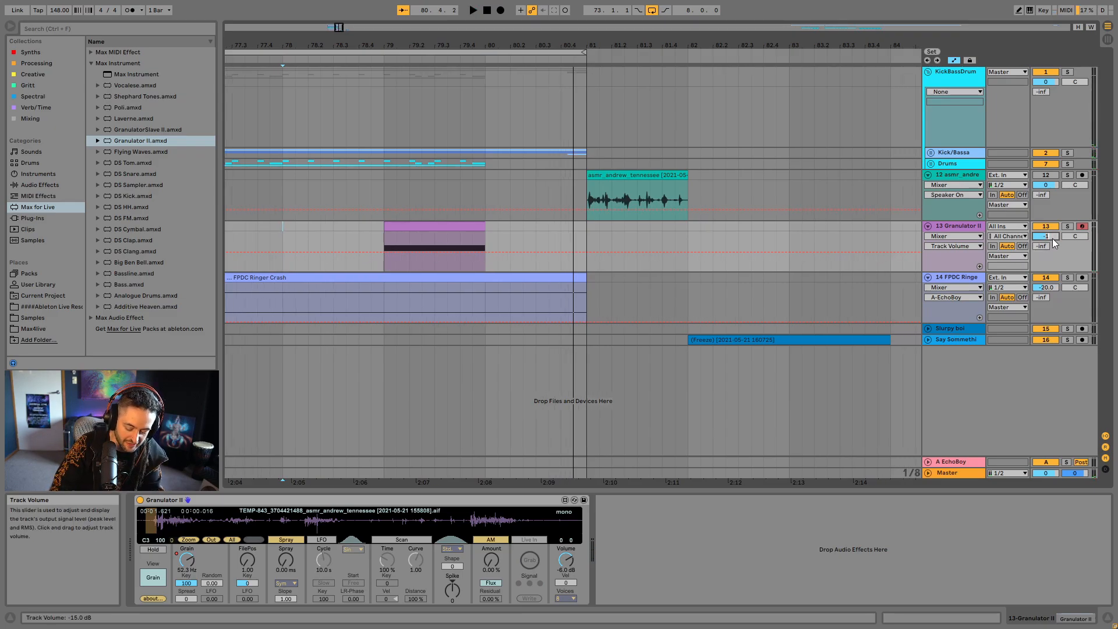
pyautogui.write('2')
pyautogui.press('Return')
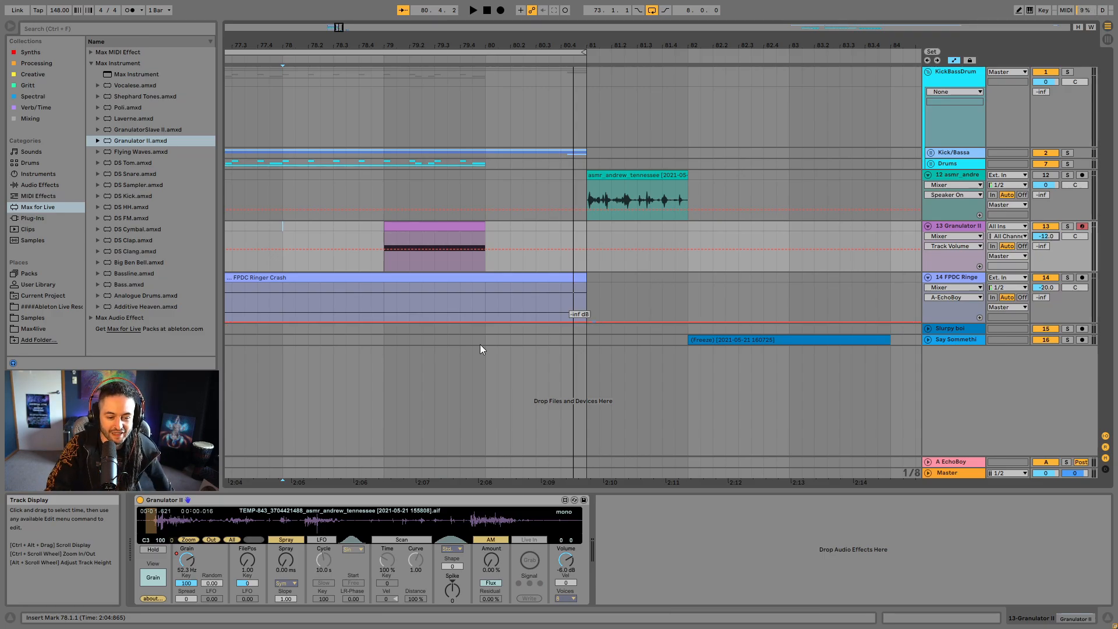
# - Automate Granulator II's pitch Tune parameter to rise across the MIDI clip up to 24 st
pyautogui.click(152, 579)
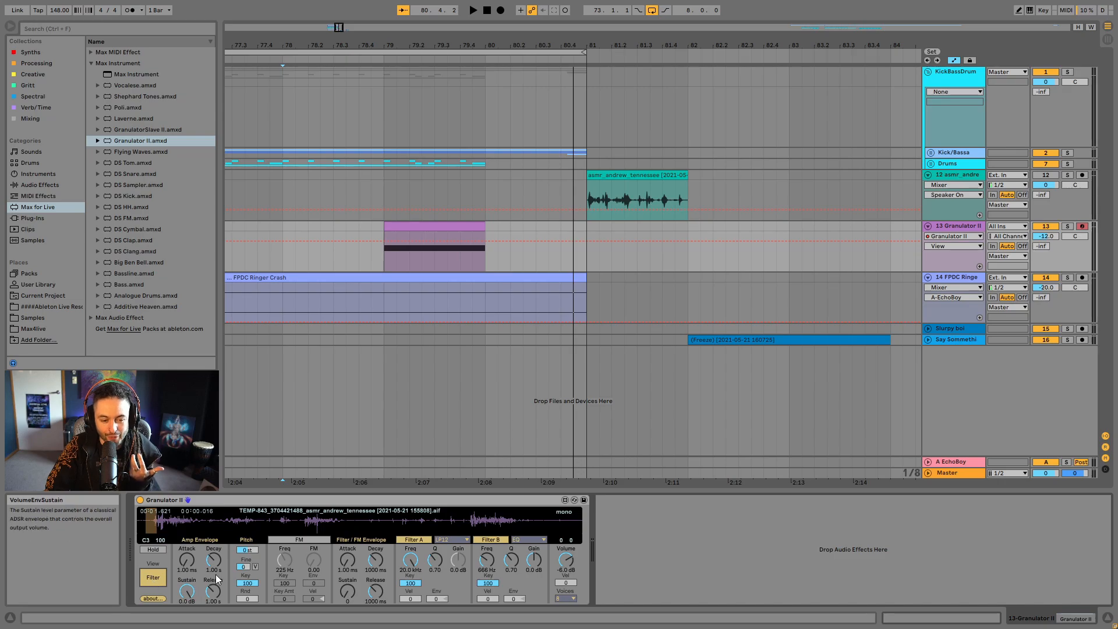
pyautogui.click(250, 551)
pyautogui.rightClick(252, 553)
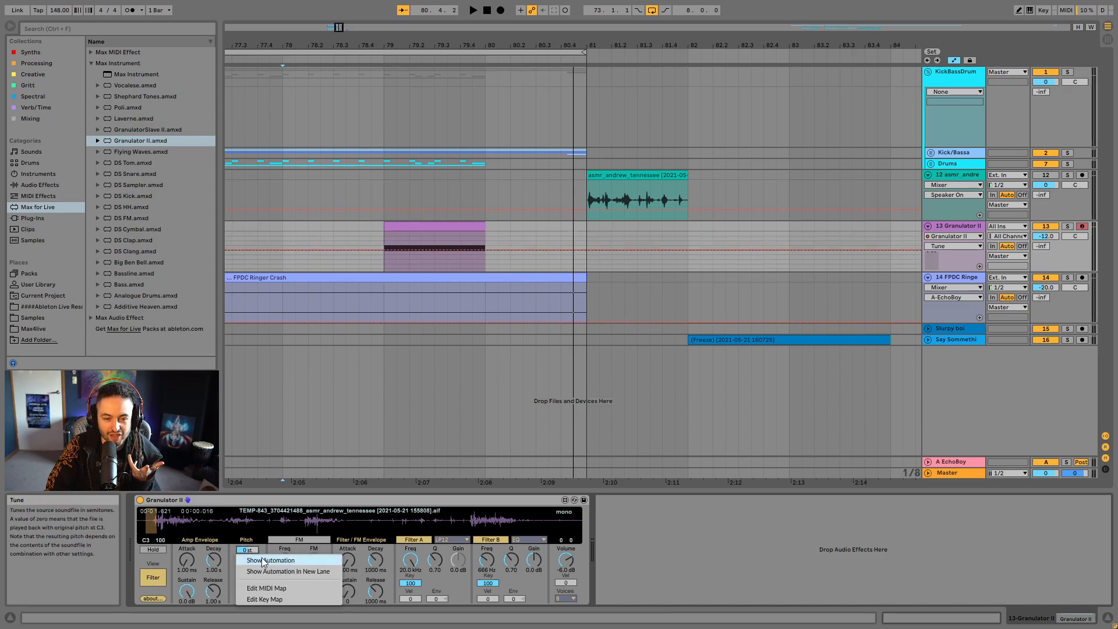
pyautogui.click(263, 560)
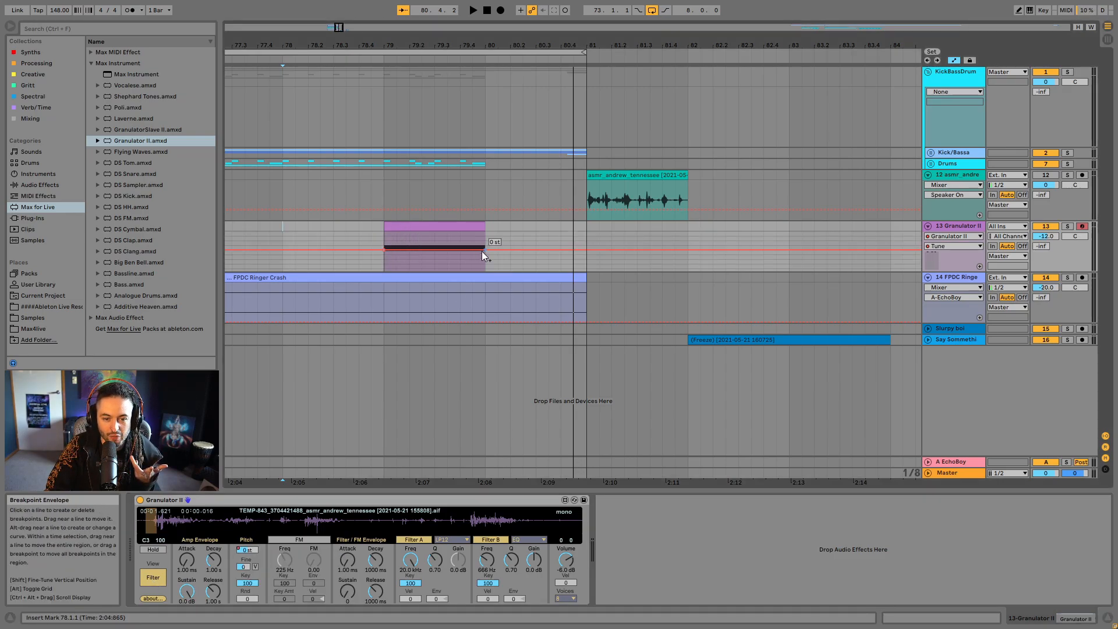
pyautogui.moveTo(481, 250); pyautogui.dragTo(484, 235)
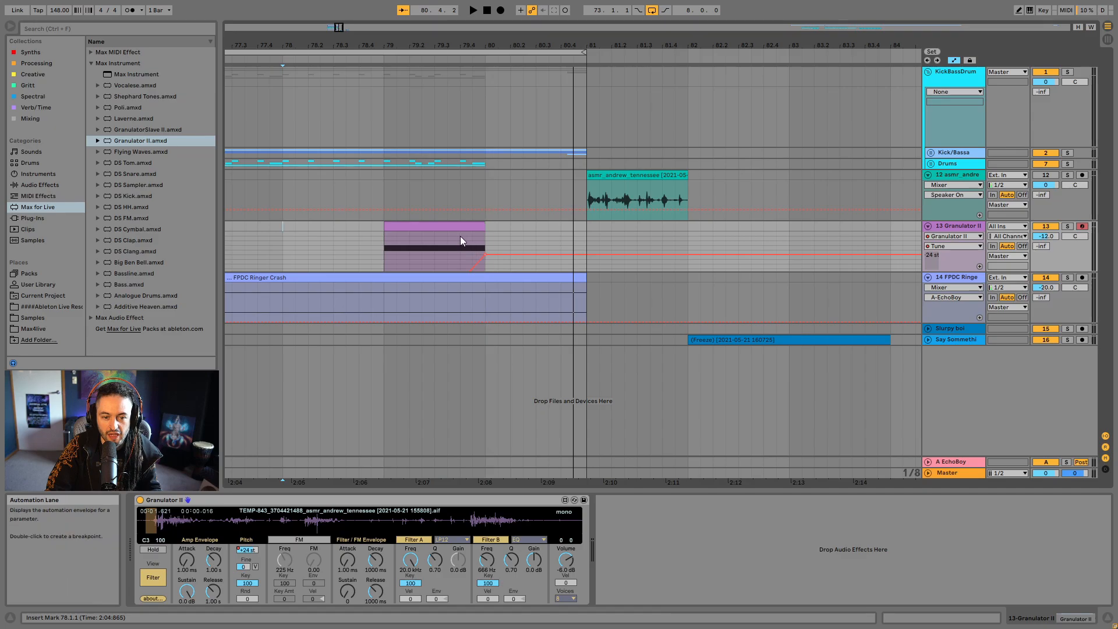
pyautogui.click(463, 238)
pyautogui.press('space')
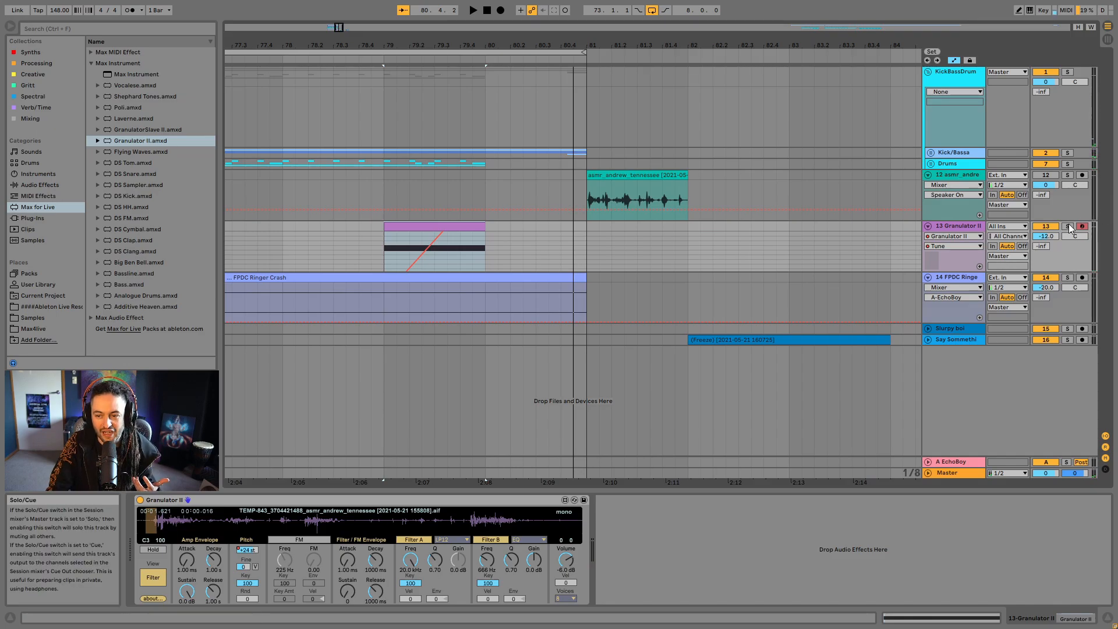
# - Audition the pitch rise with the Granulator II track soloed and in the full mix from bar 78
pyautogui.press('space')
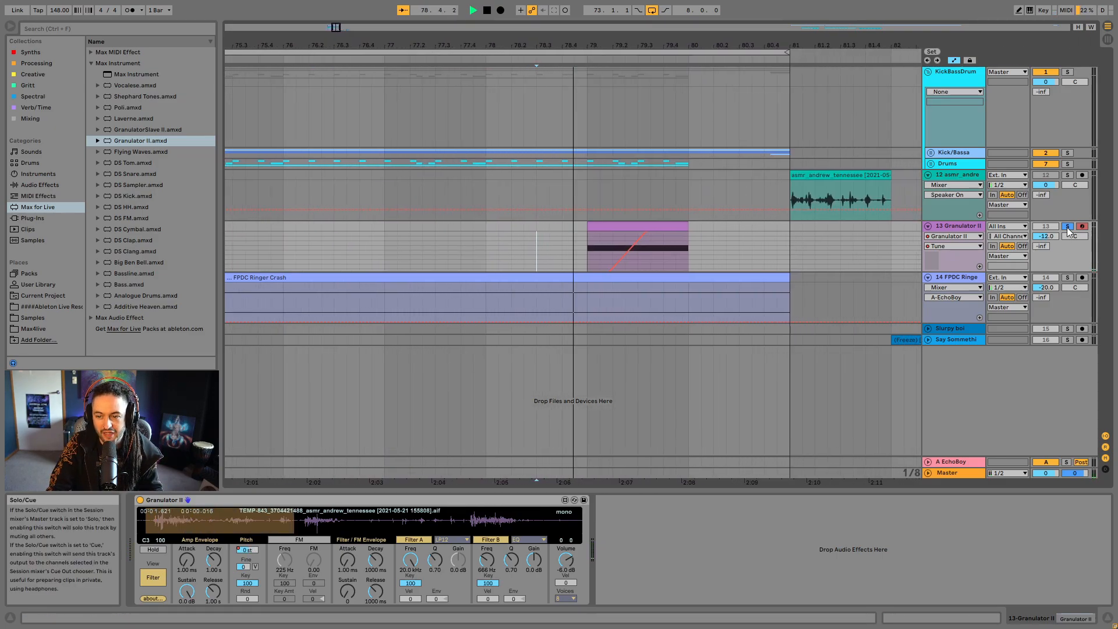
pyautogui.press('space')
pyautogui.click(488, 229)
pyautogui.press('space')
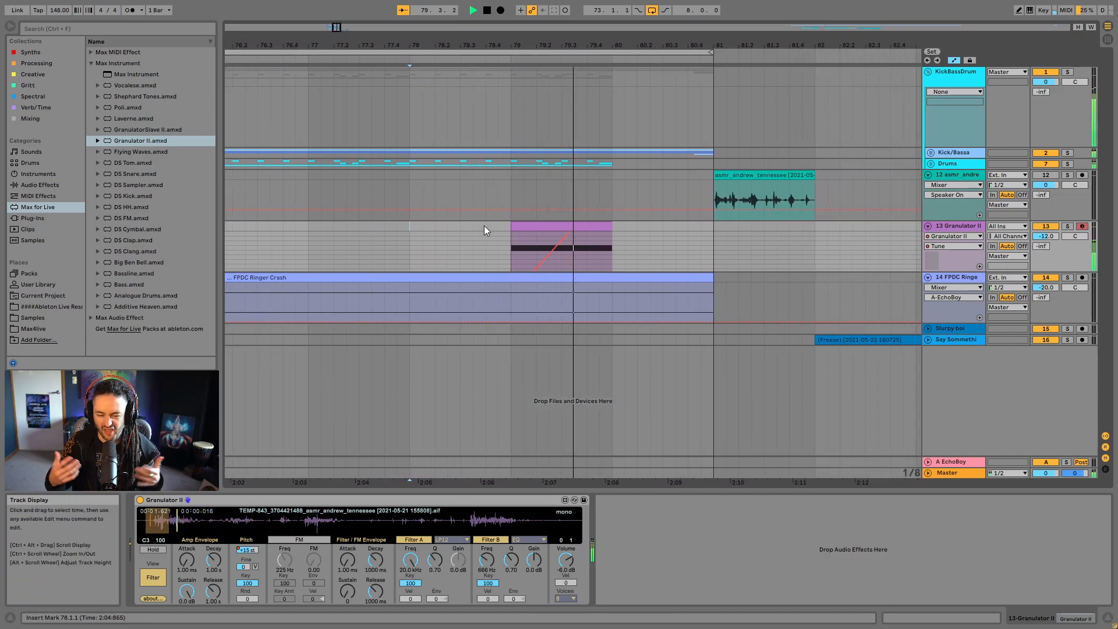
# - Freeze the Granulator II track and flatten it to audio
pyautogui.rightClick(959, 223)
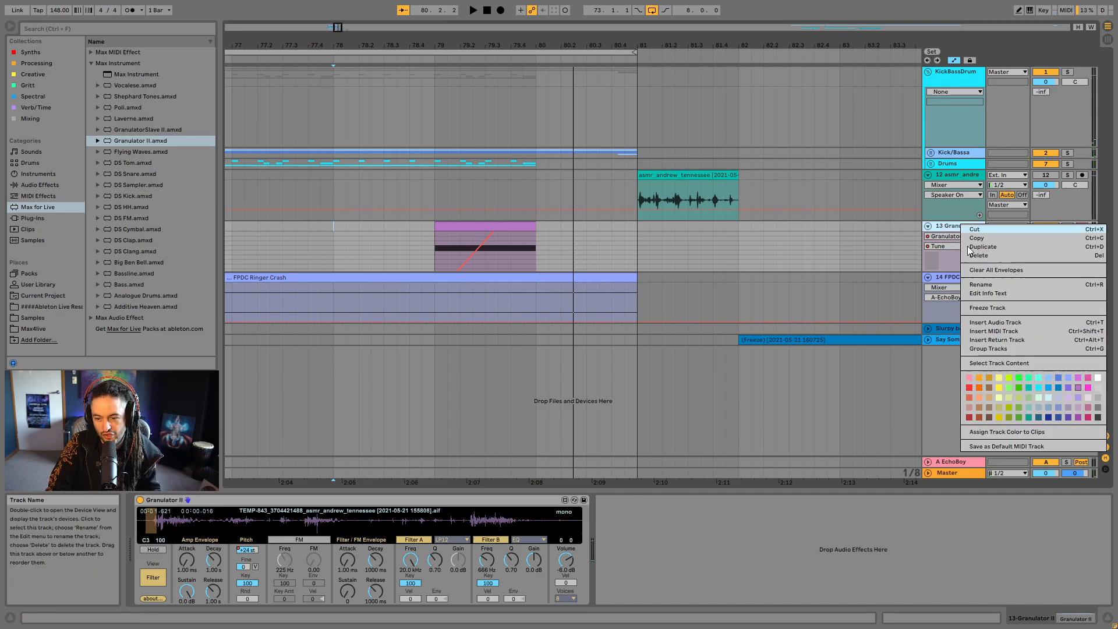
pyautogui.click(995, 308)
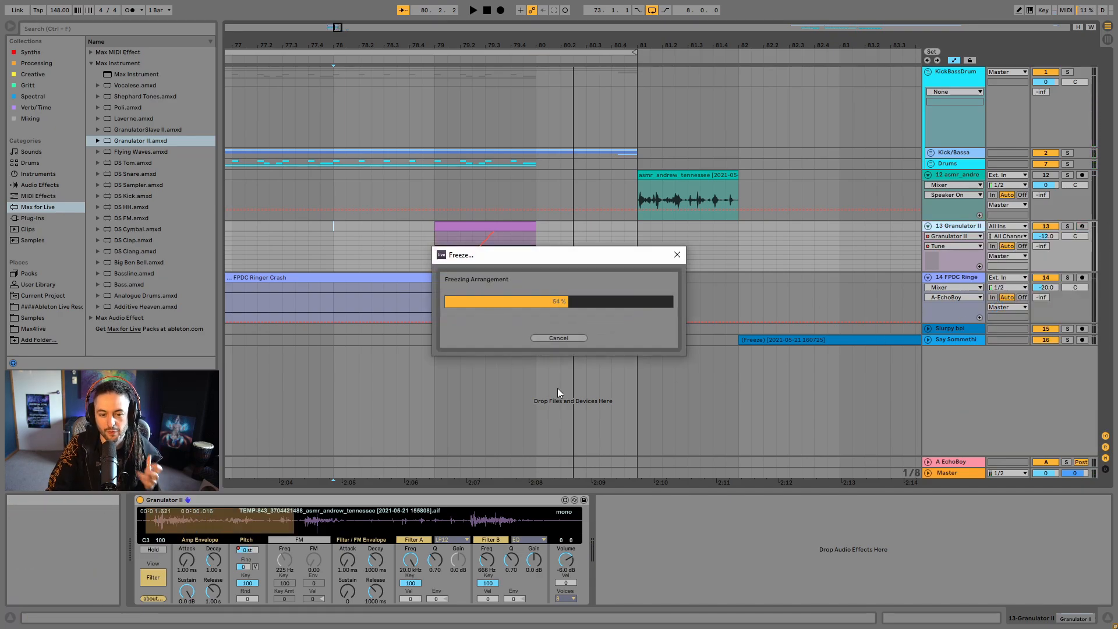
pyautogui.rightClick(959, 226)
pyautogui.click(994, 305)
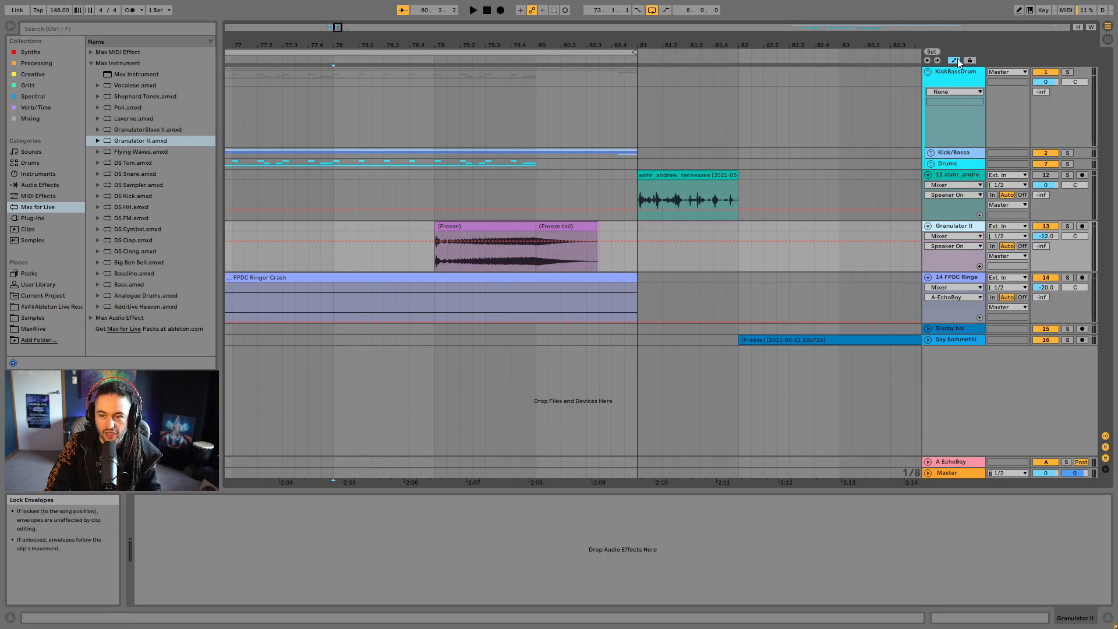
# - Hide the automation lanes and add a fade-in to the flattened clip from bar 79 to about 79.3
pyautogui.click(955, 60)
pyautogui.click(572, 229)
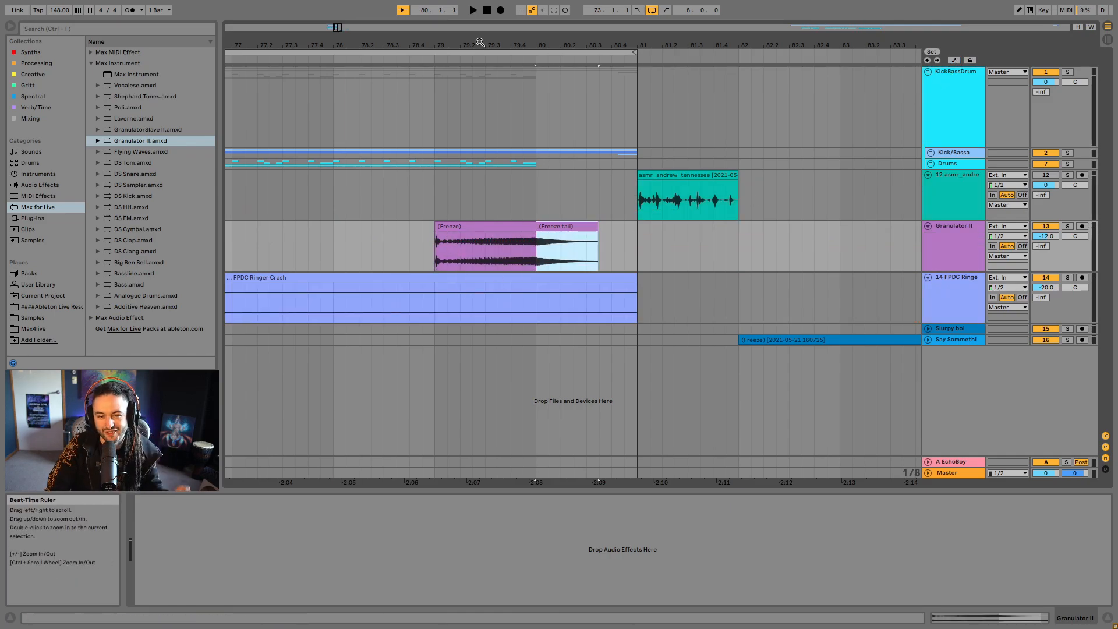
pyautogui.moveTo(477, 45); pyautogui.dragTo(495, 97)
pyautogui.click(353, 247)
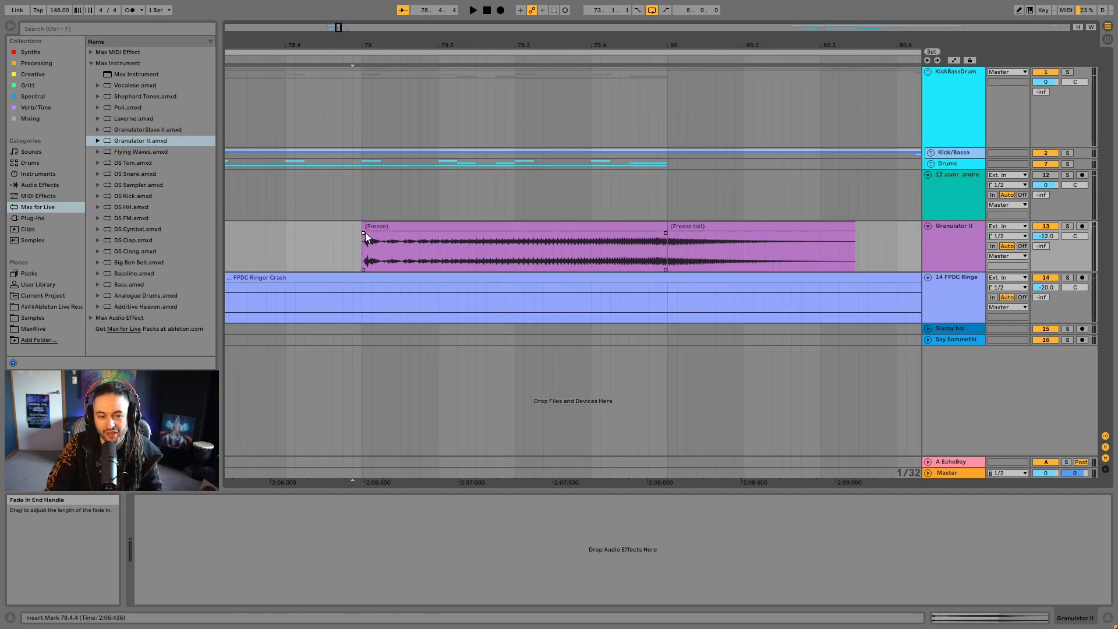
pyautogui.moveTo(365, 233); pyautogui.dragTo(516, 246)
pyautogui.click(373, 229)
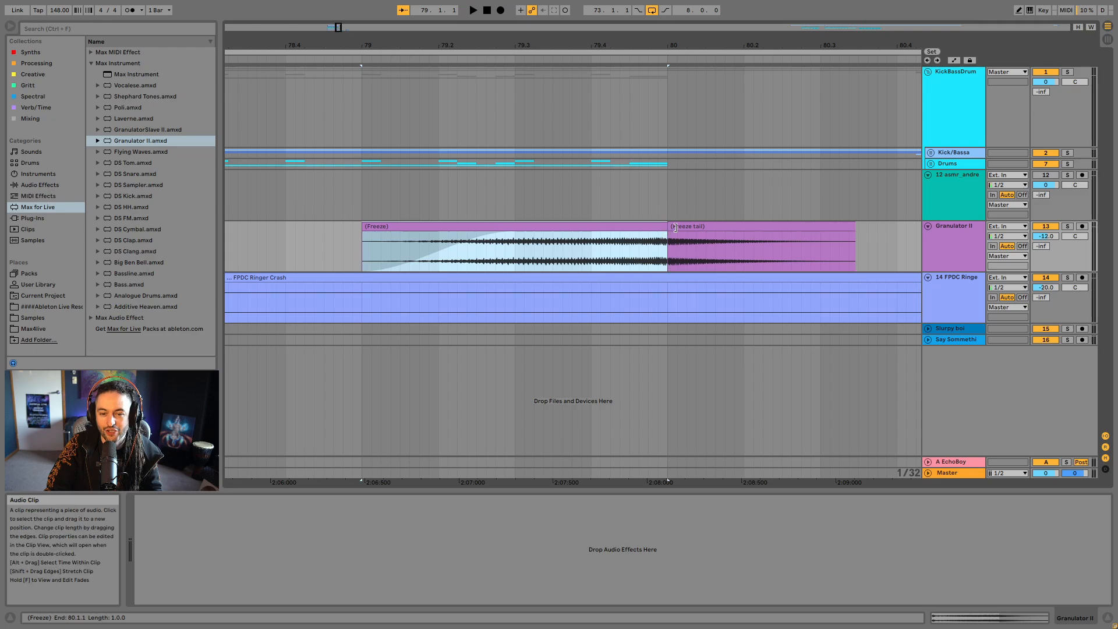
# - Extend the flattened clip over its whole freeze tail and play the result in the mix
pyautogui.moveTo(668, 239); pyautogui.dragTo(855, 239)
pyautogui.moveTo(717, 45); pyautogui.dragTo(717, 17)
pyautogui.click(588, 199)
pyautogui.press('space')
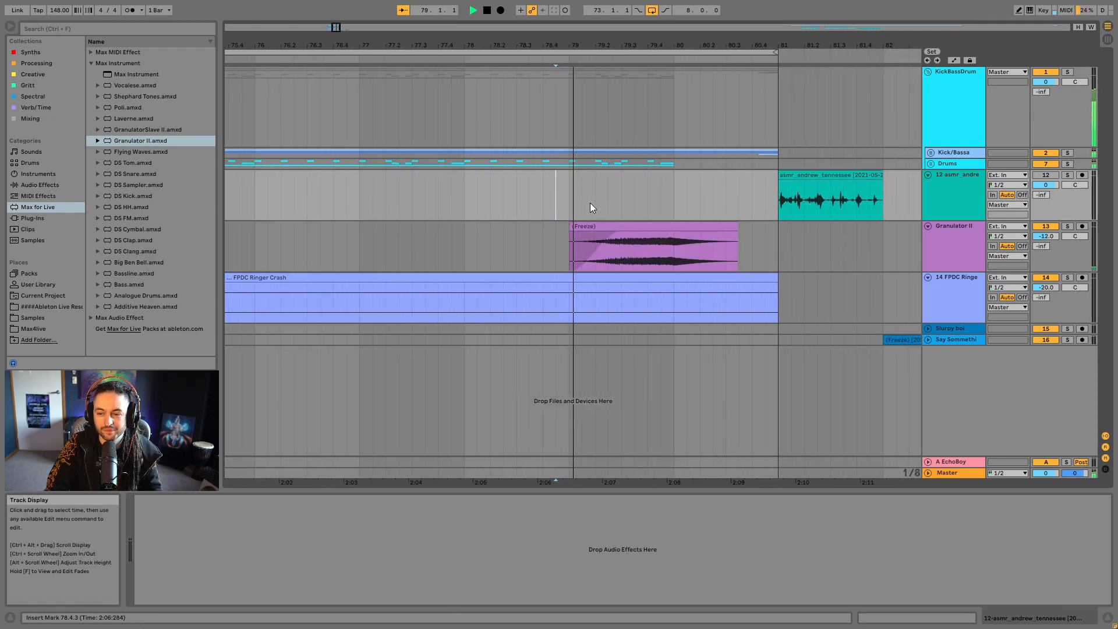
# - Lengthen the clip's fade-in to end at bar 80 and play back from 78.3.1
pyautogui.click(409, 256)
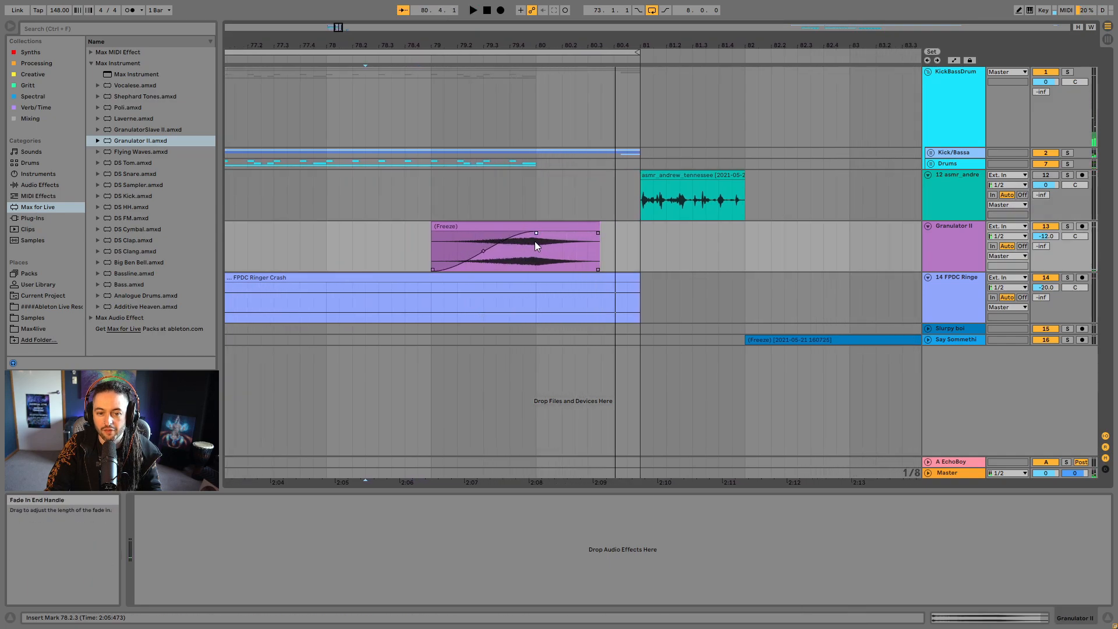
pyautogui.click(380, 197)
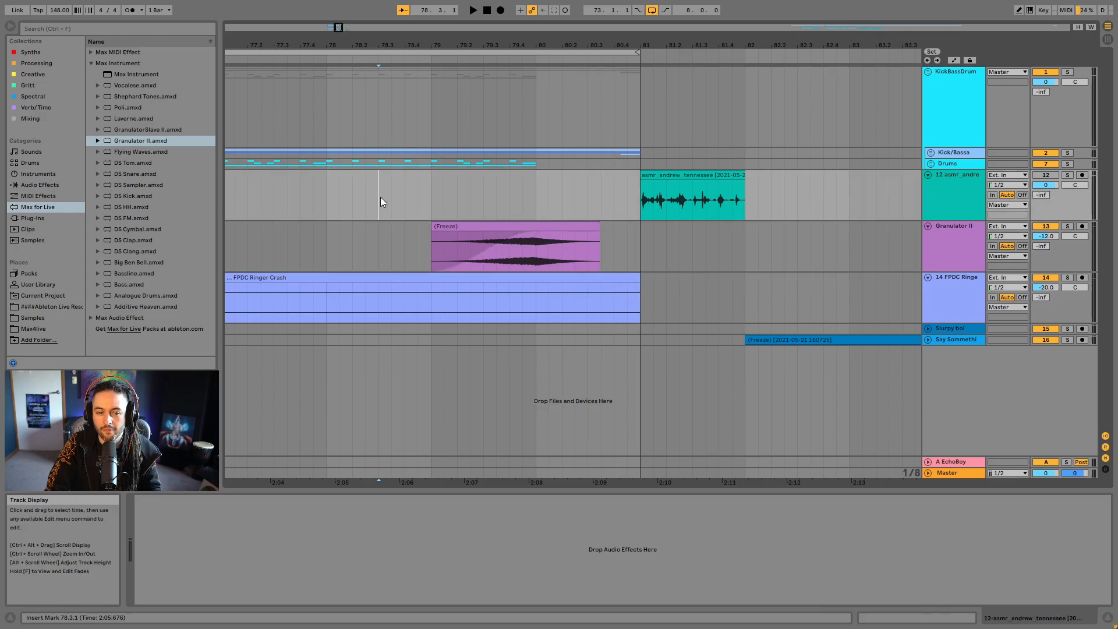
pyautogui.press('space')
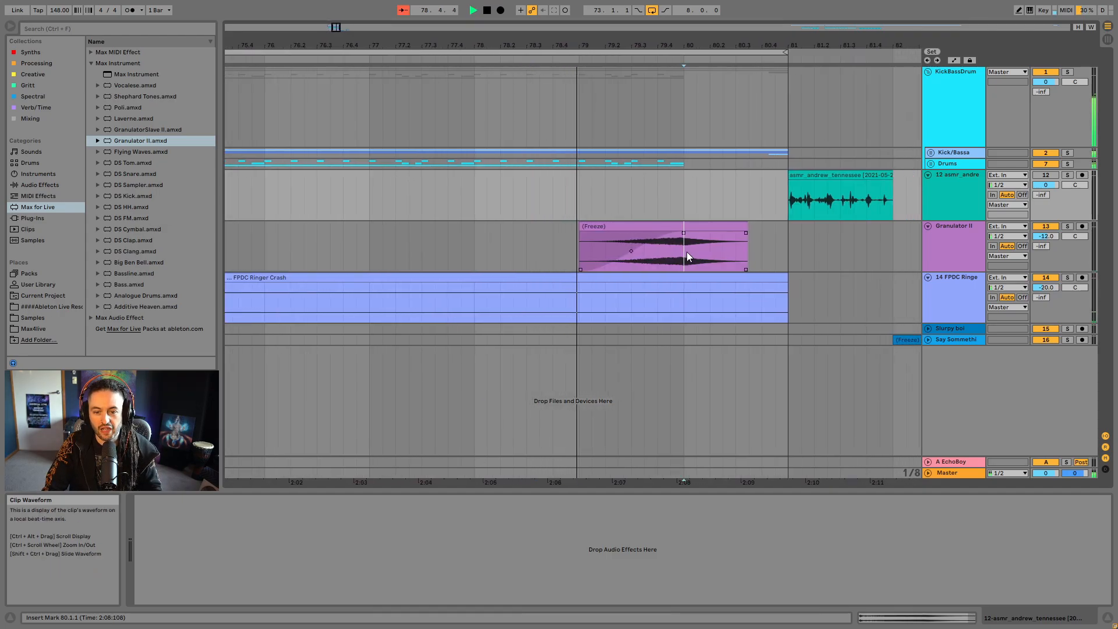
# - Split the faded clip at 80.1.1, shorten its fade-in to end just before the split, and delete the part after it
pyautogui.click(686, 252)
pyautogui.hotkey('ctrl', 'e')
pyautogui.click(717, 224)
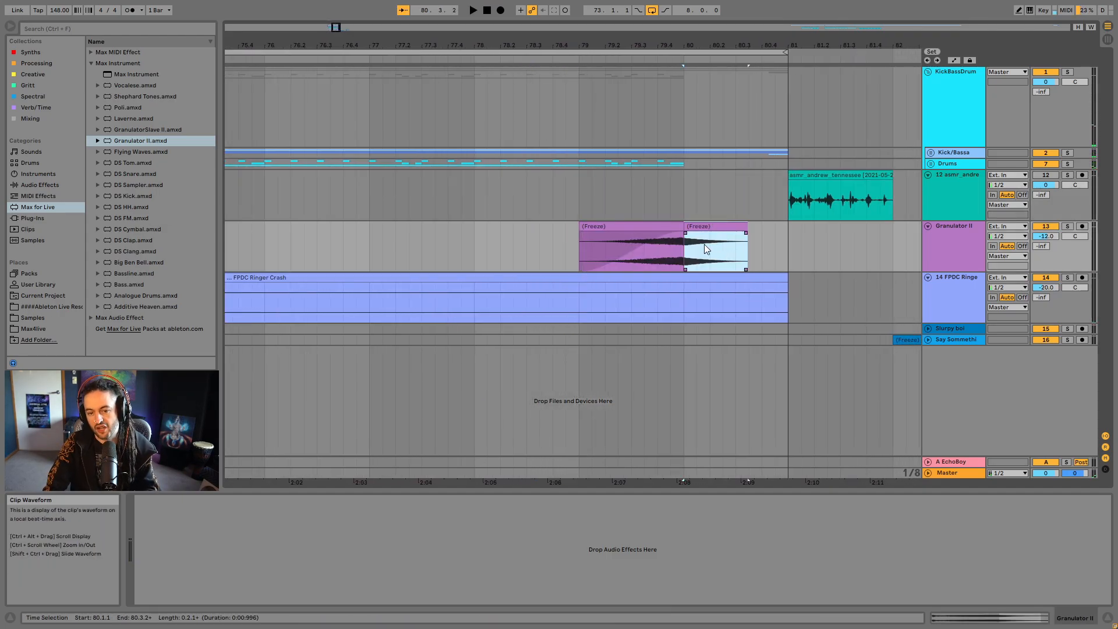
pyautogui.moveTo(683, 233); pyautogui.dragTo(670, 233)
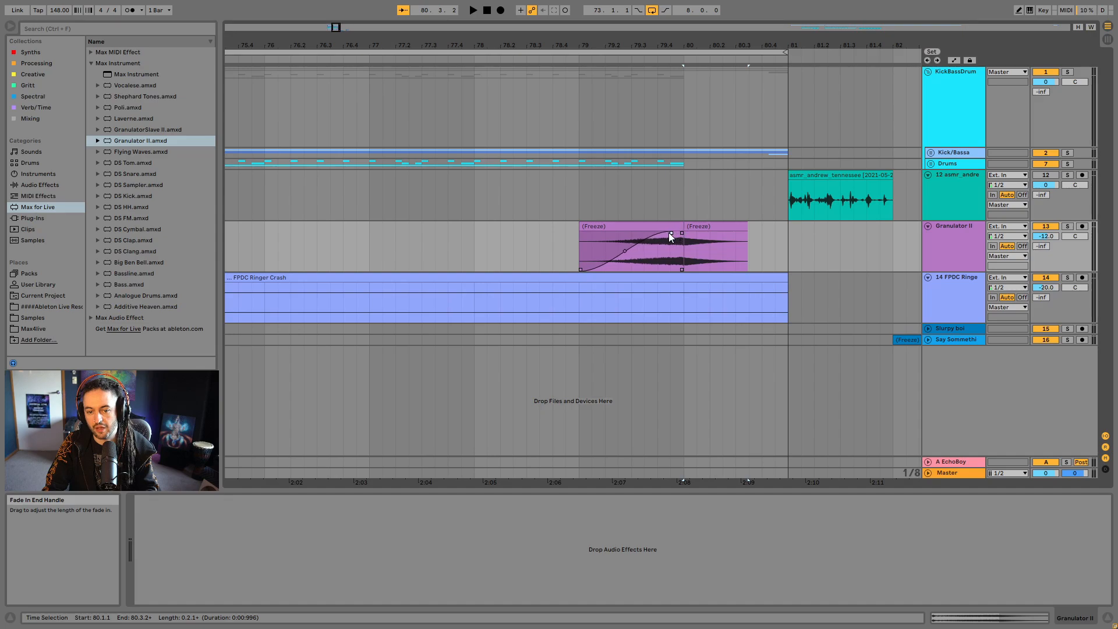
pyautogui.click(698, 224)
pyautogui.press('Delete')
# - Inspect the end of the trimmed one-bar clip up close and play it back in the mix
pyautogui.moveTo(667, 50); pyautogui.dragTo(692, 254)
pyautogui.click(698, 236)
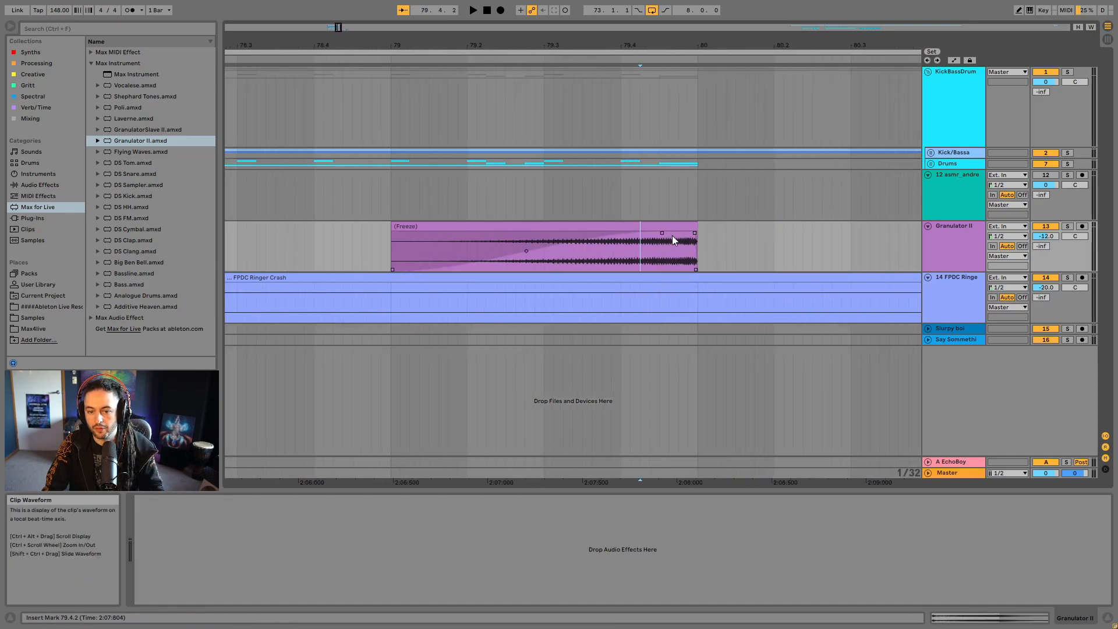
pyautogui.click(671, 235)
pyautogui.press('space')
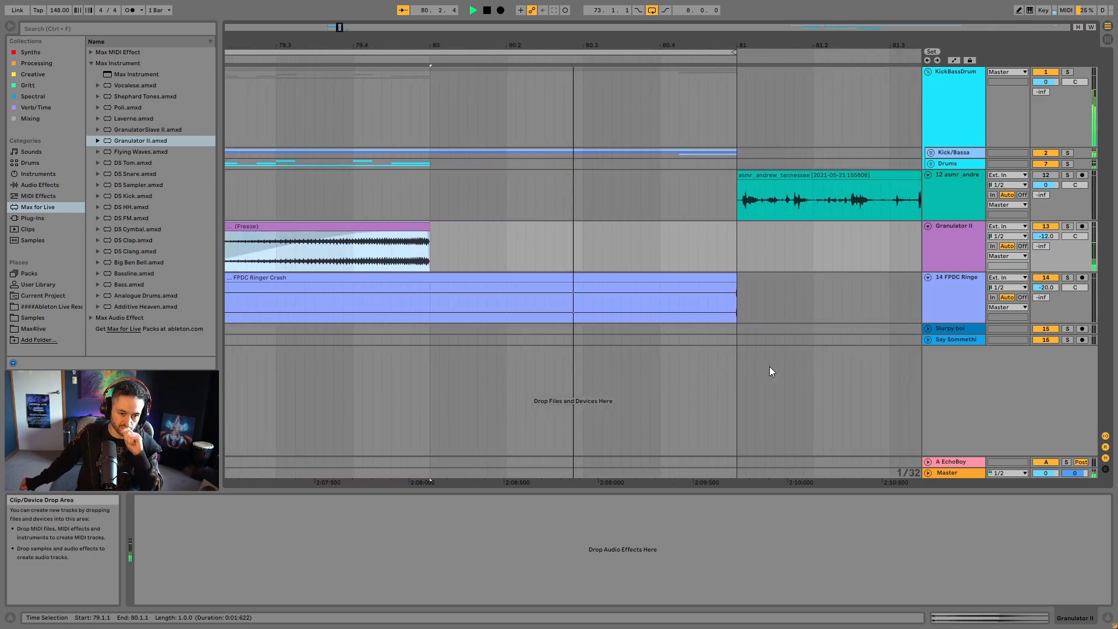
pyautogui.press('space')
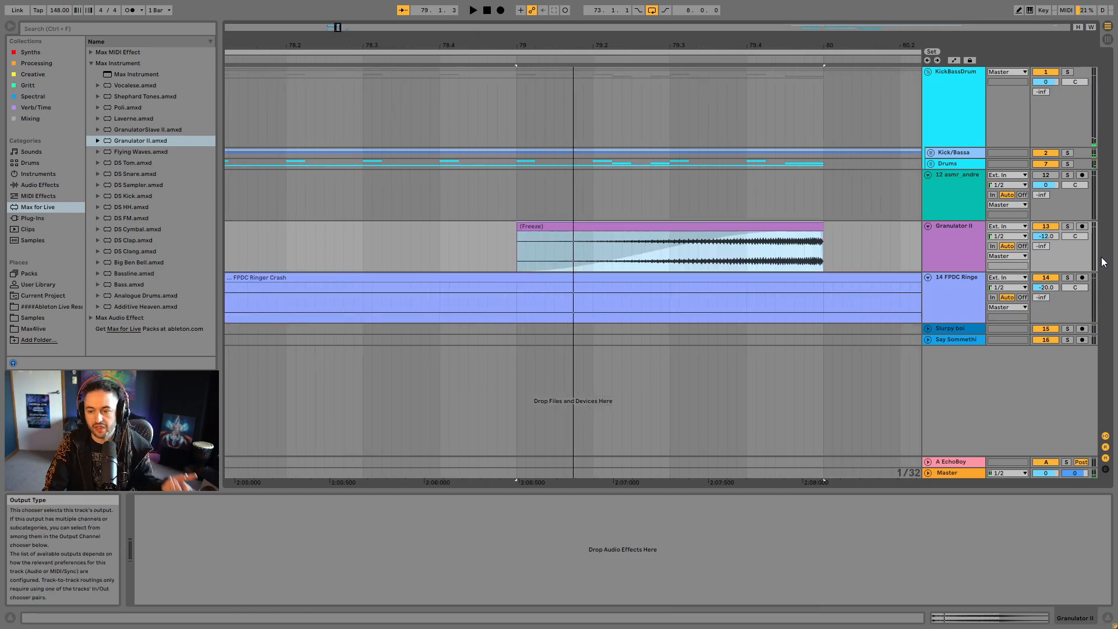
# - Automate the Granulator II track's A-EchoBoy send to ramp from -inf to 0 dB over the riser clip's latter half and play it back
pyautogui.rightClick(1044, 245)
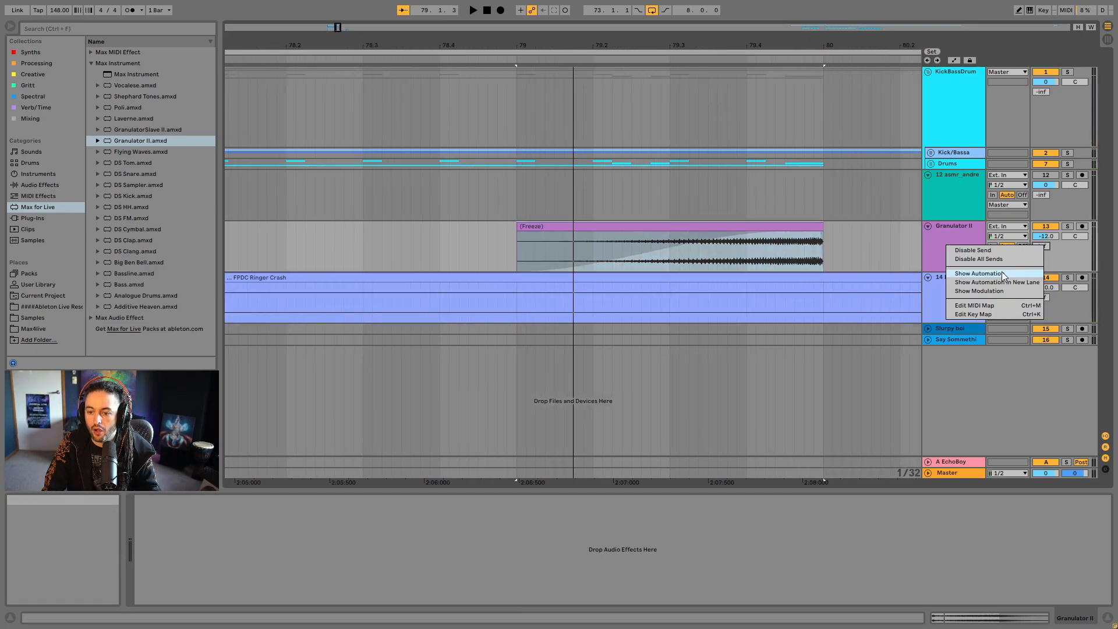
pyautogui.click(1001, 273)
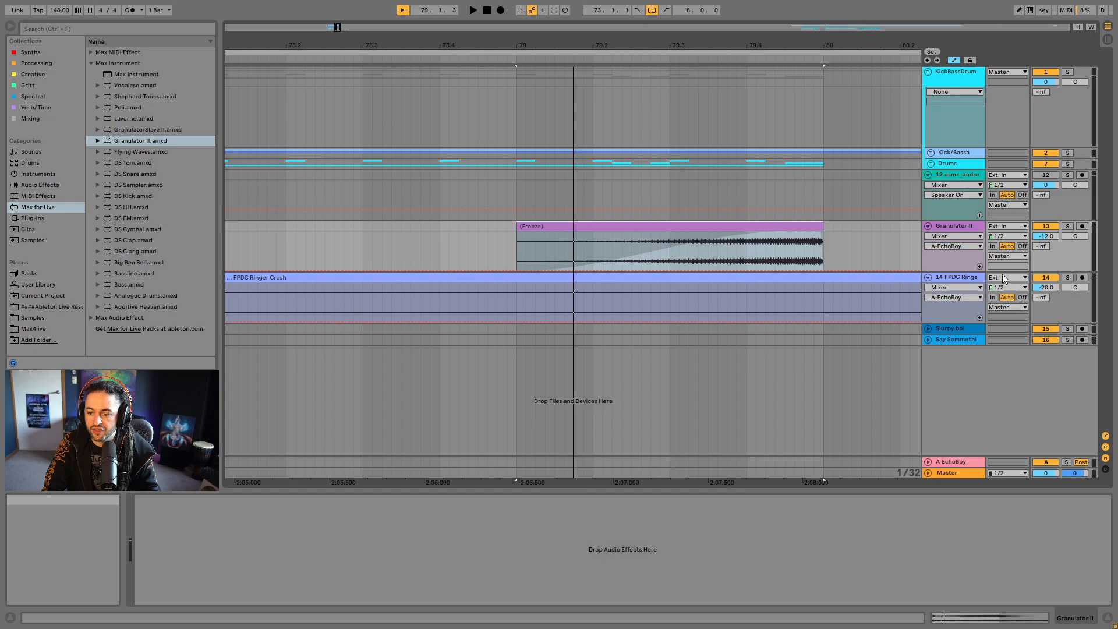
pyautogui.click(665, 270)
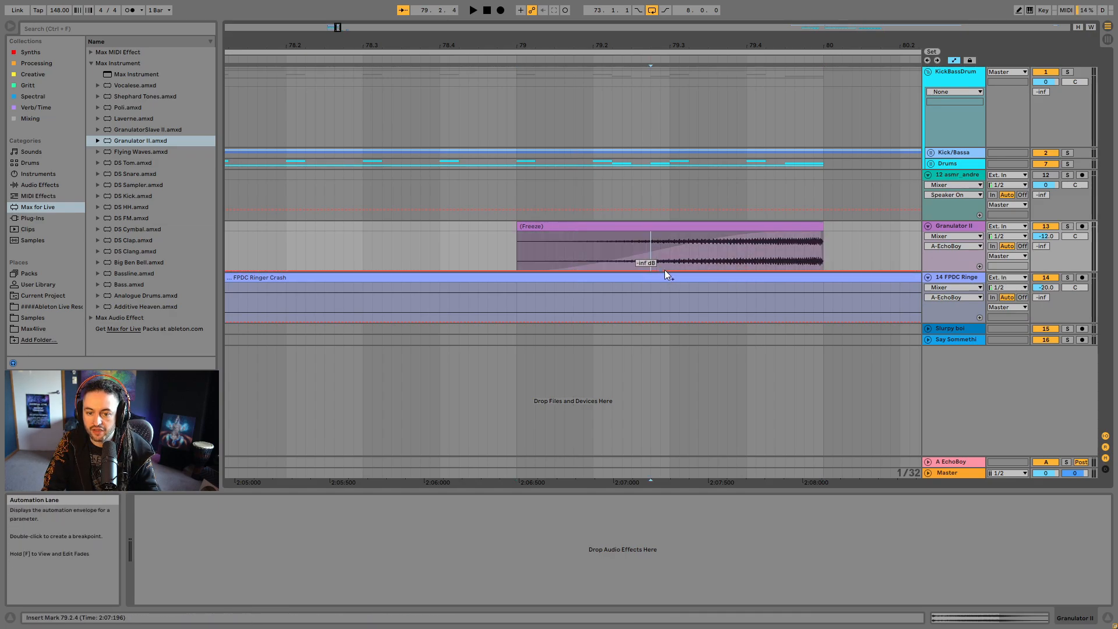
pyautogui.moveTo(801, 273); pyautogui.dragTo(814, 237)
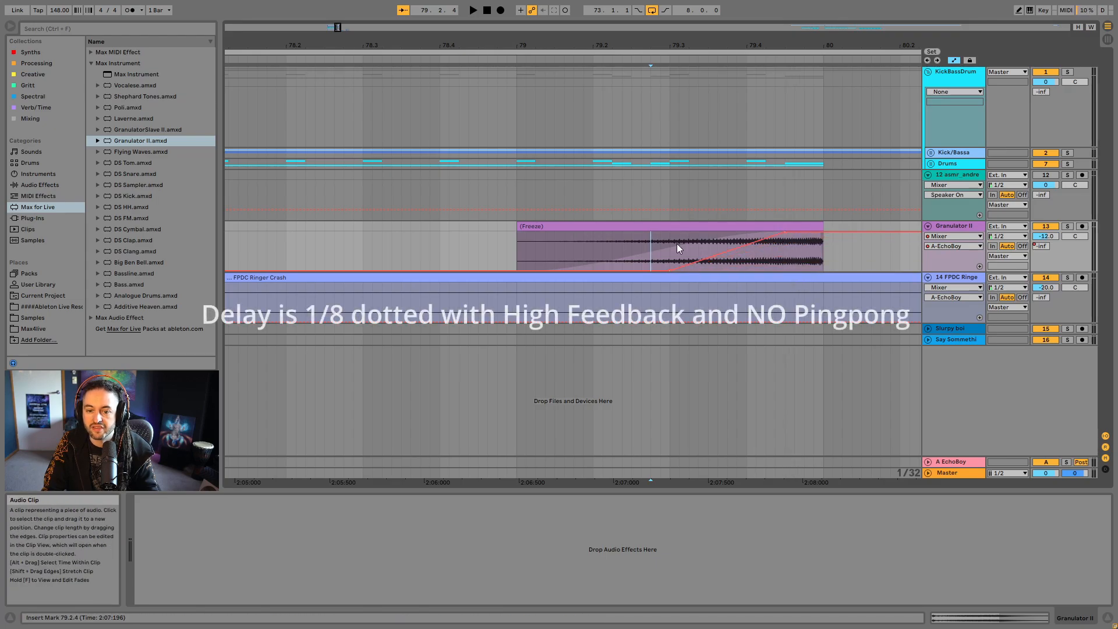
pyautogui.click(600, 227)
pyautogui.moveTo(684, 46); pyautogui.dragTo(682, 19)
pyautogui.press('space')
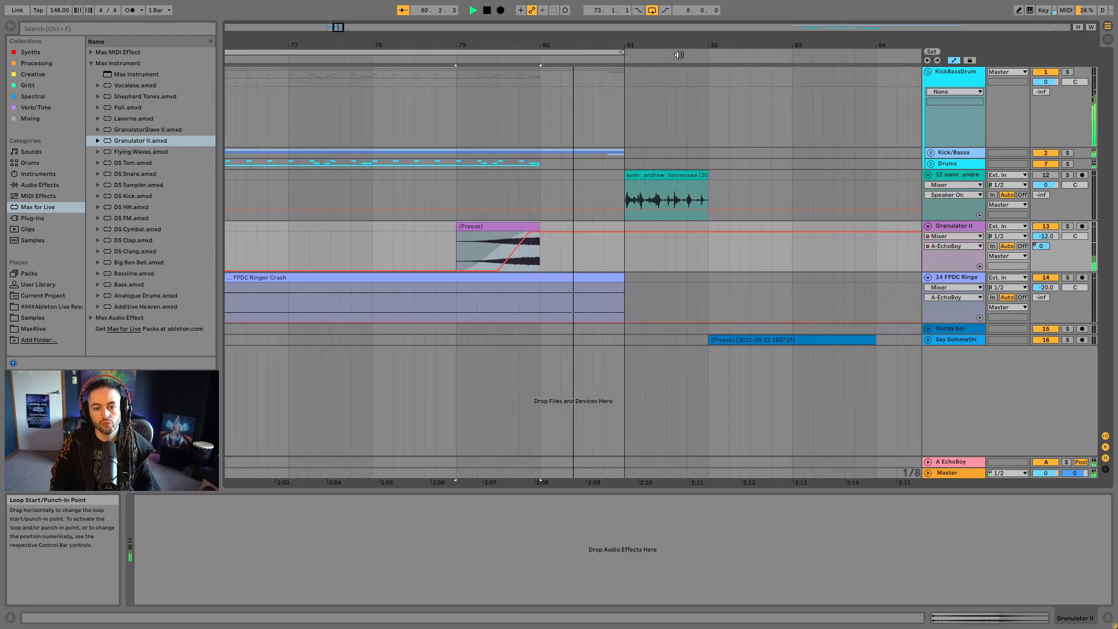
pyautogui.press('space')
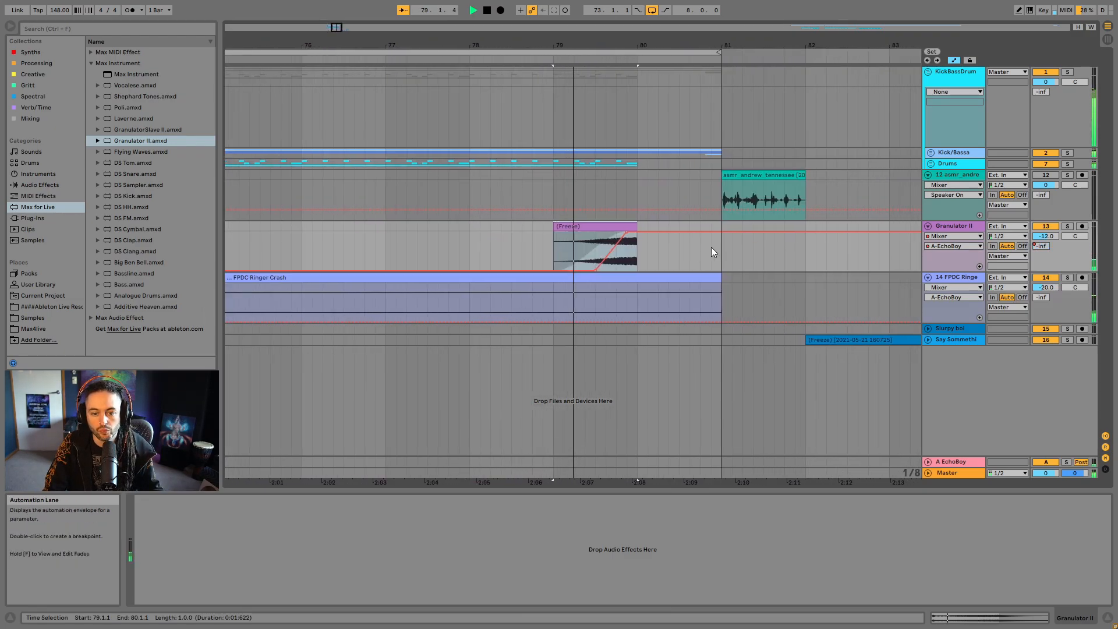
# - Move the send ramp earlier so it rises from the clip's start to 0.0 dB by mid-clip, and play the result in the mix
pyautogui.click(580, 261)
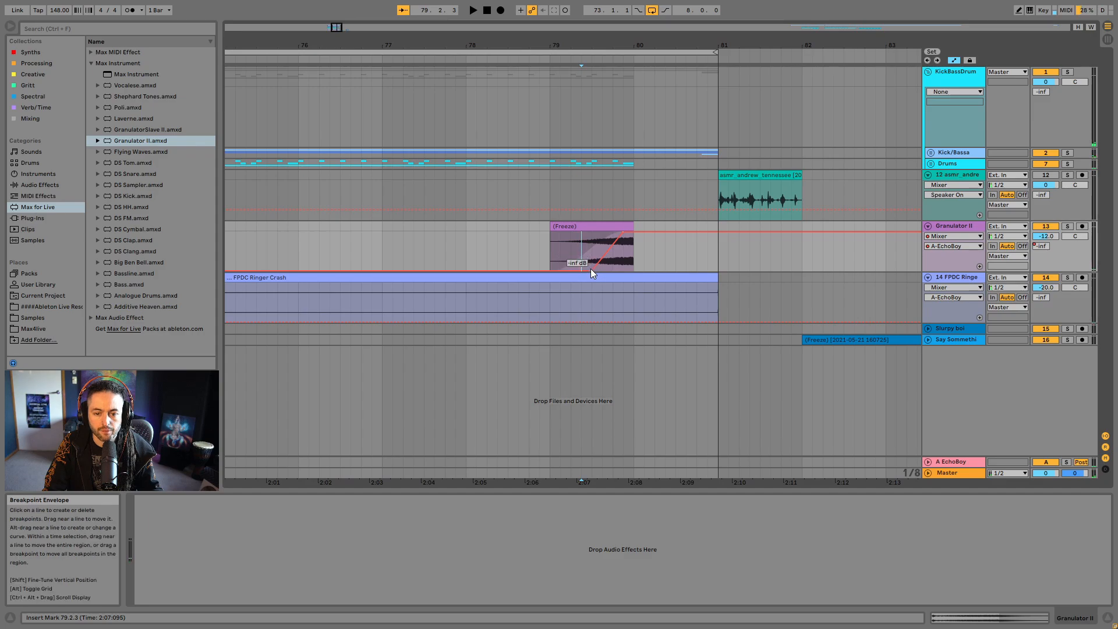
pyautogui.click(592, 269)
pyautogui.moveTo(620, 233); pyautogui.dragTo(592, 235)
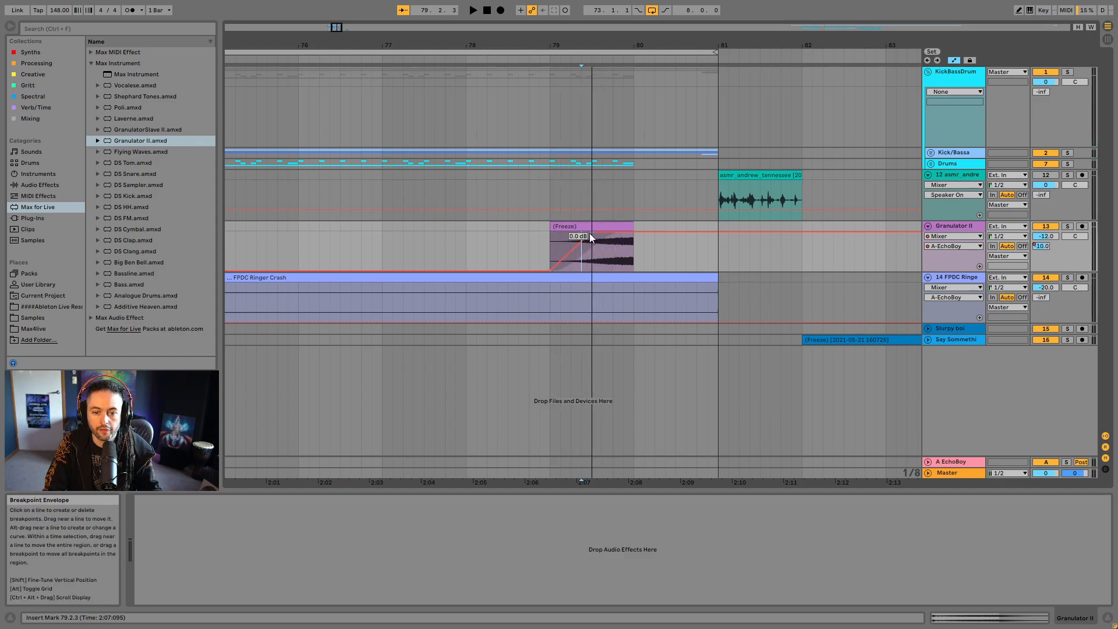
pyautogui.click(565, 229)
pyautogui.press('space')
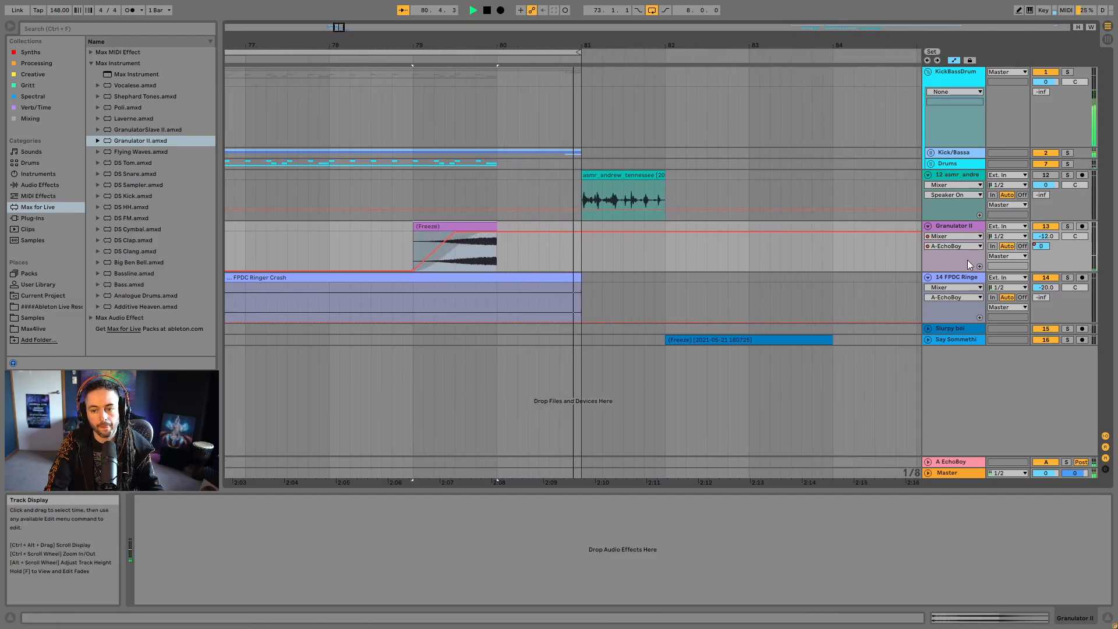
pyautogui.click(967, 227)
pyautogui.press('space')
pyautogui.press('space')
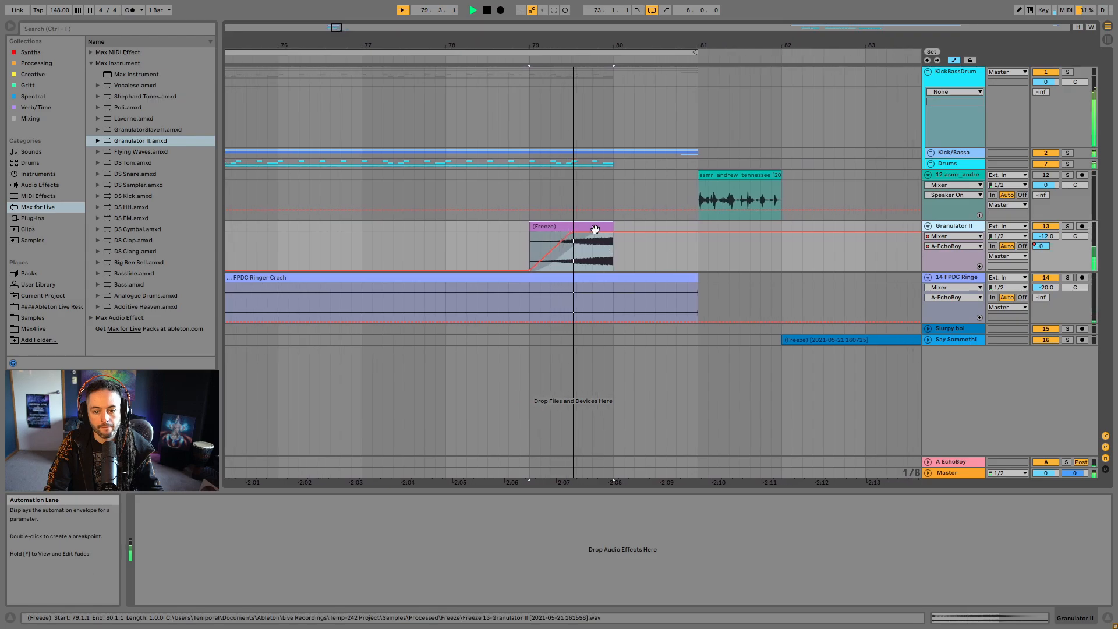
pyautogui.press('space')
# - Open the riser clip's details and switch its envelope display to the clip's own parameters
pyautogui.click(953, 619)
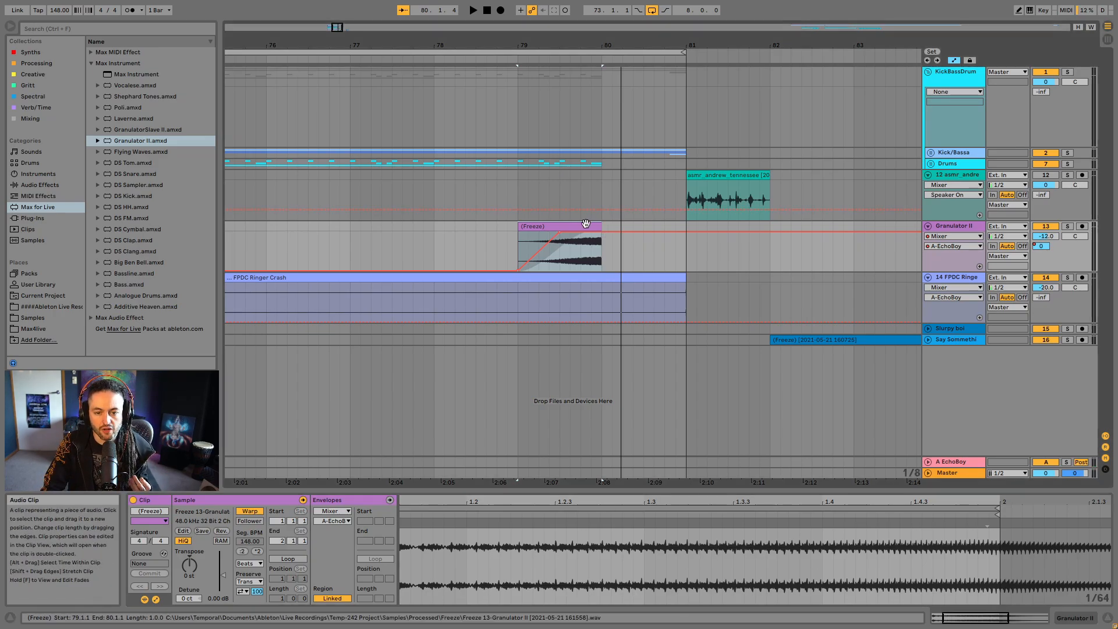
pyautogui.click(329, 511)
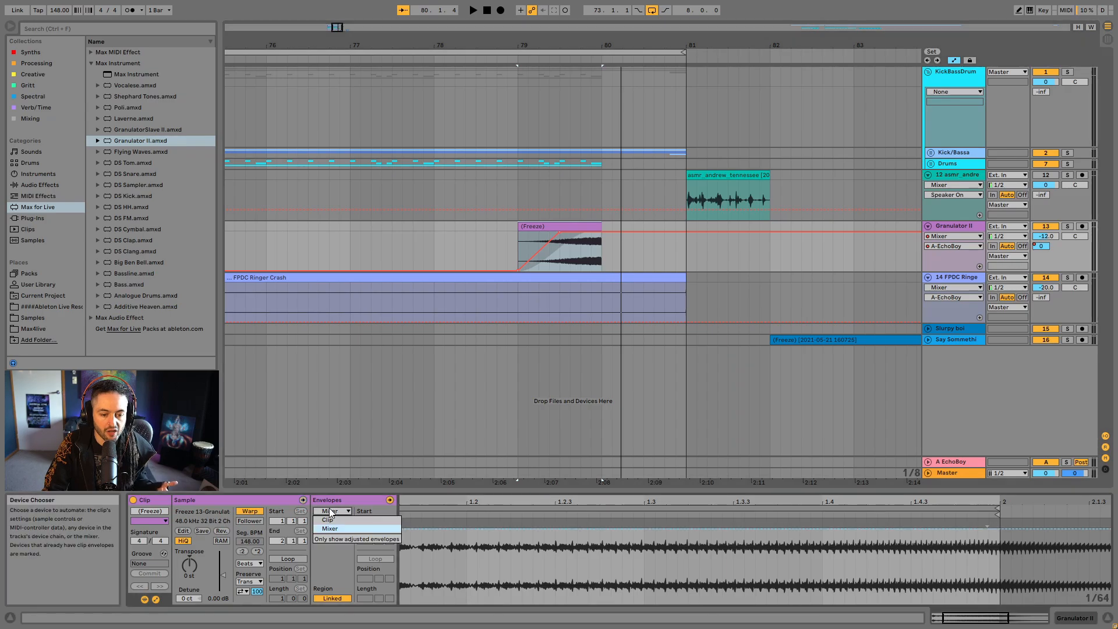
pyautogui.click(339, 519)
pyautogui.click(347, 519)
pyautogui.click(349, 537)
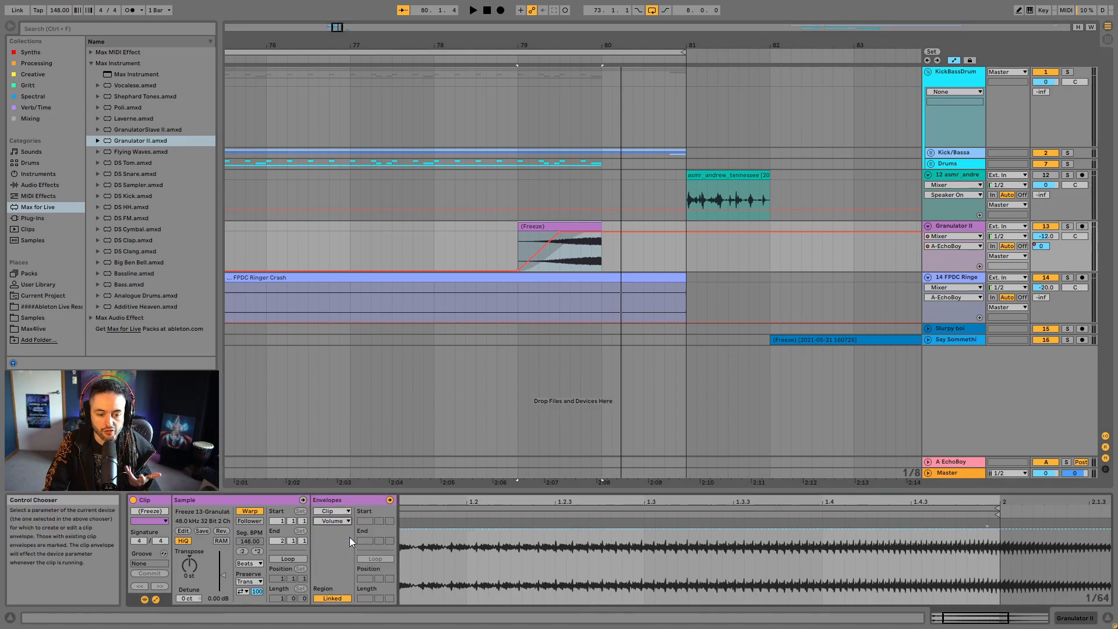
# - Draw a Transposition envelope rising from 0 st around mid-clip to +12 st at the clip's end and play it back
pyautogui.click(695, 593)
pyautogui.moveTo(753, 499); pyautogui.dragTo(674, 480)
pyautogui.moveTo(674, 540); pyautogui.dragTo(693, 545)
pyautogui.moveTo(737, 507); pyautogui.dragTo(734, 502)
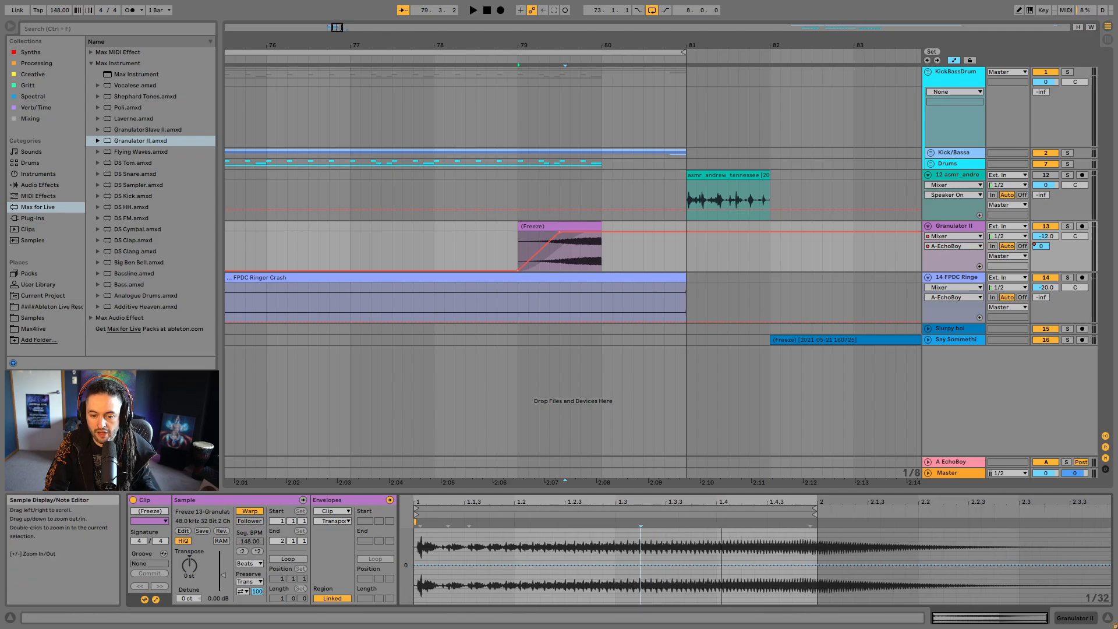
pyautogui.click(615, 564)
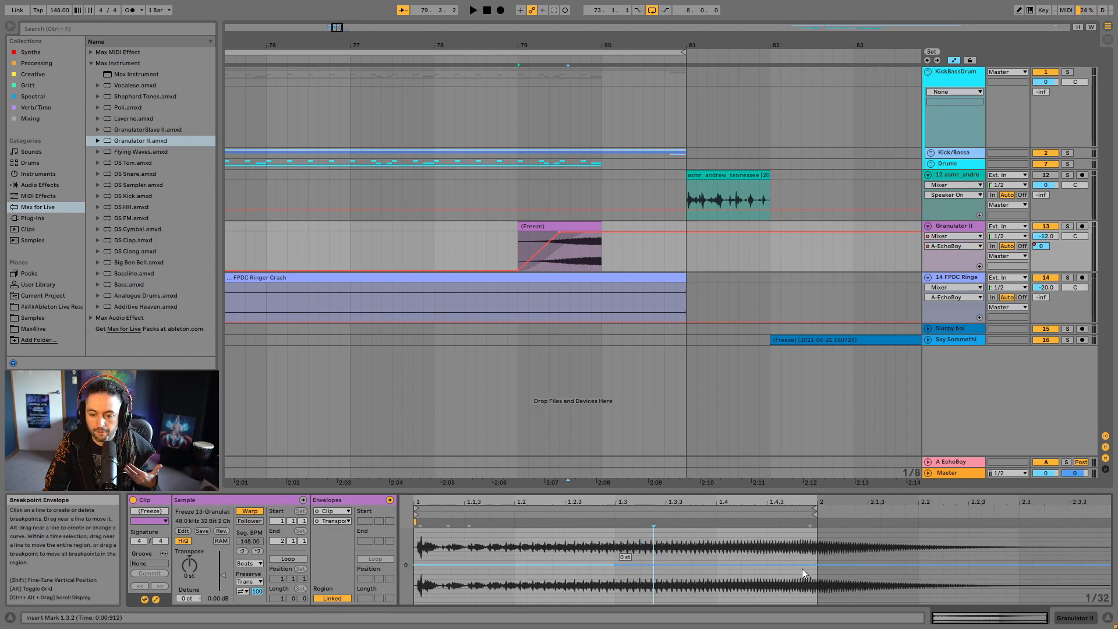
pyautogui.moveTo(817, 563)
pyautogui.mouseDown()
pyautogui.moveTo(816, 538)
pyautogui.moveTo(816, 561)
pyautogui.mouseUp()
pyautogui.click(540, 226)
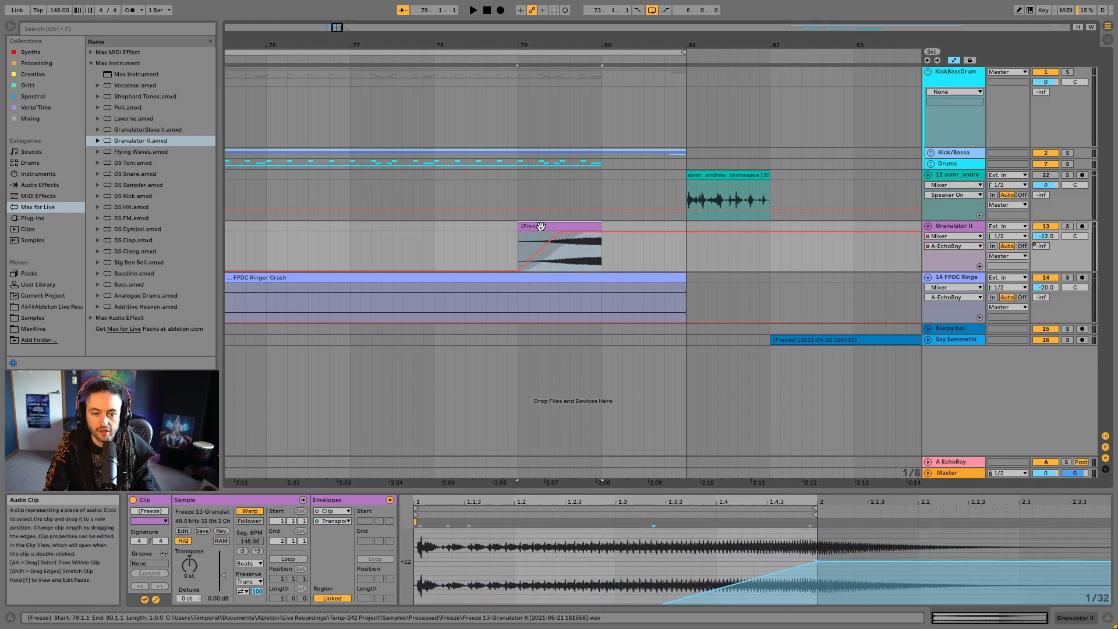
pyautogui.press('space')
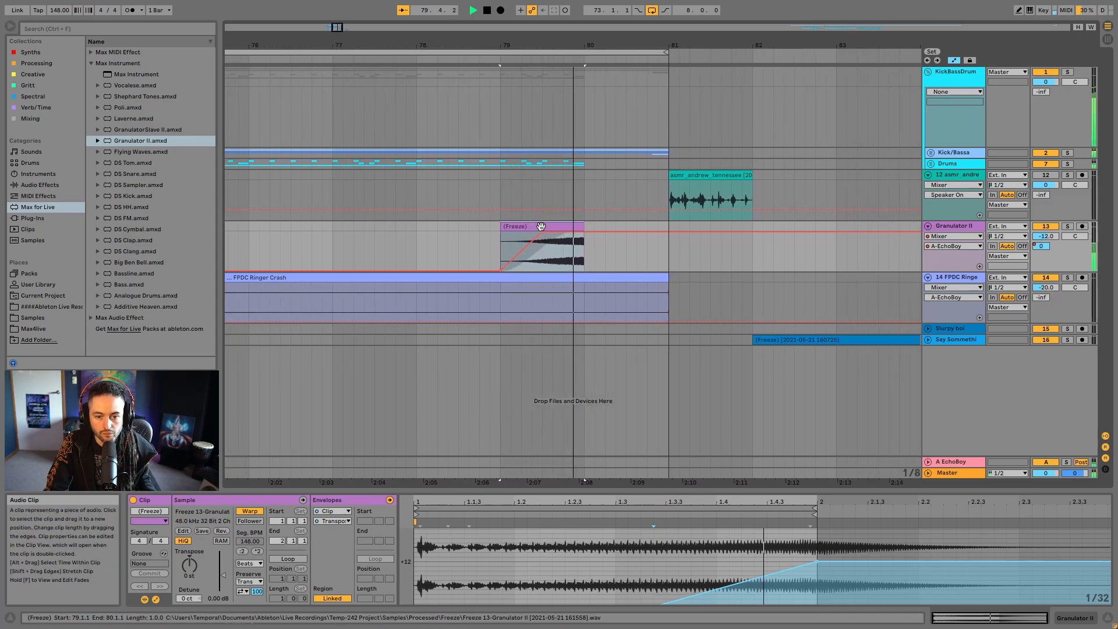
# - Solo the Granulator II track, raise the Transposition envelope's end point above +12 st, and play the riser
pyautogui.click(1067, 225)
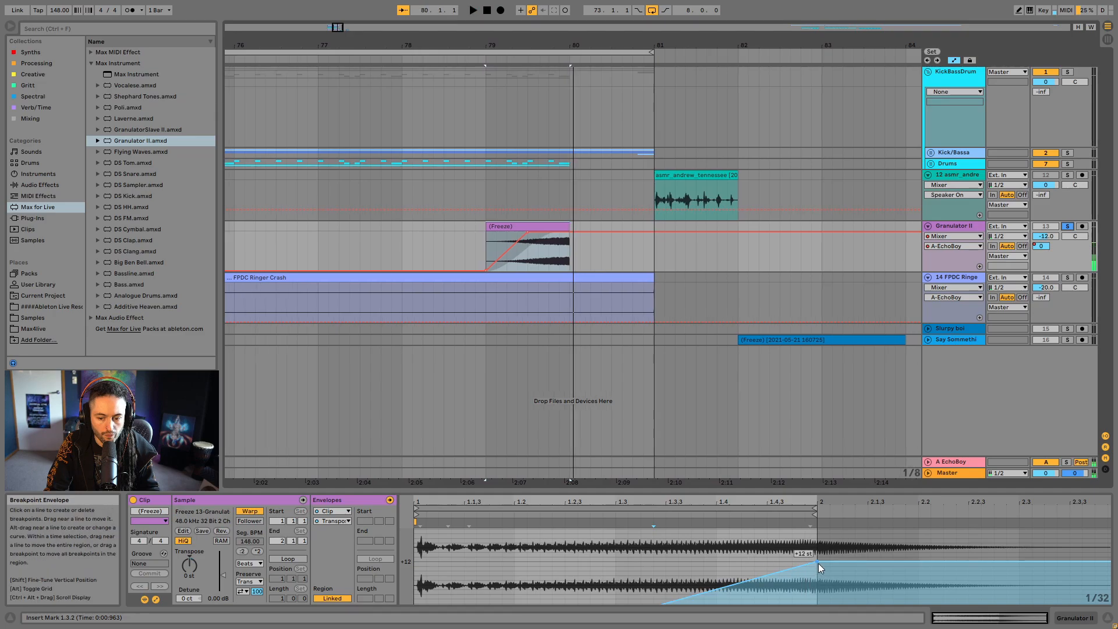
pyautogui.press('space')
pyautogui.moveTo(817, 561); pyautogui.dragTo(817, 528)
pyautogui.press('space')
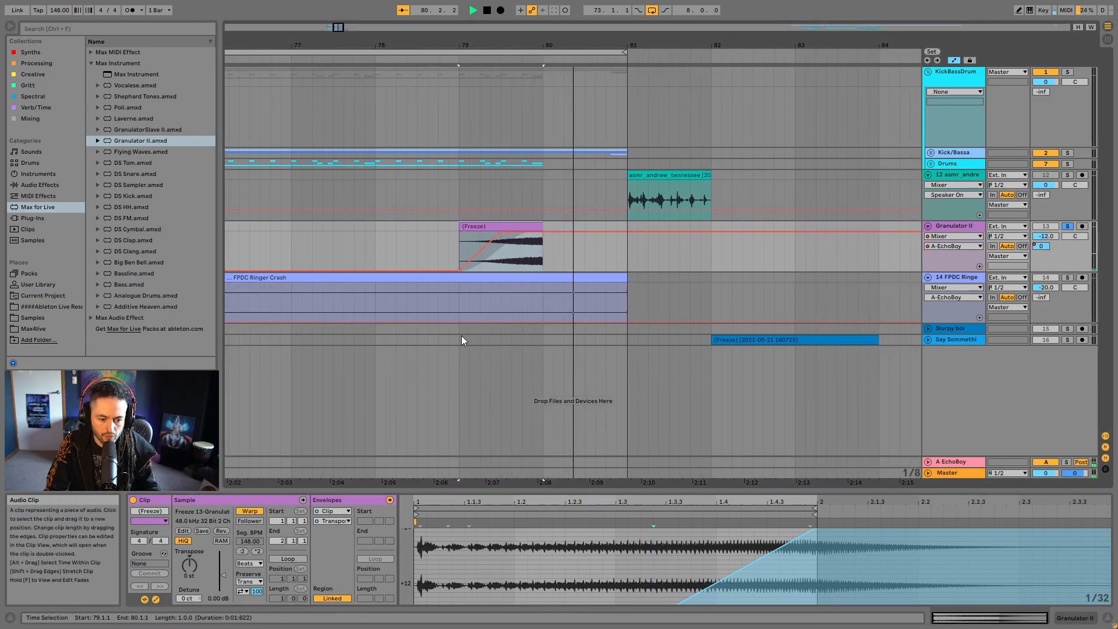
# - Delete the A-EchoBoy send automation on the Granulator II track and bring back the clip's Transposition envelope
pyautogui.rightClick(1042, 246)
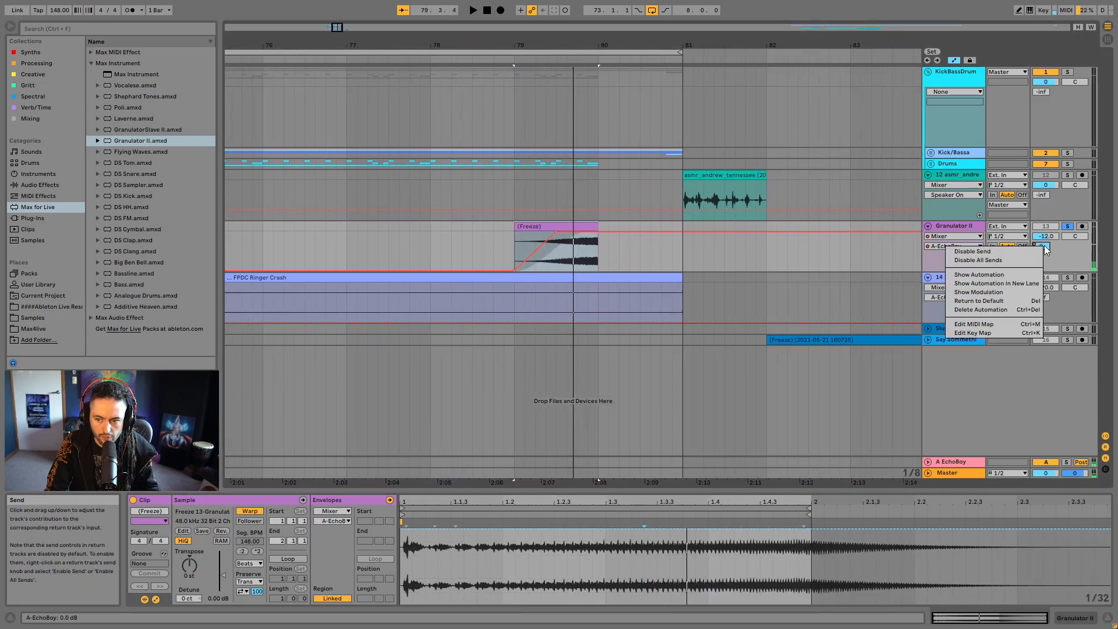
pyautogui.click(996, 306)
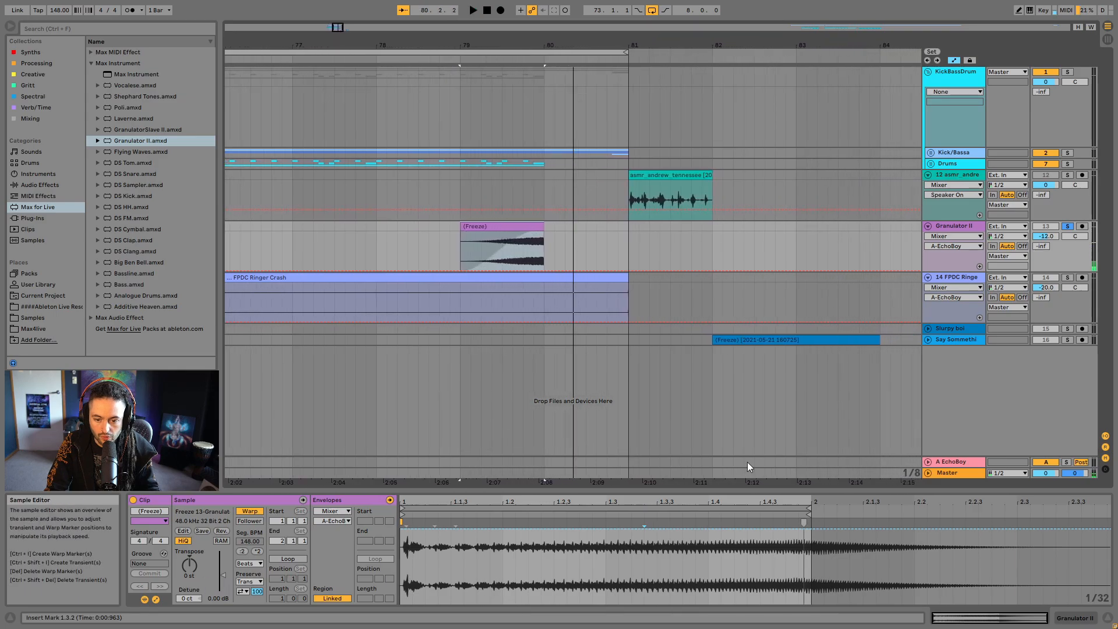
pyautogui.click(338, 511)
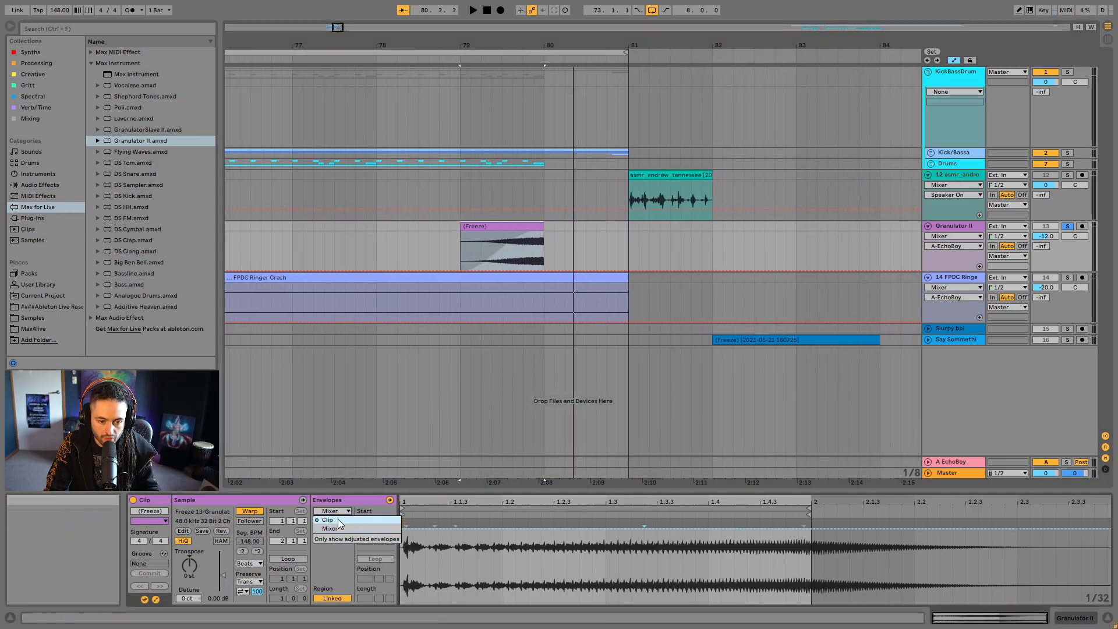
pyautogui.click(338, 518)
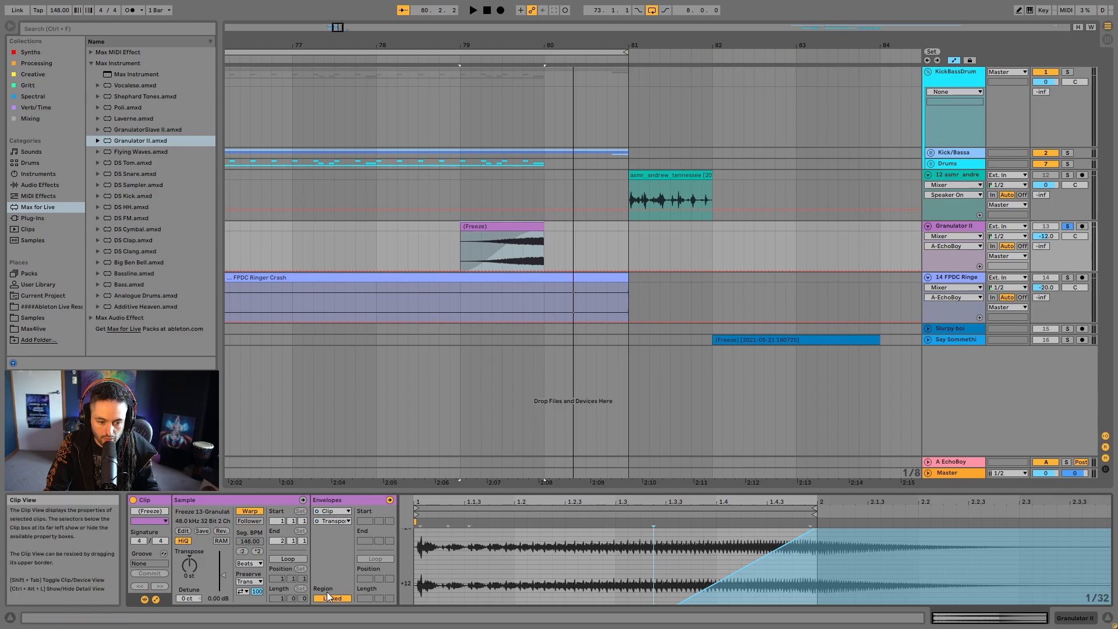
# - Set the riser clip's warp mode to Texture with a Flux of 0.00
pyautogui.click(260, 567)
pyautogui.click(260, 529)
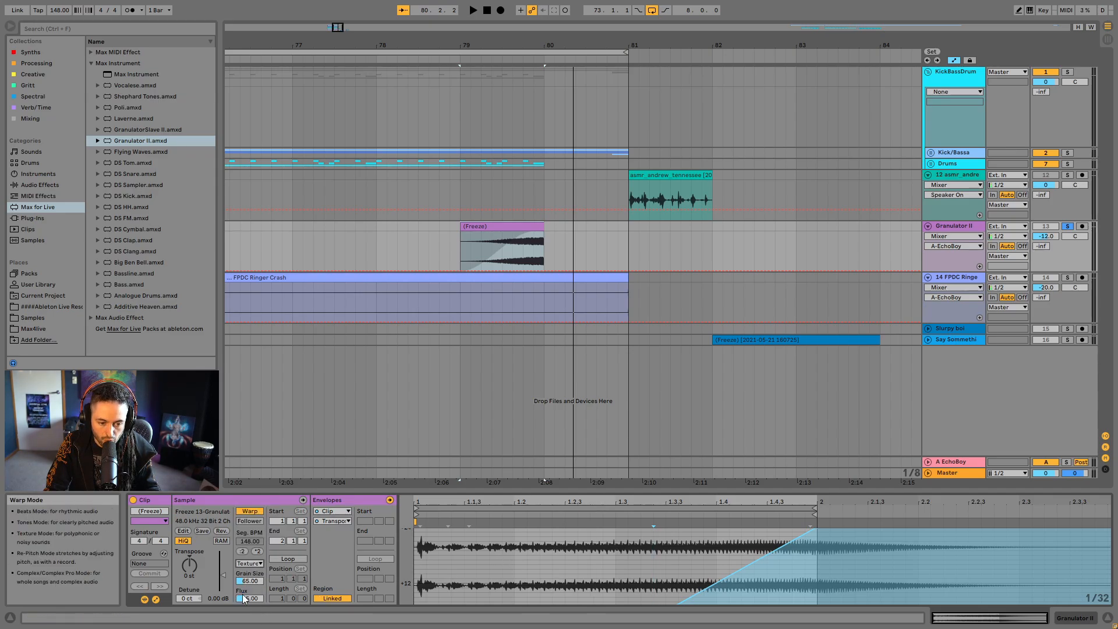
pyautogui.moveTo(250, 598); pyautogui.dragTo(254, 598)
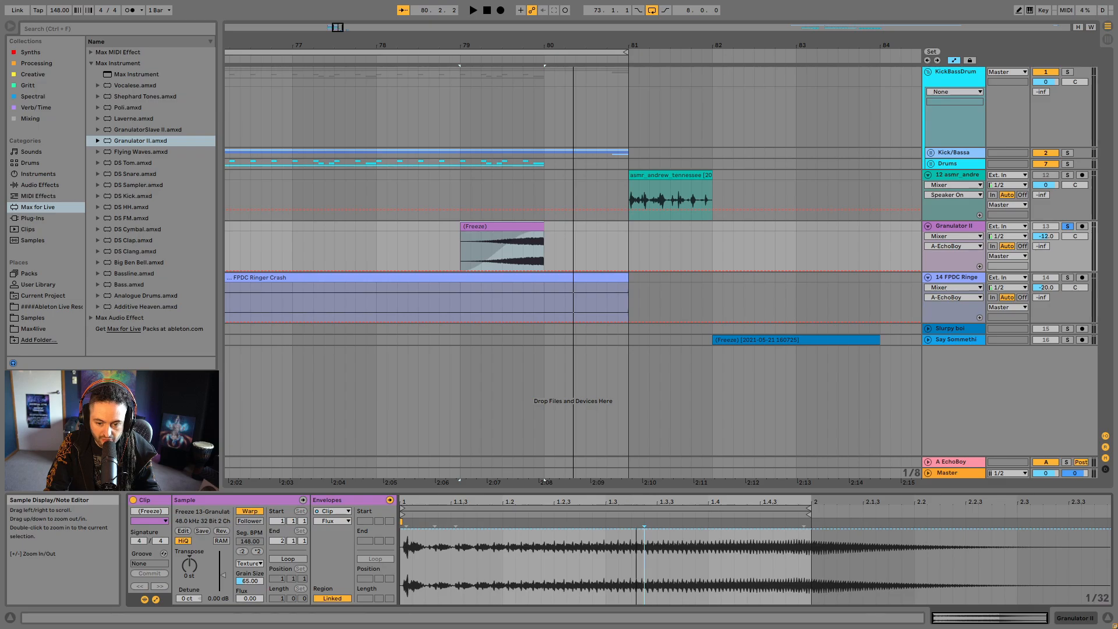
# - Display the clip's Transposition envelope again and play the riser with its texture warping
pyautogui.click(332, 511)
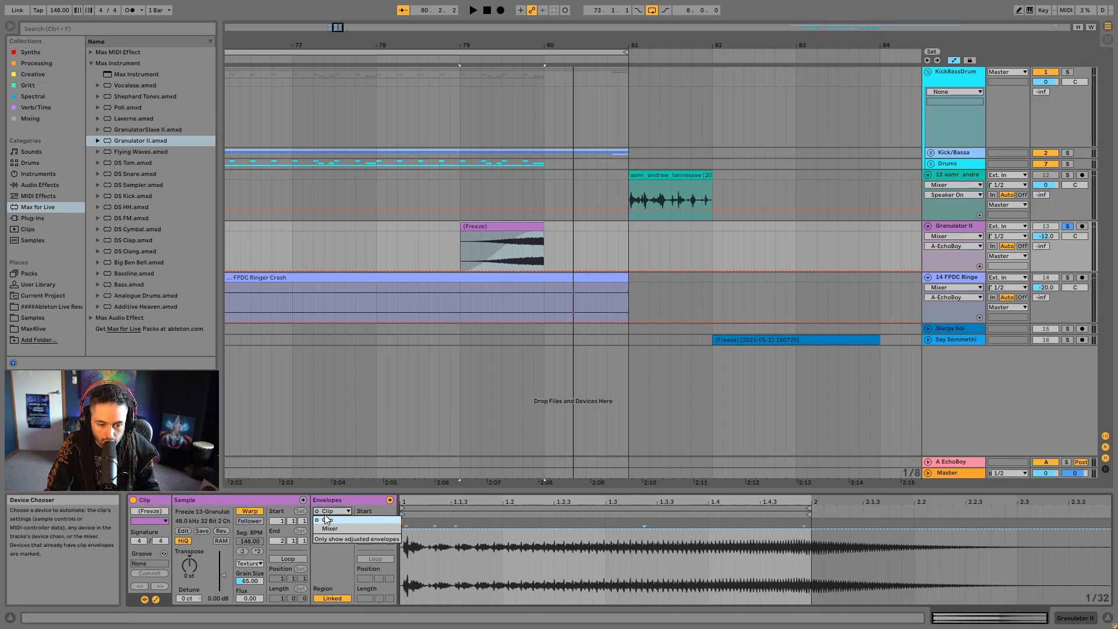
pyautogui.click(332, 520)
pyautogui.click(332, 522)
pyautogui.click(334, 538)
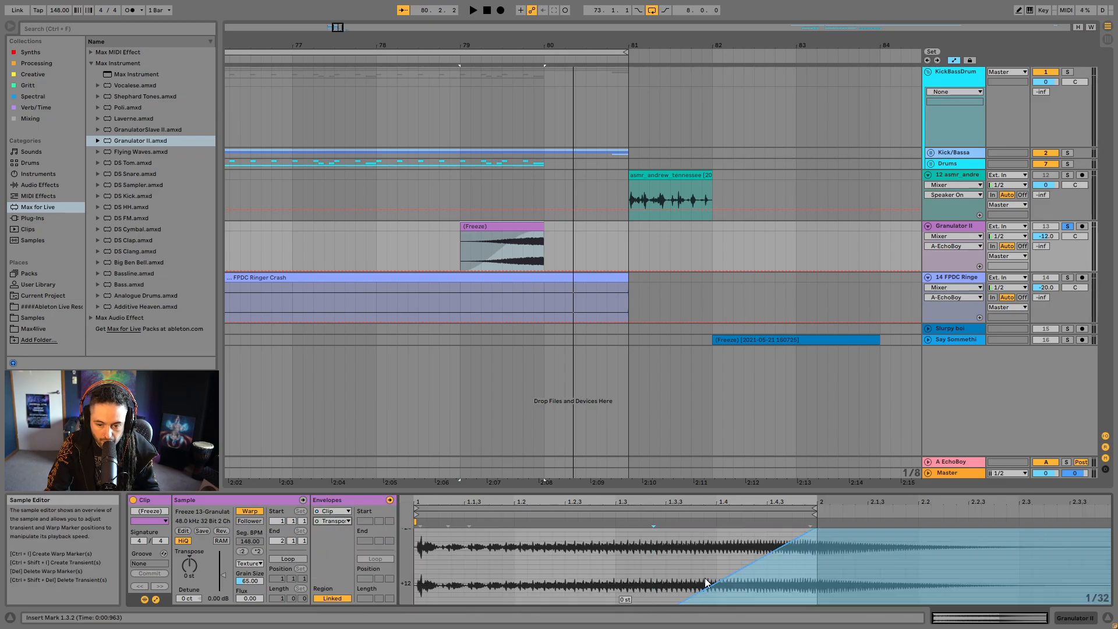
pyautogui.press('space')
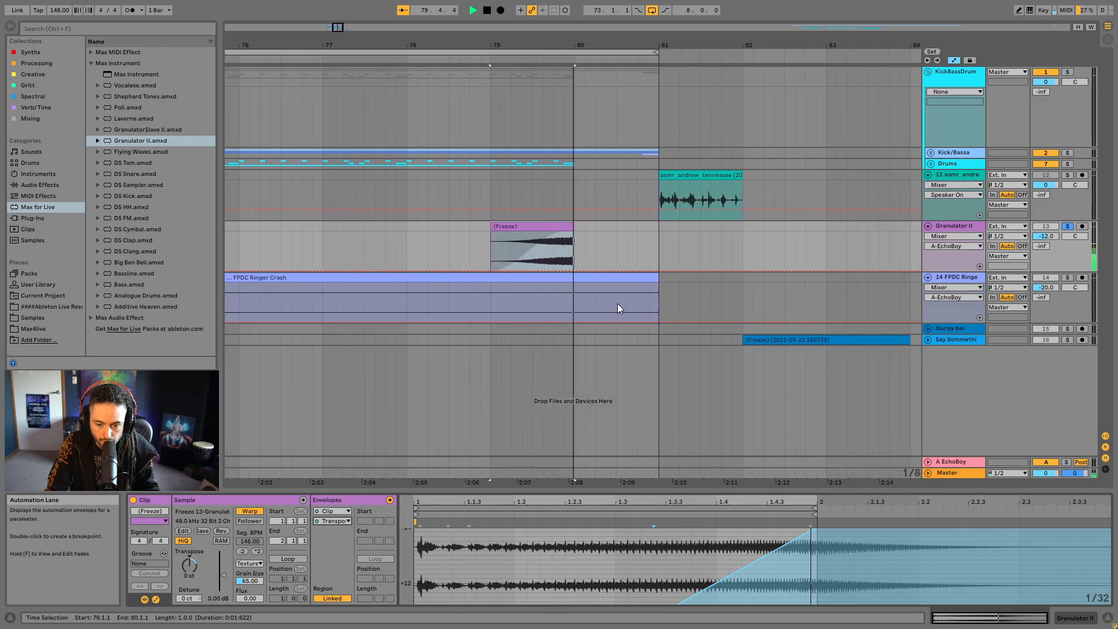
pyautogui.press('space')
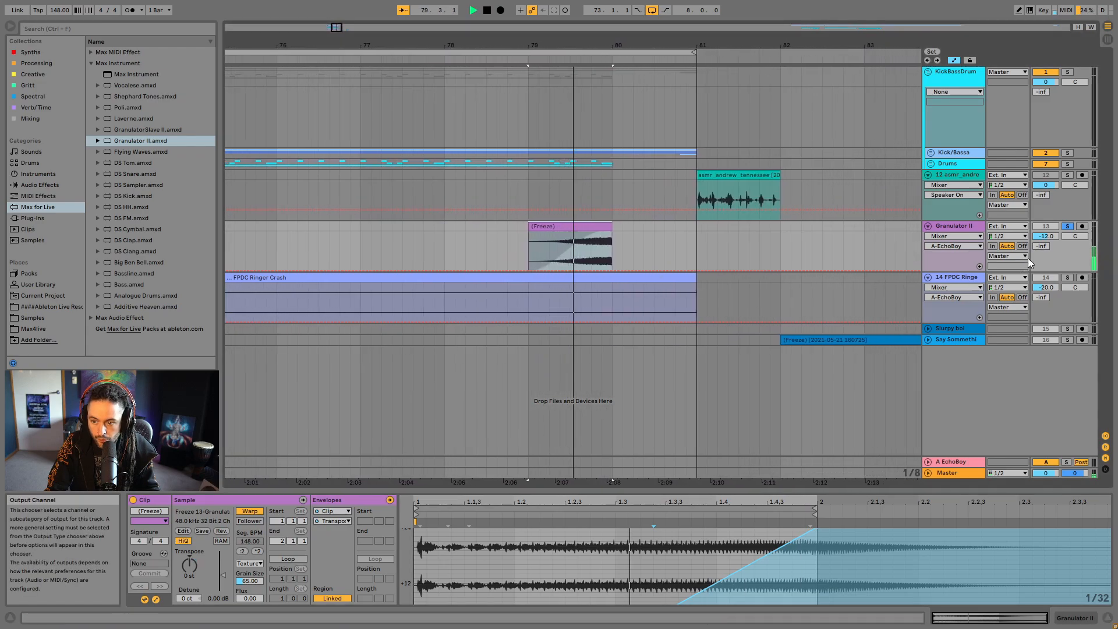
# - Set the Granulator II track's A-EchoBoy send to 0 dB and play the loop section leading into the riser
pyautogui.moveTo(1042, 246); pyautogui.dragTo(1041, 241)
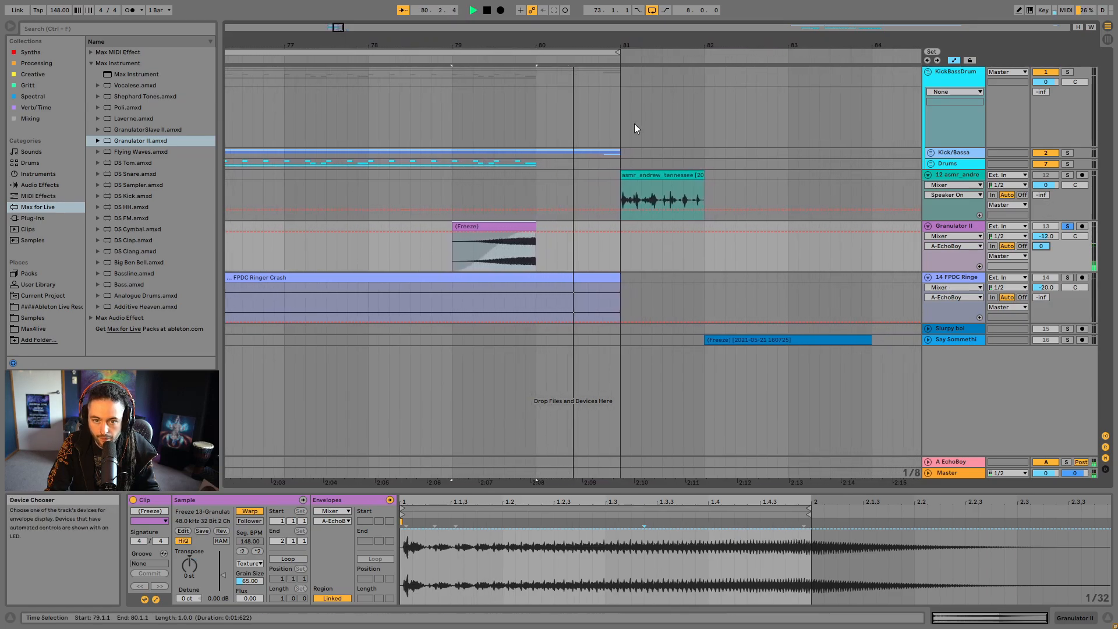
pyautogui.press('space')
pyautogui.moveTo(574, 43); pyautogui.dragTo(645, 44)
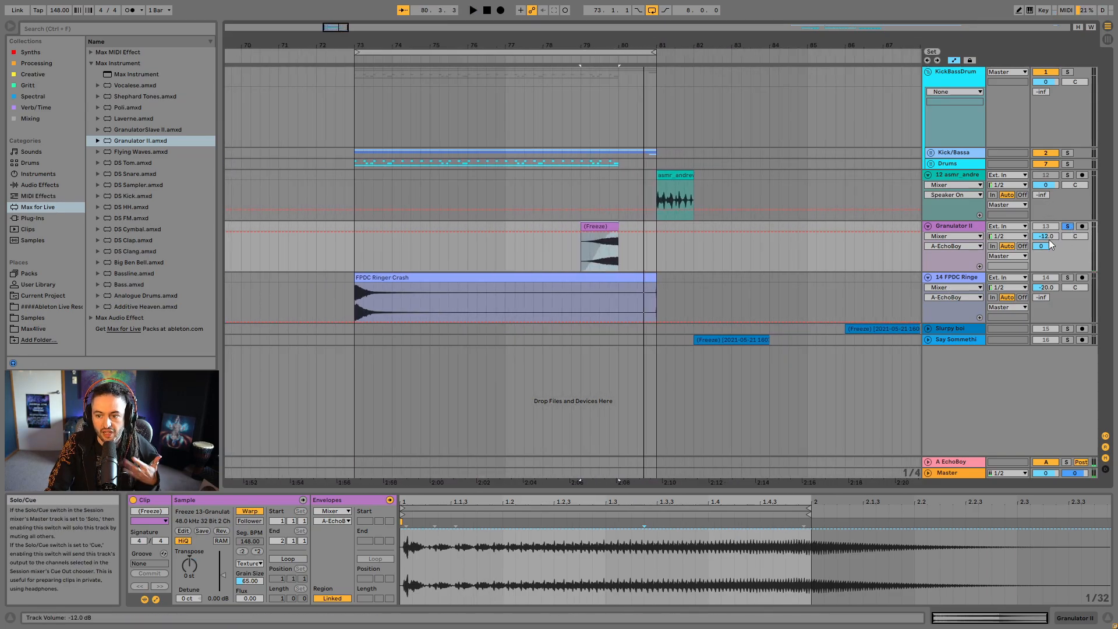
pyautogui.click(357, 233)
pyautogui.click(511, 227)
pyautogui.press('space')
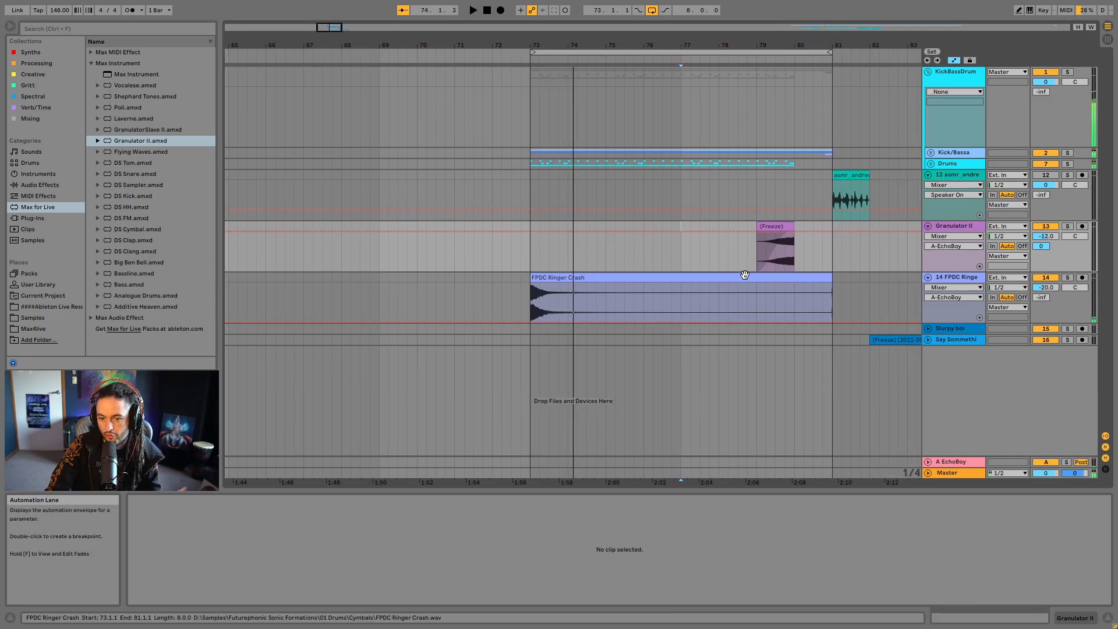
# - Extend the riser clip's end to 80.3.1, hide the automation, and lengthen its fade-out to start near bar 80
pyautogui.click(784, 227)
pyautogui.click(801, 221)
pyautogui.click(787, 222)
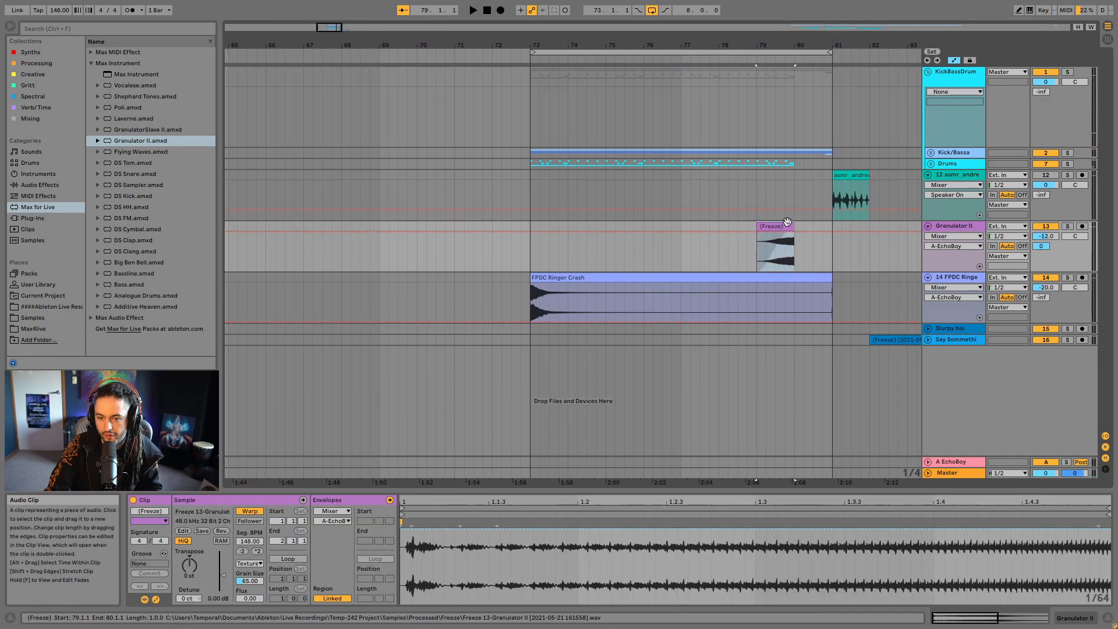
pyautogui.moveTo(791, 223); pyautogui.dragTo(816, 237)
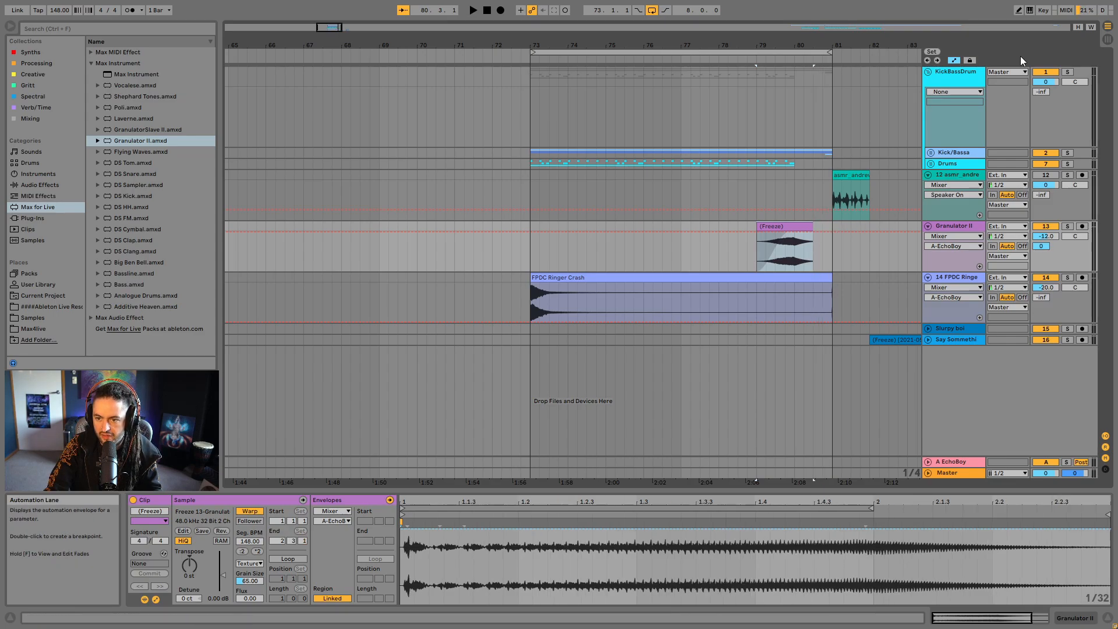
pyautogui.click(953, 60)
pyautogui.click(811, 233)
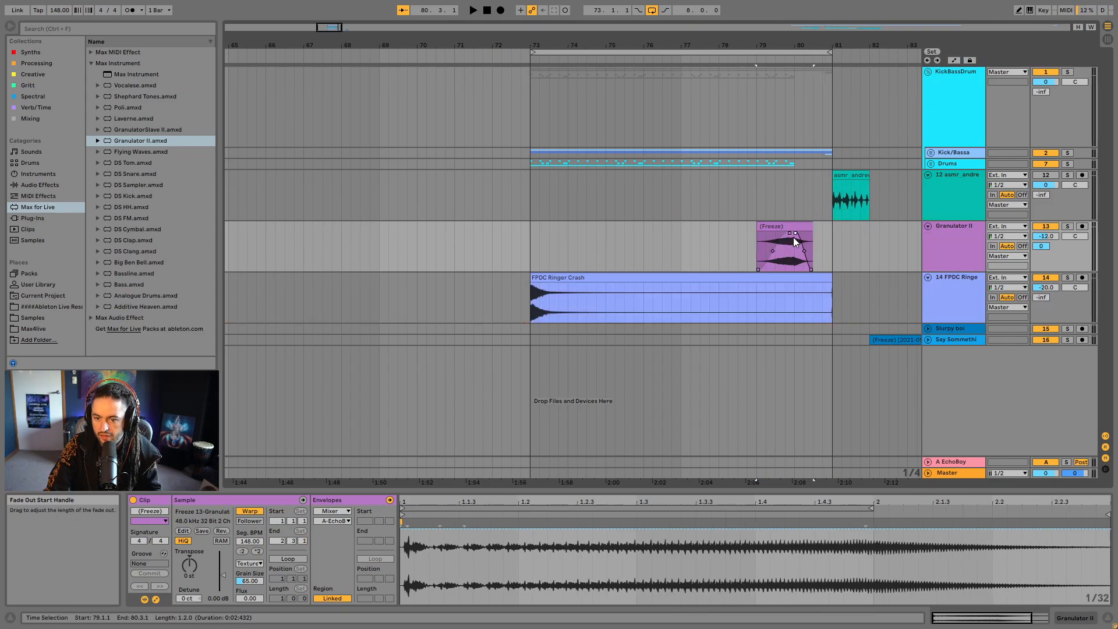
# - Duplicate the Granulator II riser clip onto a new audio track below, starting at 74.4.1
pyautogui.click(806, 227)
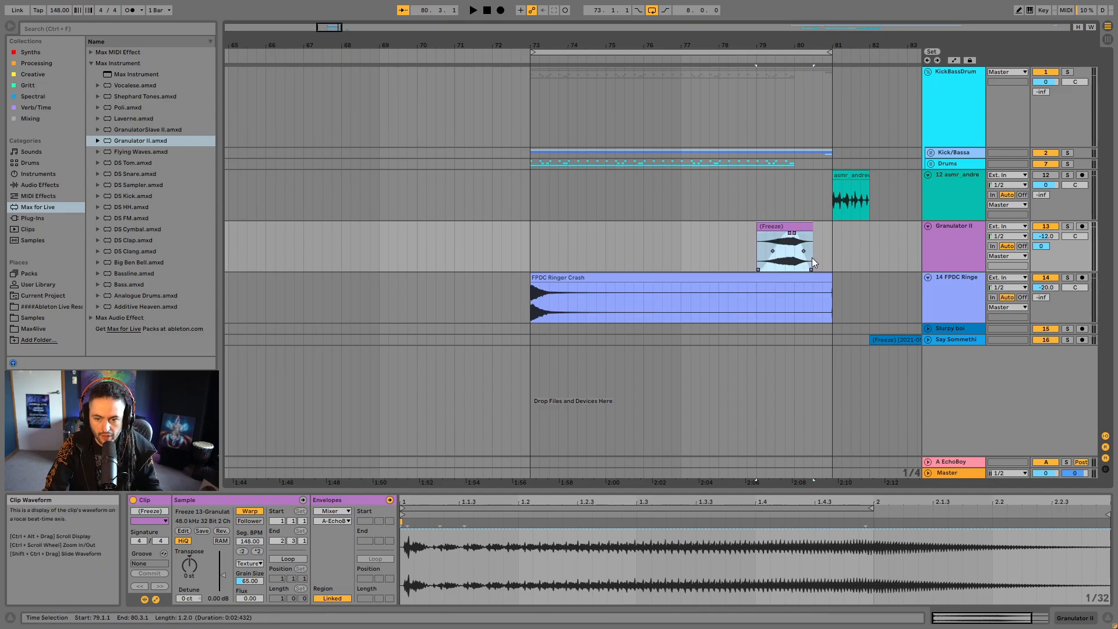
pyautogui.rightClick(966, 241)
pyautogui.click(1005, 326)
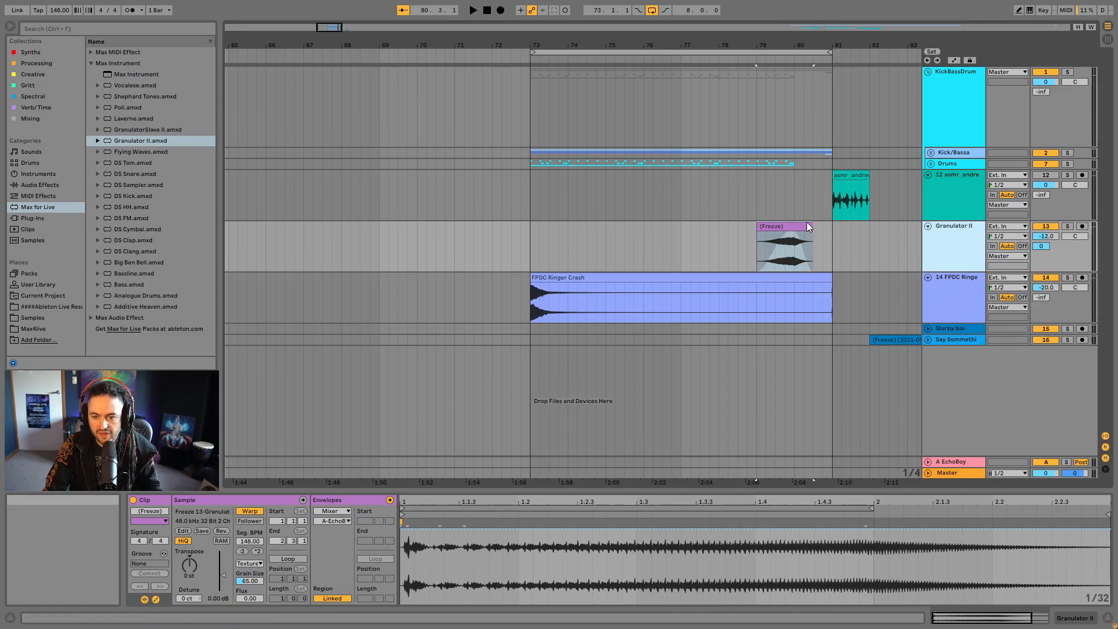
pyautogui.moveTo(790, 226); pyautogui.dragTo(630, 279)
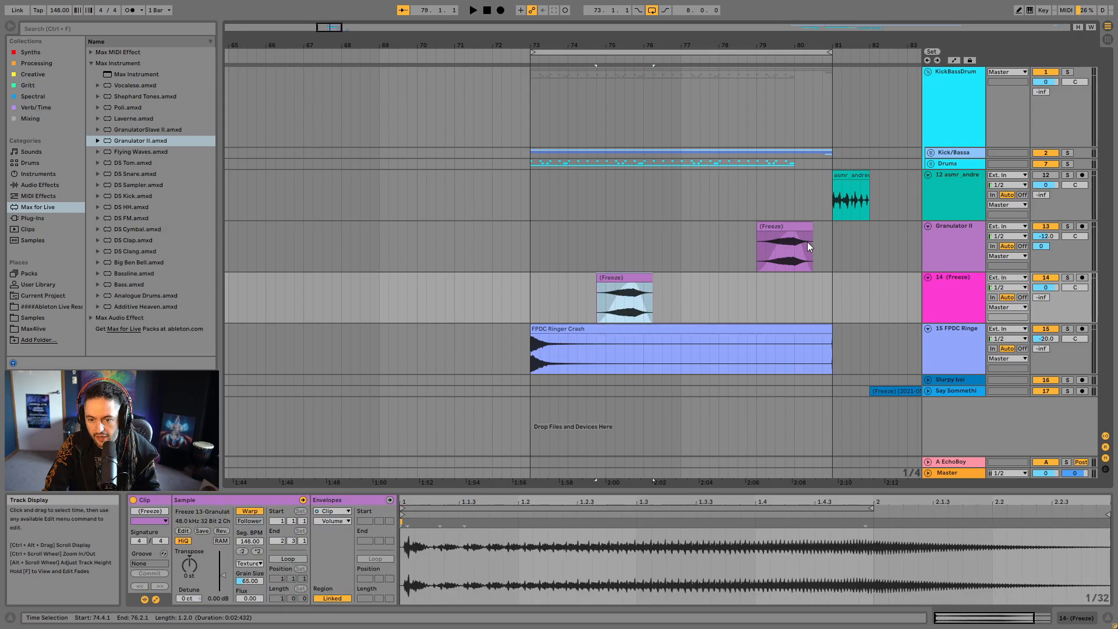
# - Shorten the original riser clip to end at 80.1.1 with no fade-out, and play it
pyautogui.click(807, 238)
pyautogui.moveTo(801, 230); pyautogui.dragTo(793, 233)
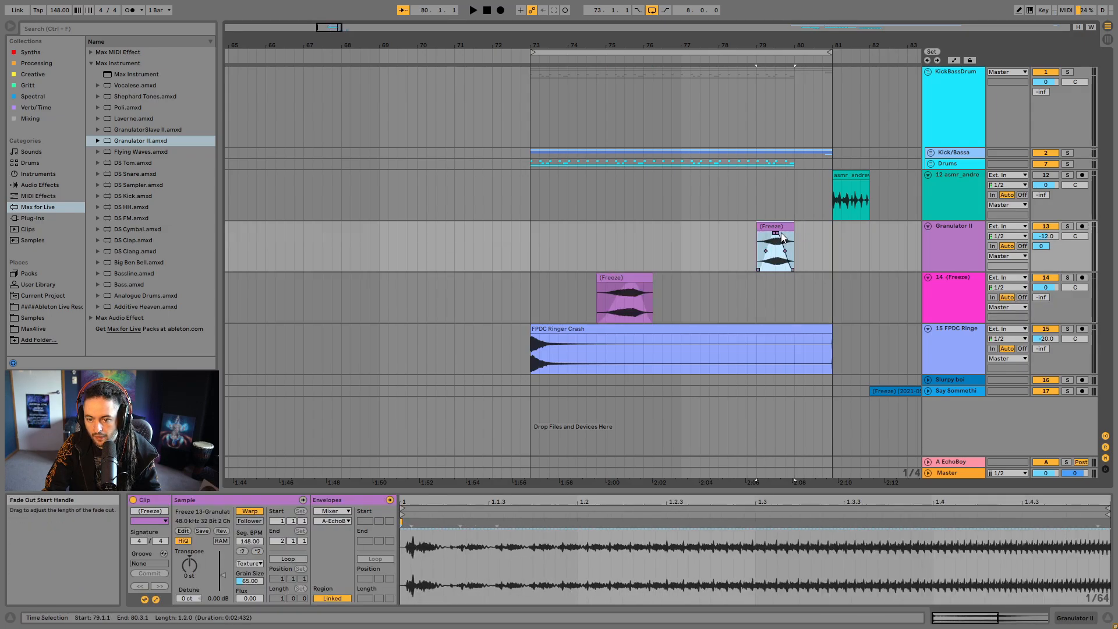
pyautogui.click(778, 232)
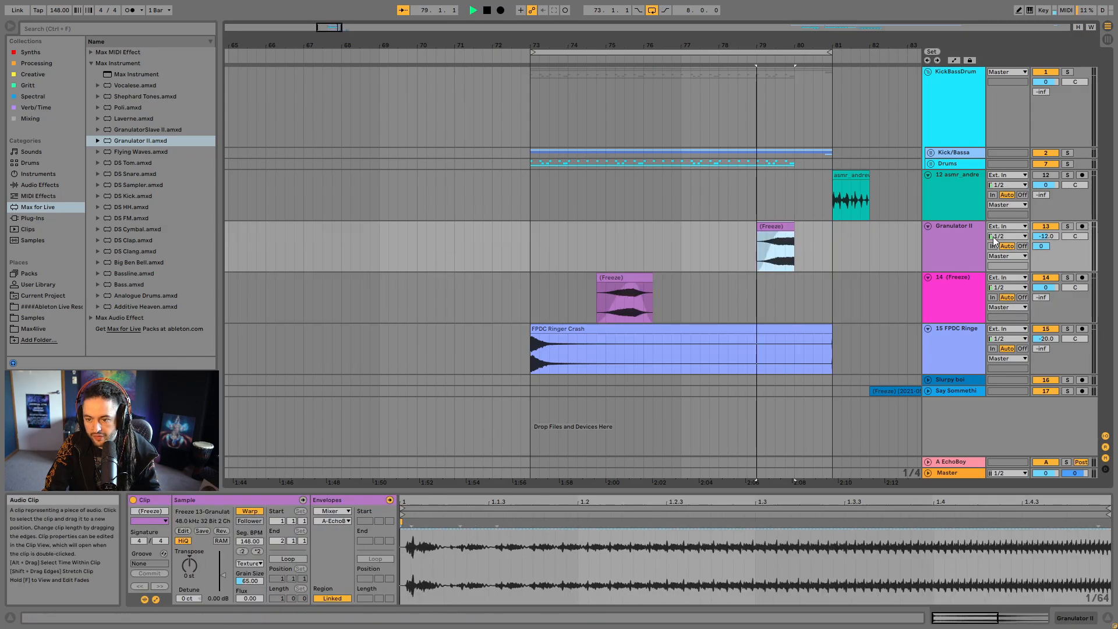
pyautogui.press('space')
pyautogui.moveTo(597, 47); pyautogui.dragTo(723, 39)
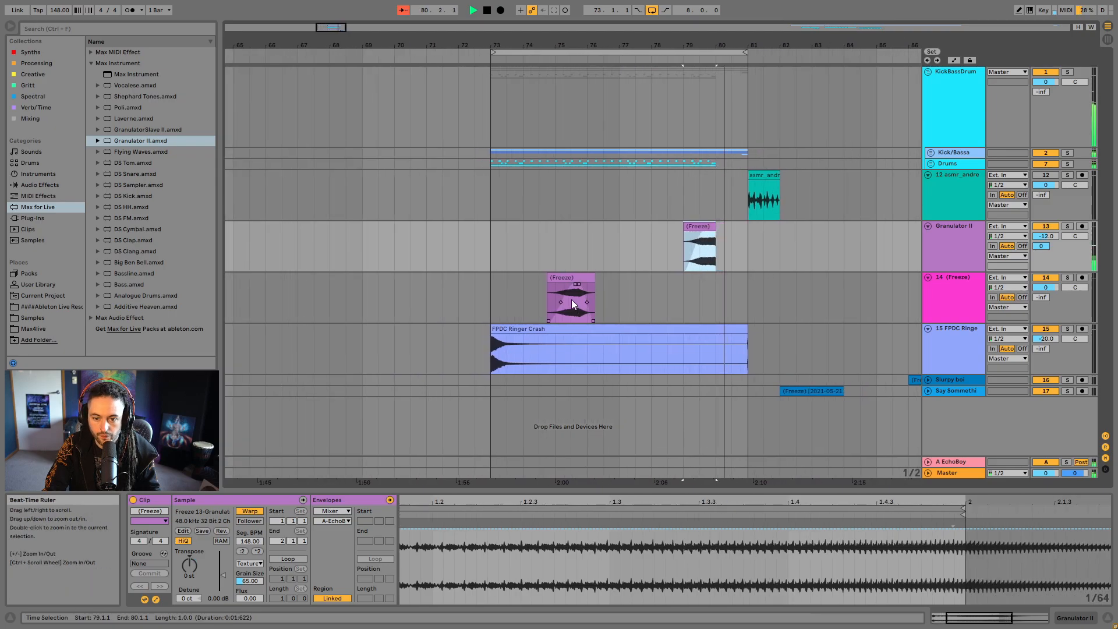
# - Play the duplicated riser clip and solo its track
pyautogui.click(574, 278)
pyautogui.press('space')
pyautogui.press('space')
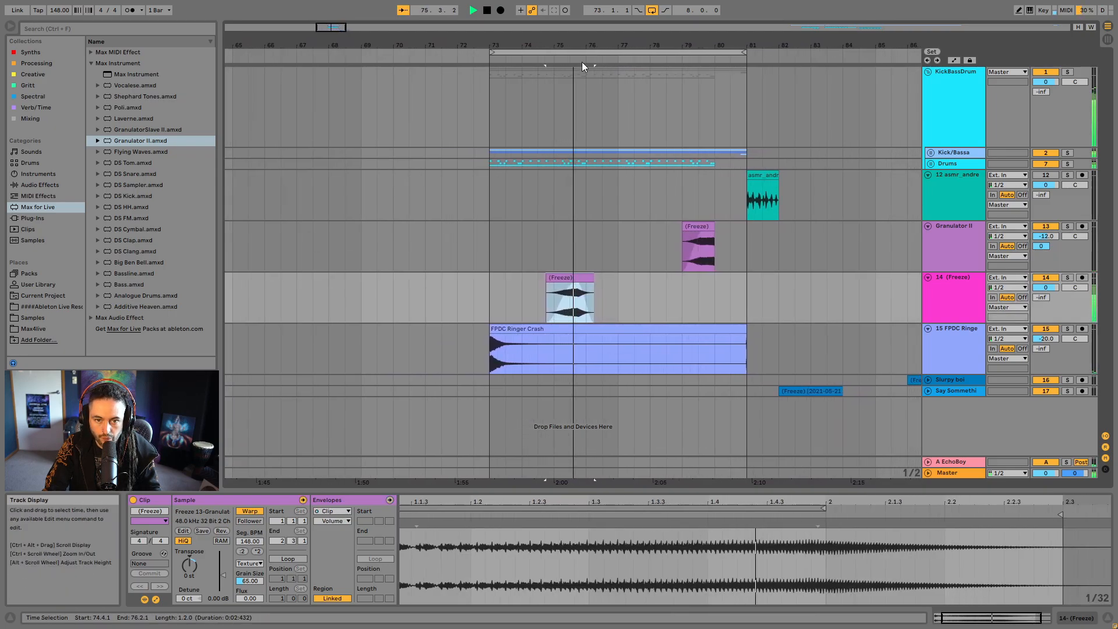
pyautogui.moveTo(582, 46); pyautogui.dragTo(1108, 359)
pyautogui.click(1068, 278)
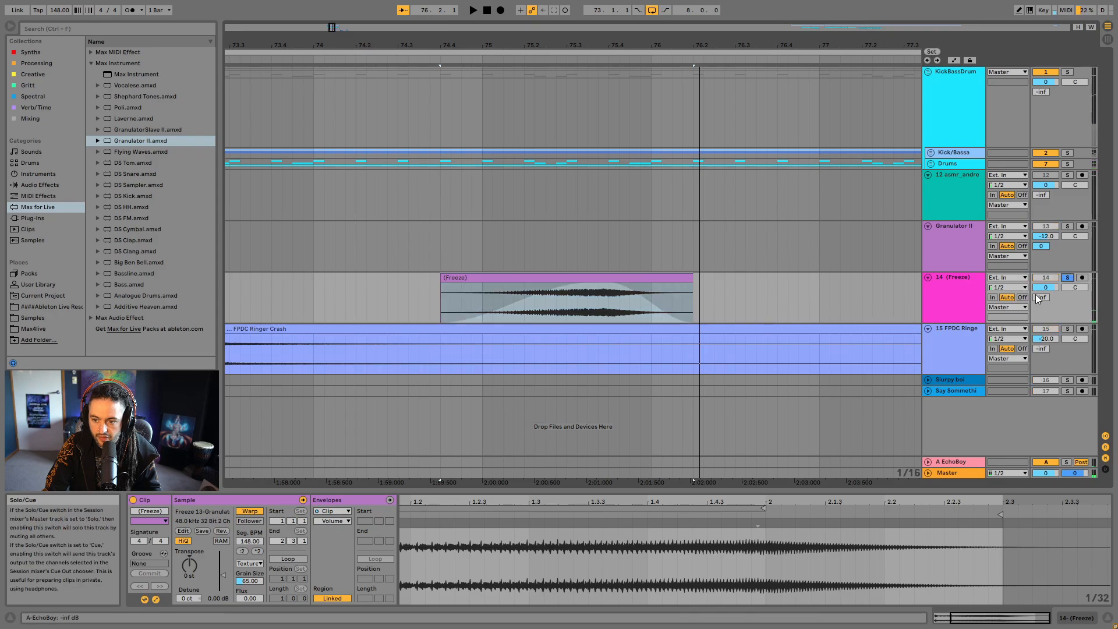
# - Lengthen the duplicated clip's fade-out so it starts near the clip's middle
pyautogui.click(594, 292)
pyautogui.moveTo(589, 287); pyautogui.dragTo(569, 288)
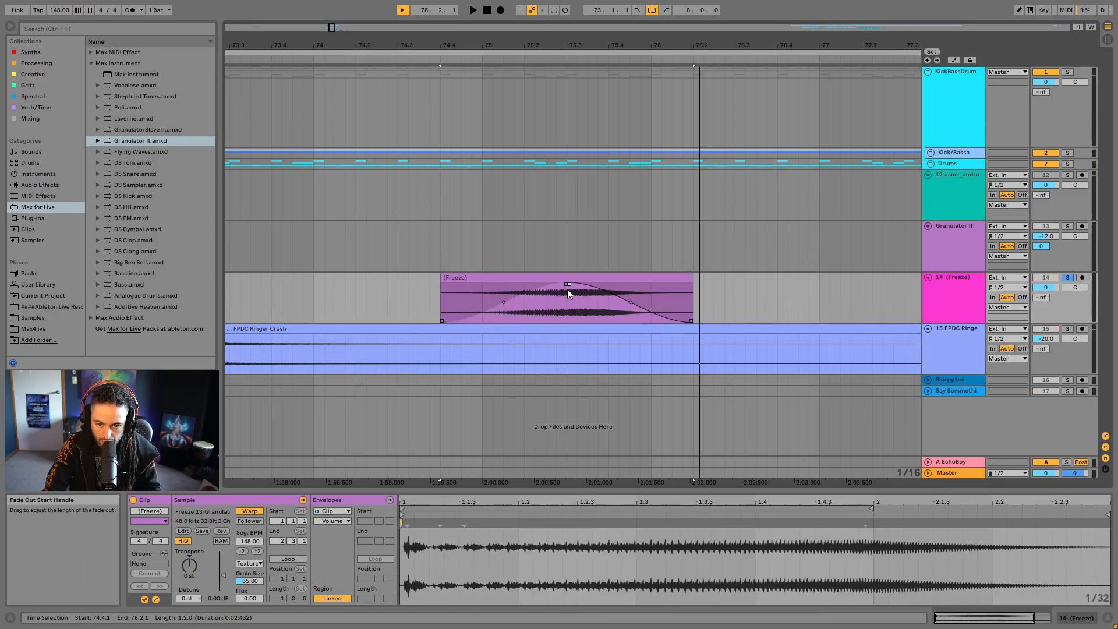
pyautogui.click(572, 277)
# - Move the duplicated clip to 73.1.1 and consolidate it
pyautogui.moveTo(551, 45); pyautogui.dragTo(631, 23)
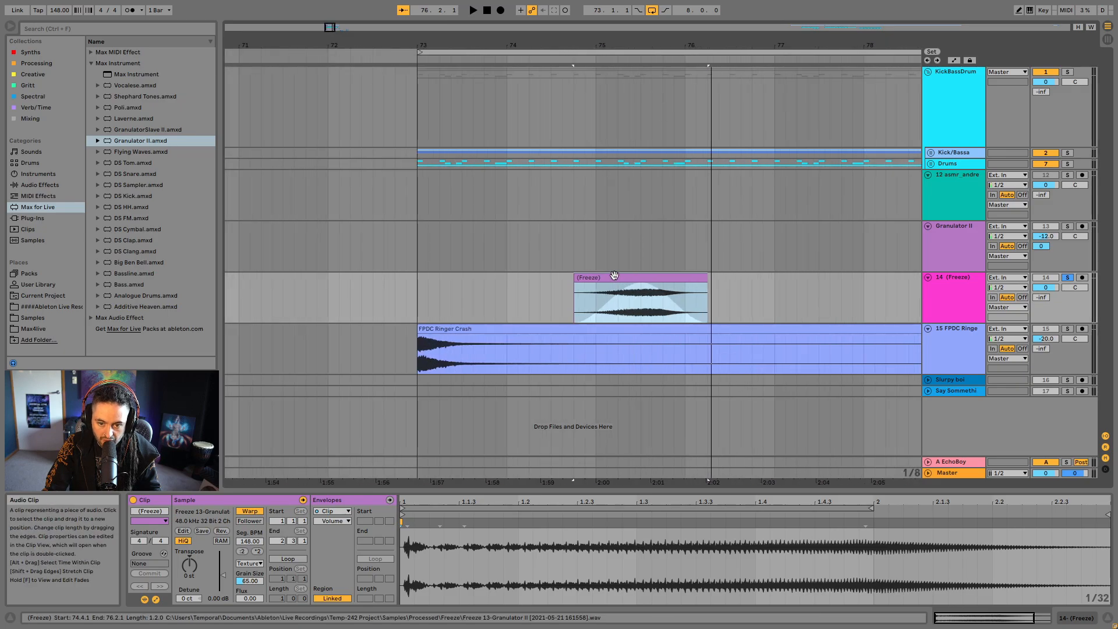
pyautogui.moveTo(614, 275); pyautogui.dragTo(457, 295)
pyautogui.hotkey('ctrl', 'j')
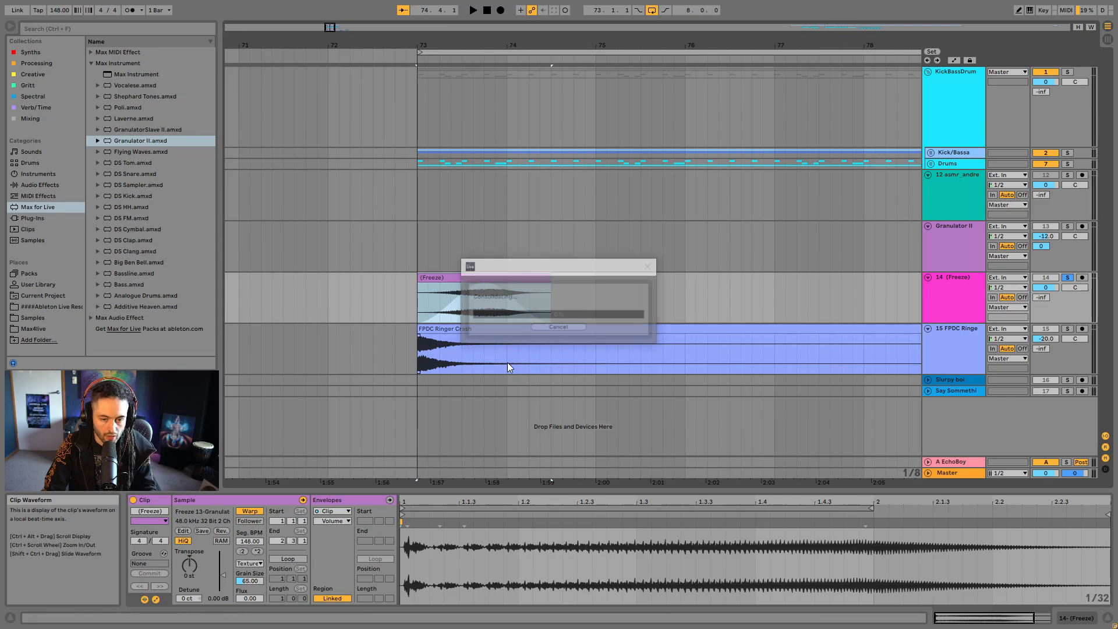
# - Set the consolidated clip's warp mode to Texture and stretch its end to 77.1.1
pyautogui.click(248, 563)
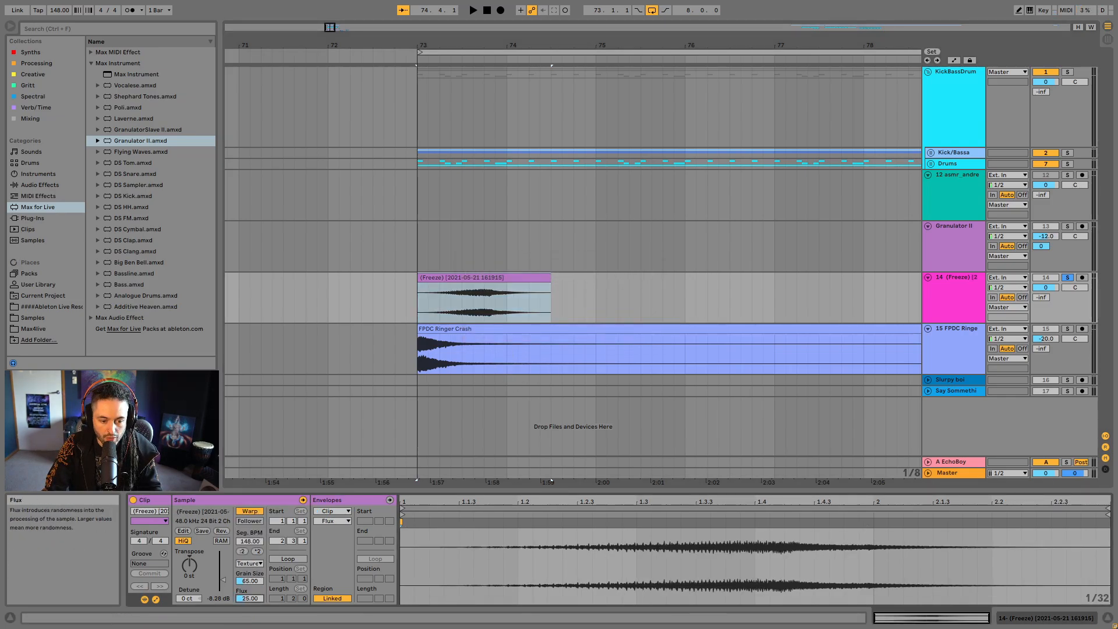
pyautogui.click(547, 280)
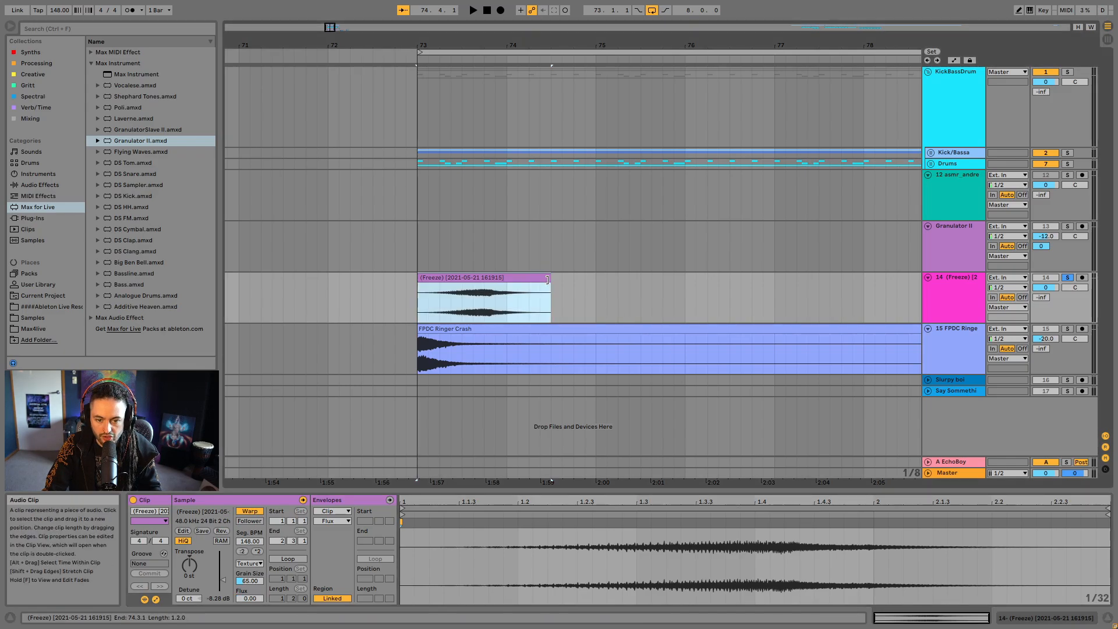
pyautogui.moveTo(546, 280); pyautogui.dragTo(814, 298)
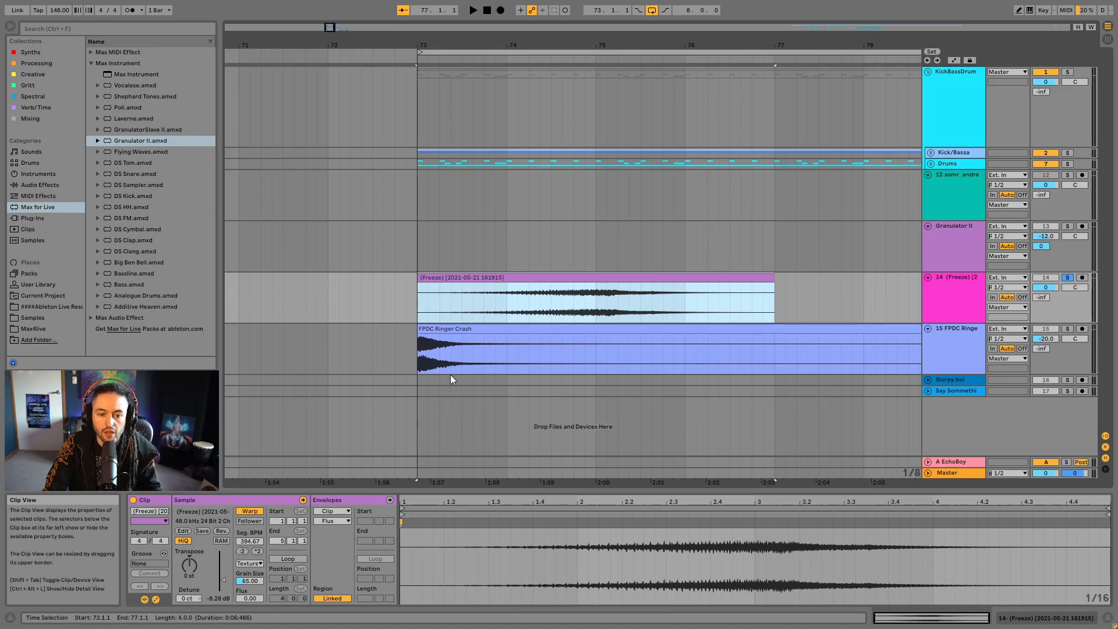
# - Play the stretched clip while setting its Flux to 0.00 and Grain Size to 38.70
pyautogui.press('space')
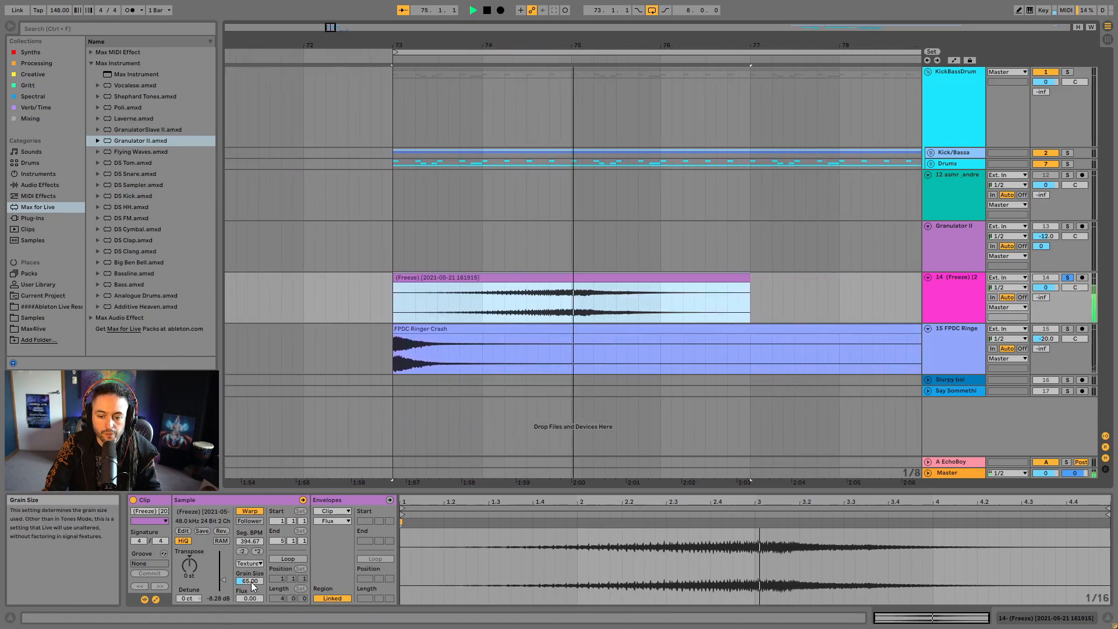
pyautogui.moveTo(250, 585); pyautogui.dragTo(250, 611)
pyautogui.press('space')
pyautogui.press('space')
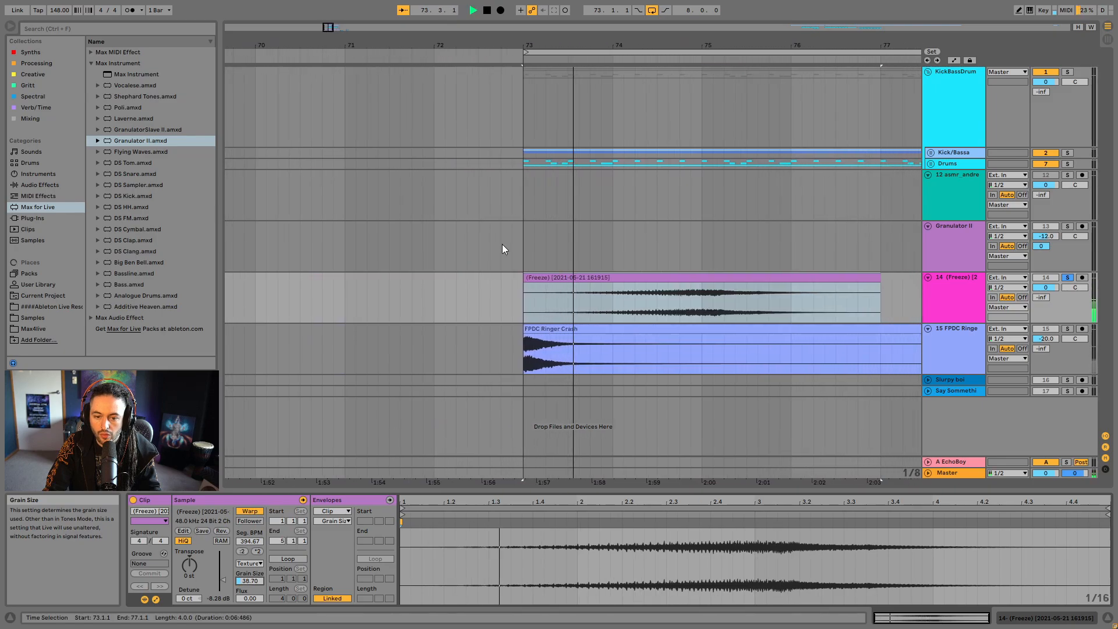
pyautogui.moveTo(580, 41); pyautogui.dragTo(575, 7)
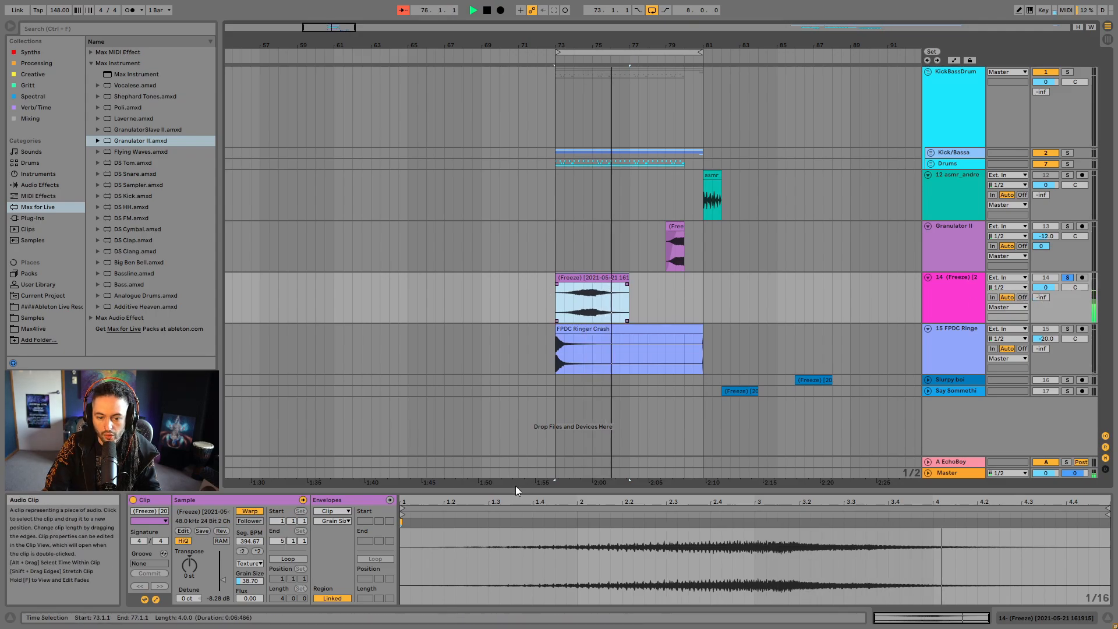
# - Display the stretched clip's Transposition envelope and add breakpoints at 0 st, including one at bar 3
pyautogui.click(339, 520)
pyautogui.click(339, 522)
pyautogui.click(338, 521)
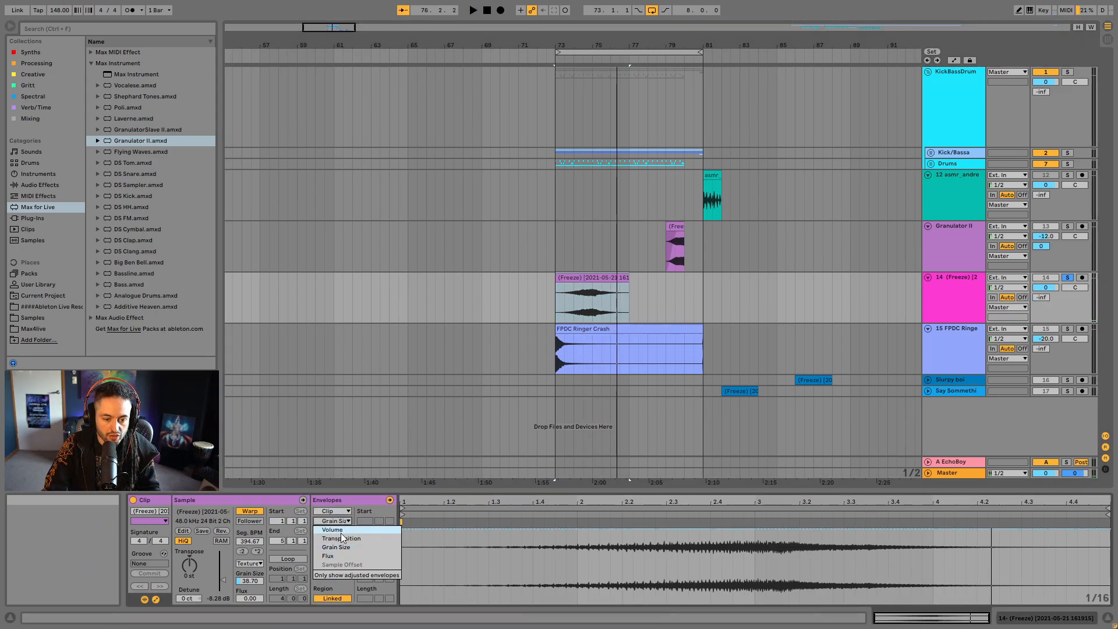
pyautogui.click(333, 533)
pyautogui.click(416, 563)
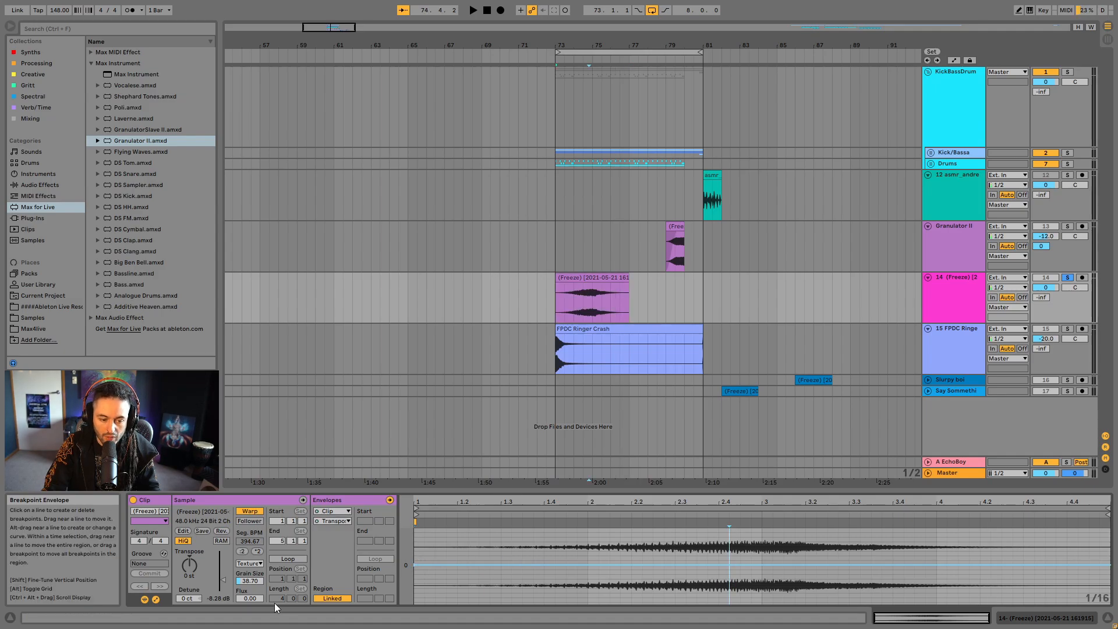
pyautogui.click(761, 564)
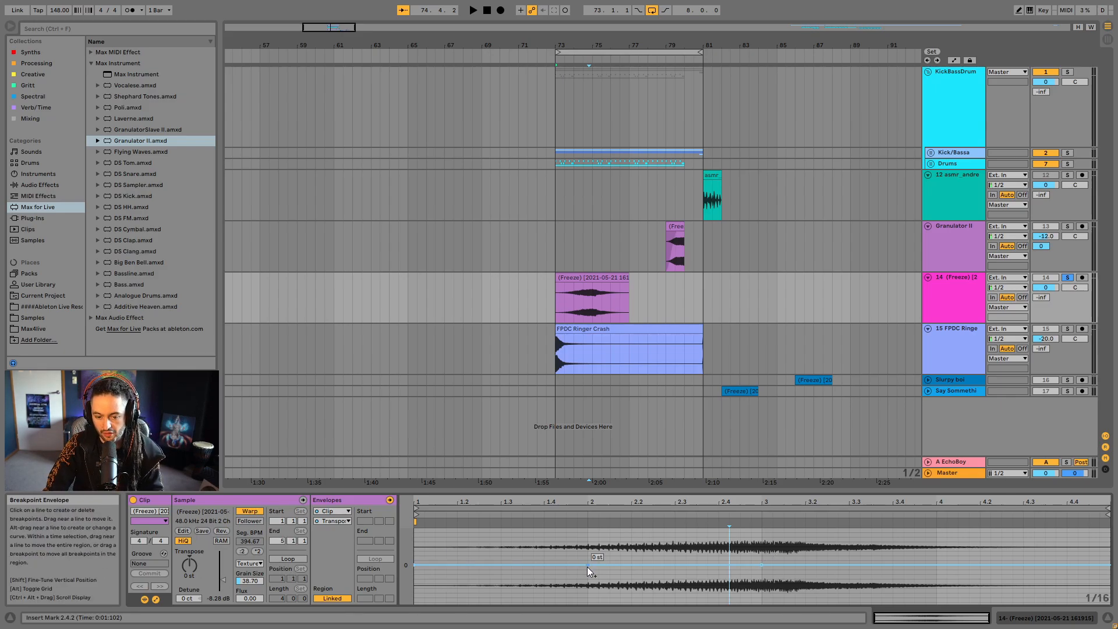
# - Try a deep downward Transposition dip at bar 2 of the clip, play it, and remove the breakpoint
pyautogui.moveTo(587, 567); pyautogui.dragTo(587, 609)
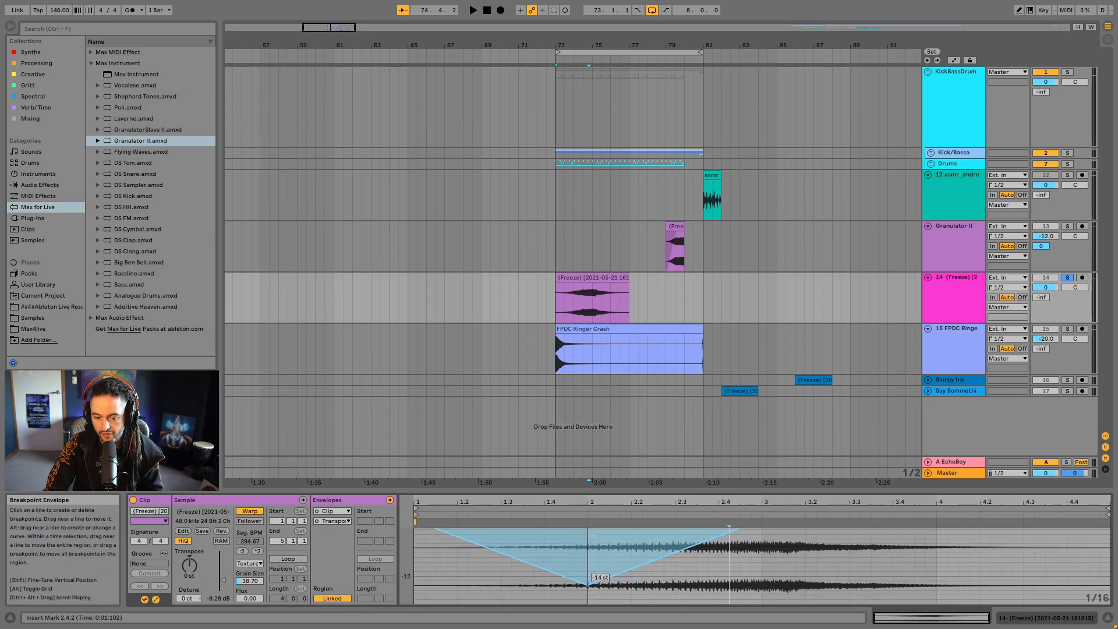
pyautogui.scroll(3, 801, 572)
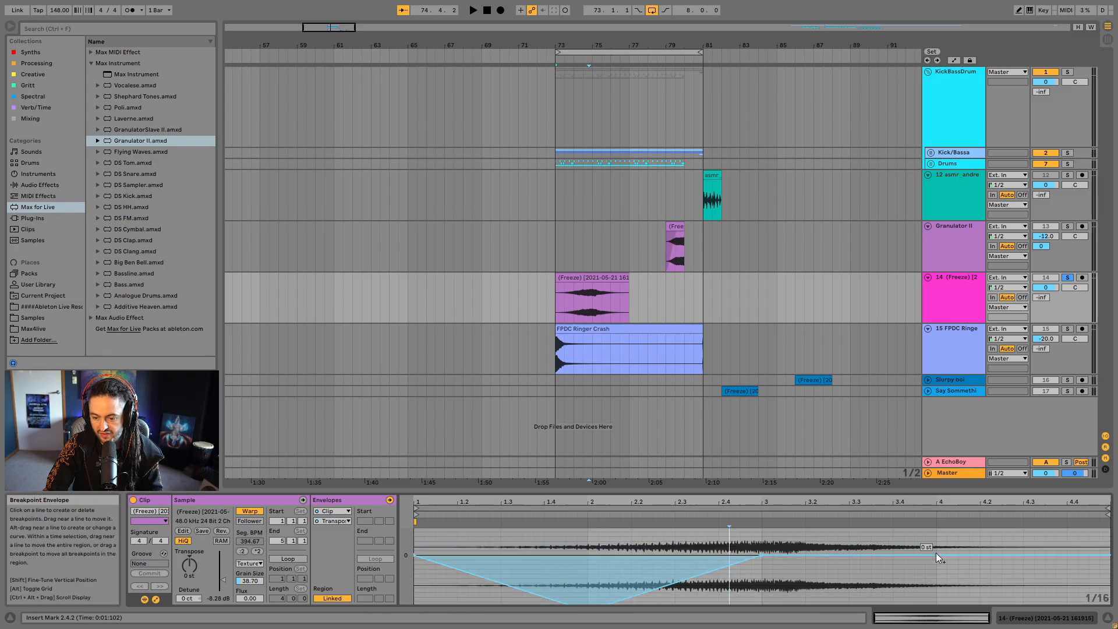
pyautogui.press('space')
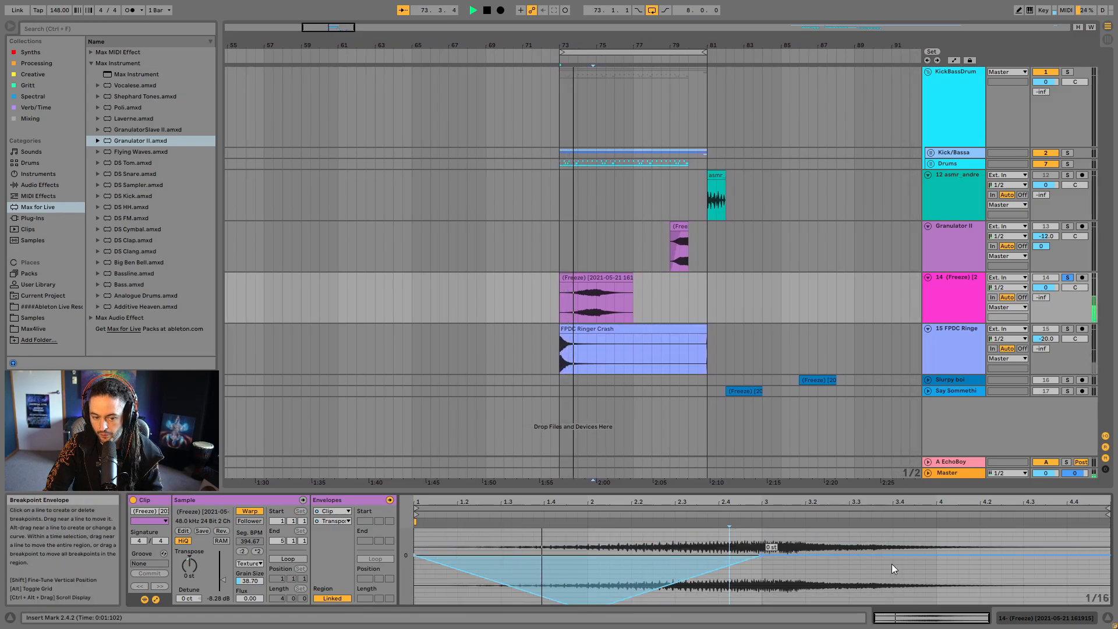
pyautogui.click(586, 596)
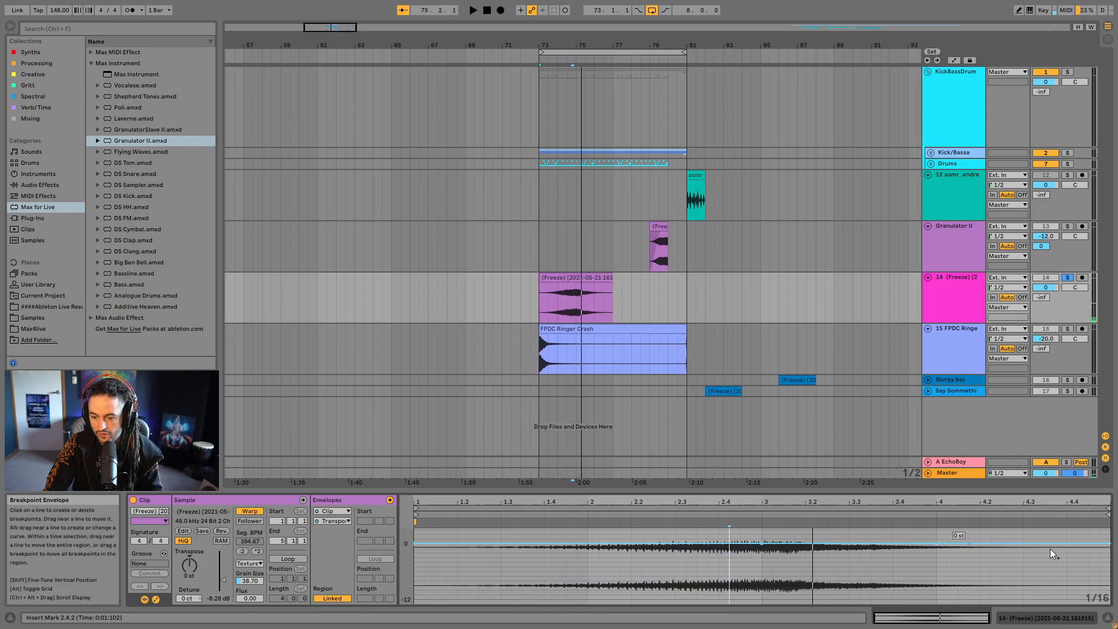
# - Lower the Transposition breakpoint at bar 4 of the clip to about -48 st and play the result
pyautogui.moveTo(938, 546); pyautogui.dragTo(934, 581)
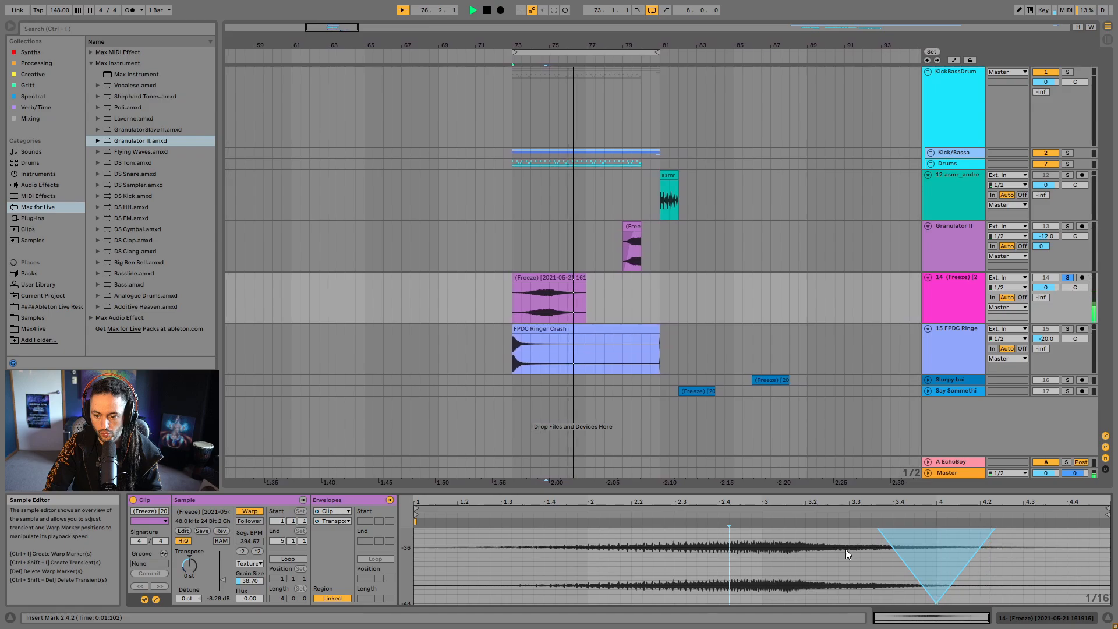
pyautogui.press('space')
# - Set track 14's A-EchoBoy send to 0 dB and its volume to -12.0 dB
pyautogui.moveTo(1041, 297); pyautogui.dragTo(1042, 233)
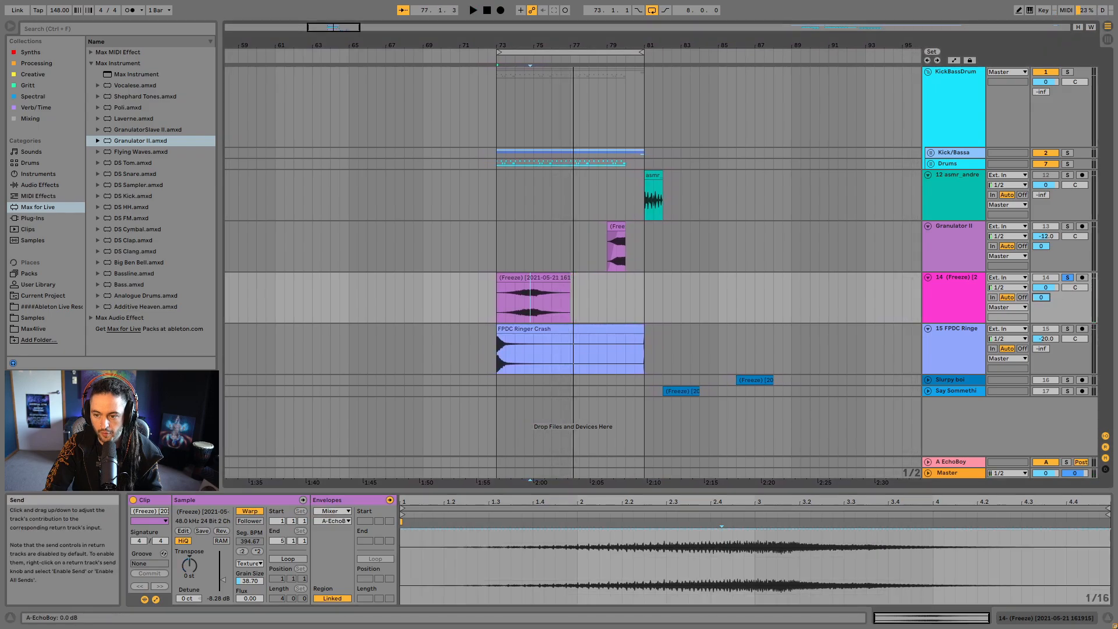
pyautogui.click(494, 251)
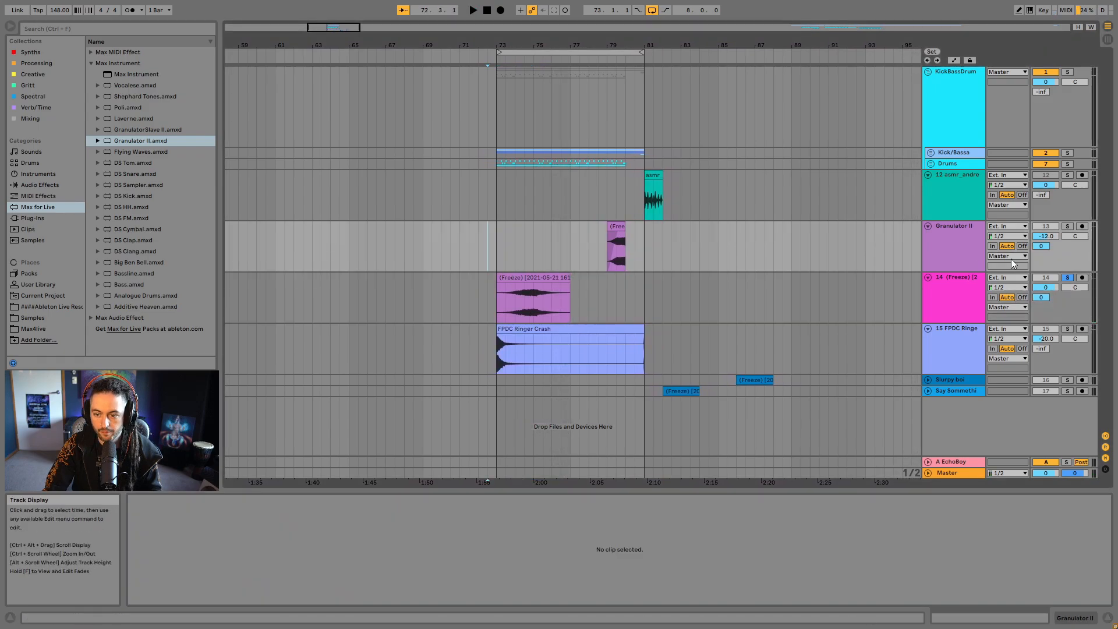
pyautogui.click(1081, 279)
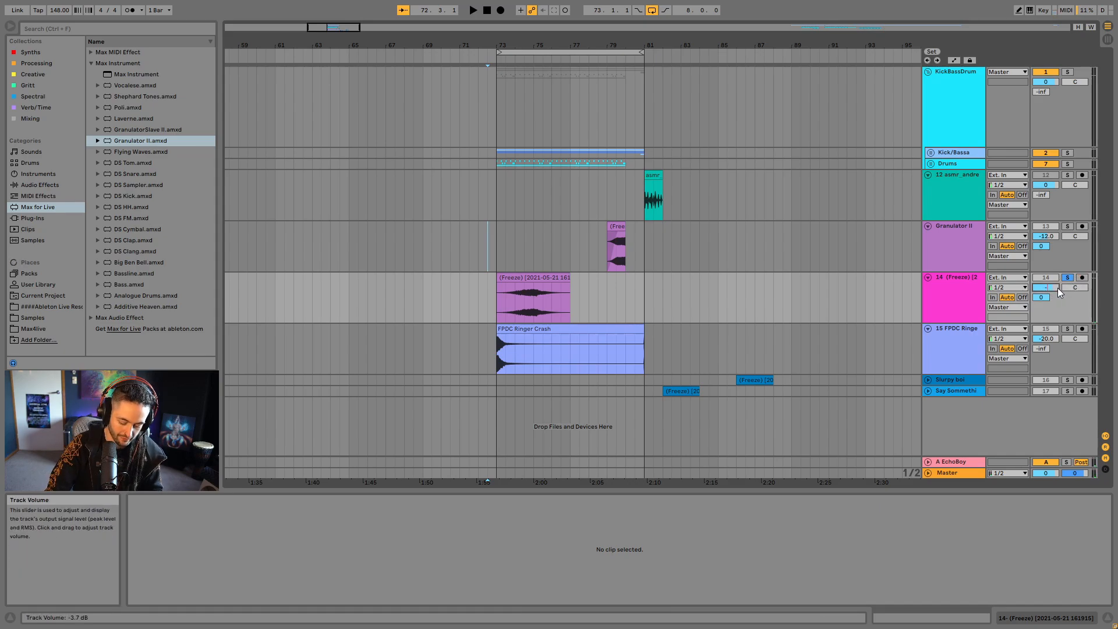
# - Turn off track 14's solo and play the whole loop from 73.1.1
pyautogui.click(491, 244)
pyautogui.press('space')
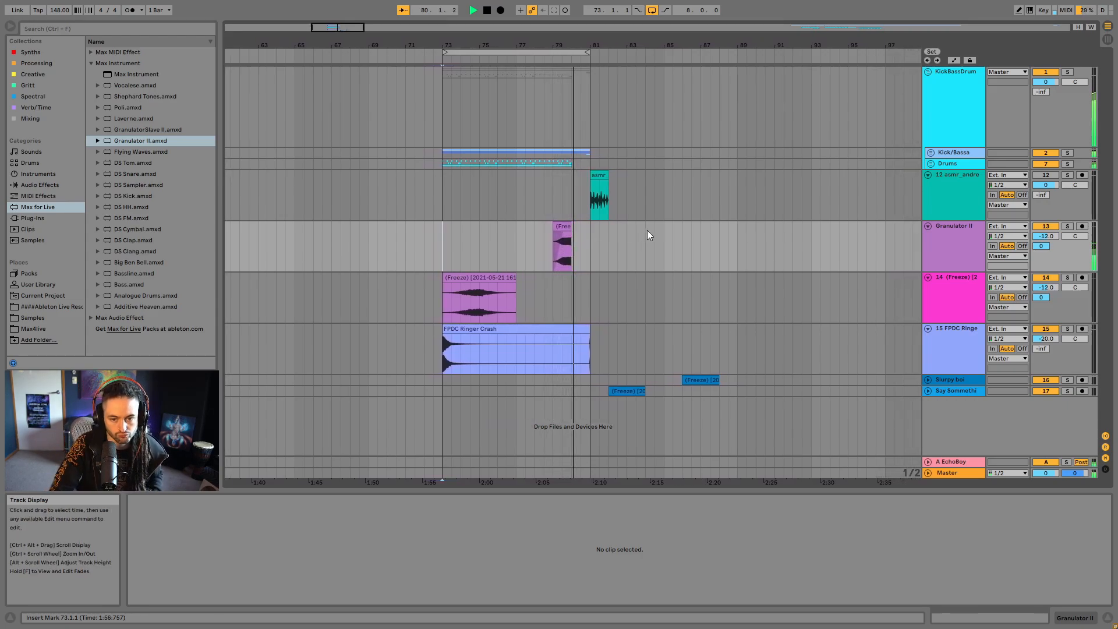
pyautogui.moveTo(548, 45); pyautogui.dragTo(673, 85)
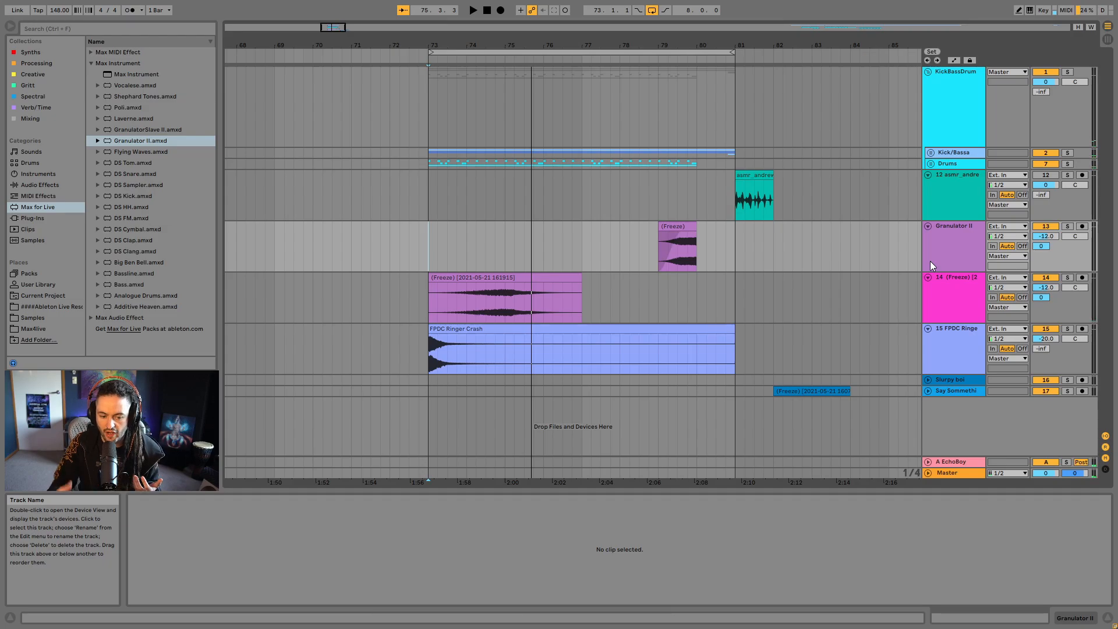
# - Fold the Granulator II, duplicated Freeze and FPDC Ringer Crash tracks
pyautogui.click(927, 226)
pyautogui.click(928, 237)
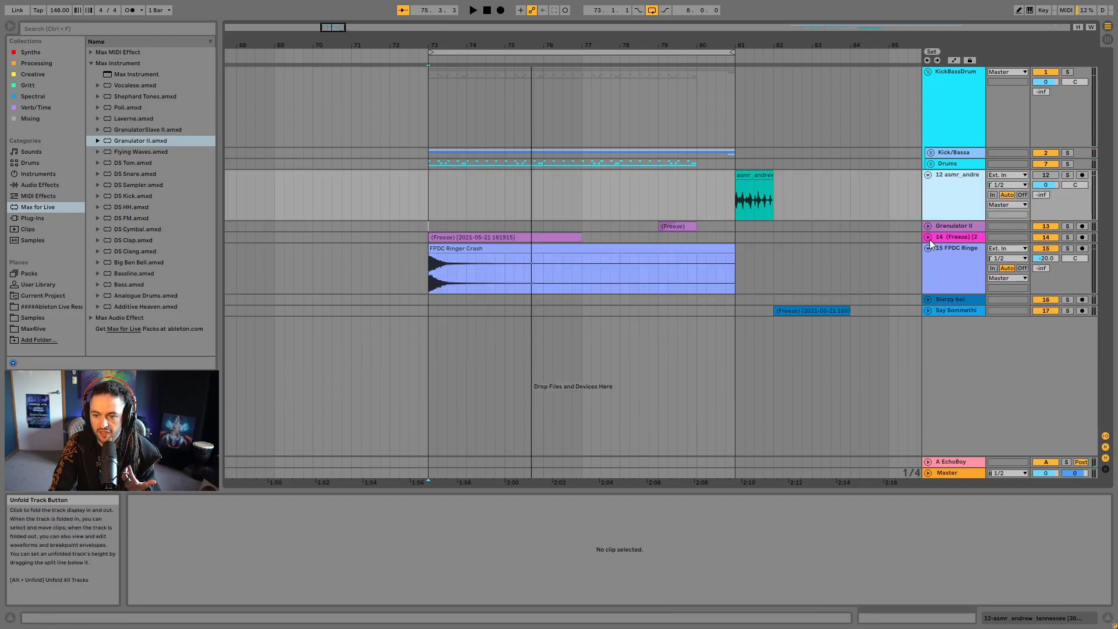
pyautogui.click(928, 248)
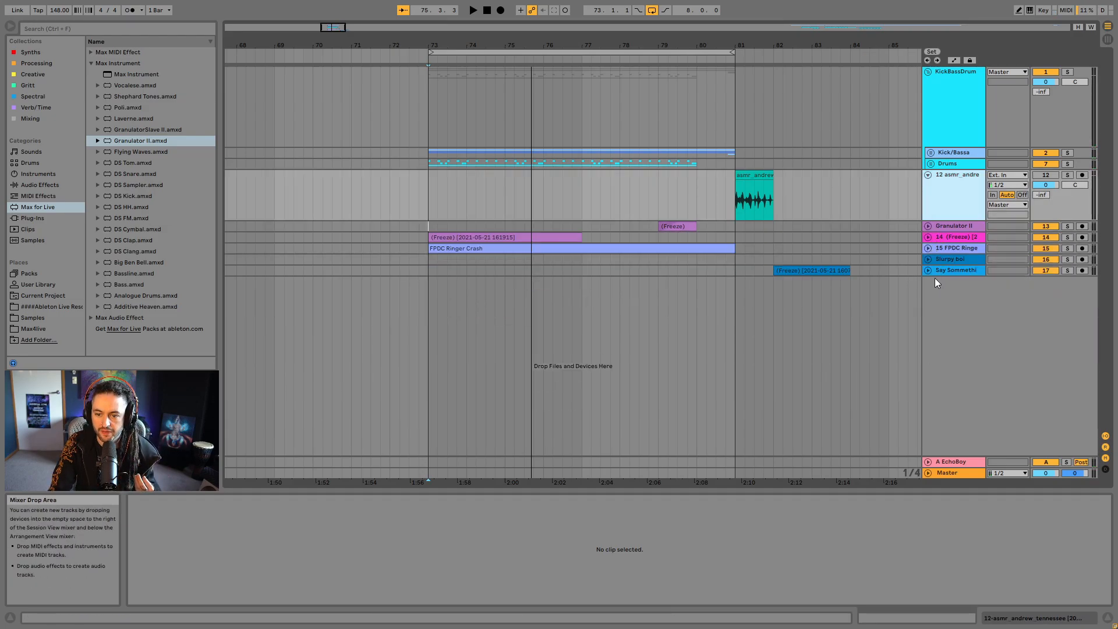
pyautogui.click(928, 270)
pyautogui.click(928, 270)
pyautogui.rightClick(933, 293)
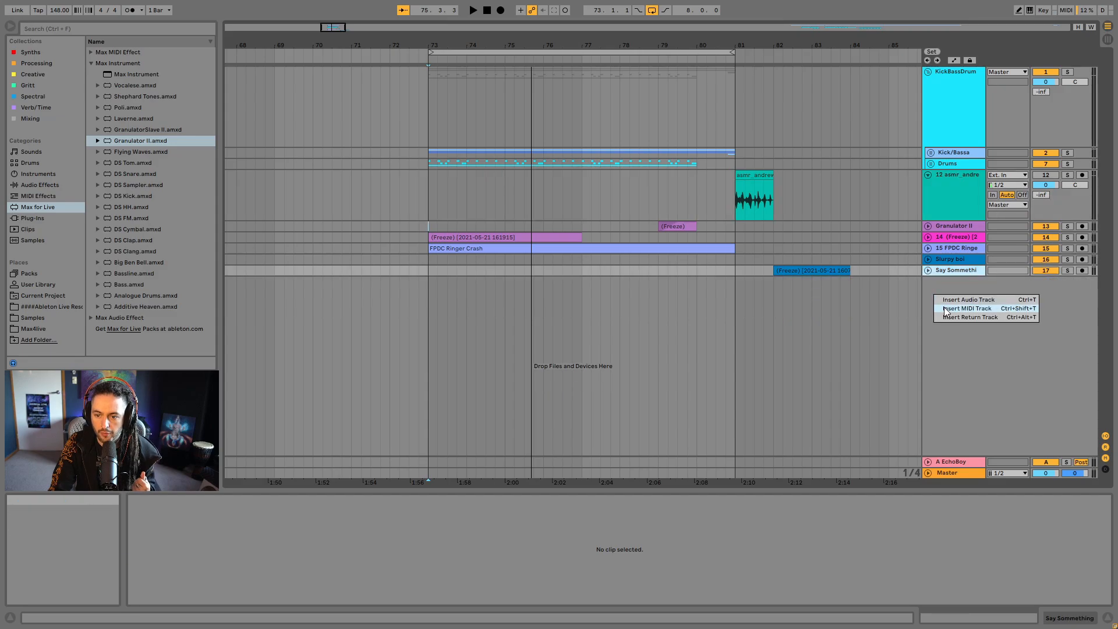
pyautogui.click(822, 270)
# - Select the frozen clip at bar 86 on the Slurpy boi track and unfold that track
pyautogui.moveTo(827, 47); pyautogui.dragTo(680, 35)
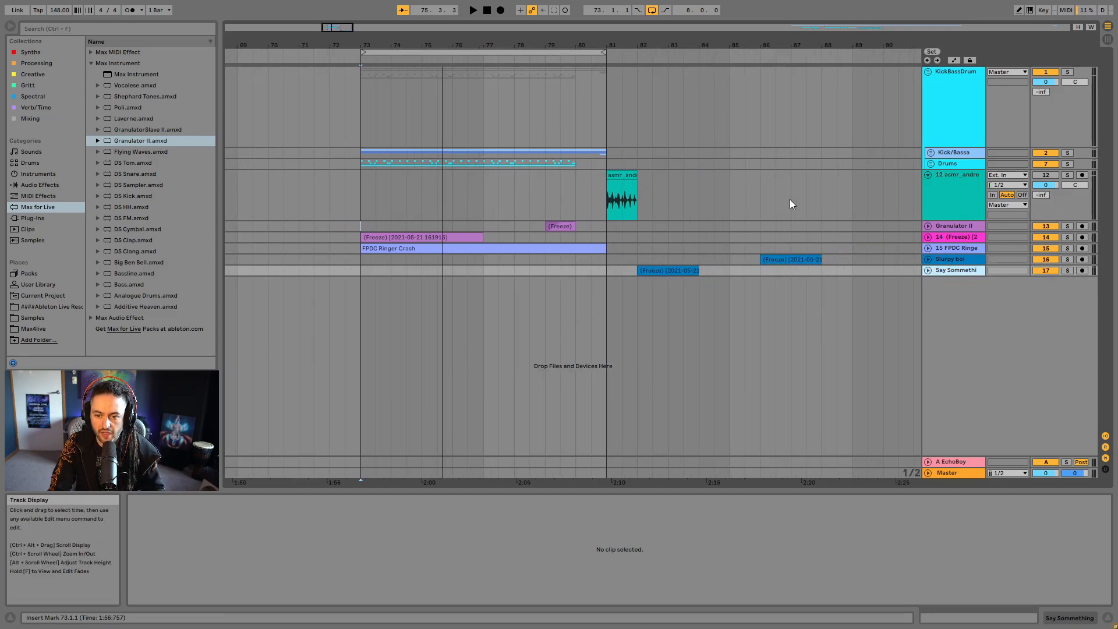
pyautogui.click(778, 257)
pyautogui.click(929, 260)
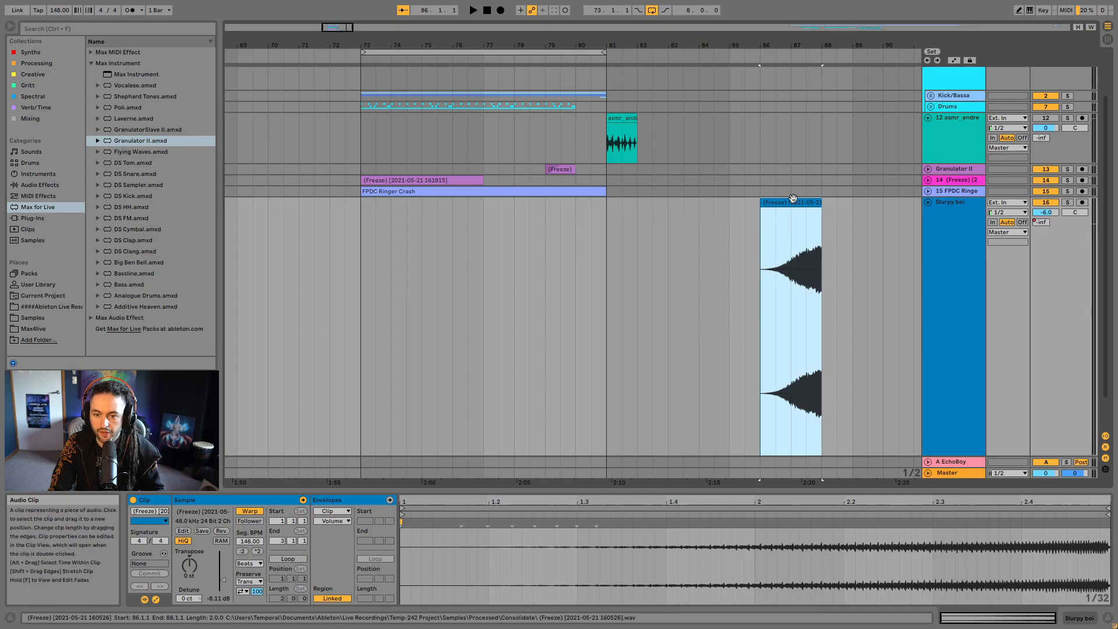
# - Solo the Slurpy boi track and listen to its frozen clip from bar 86
pyautogui.click(1069, 202)
pyautogui.press('space')
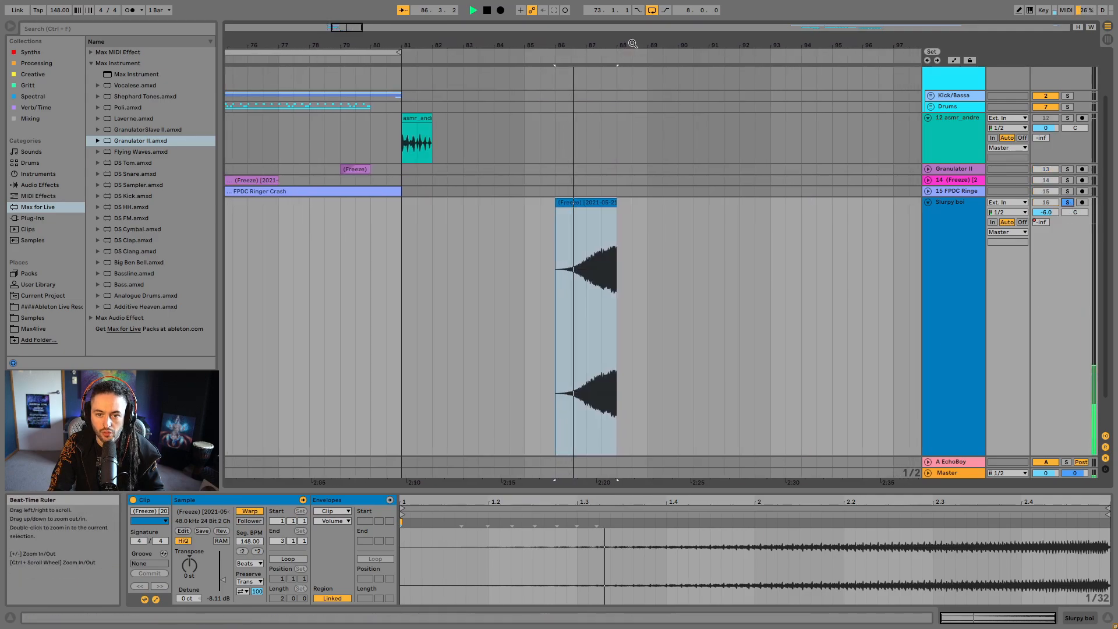
pyautogui.moveTo(631, 45); pyautogui.dragTo(638, 28)
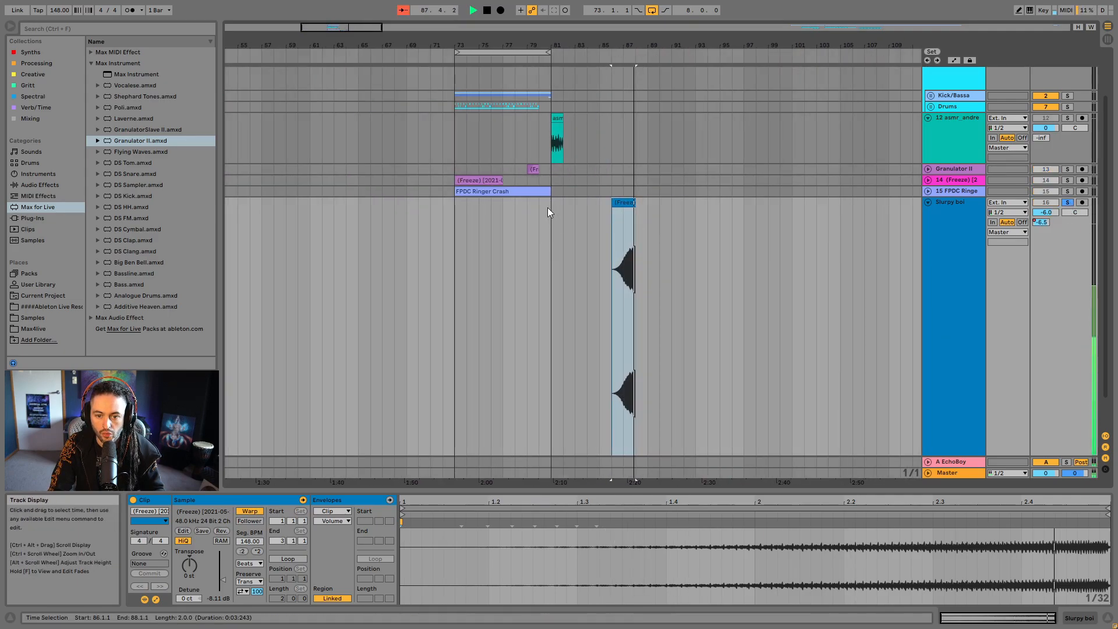
pyautogui.click(532, 170)
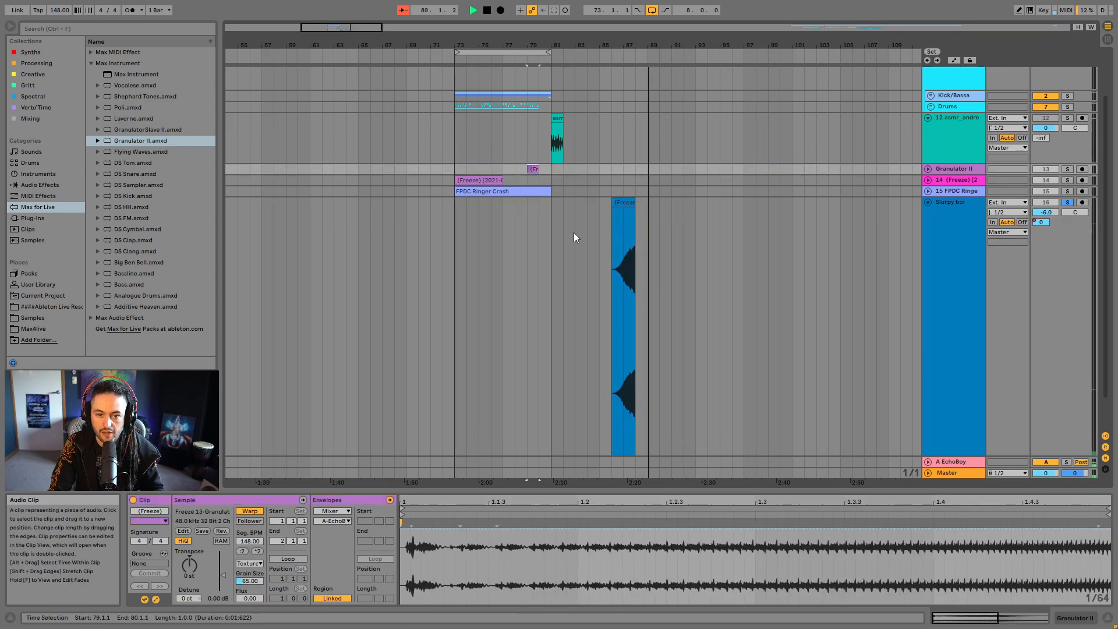
# - Solo the Say Sommething track and listen to its frozen clip at bar 82
pyautogui.scroll(-2, 575, 234)
pyautogui.click(578, 424)
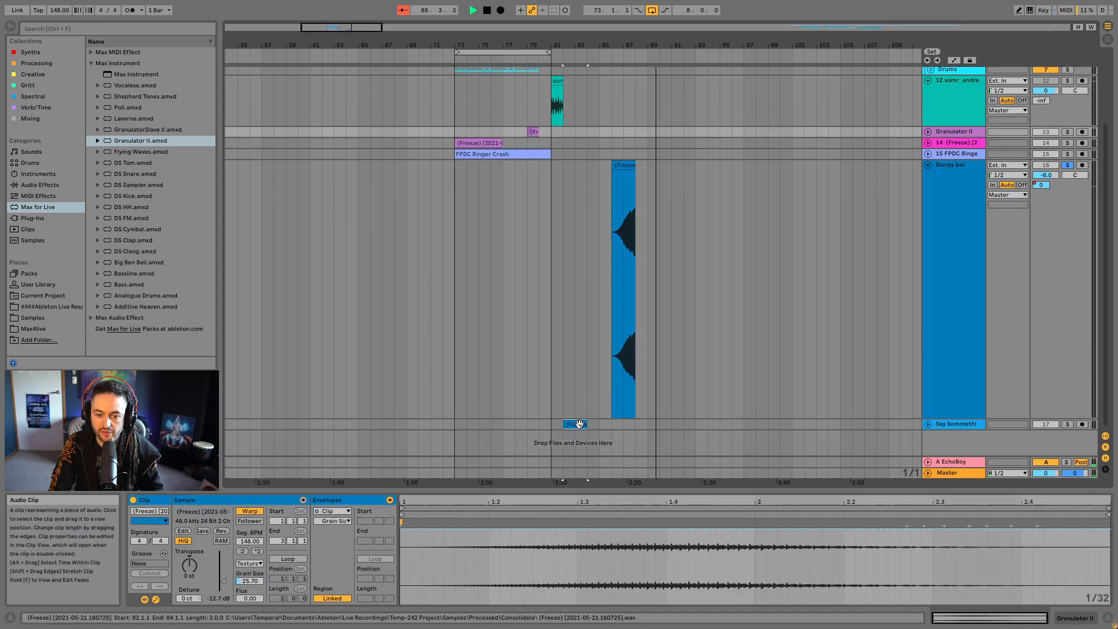
pyautogui.click(1068, 424)
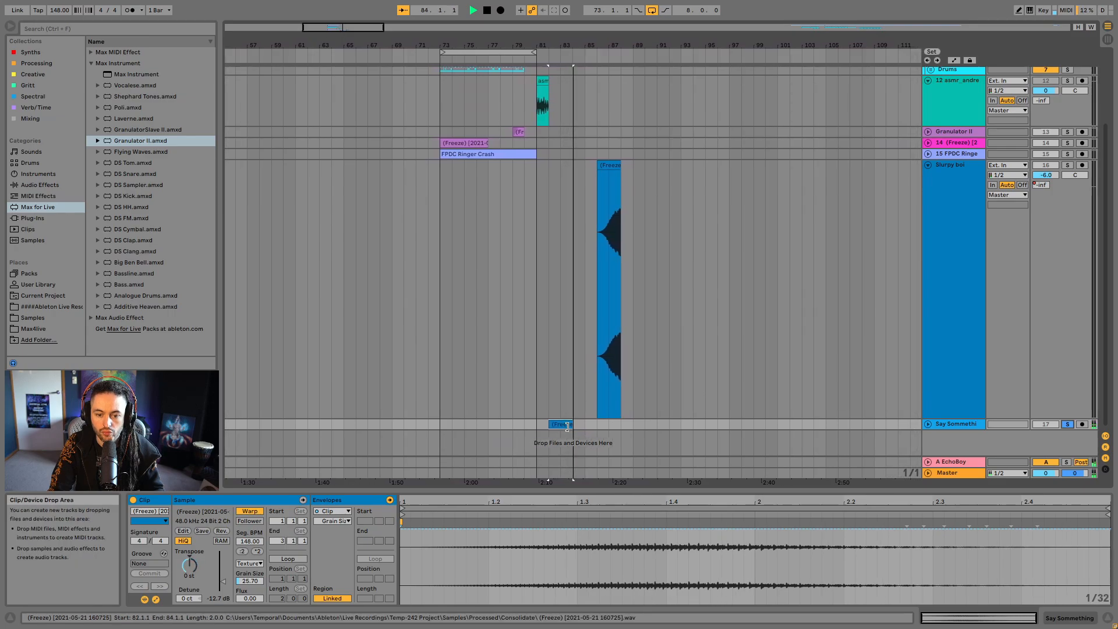
pyautogui.press('space')
# - Move the Say Sommething clip to start at bar 76, then turn off the solo and play the loop from 73.1.1
pyautogui.moveTo(559, 426); pyautogui.dragTo(485, 427)
pyautogui.moveTo(464, 42); pyautogui.dragTo(445, 144)
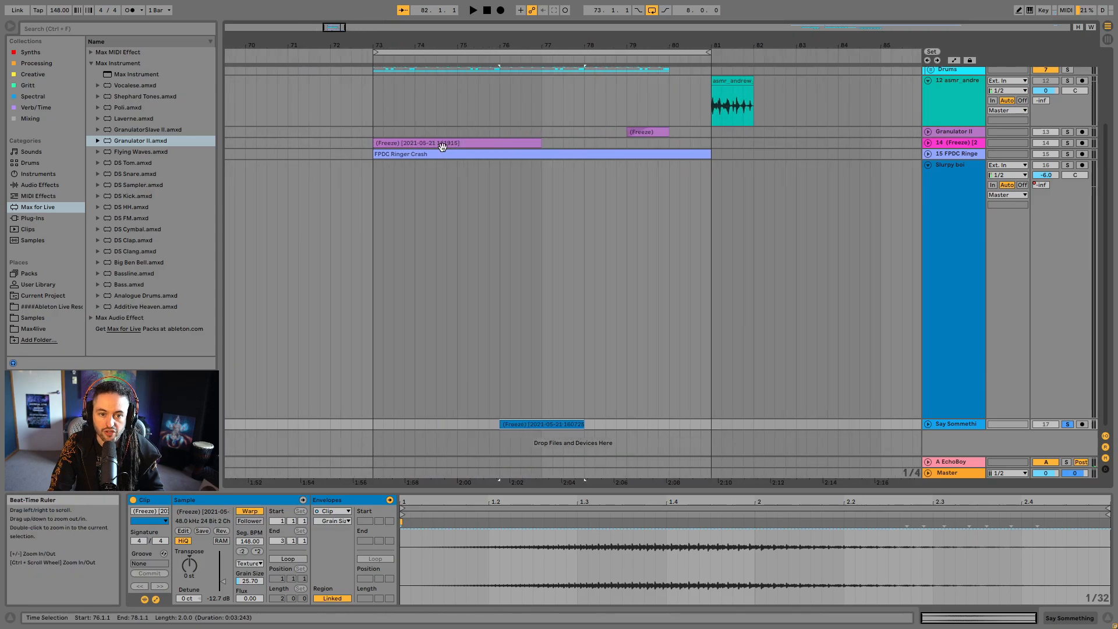
pyautogui.click(377, 183)
pyautogui.click(1067, 167)
pyautogui.click(1066, 169)
pyautogui.press('space')
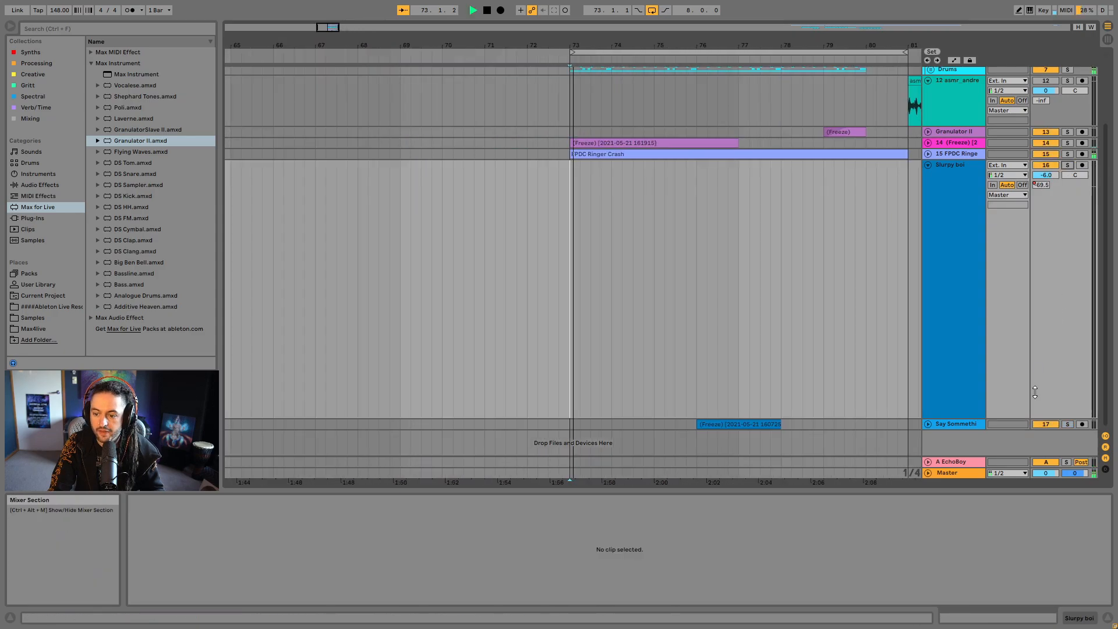
# - Fold the Slurpy boi track and unfold the Say Sommething, track 14 Freeze and Granulator II tracks
pyautogui.click(928, 165)
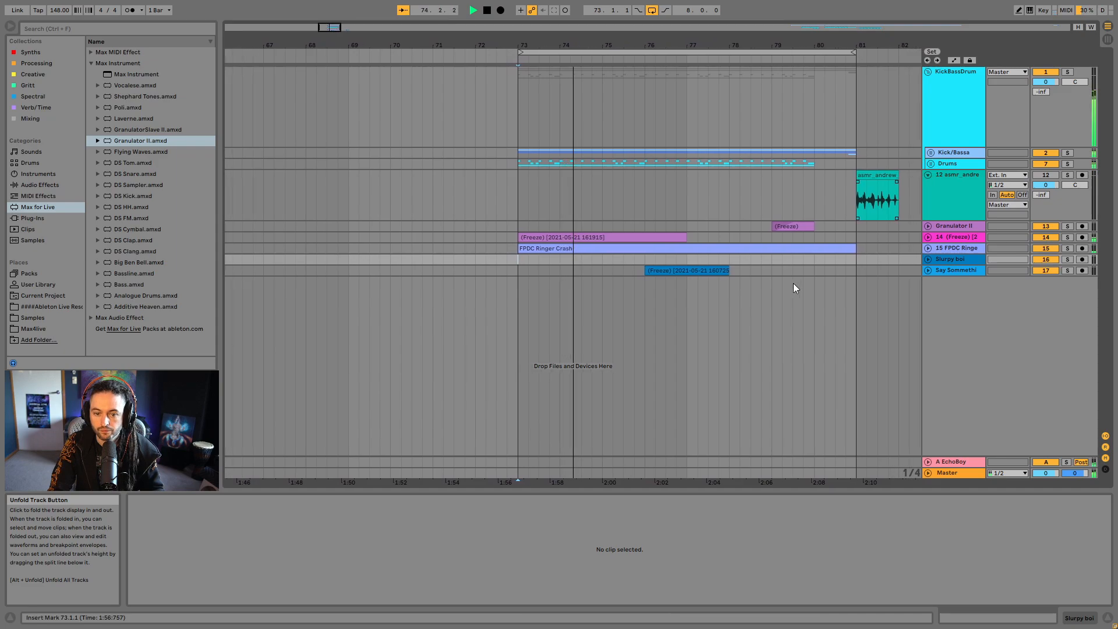
pyautogui.click(928, 271)
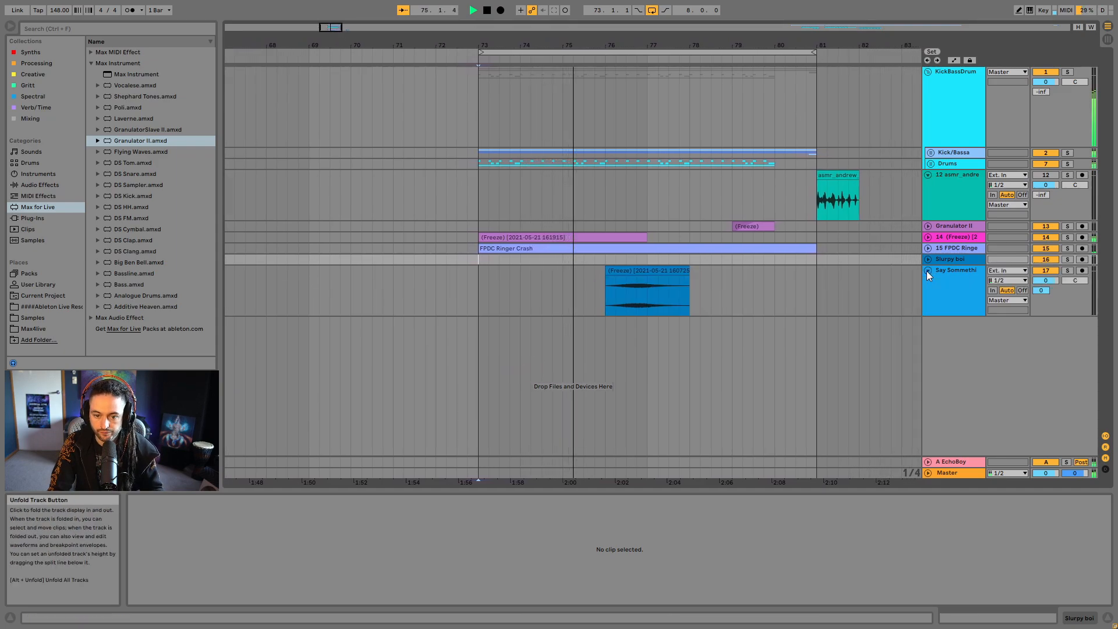
pyautogui.click(929, 236)
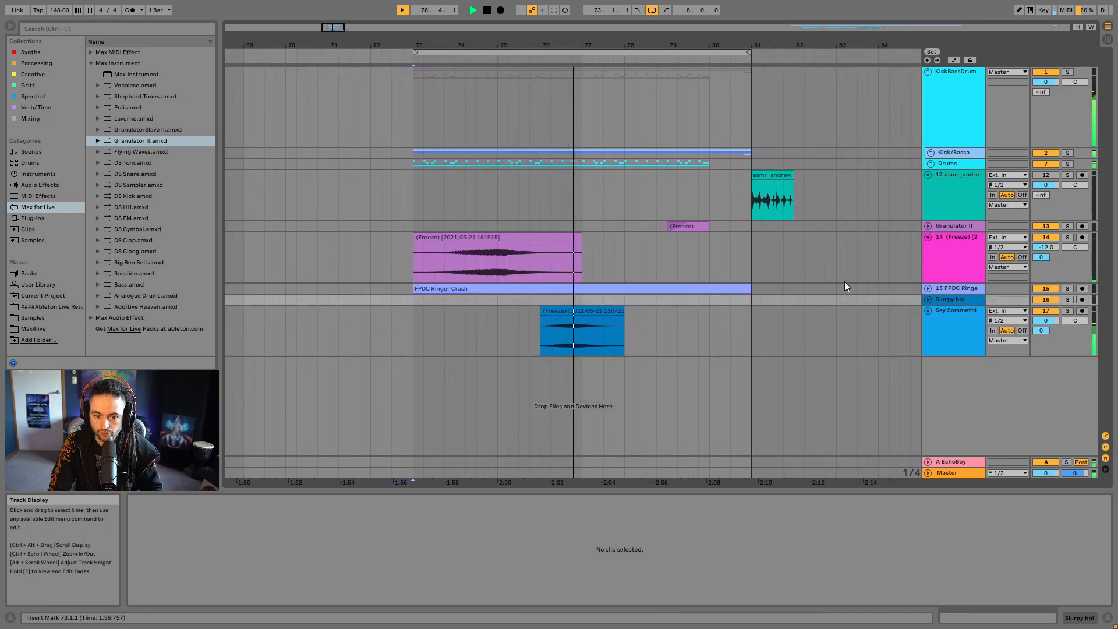
pyautogui.click(928, 225)
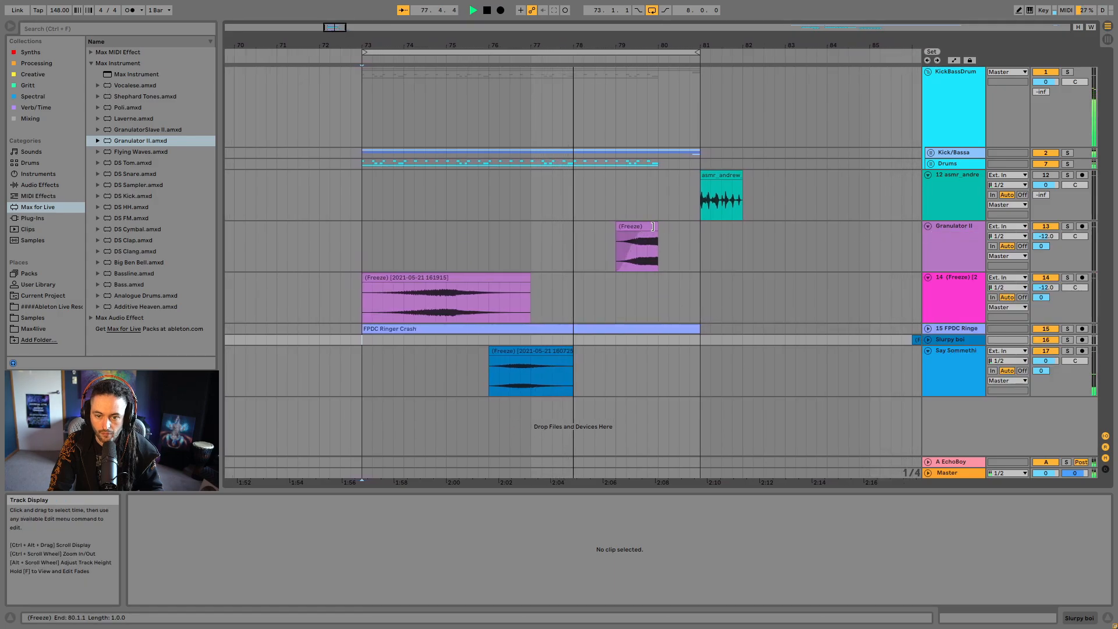
# - Search the plug-ins for "senn", add Sennheiser AMBEO Orbit to the Say Sommething track and stop playback
pyautogui.click(655, 259)
pyautogui.click(111, 30)
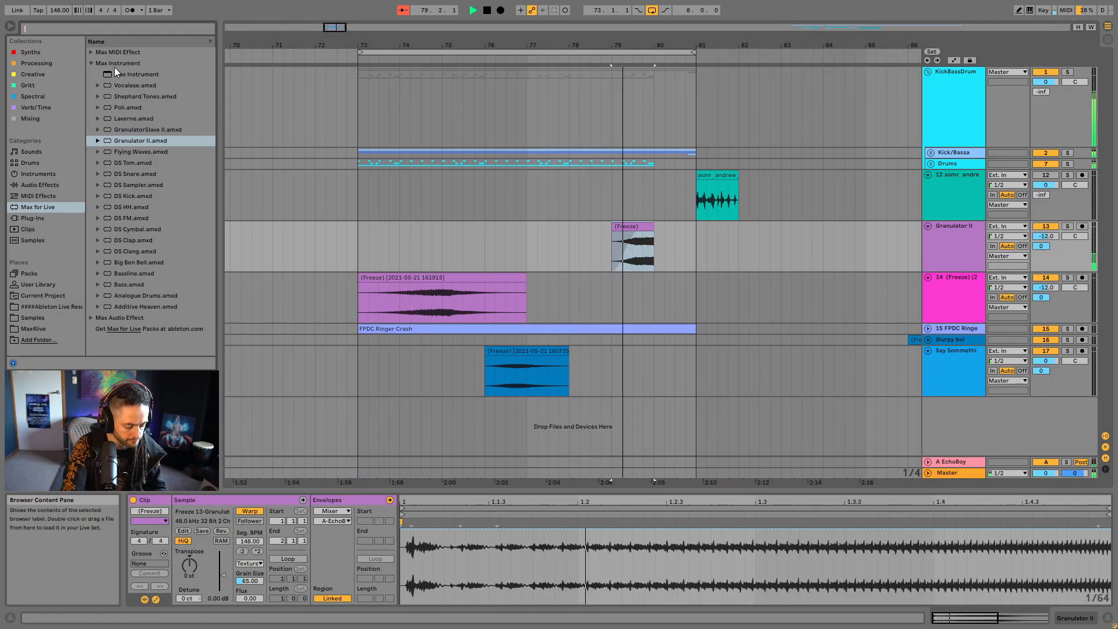
pyautogui.write('senn')
pyautogui.click(60, 217)
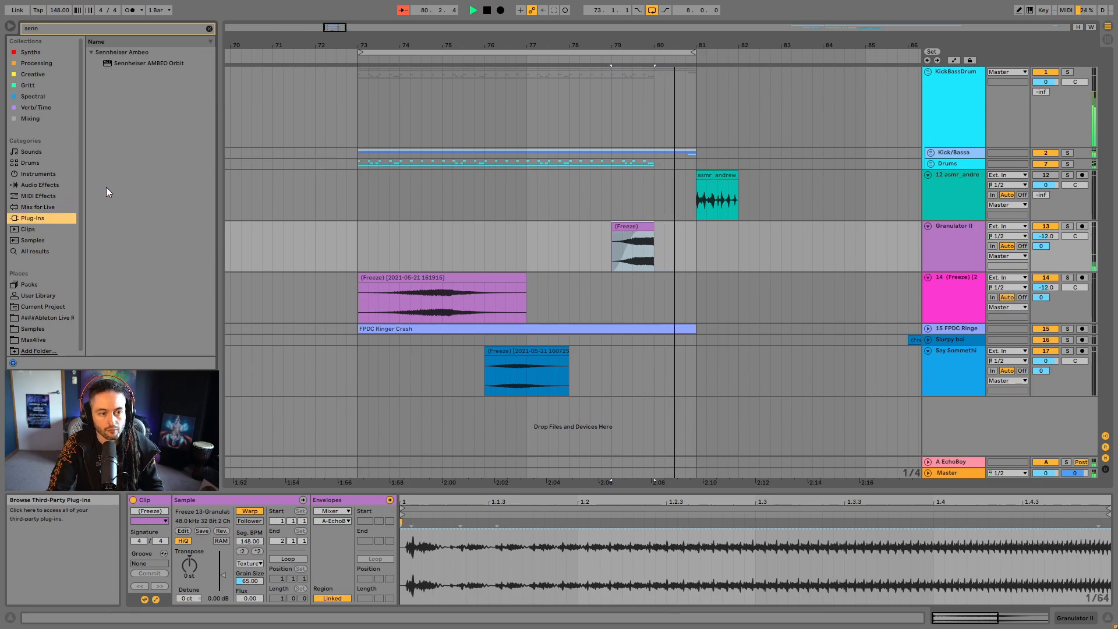
pyautogui.moveTo(127, 67); pyautogui.dragTo(525, 367)
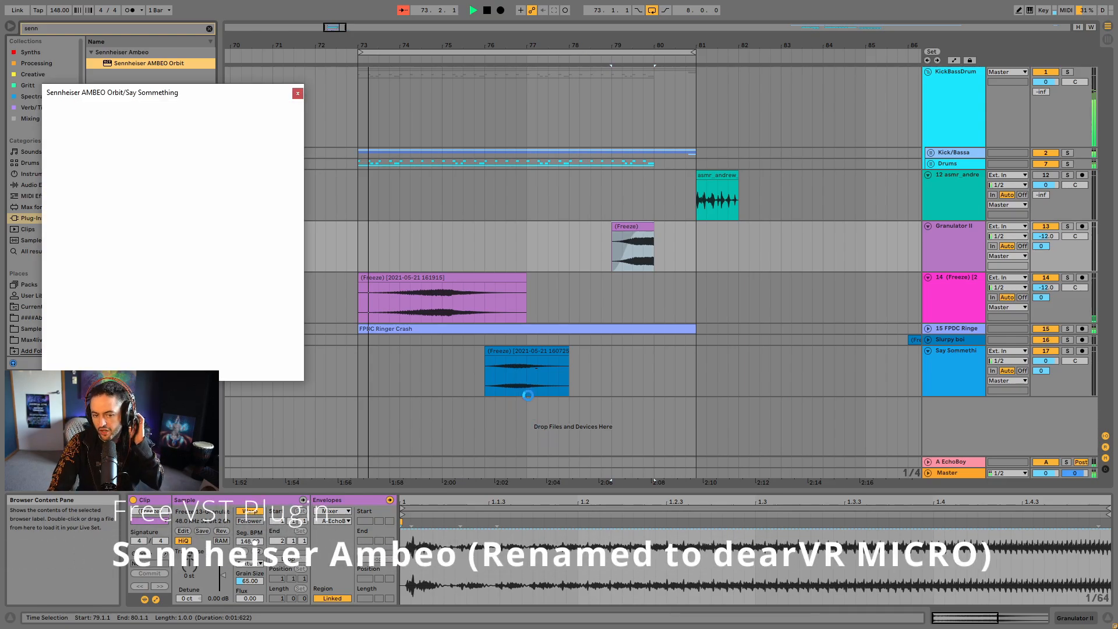
pyautogui.press('space')
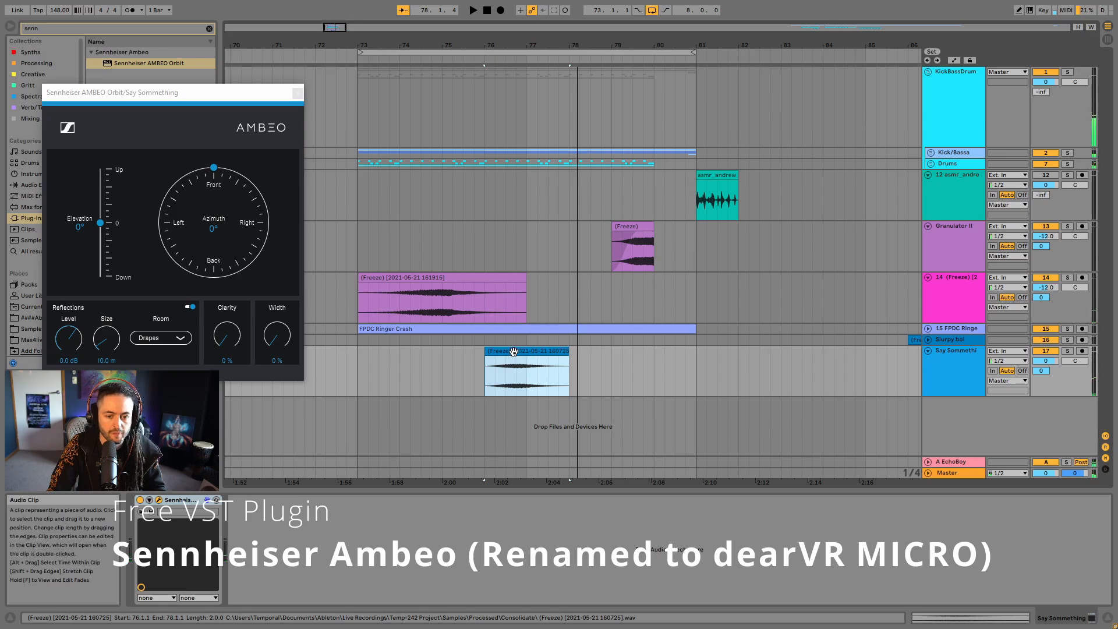
# - Stretch the Say Sommething clip at both ends so it spans bars 75 to 79
pyautogui.moveTo(516, 353); pyautogui.dragTo(612, 357)
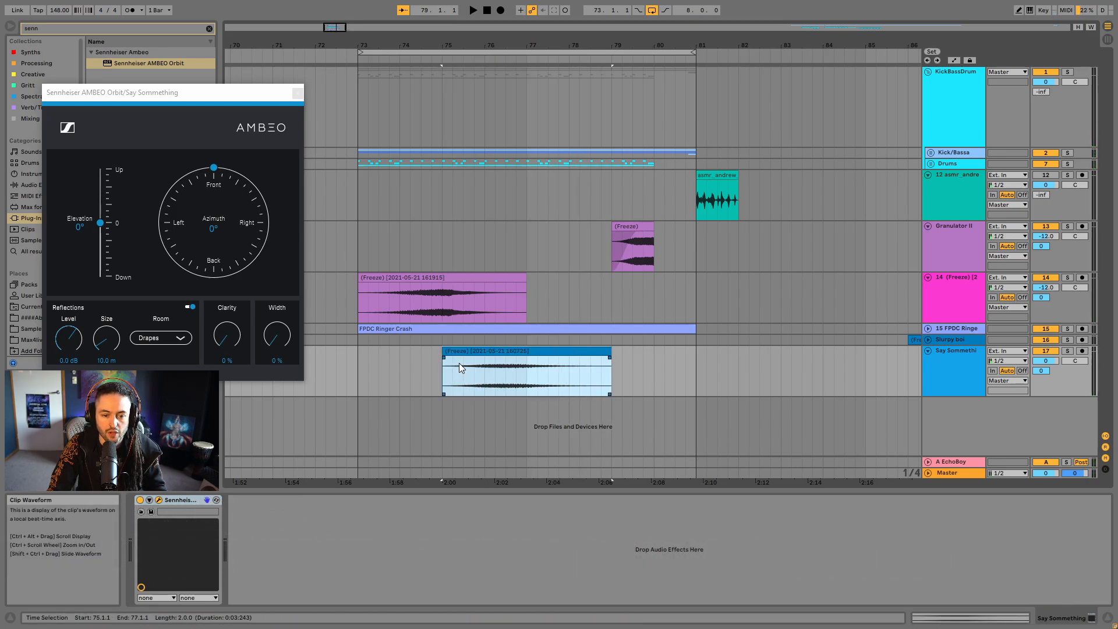
pyautogui.moveTo(454, 357); pyautogui.dragTo(530, 365)
pyautogui.click(535, 365)
pyautogui.click(494, 353)
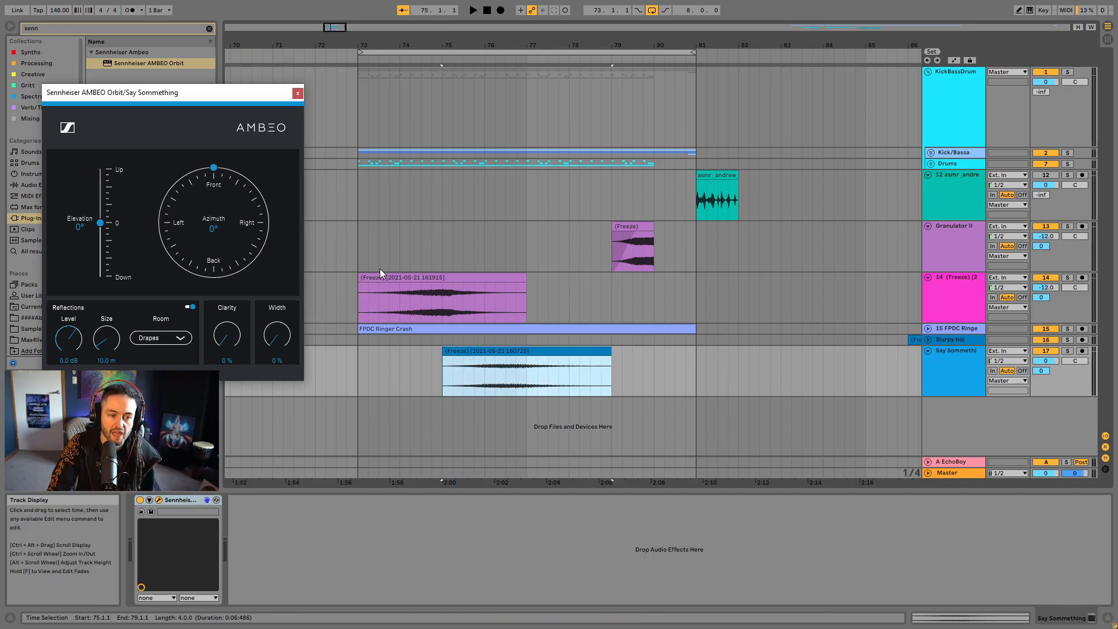
# - Automate AMBEO Orbit's Azimuth over the clip, falling from centre to minimum at bar 77, jumping to maximum and returning to centre at bar 79
pyautogui.press('a')
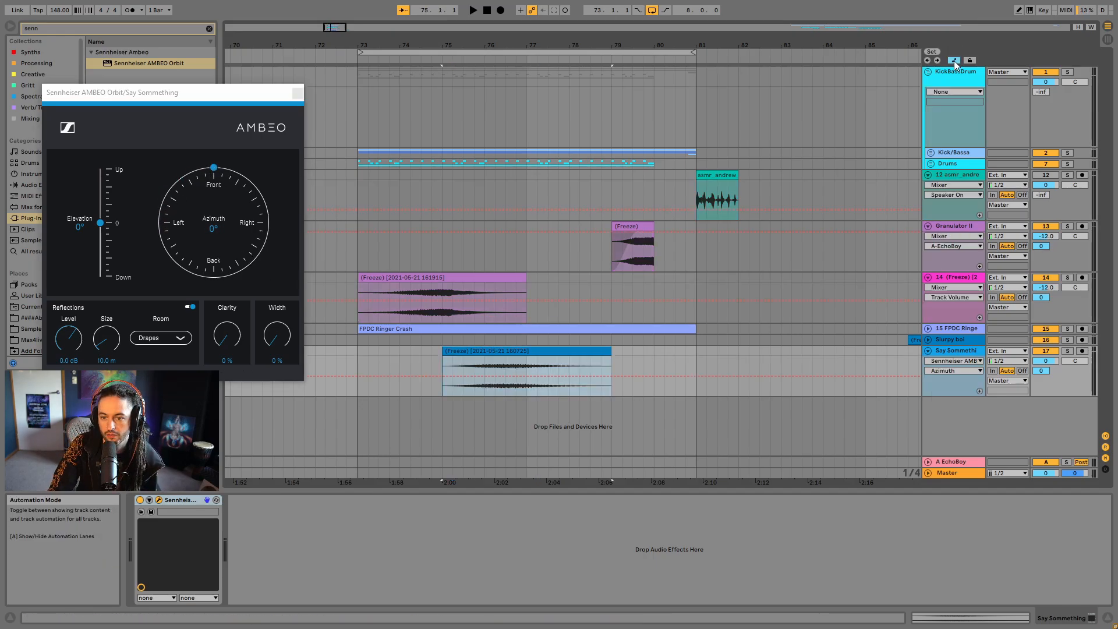
pyautogui.click(432, 365)
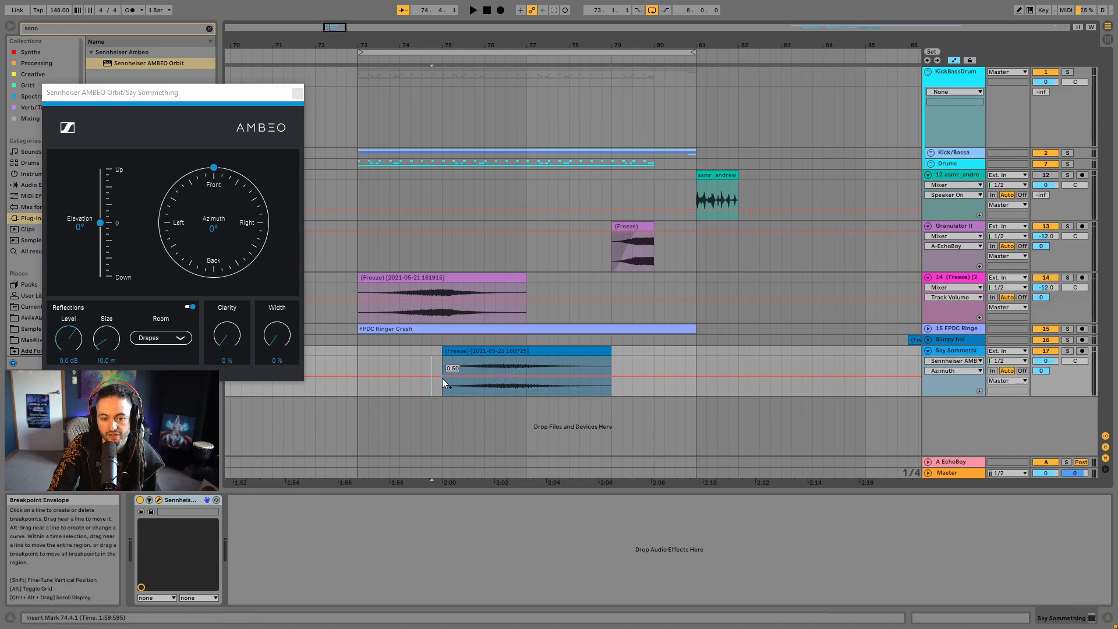
pyautogui.click(525, 376)
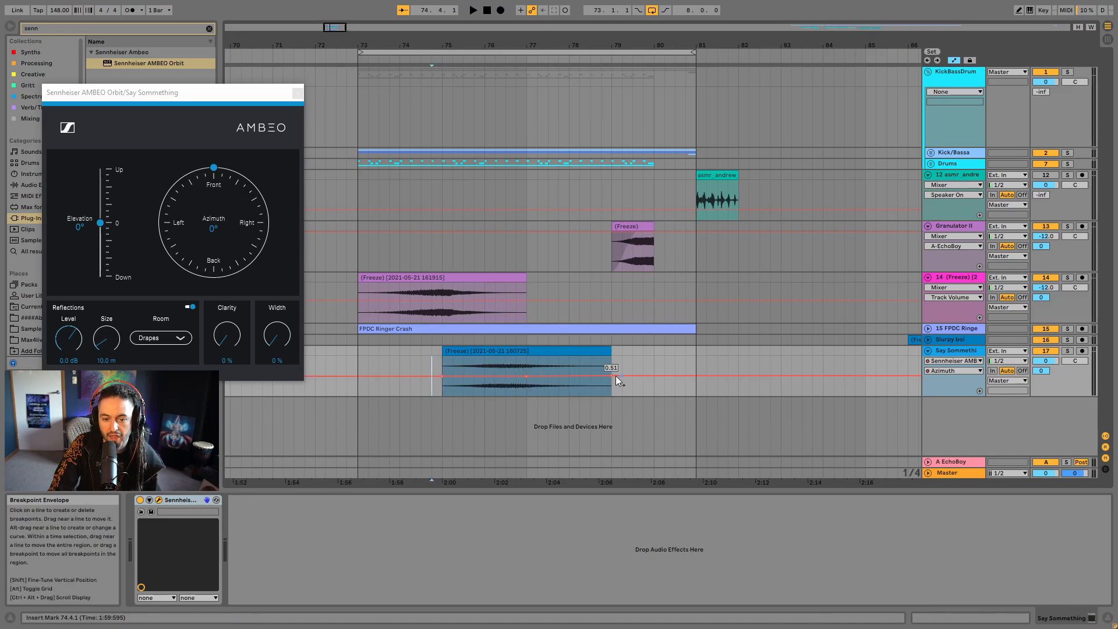
pyautogui.click(526, 376)
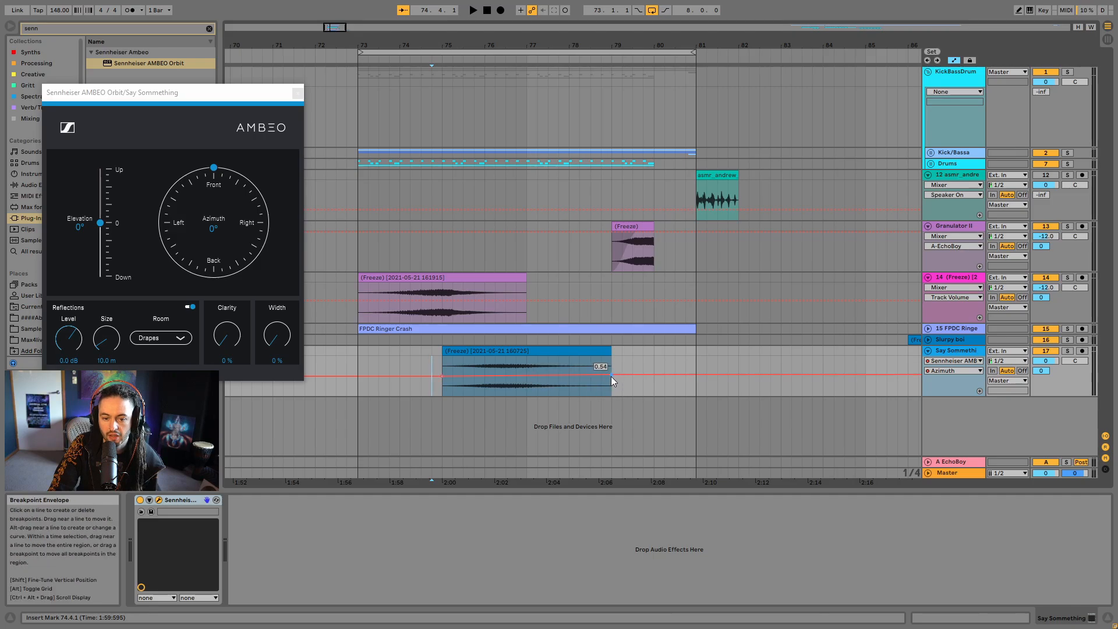
pyautogui.click(515, 376)
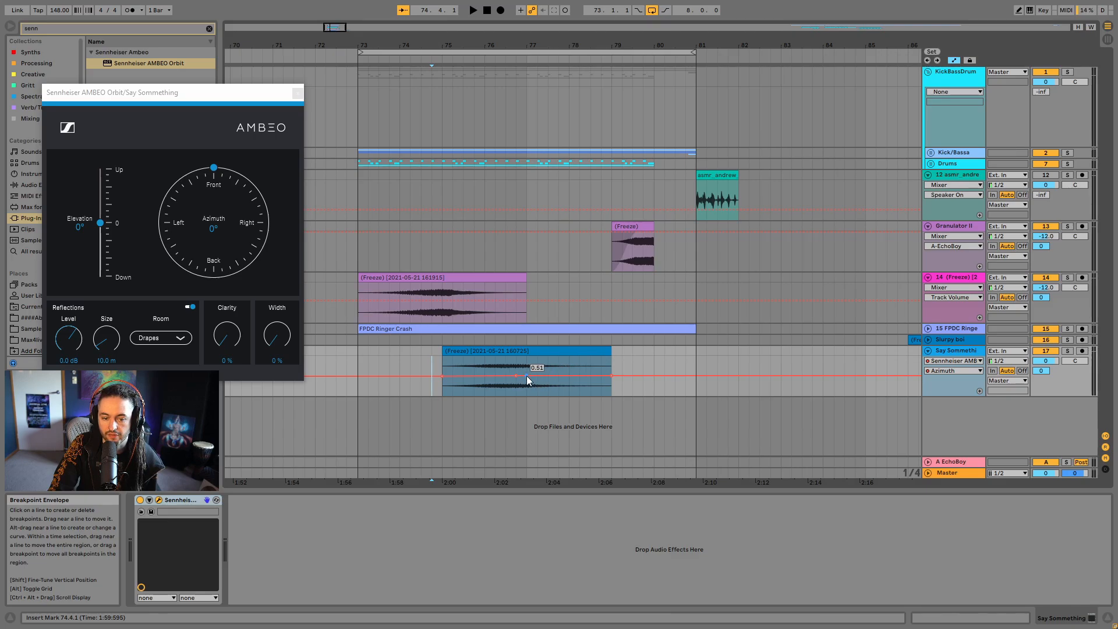
pyautogui.moveTo(527, 375); pyautogui.dragTo(526, 359)
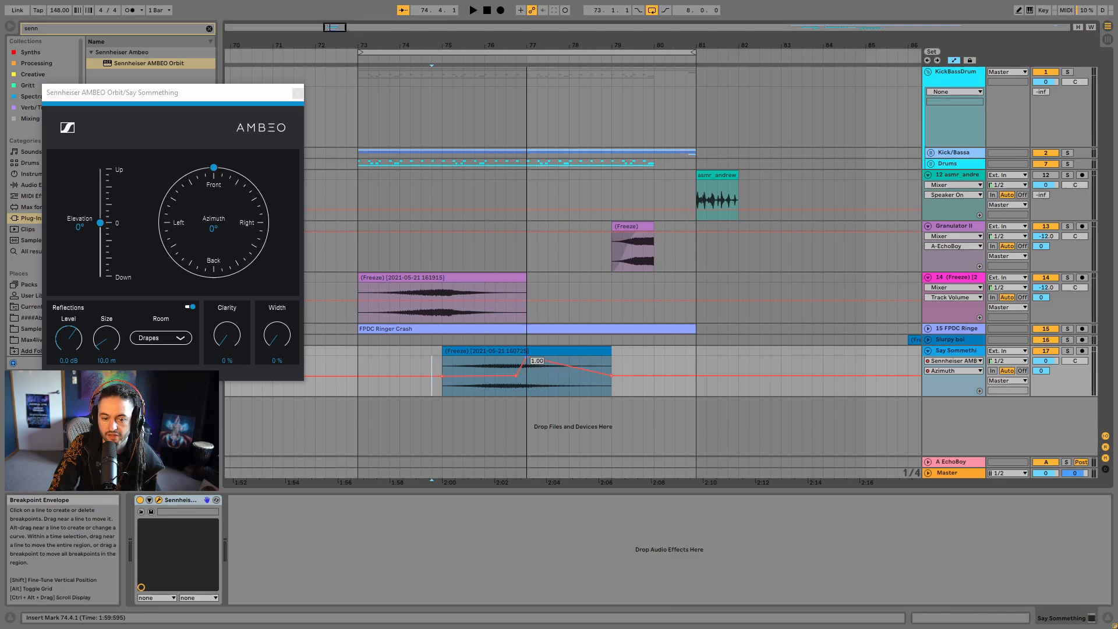
# - Show the Say Sommething clip's sample settings and listen to the azimuth automation from bar 75
pyautogui.click(482, 354)
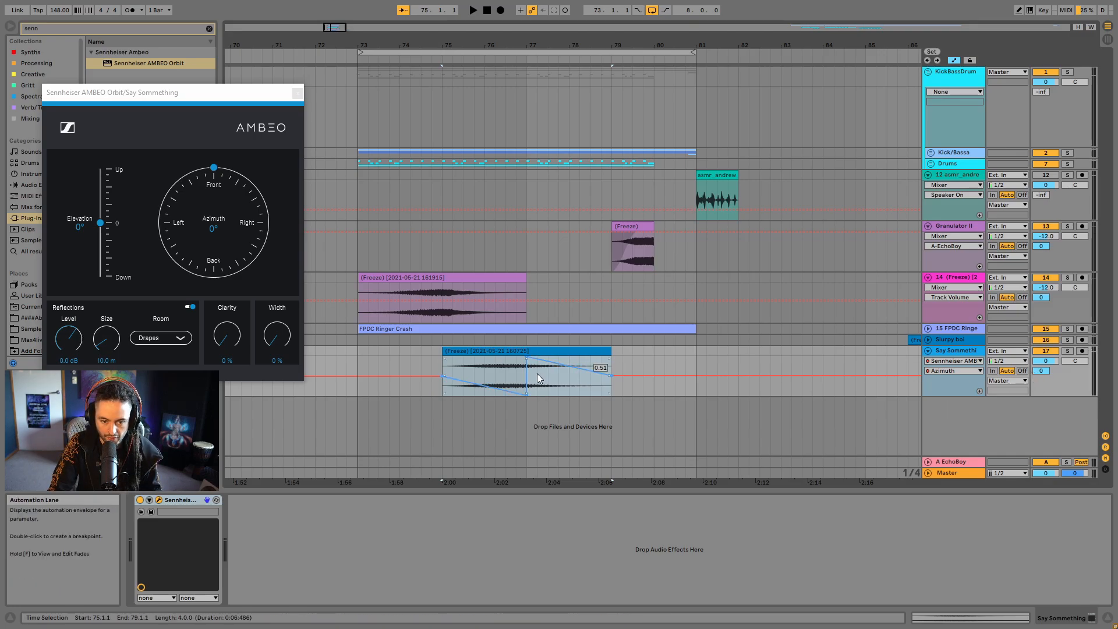
pyautogui.hotkey('shift', 'Tab')
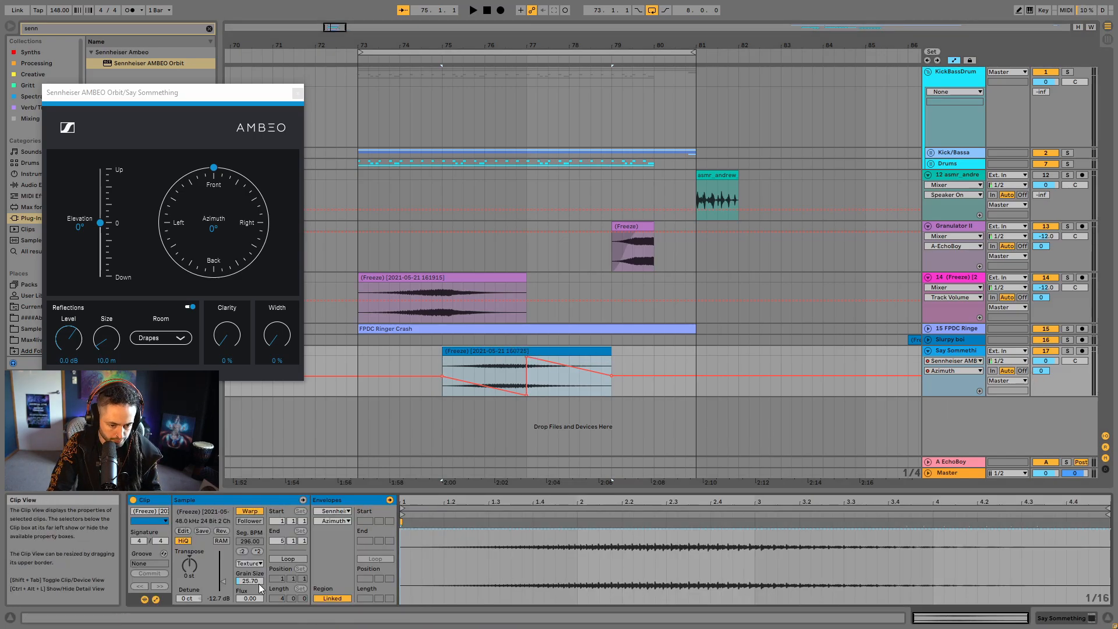
pyautogui.press('space')
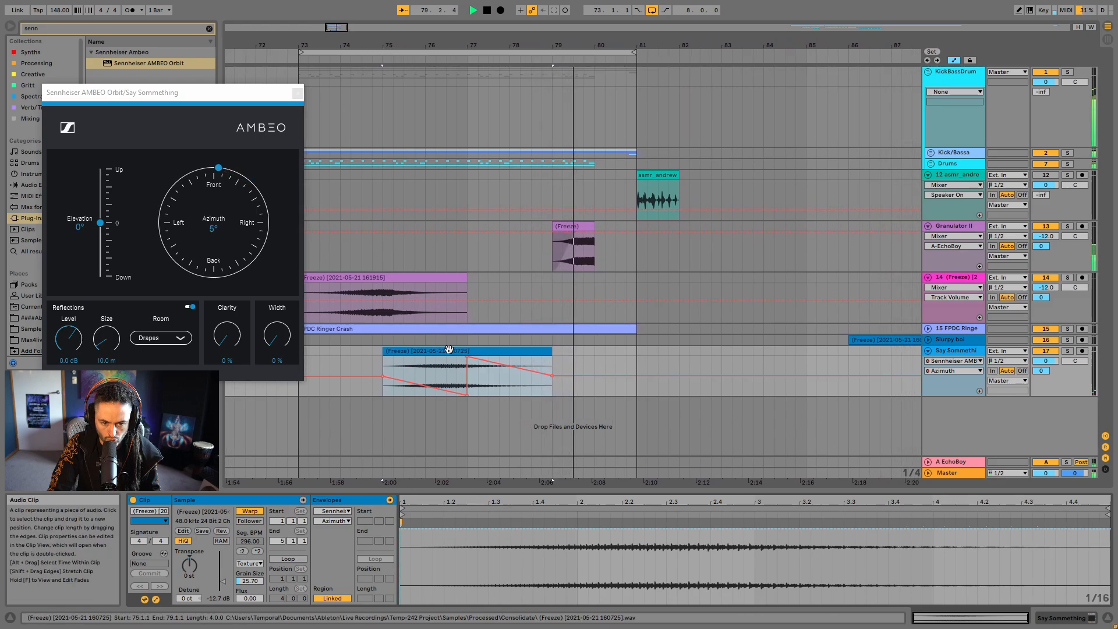
# - Stop playback, move the Say Sommething clip to span bars 76 to 80 and close the AMBEO Orbit window
pyautogui.press('space')
pyautogui.moveTo(447, 350); pyautogui.dragTo(487, 354)
pyautogui.click(463, 284)
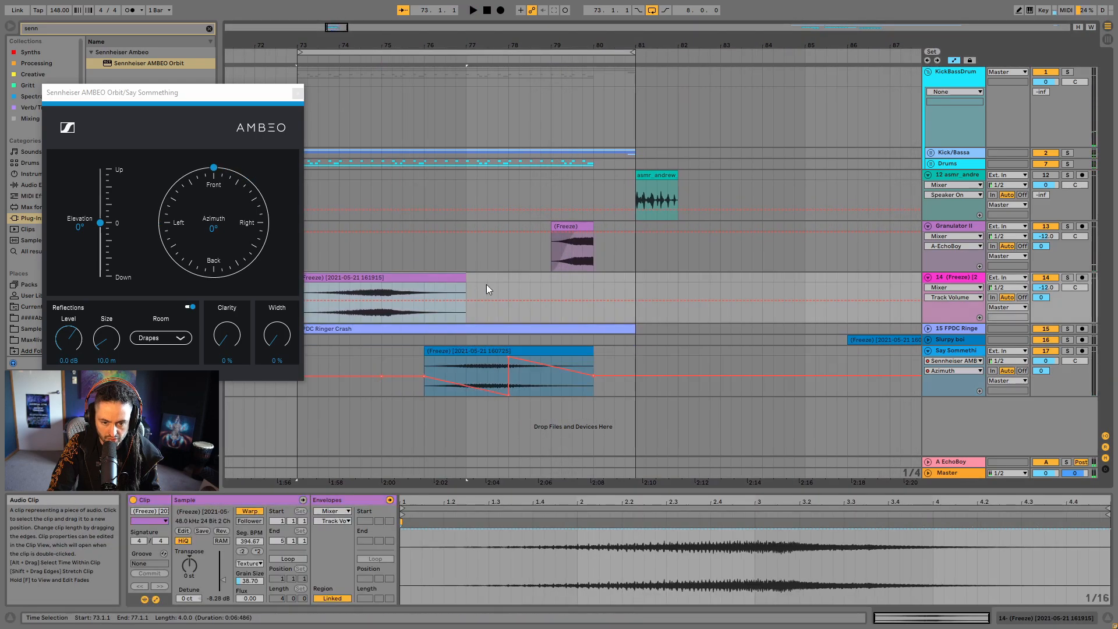
pyautogui.click(297, 94)
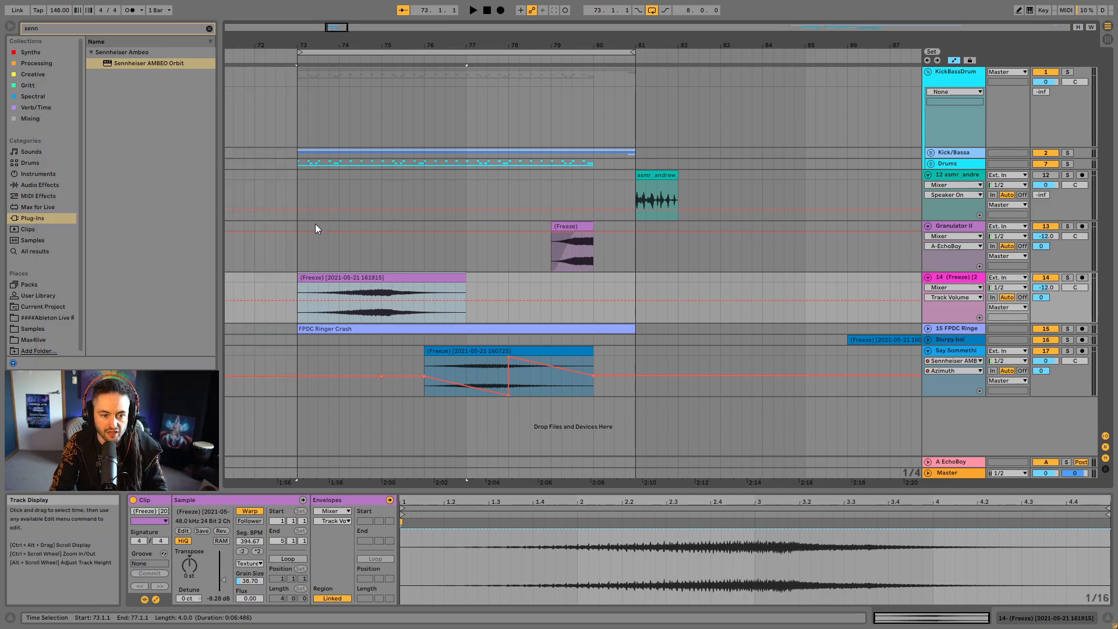
# - Hide the automation lanes and play the arrangement from 73.1.1
pyautogui.click(295, 254)
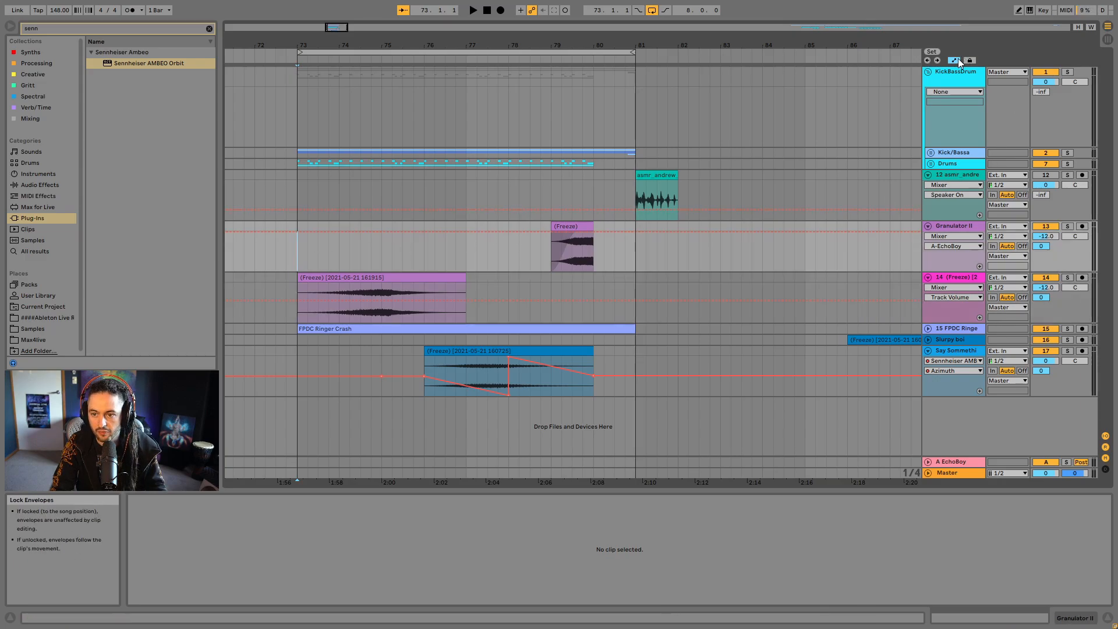
pyautogui.click(958, 58)
pyautogui.press('space')
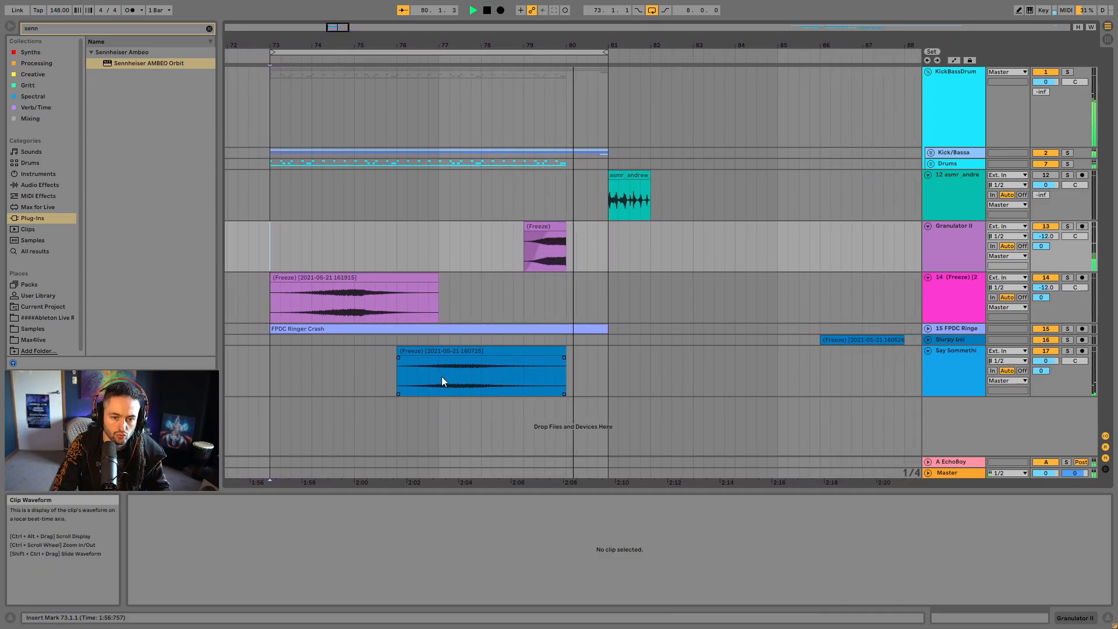
# - Stop playback and stretch the start of the Say Sommething clip back to bar 75
pyautogui.press('space')
pyautogui.moveTo(386, 359); pyautogui.dragTo(342, 359)
pyautogui.click(326, 371)
# - Set the Granulator II track's volume to -8.0 dB
pyautogui.click(544, 233)
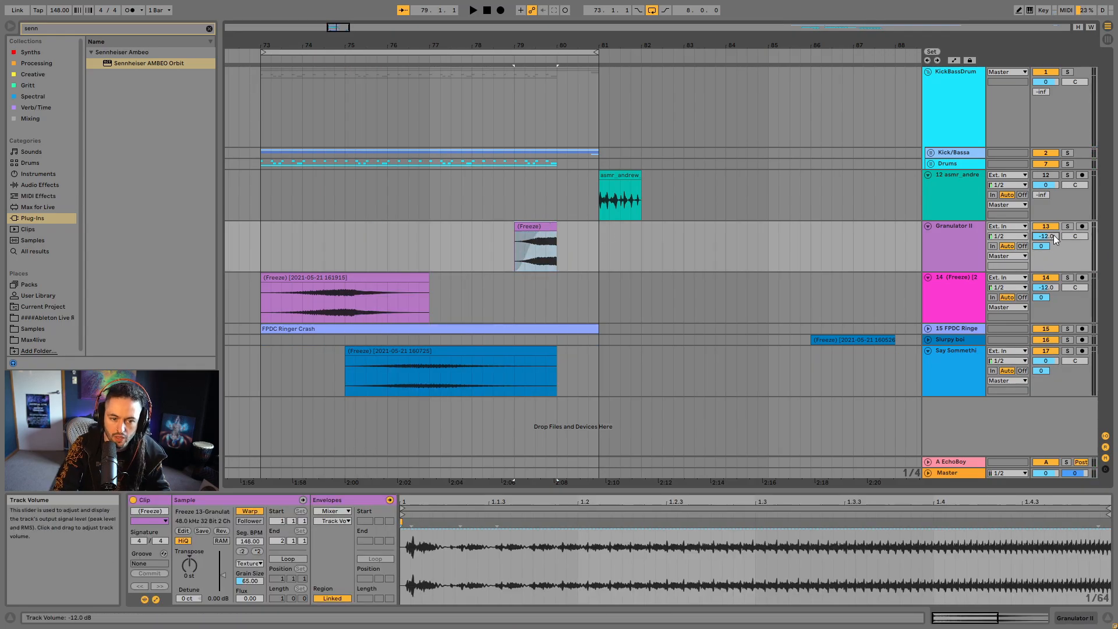
pyautogui.write('-')
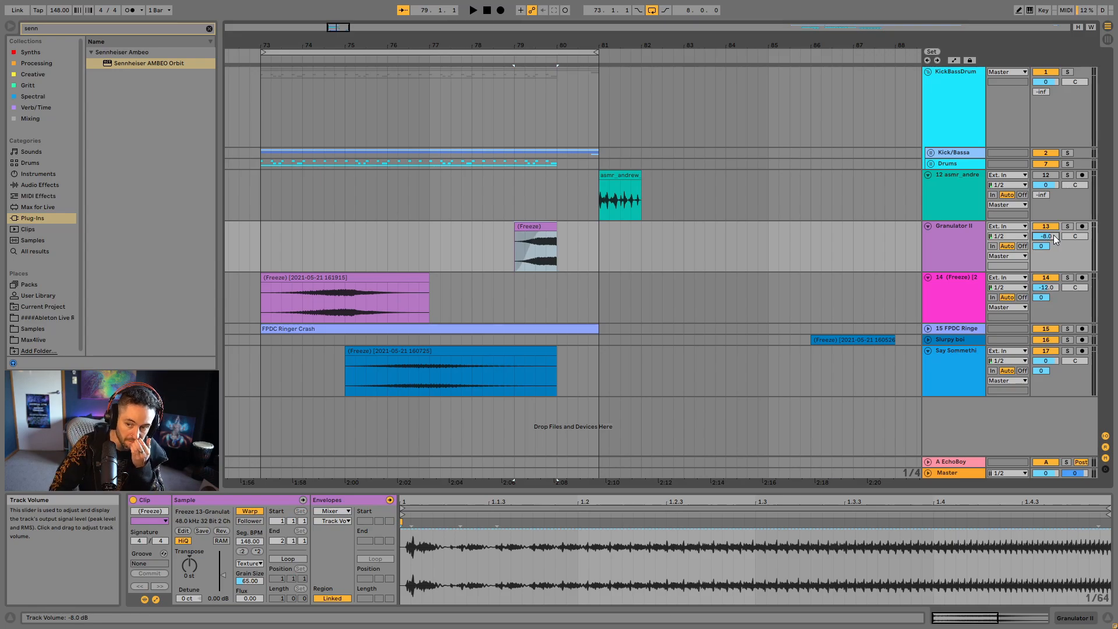
# - Play the loop from bar 73 and lower the Say Sommething track's volume to about -5.8 dB
pyautogui.click(407, 352)
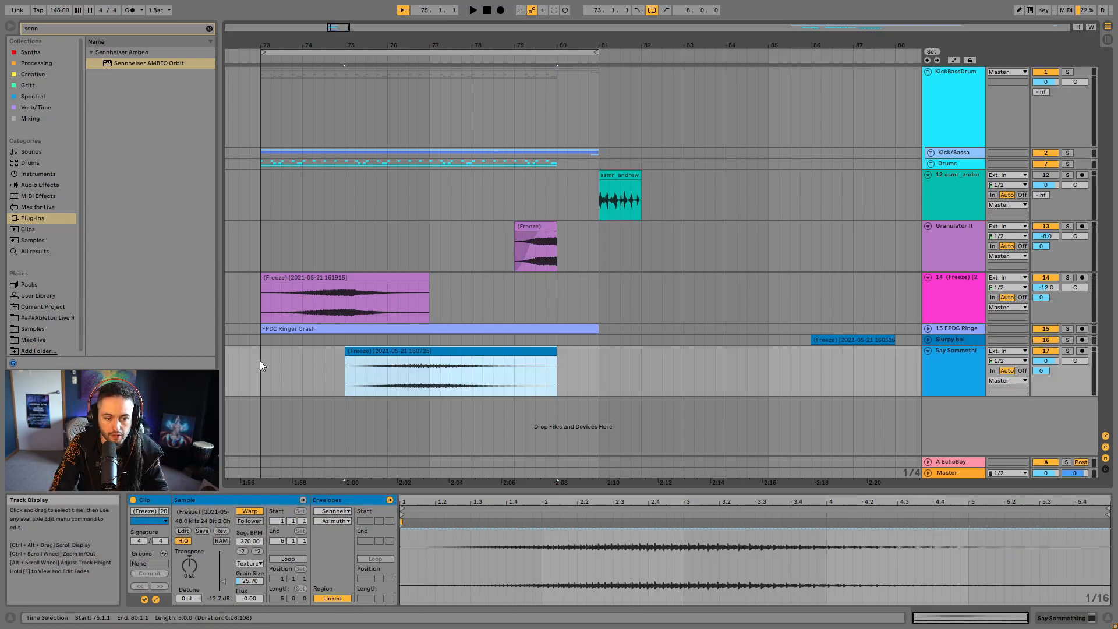
pyautogui.click(259, 361)
pyautogui.press('space')
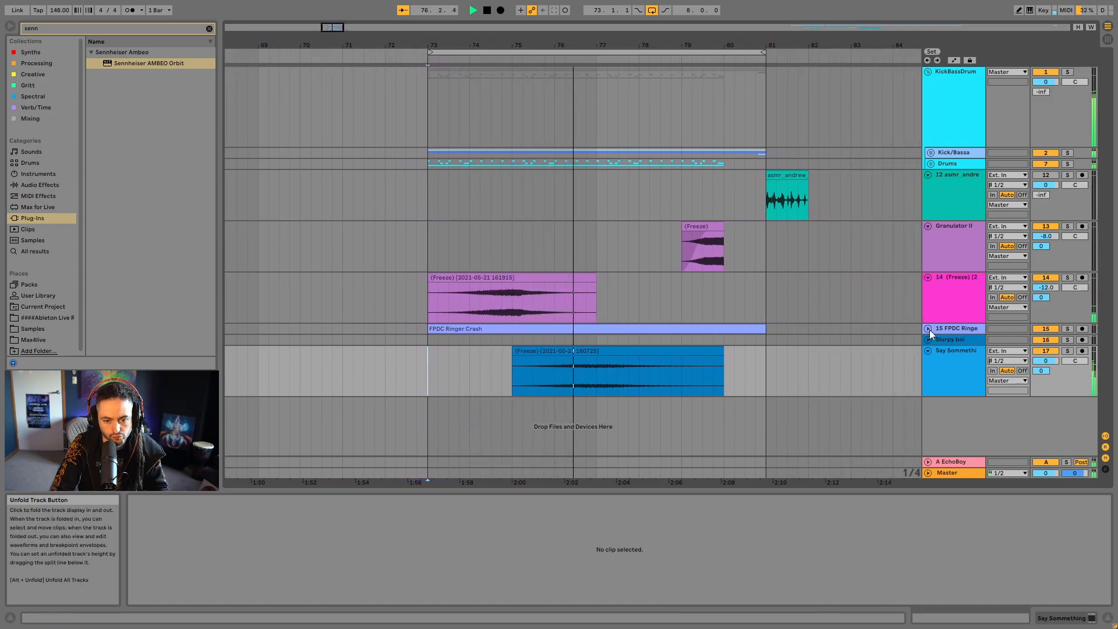
pyautogui.click(537, 384)
pyautogui.moveTo(1046, 360); pyautogui.dragTo(1046, 373)
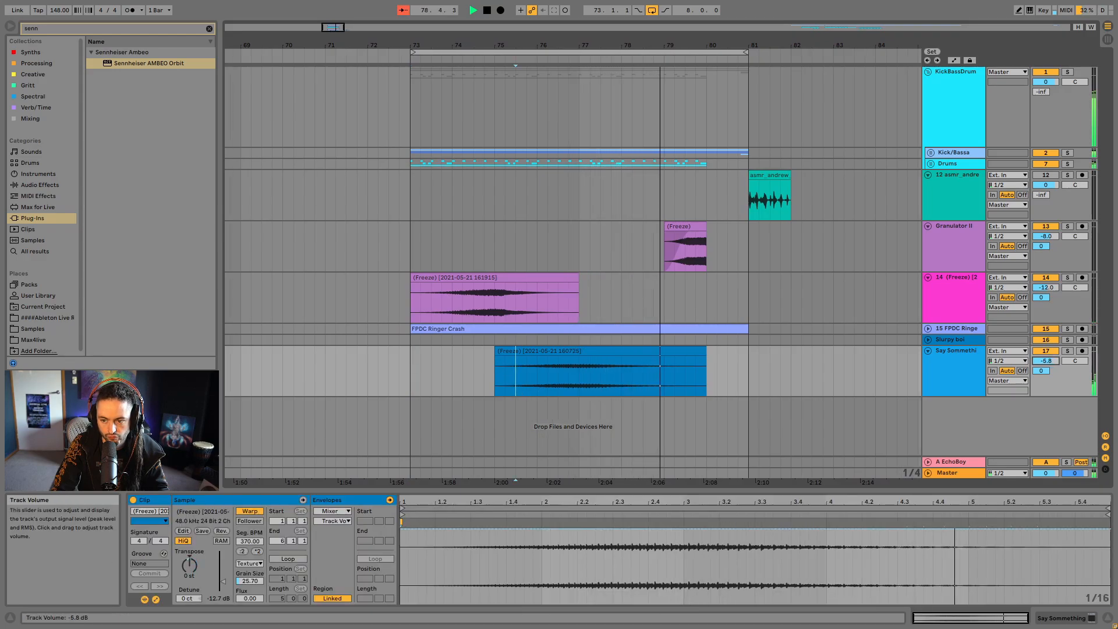
# - Add a two-bar fade-in to the Say Sommething clip and fold its track
pyautogui.moveTo(495, 359); pyautogui.dragTo(578, 359)
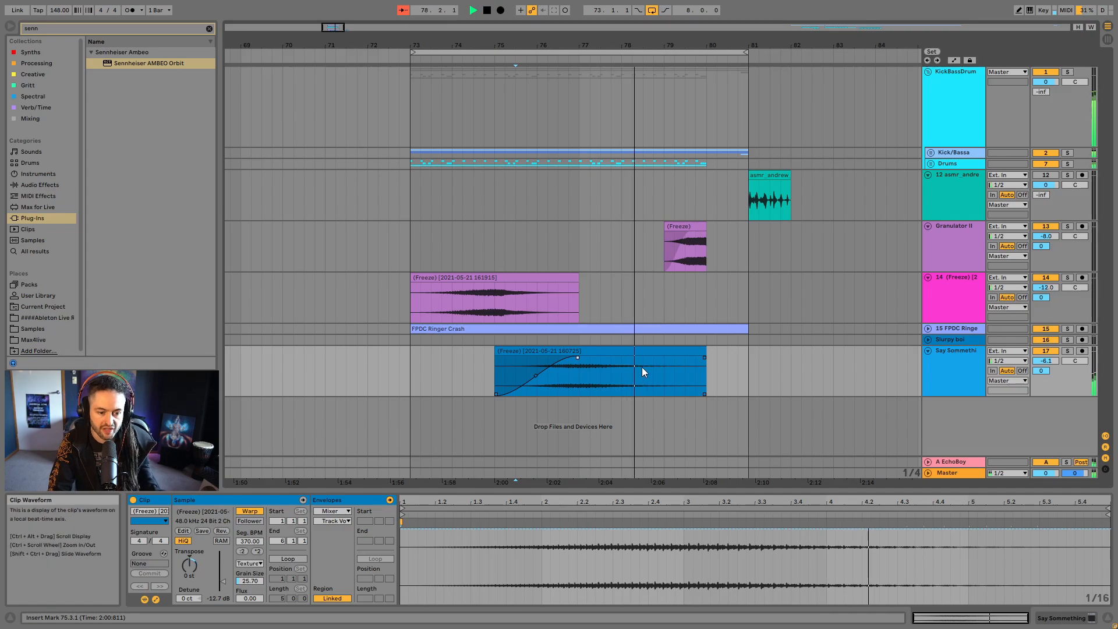
pyautogui.click(645, 351)
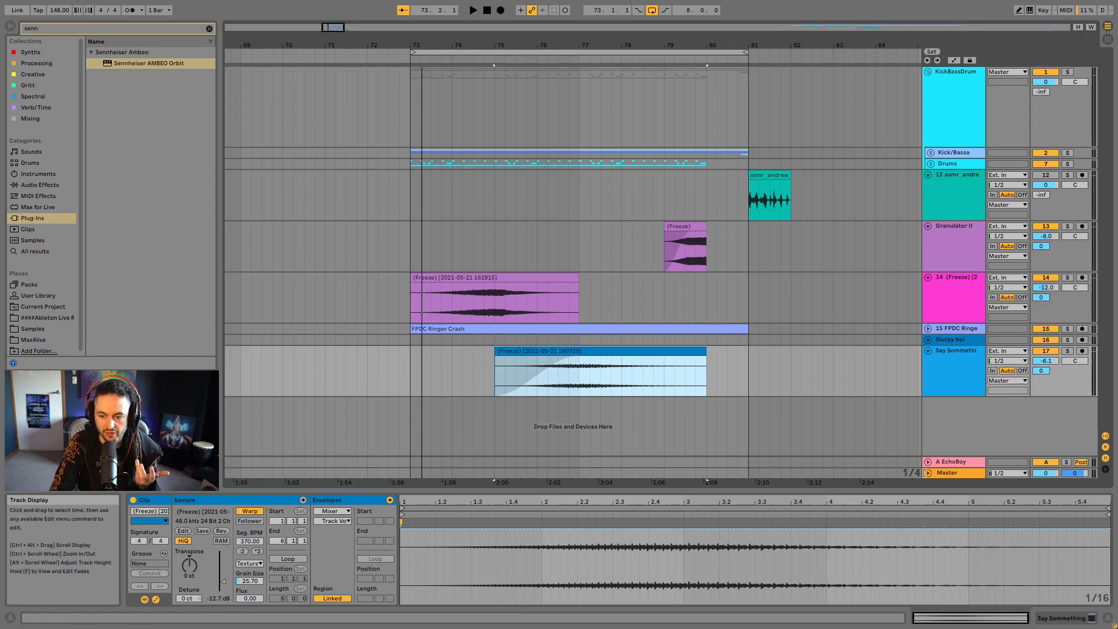
pyautogui.click(928, 350)
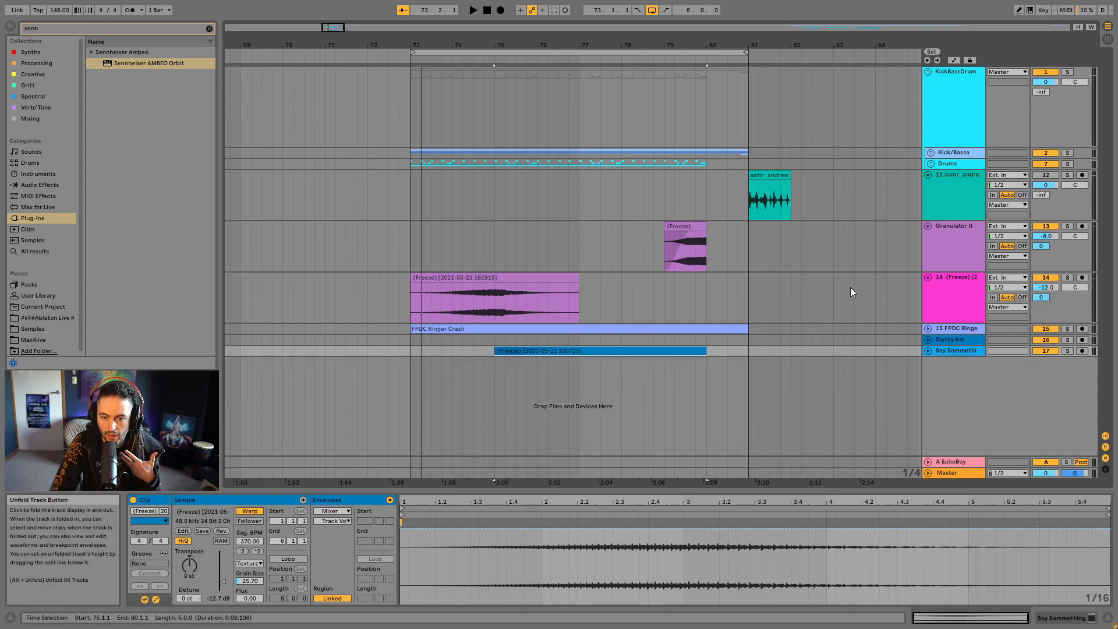
# - Audition the asmr vocal clip at bar 81 with its track soloed
pyautogui.click(771, 201)
pyautogui.click(1068, 175)
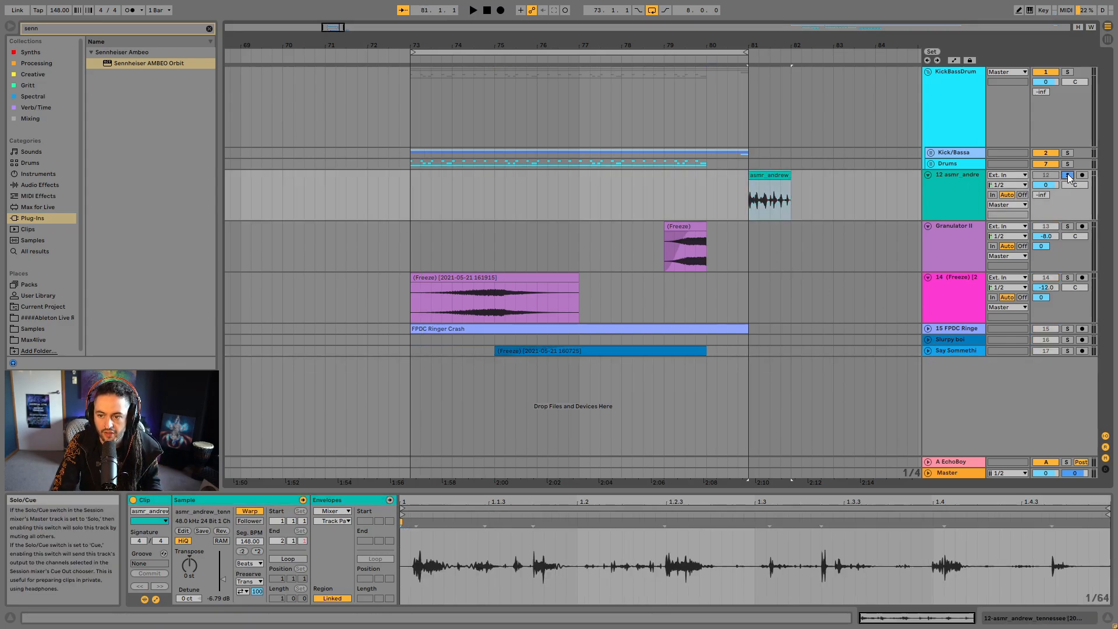
pyautogui.press('space')
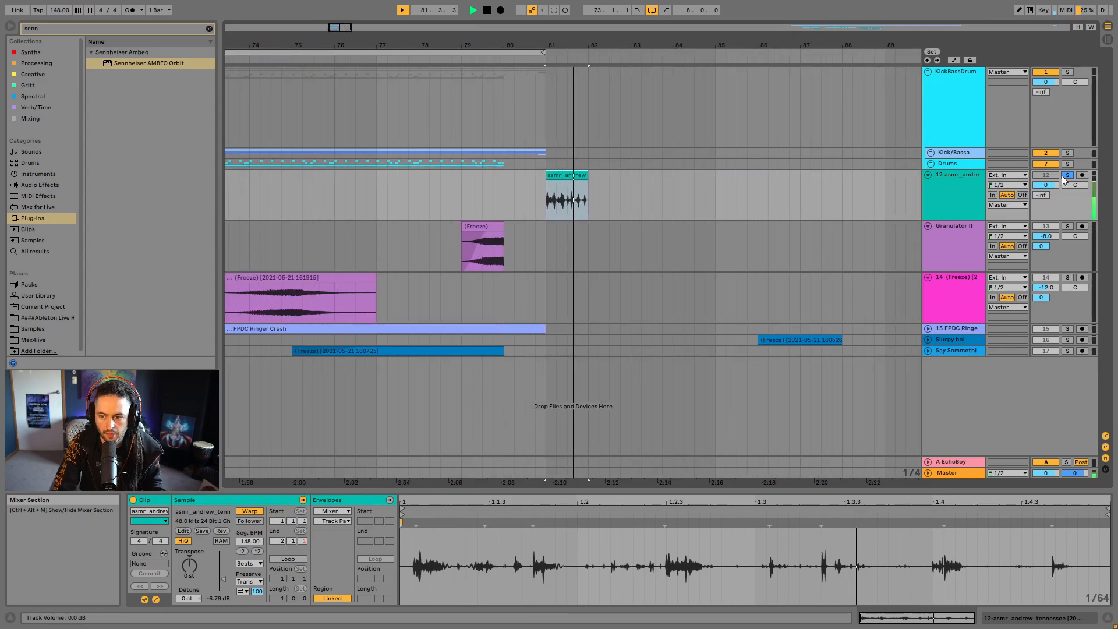
pyautogui.press('space')
pyautogui.click(1068, 175)
# - Fold the asmr, Granulator II and Freeze tracks
pyautogui.click(928, 174)
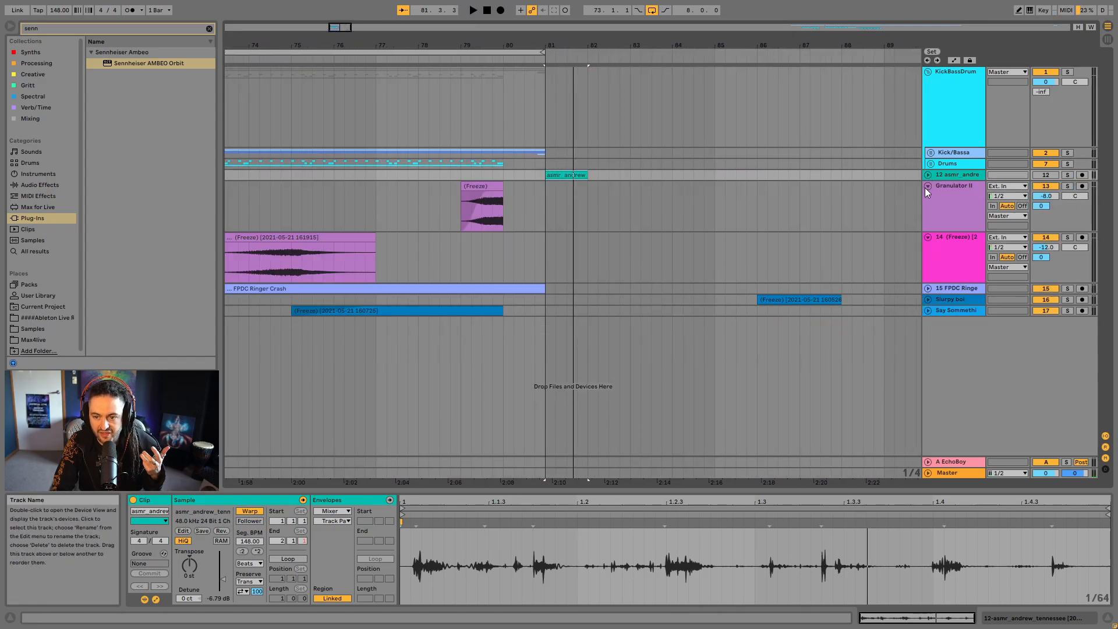
pyautogui.click(928, 187)
pyautogui.click(927, 196)
# - Insert an audio track, set its input channel to 2 with monitoring off, and arm it for recording
pyautogui.rightClick(941, 287)
pyautogui.click(944, 290)
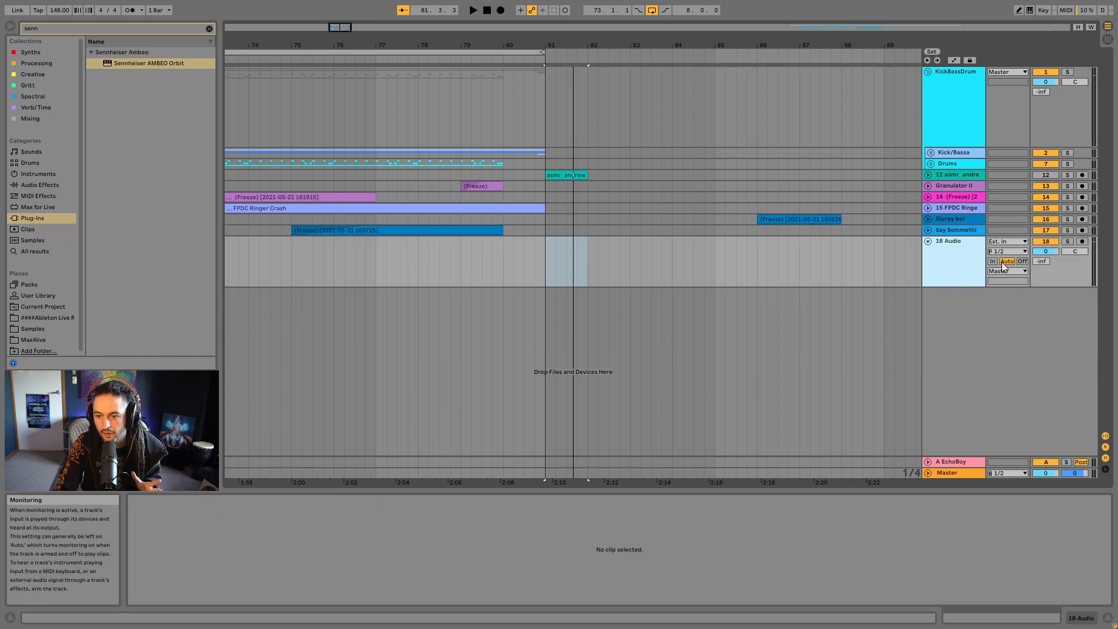
pyautogui.click(1006, 253)
pyautogui.click(1034, 262)
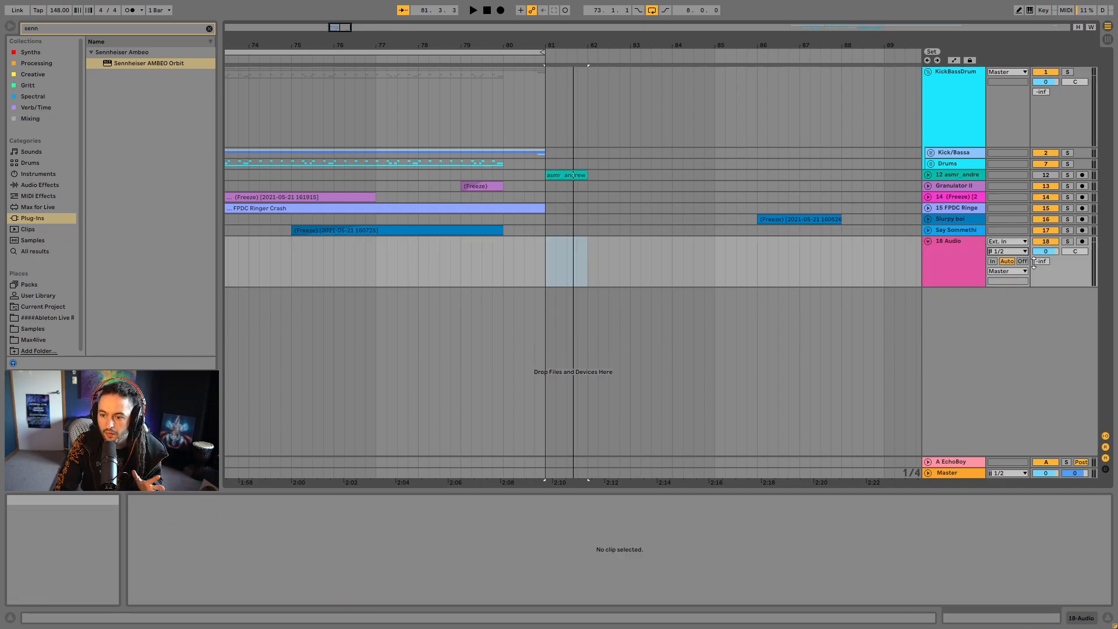
pyautogui.click(1081, 241)
pyautogui.click(335, 268)
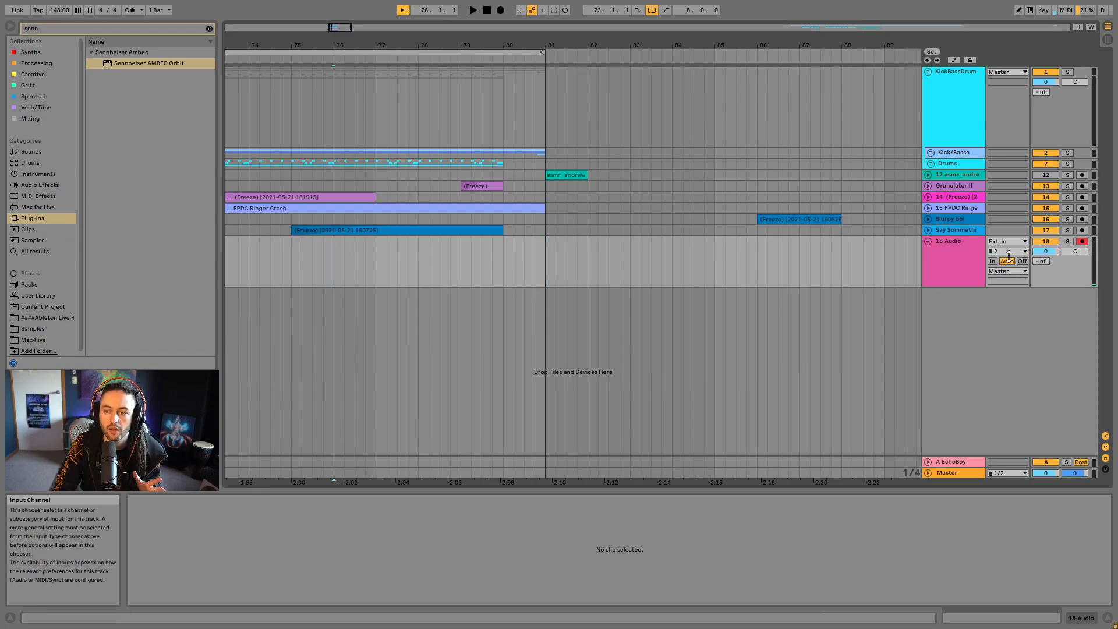
pyautogui.click(504, 12)
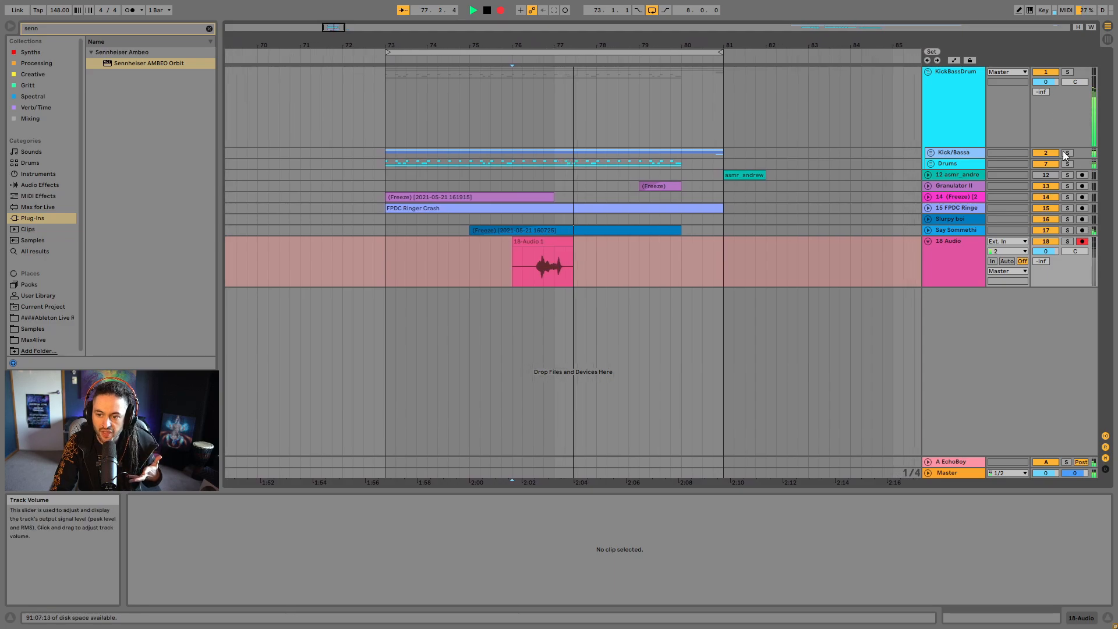
pyautogui.press('space')
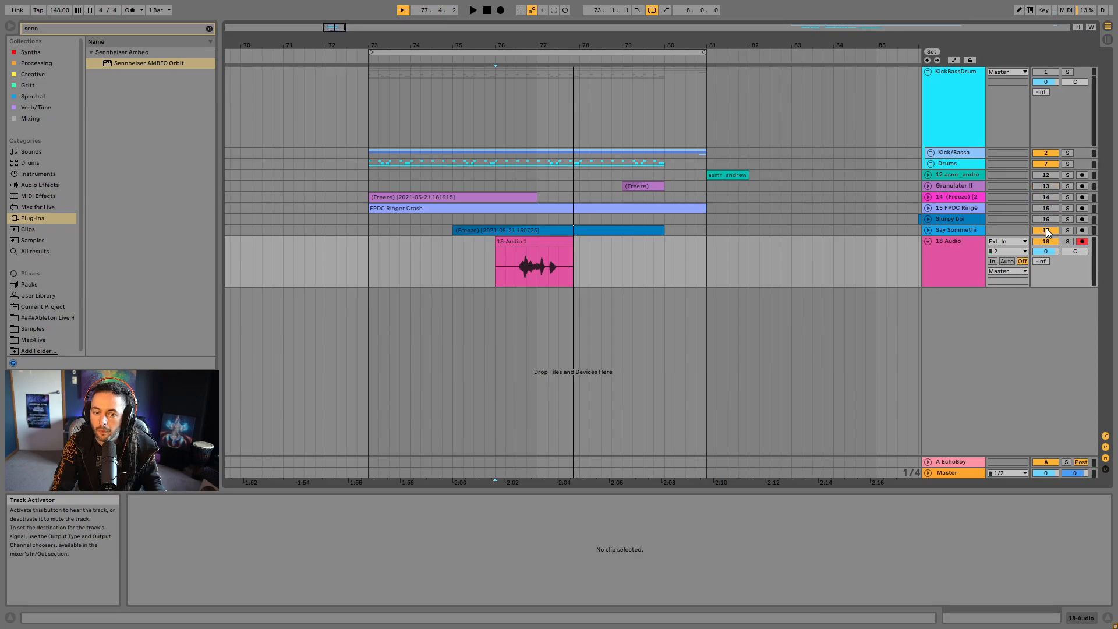
pyautogui.click(527, 271)
pyautogui.press('Delete')
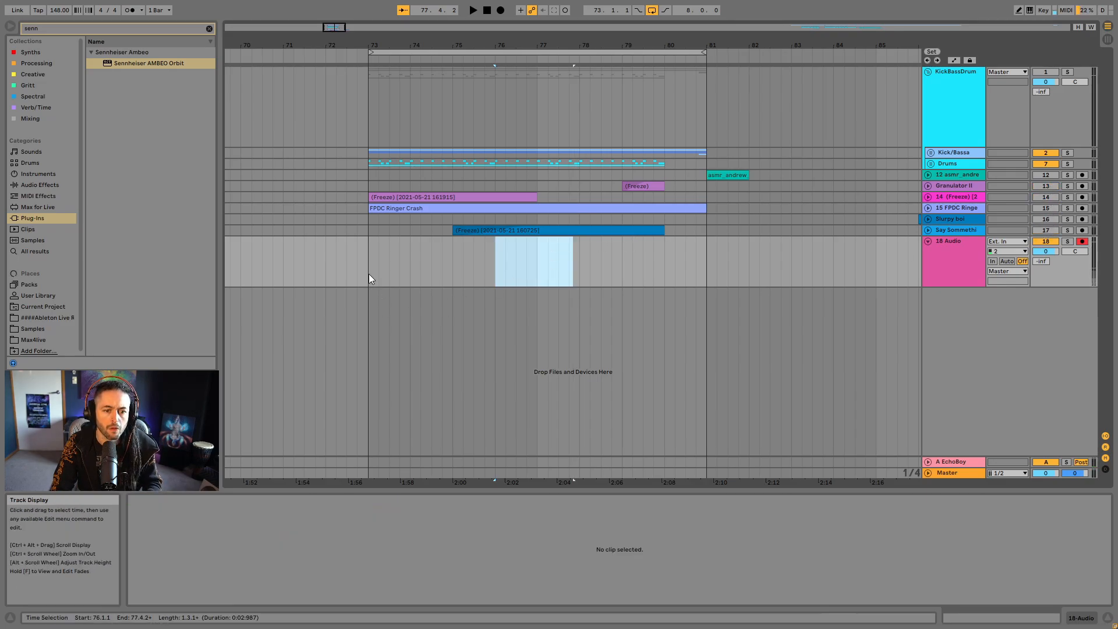
# - Record a vocal take on the new audio track from bar 73 to about bar 77
pyautogui.click(368, 274)
pyautogui.click(503, 11)
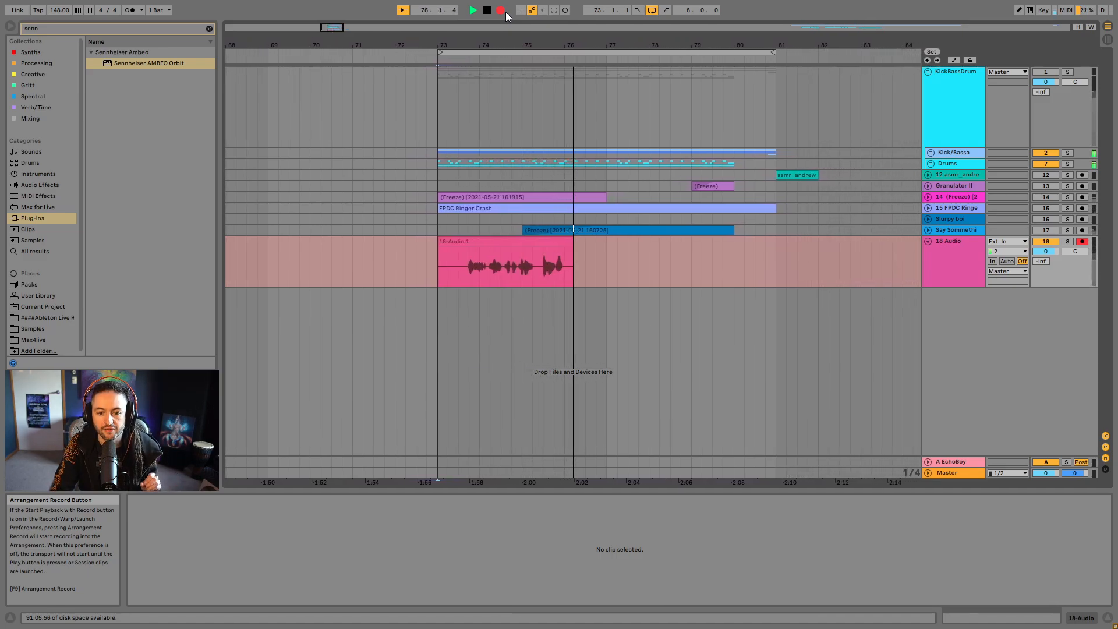
pyautogui.press('space')
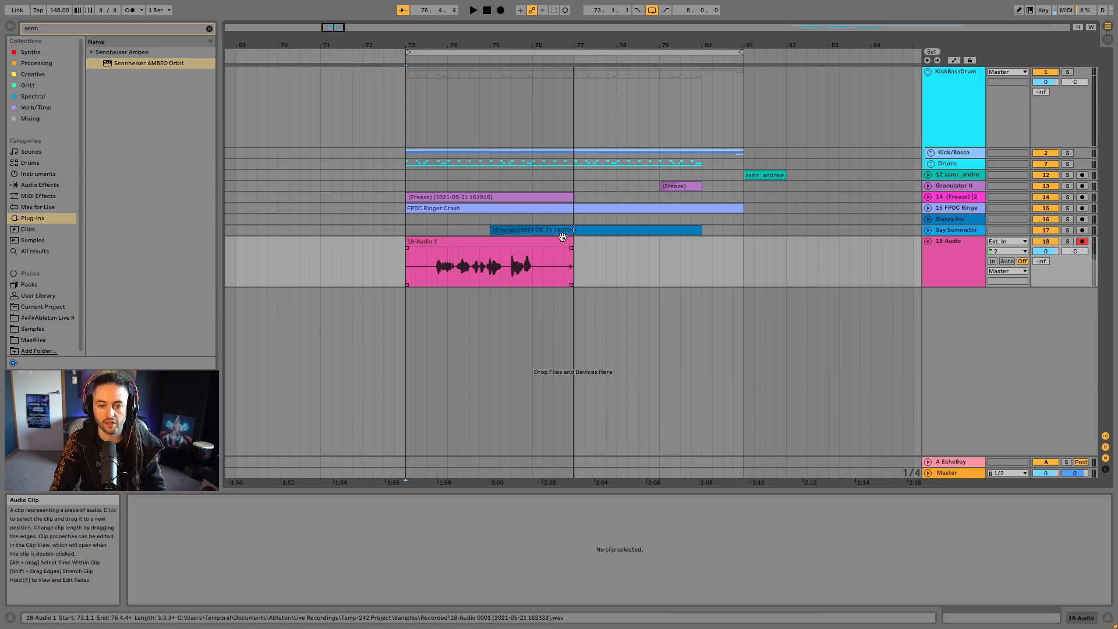
# - Trim the vocal take to run from 73.3.3 to bar 76 and audition it soloed
pyautogui.moveTo(566, 245); pyautogui.dragTo(534, 244)
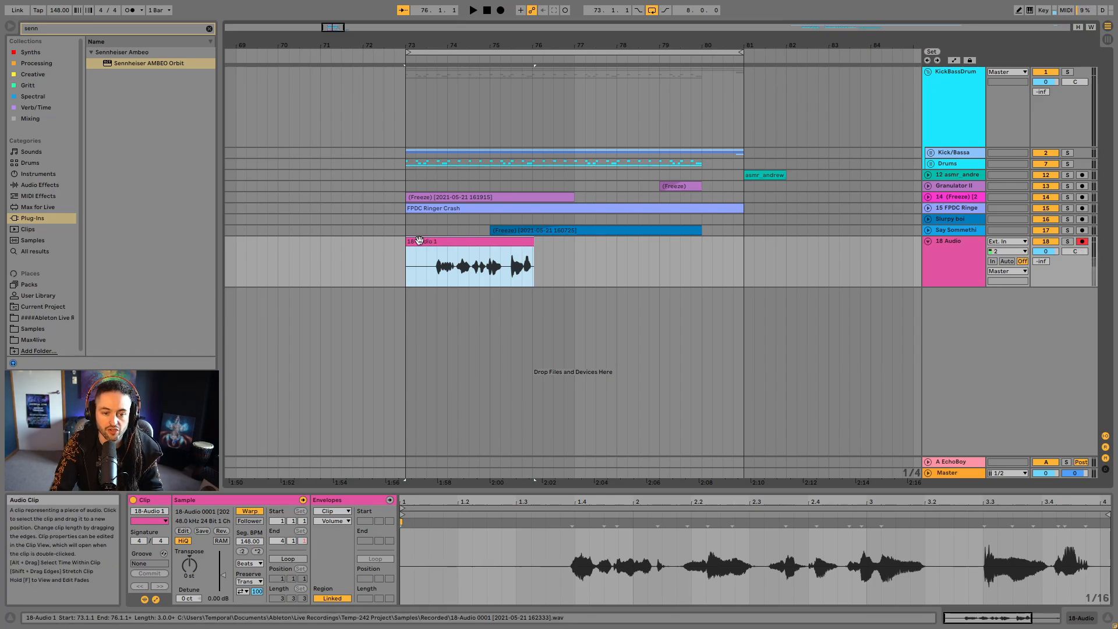
pyautogui.moveTo(411, 245); pyautogui.dragTo(435, 251)
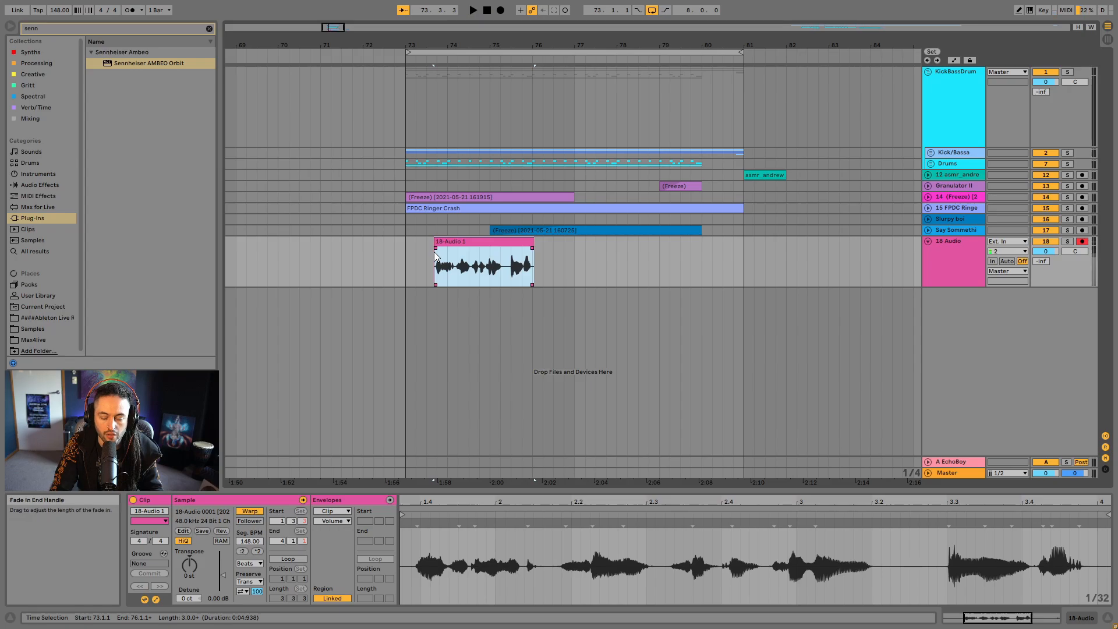
pyautogui.click(1068, 241)
pyautogui.press('space')
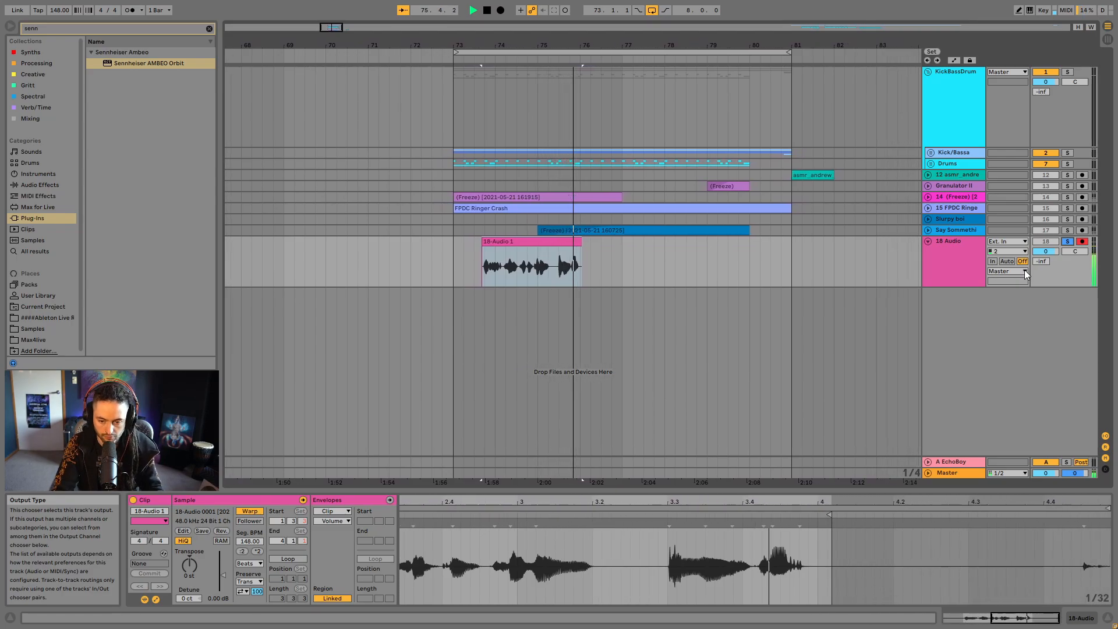
pyautogui.press('space')
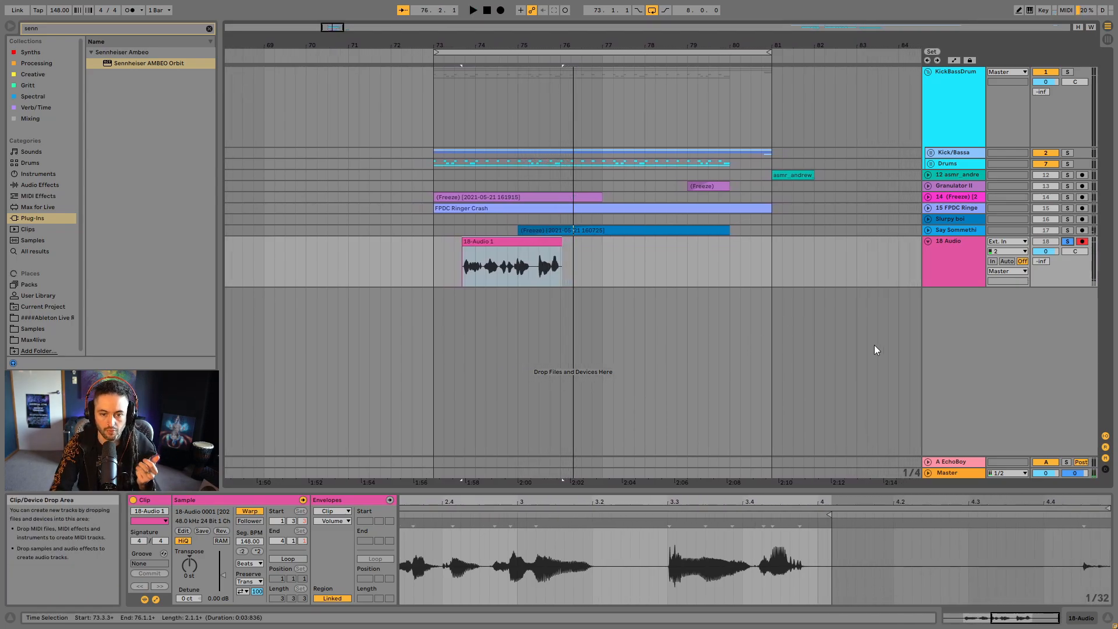
# - Insert a new MIDI track below the recorded vocal track
pyautogui.rightClick(964, 330)
pyautogui.click(984, 351)
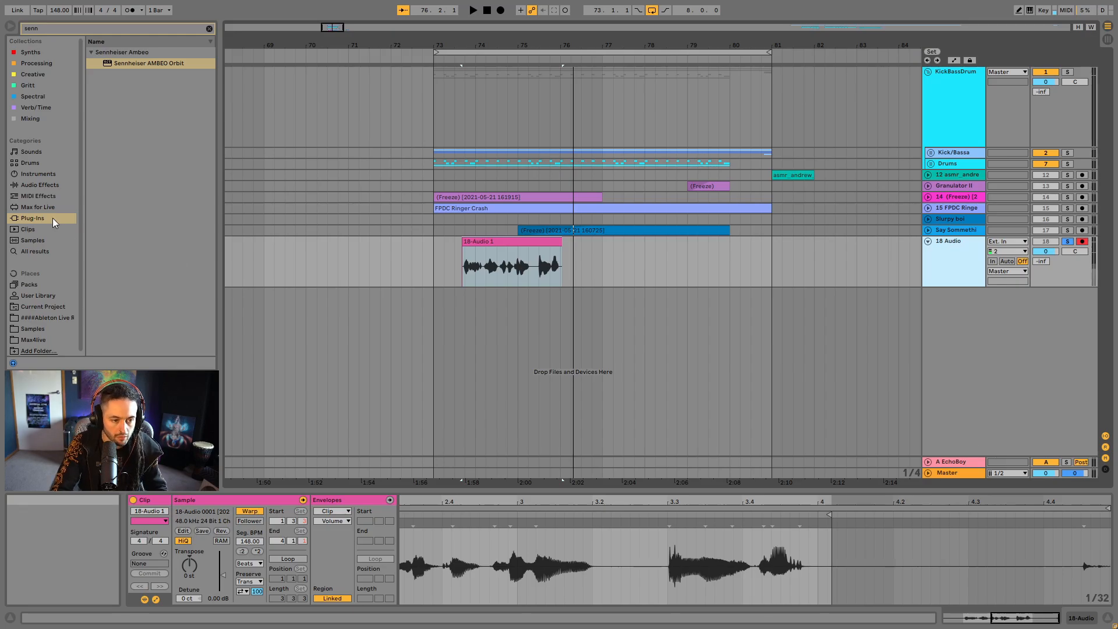
pyautogui.hotkey('ctrl', 'shift', 't')
# - Trim the silence off both ends of the vocal take, from 73.3.4 to 75.4.4, and consolidate the clip
pyautogui.moveTo(462, 45); pyautogui.dragTo(507, 253)
pyautogui.click(487, 246)
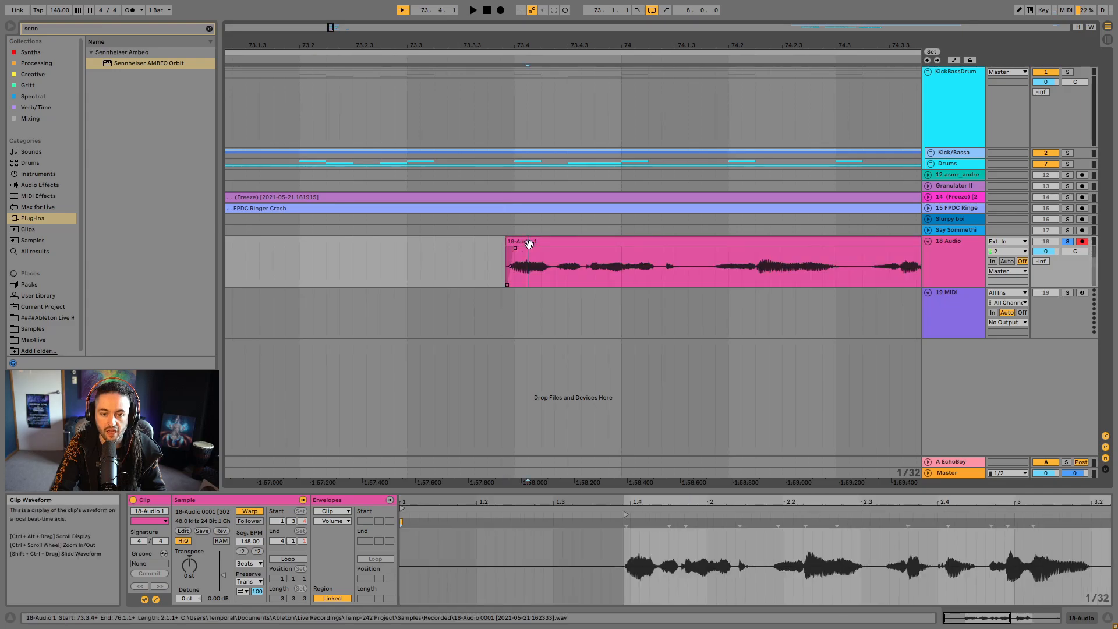
pyautogui.doubleClick(526, 247)
pyautogui.moveTo(750, 46); pyautogui.dragTo(318, 29)
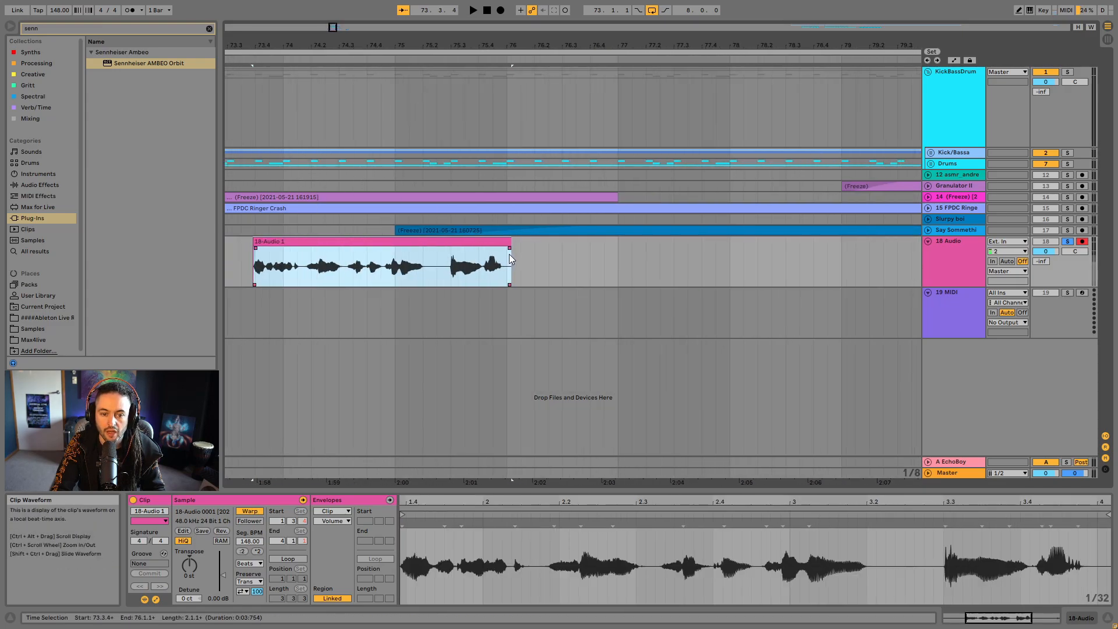
pyautogui.moveTo(511, 254); pyautogui.dragTo(502, 247)
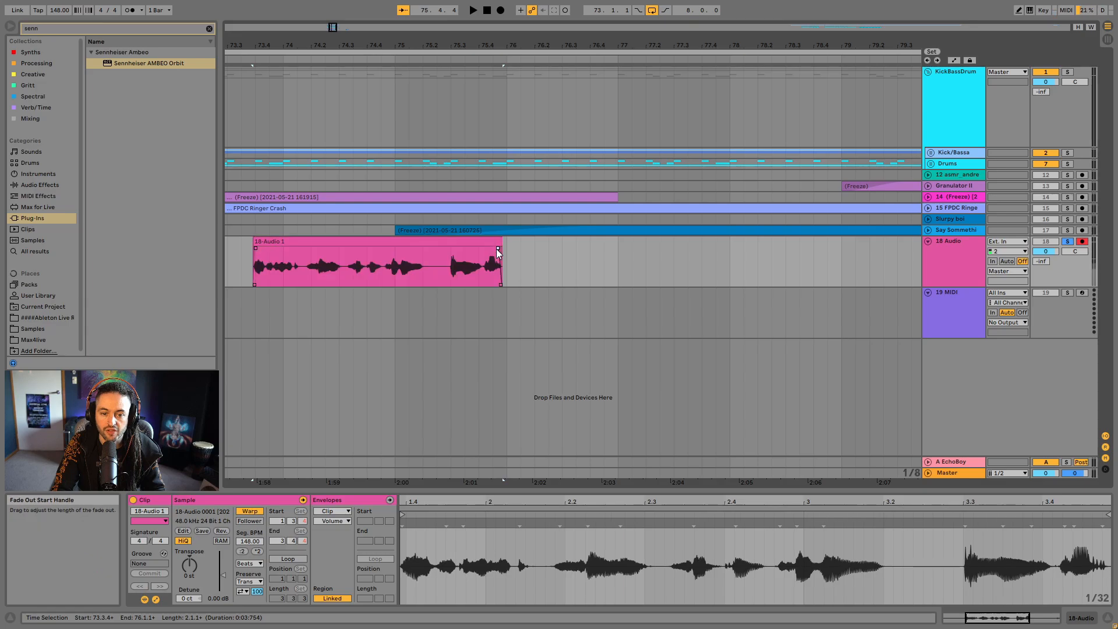
pyautogui.hotkey('ctrl', 'j')
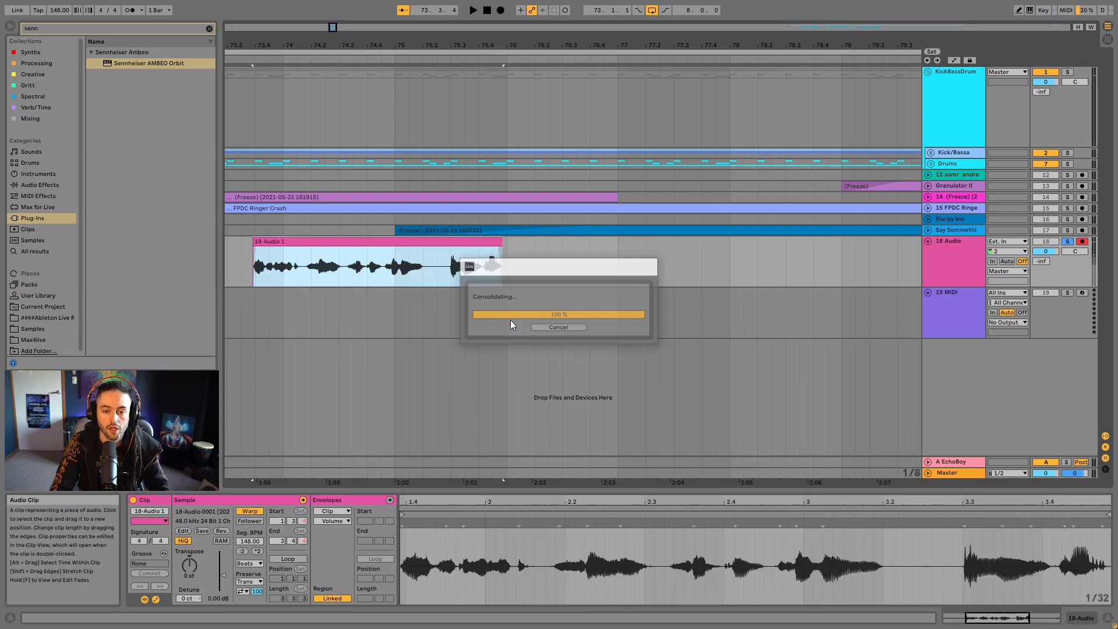
# - Load Granulator II from the Creative collection onto the new MIDI track and drop the consolidated vocal clip into it as its sample
pyautogui.click(970, 324)
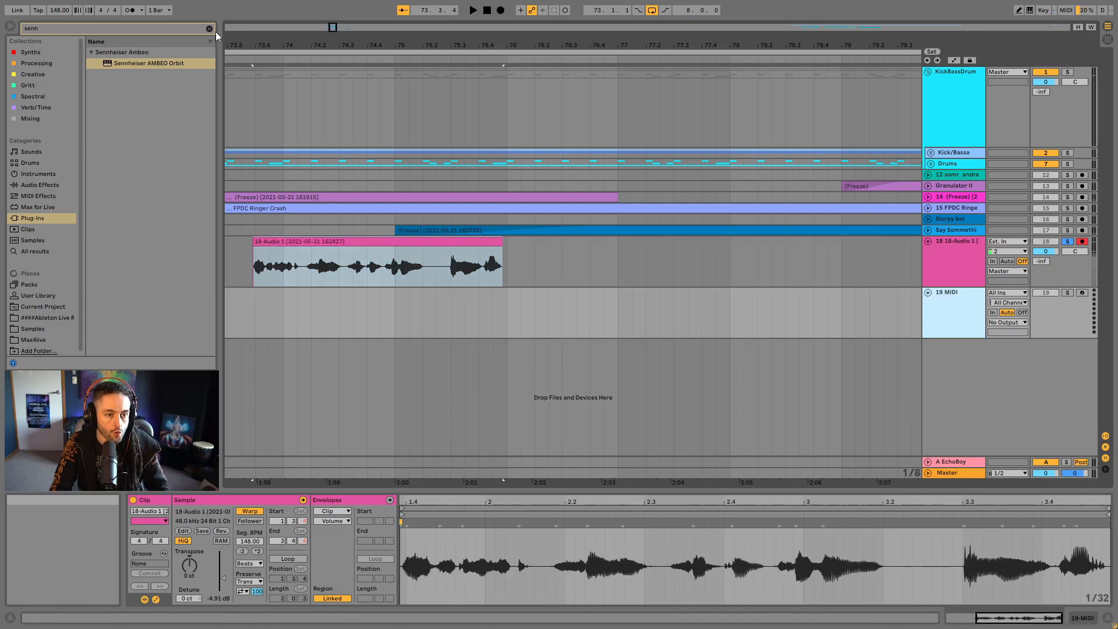
pyautogui.click(210, 28)
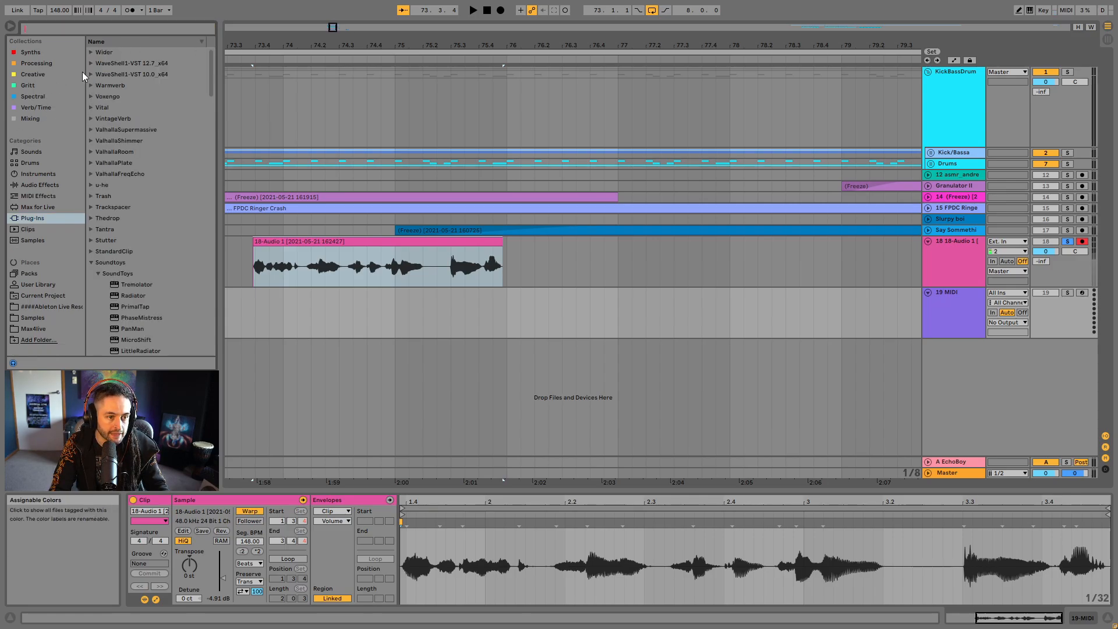
pyautogui.click(33, 75)
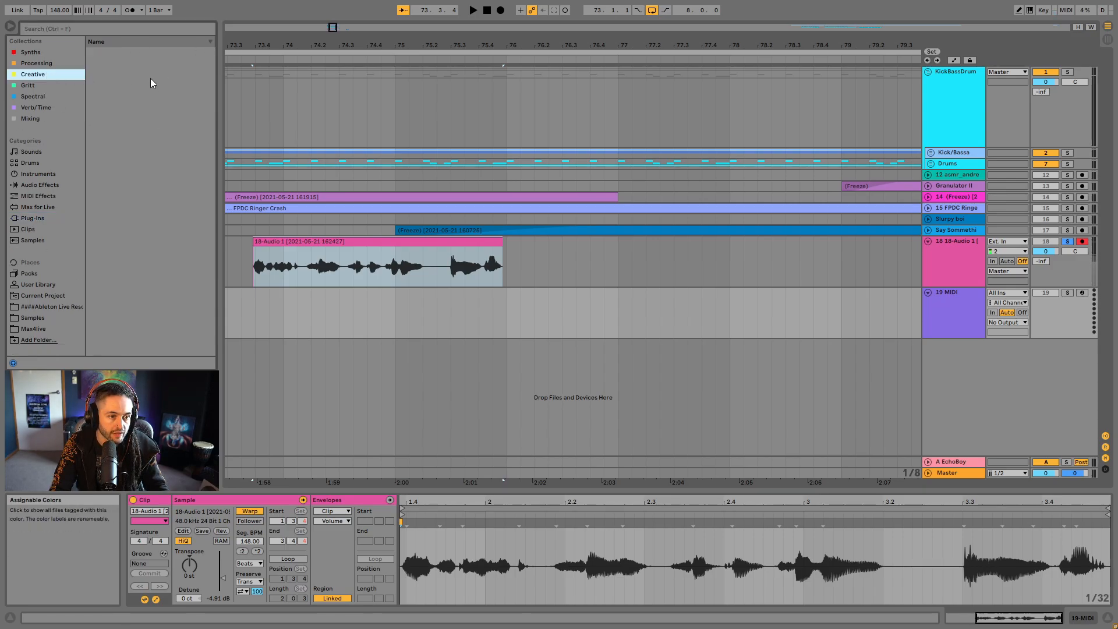
pyautogui.moveTo(136, 78); pyautogui.dragTo(300, 315)
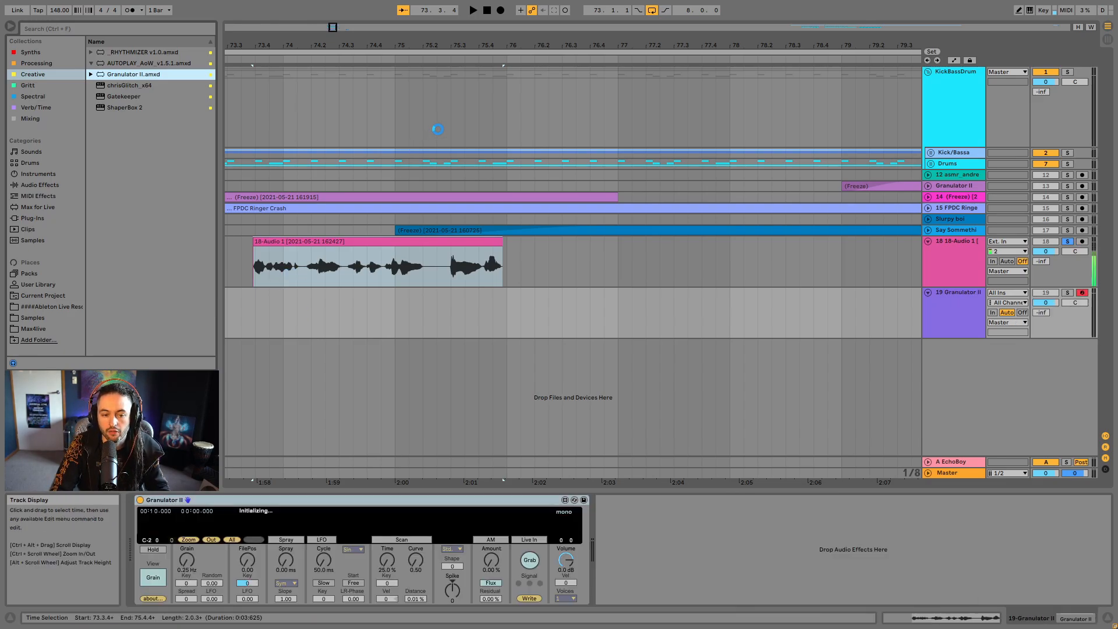
pyautogui.moveTo(520, 39); pyautogui.dragTo(635, 26)
pyautogui.moveTo(488, 240); pyautogui.dragTo(429, 512)
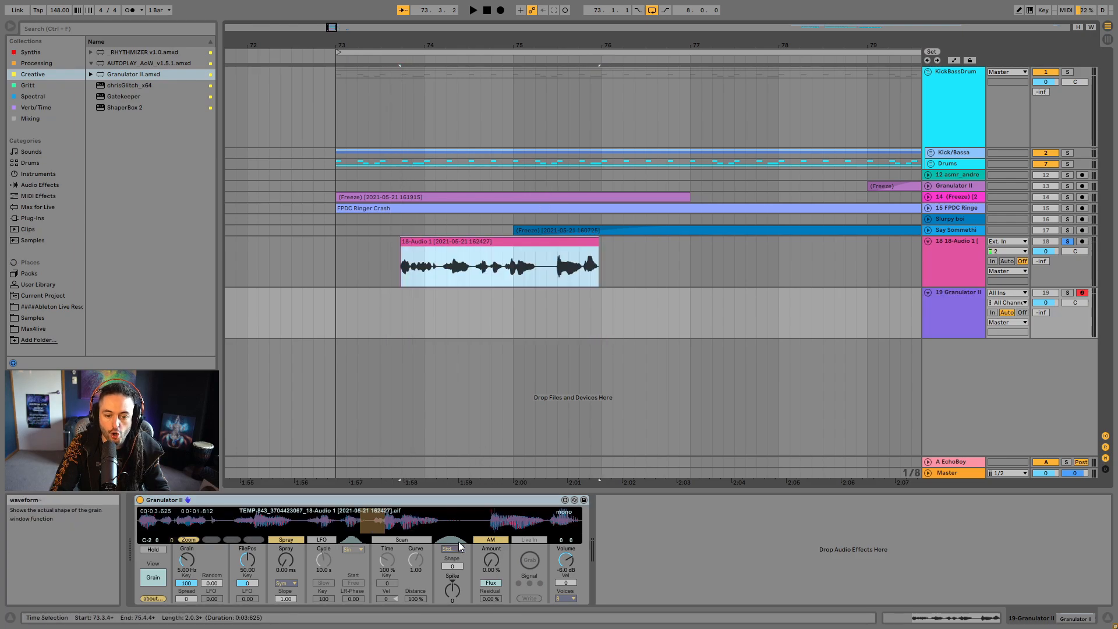
# - Unsolo the recorded vocal track and move its clip out of the loop to bar 81
pyautogui.click(531, 242)
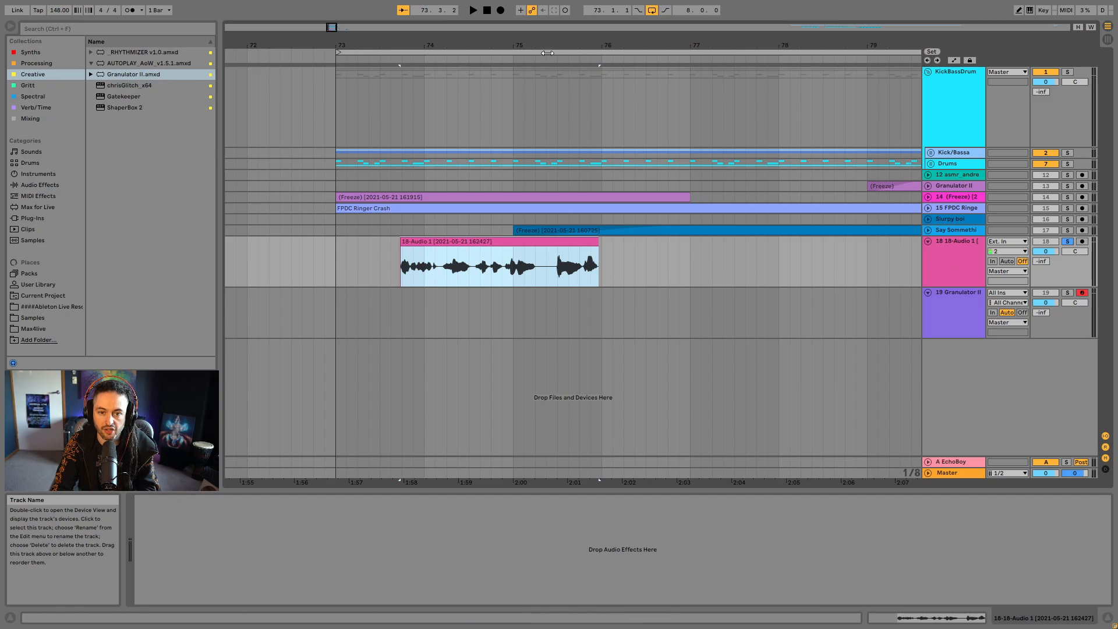
pyautogui.moveTo(562, 45); pyautogui.dragTo(562, 26)
pyautogui.click(1067, 242)
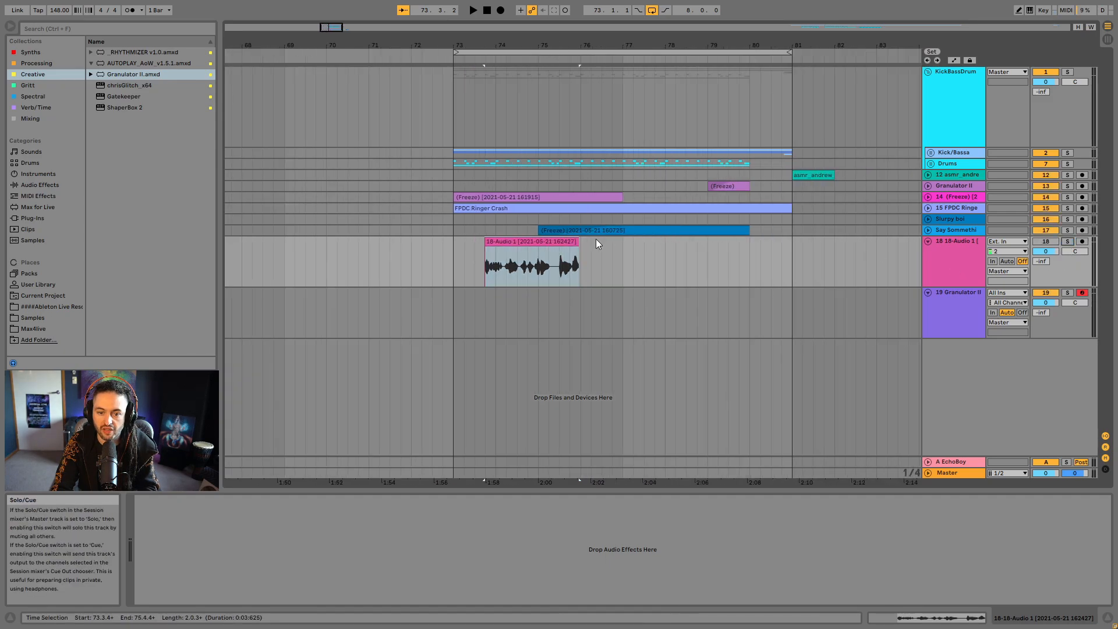
pyautogui.moveTo(557, 242); pyautogui.dragTo(865, 262)
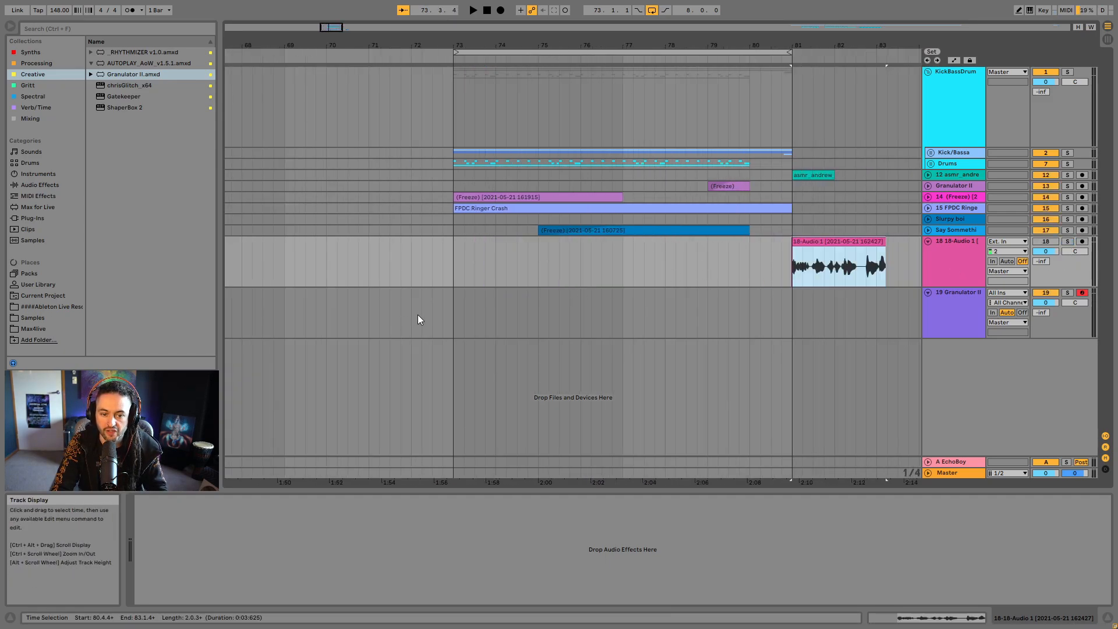
# - Create a MIDI clip on the new Granulator II track from bar 73 to 80 with one C3 note held for its full length
pyautogui.moveTo(455, 315); pyautogui.dragTo(751, 312)
pyautogui.hotkey('ctrl', 'shift', 'm')
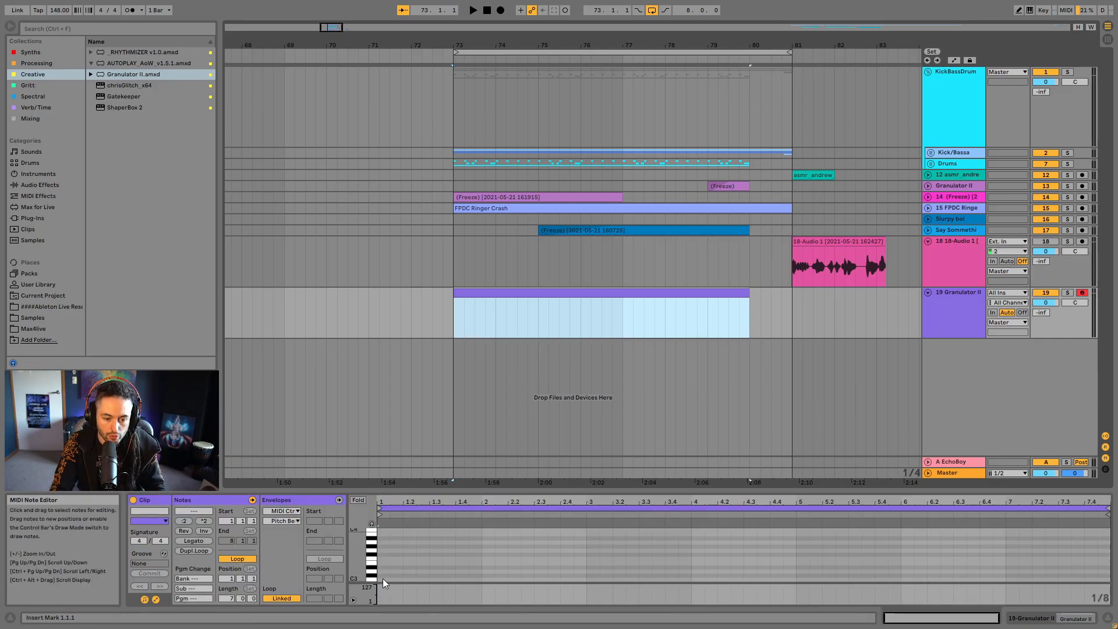
pyautogui.doubleClick(383, 578)
pyautogui.click(201, 540)
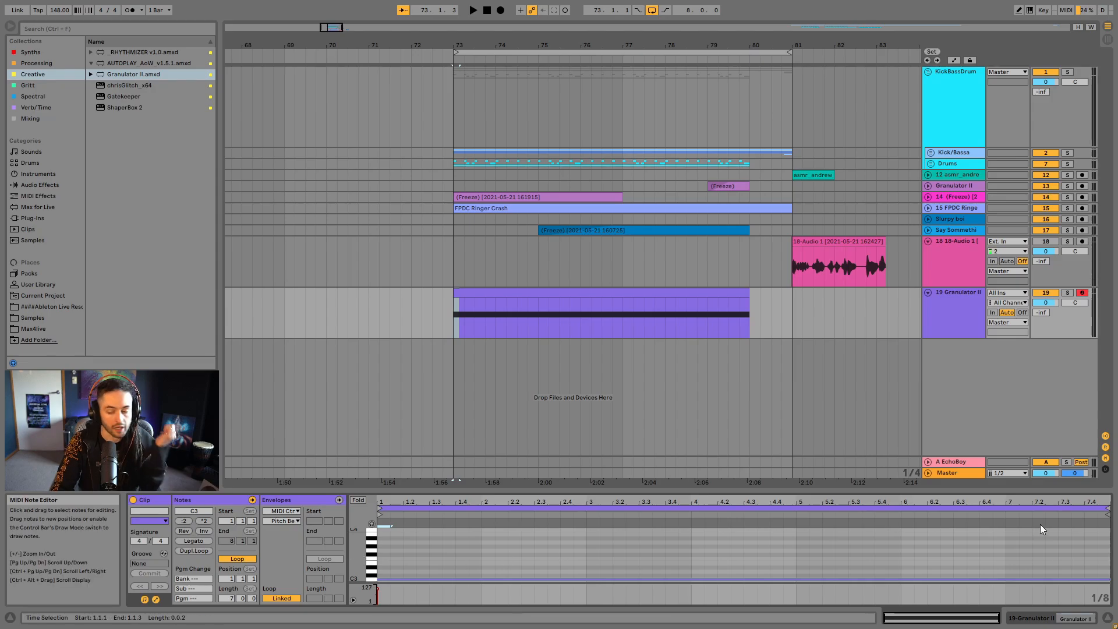
# - Load Strange Mod from the Max4live folder onto the new Granulator II track, after the instrument
pyautogui.hotkey('shift', 'Tab')
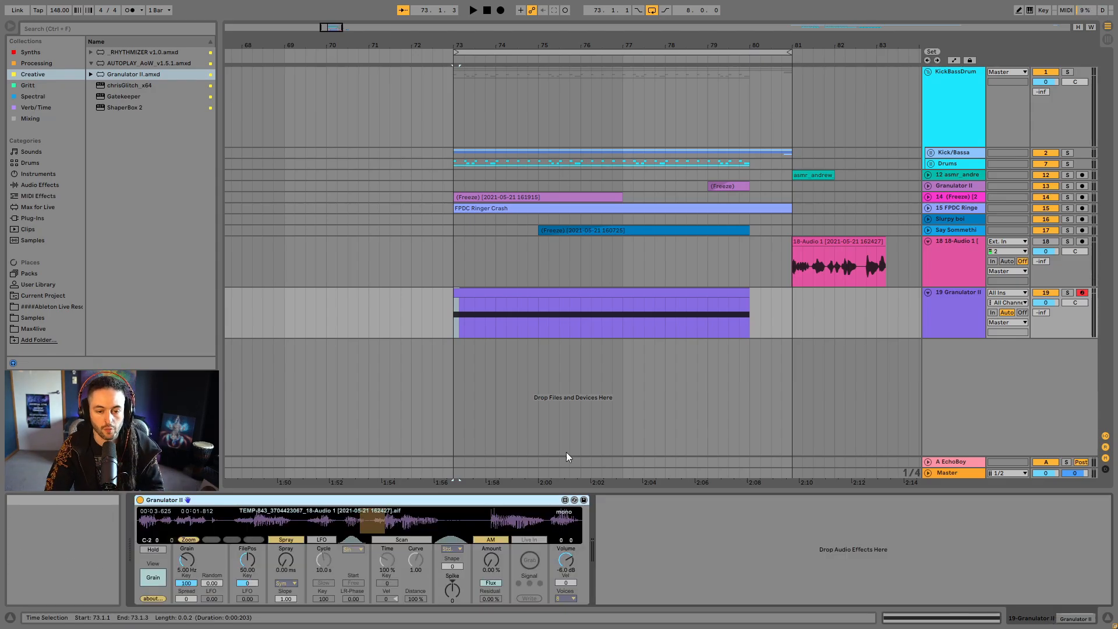
pyautogui.click(24, 207)
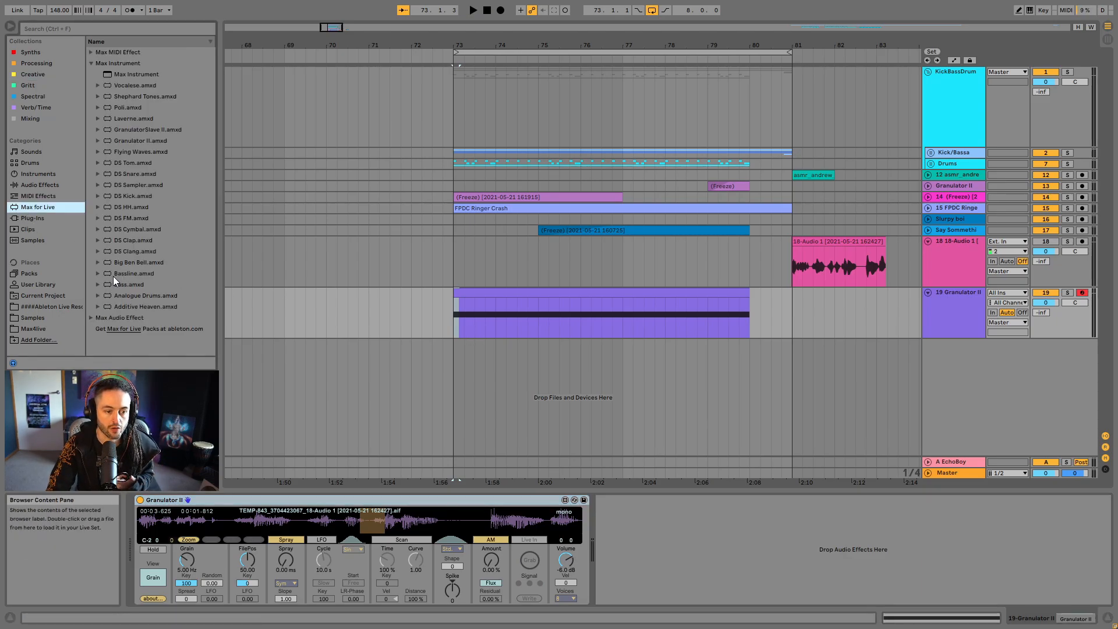
pyautogui.click(92, 63)
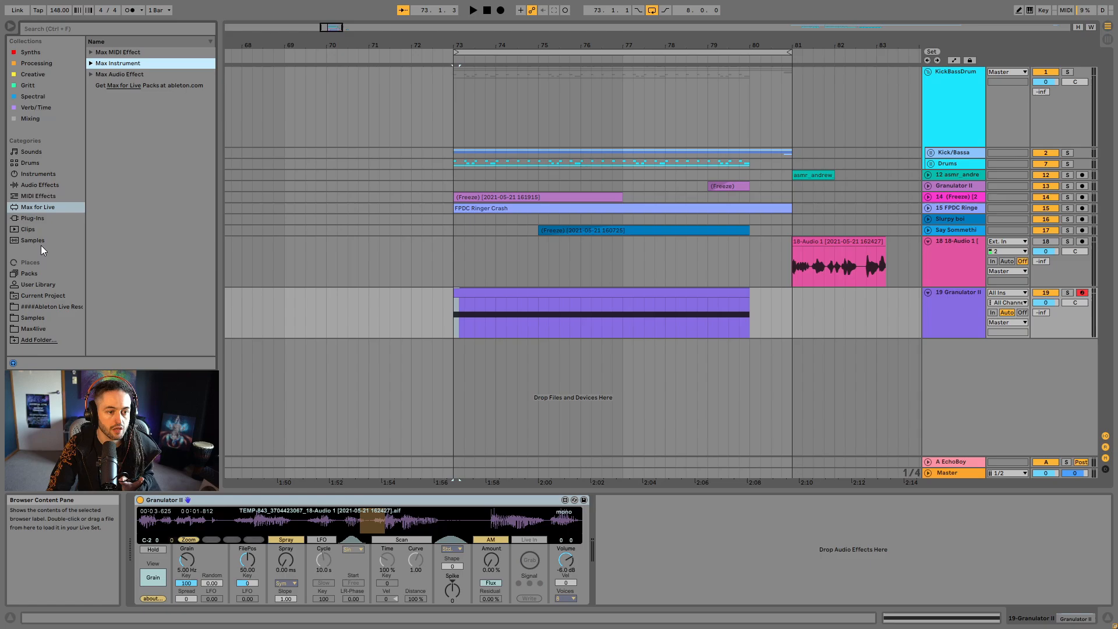
pyautogui.click(38, 325)
pyautogui.moveTo(135, 219); pyautogui.dragTo(753, 555)
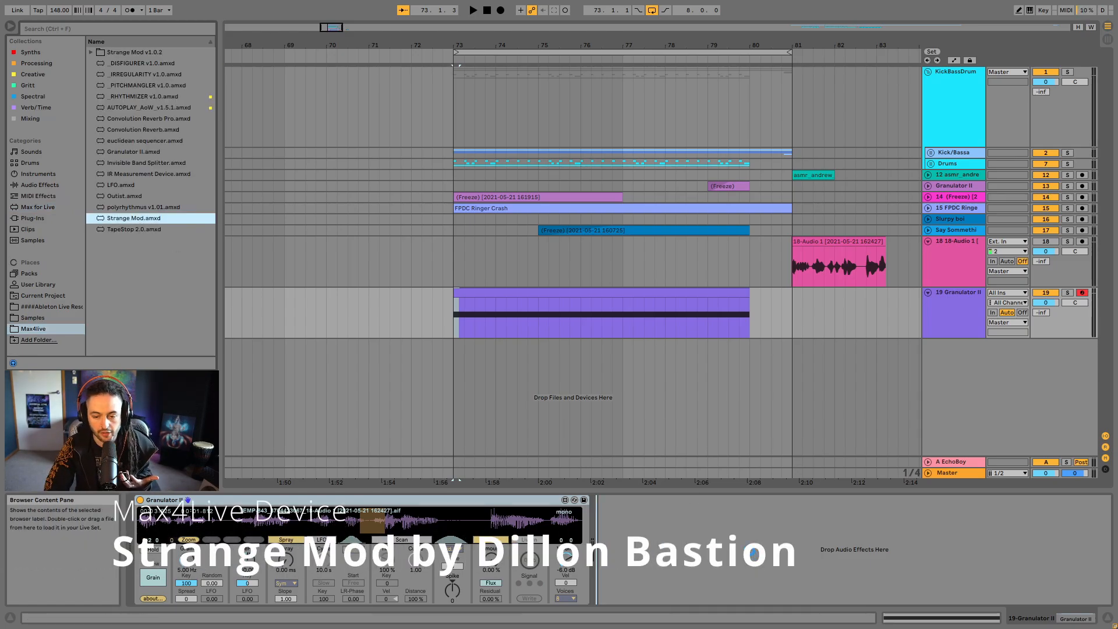
pyautogui.moveTo(752, 552); pyautogui.dragTo(751, 555)
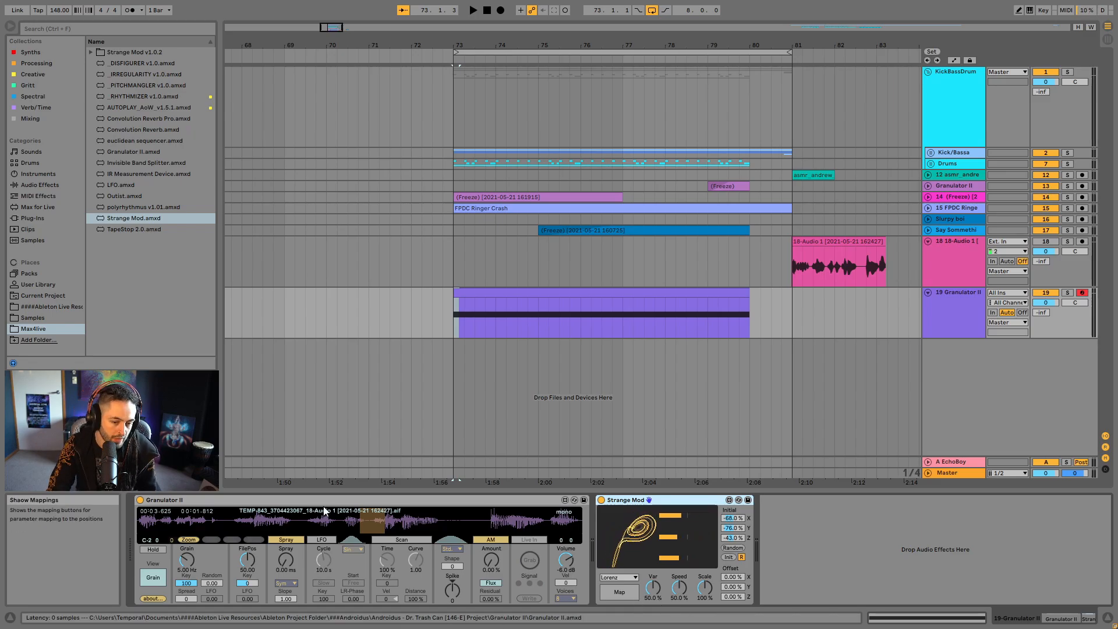
# - Map Strange Mod's X position to Granulator II's Grain and its Y position to FilePos
pyautogui.click(627, 592)
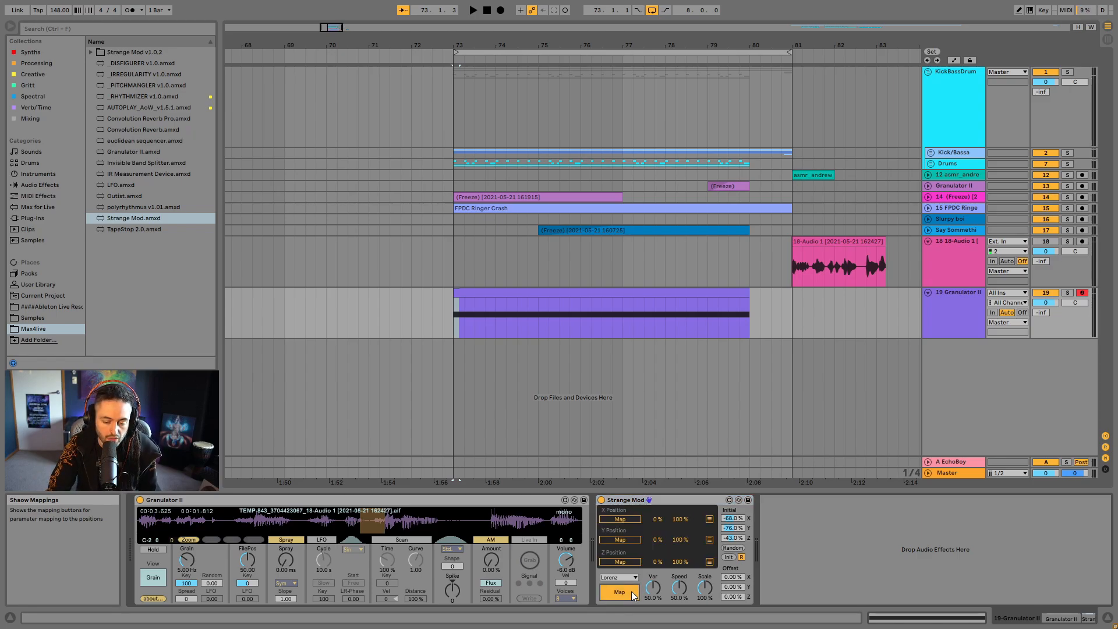
pyautogui.click(628, 519)
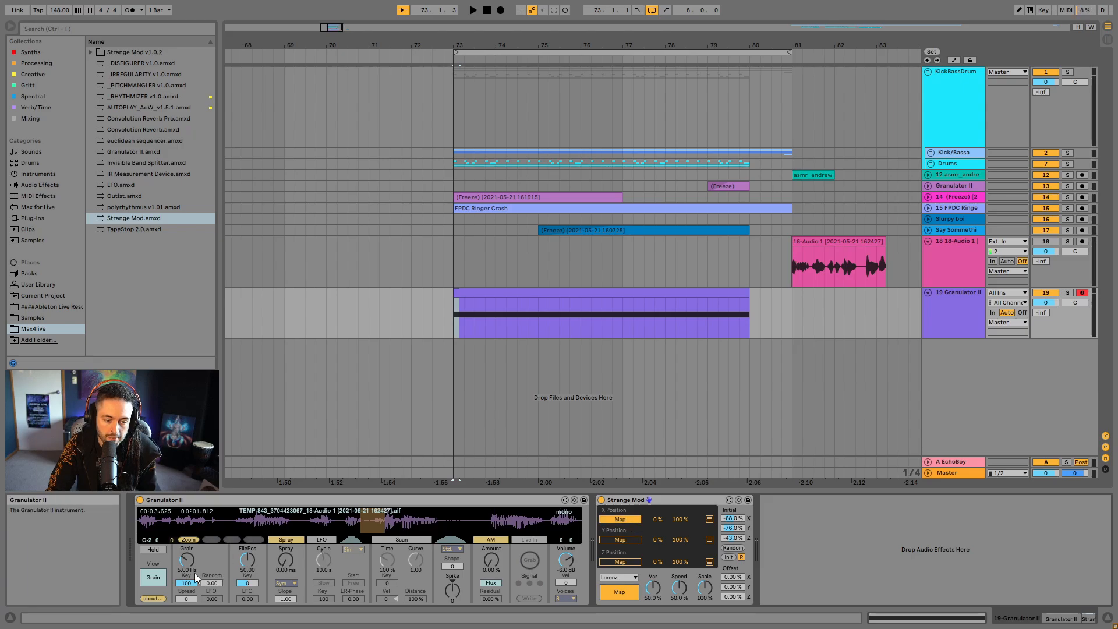
pyautogui.click(186, 561)
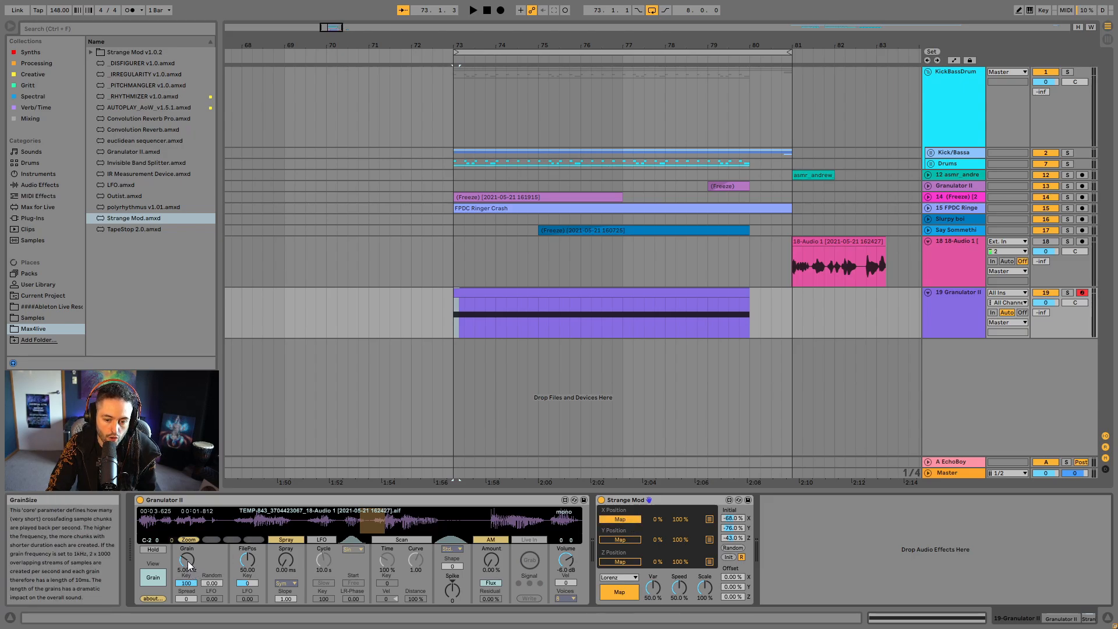
pyautogui.click(617, 541)
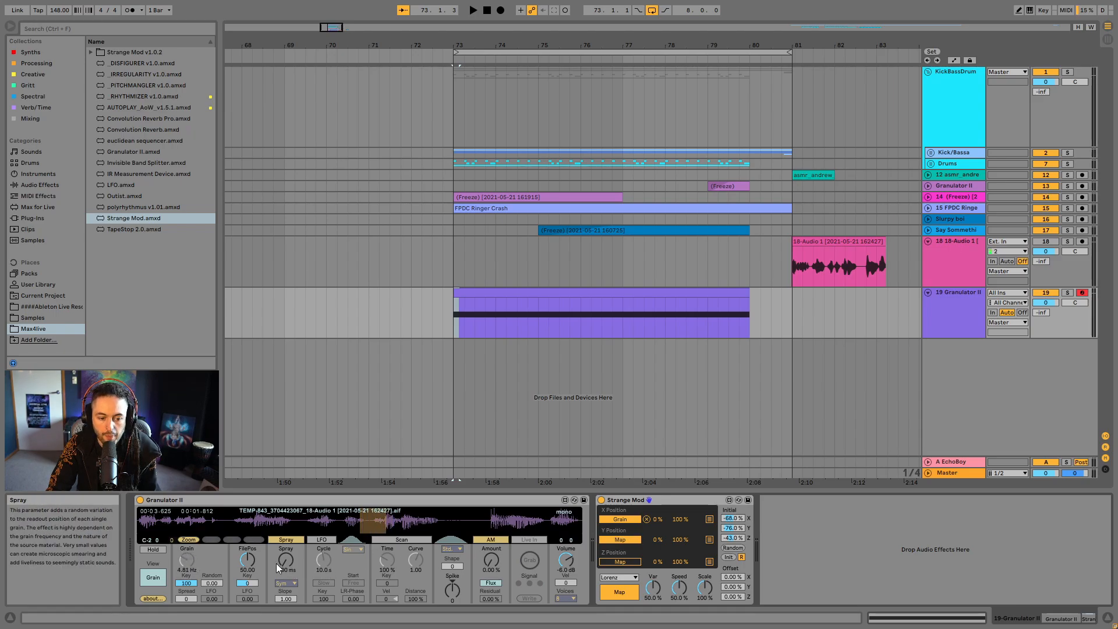
pyautogui.click(247, 560)
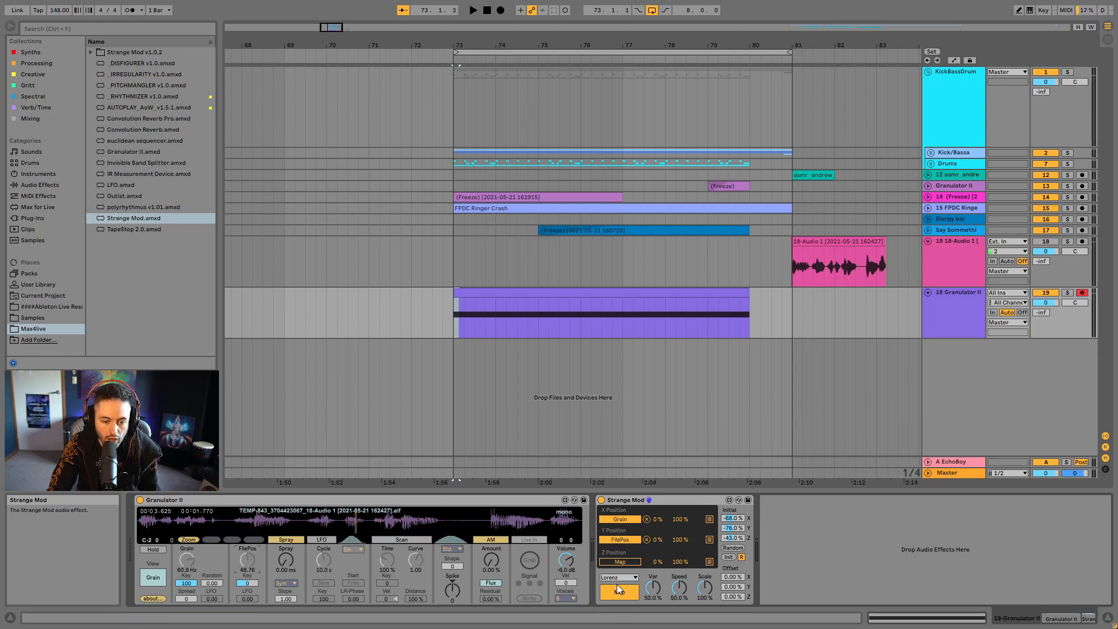
# - Map Strange Mod's Z position to Granulator II's pitch tuning with a 25% minimum, and limit the Grain modulation to 25–60%
pyautogui.click(162, 575)
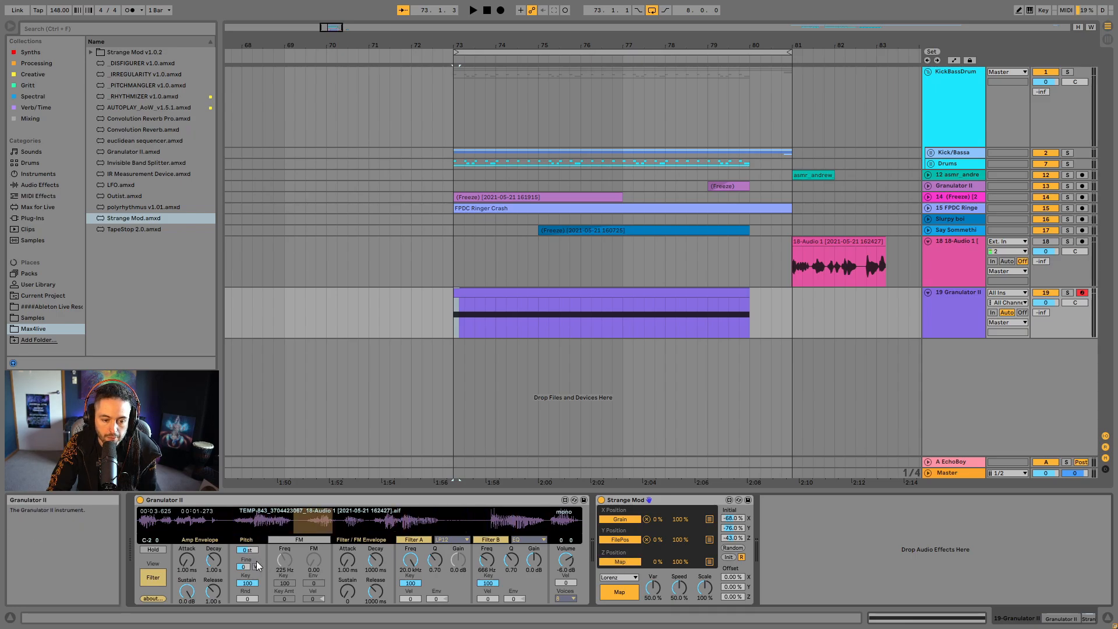
pyautogui.click(247, 550)
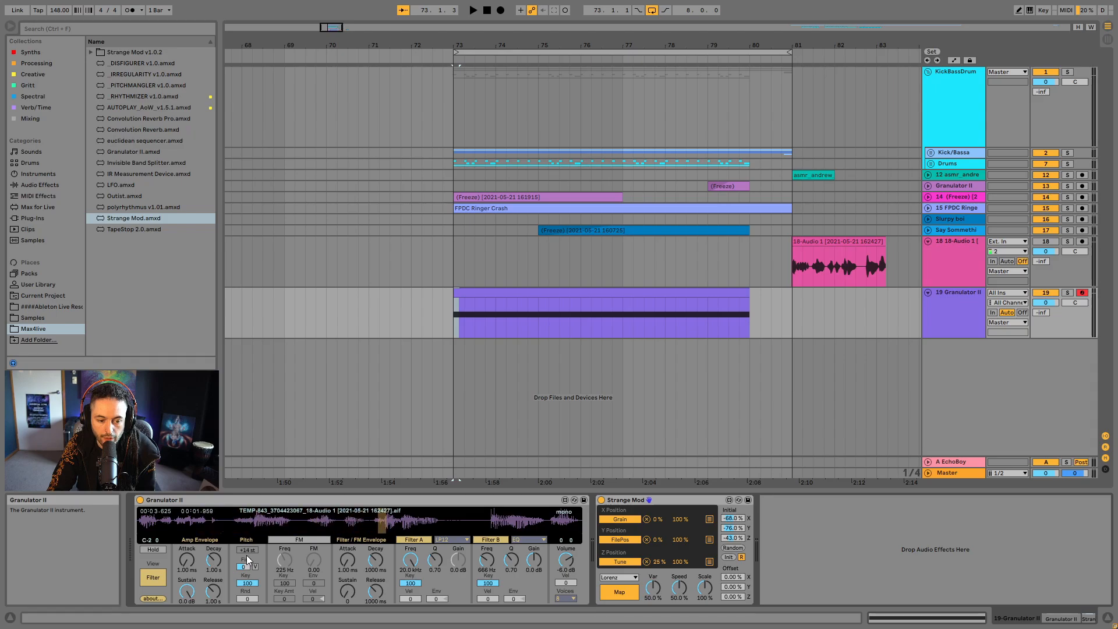
pyautogui.click(159, 581)
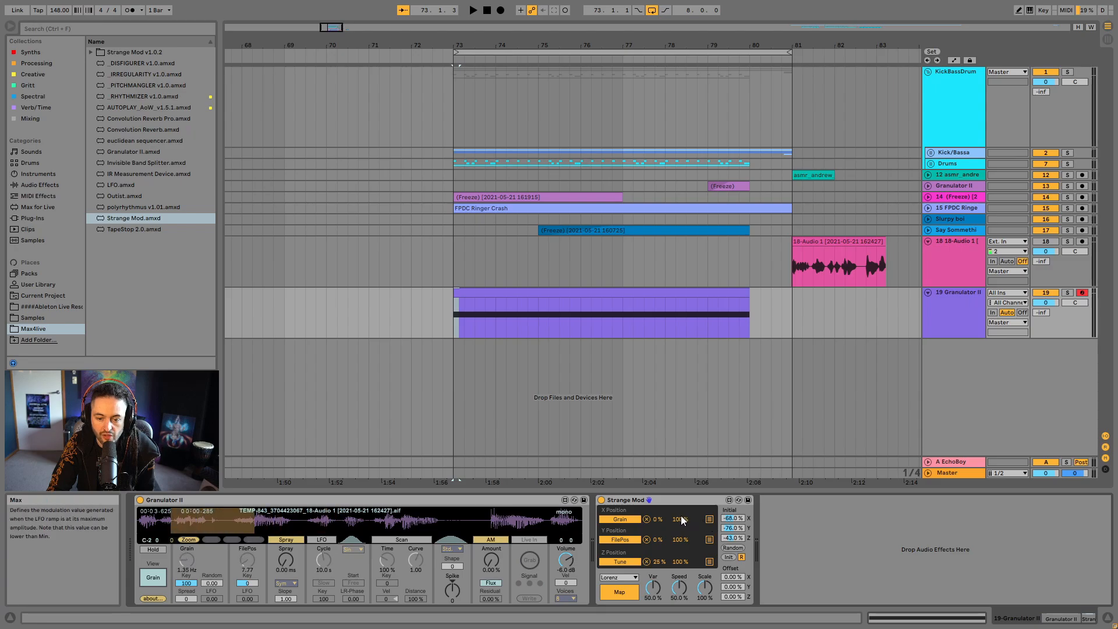
pyautogui.moveTo(680, 519)
pyautogui.mouseDown()
pyautogui.moveTo(680, 542)
pyautogui.moveTo(651, 508)
pyautogui.moveTo(678, 520)
pyautogui.mouseUp()
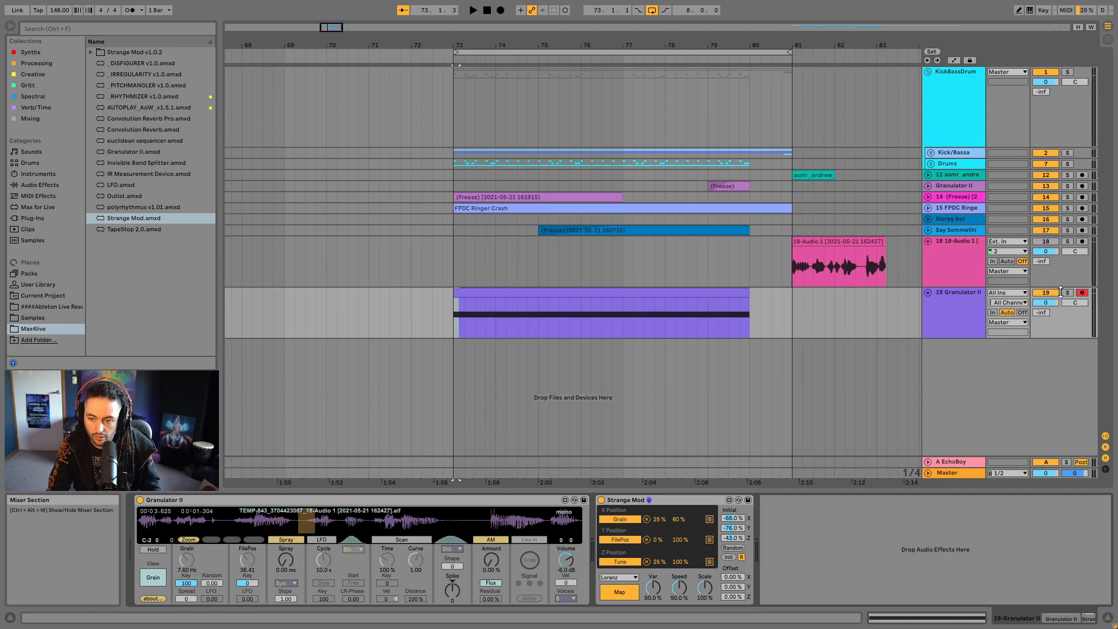
# - Audition the new Granulator II clip with its track soloed, and raise the track's send to A EchoBoy to 0 dB
pyautogui.click(602, 294)
pyautogui.press('space')
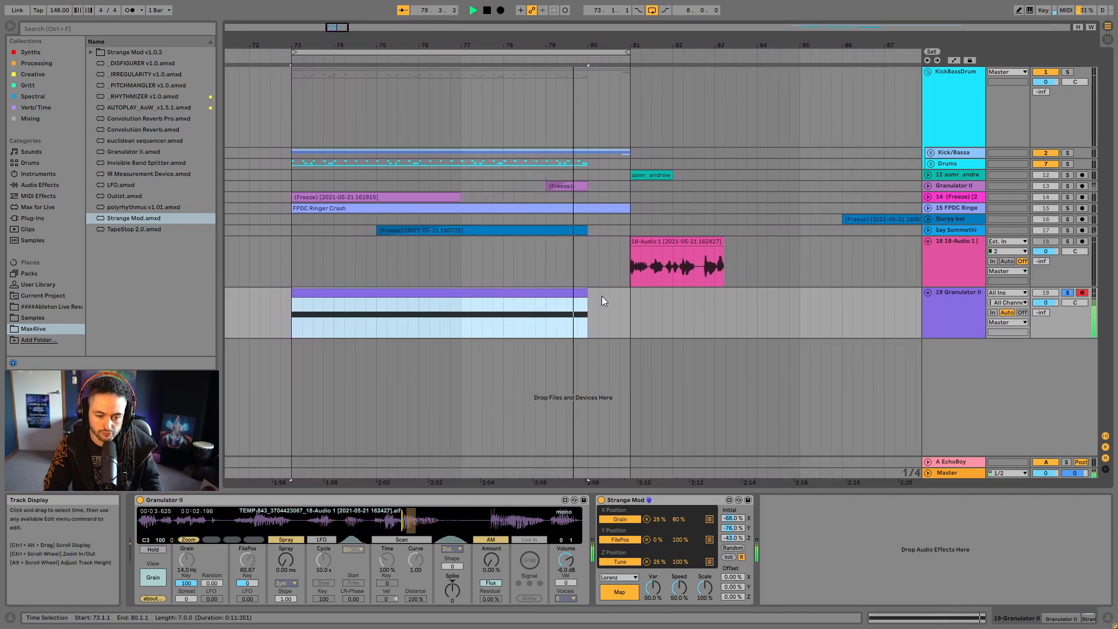
pyautogui.press('space')
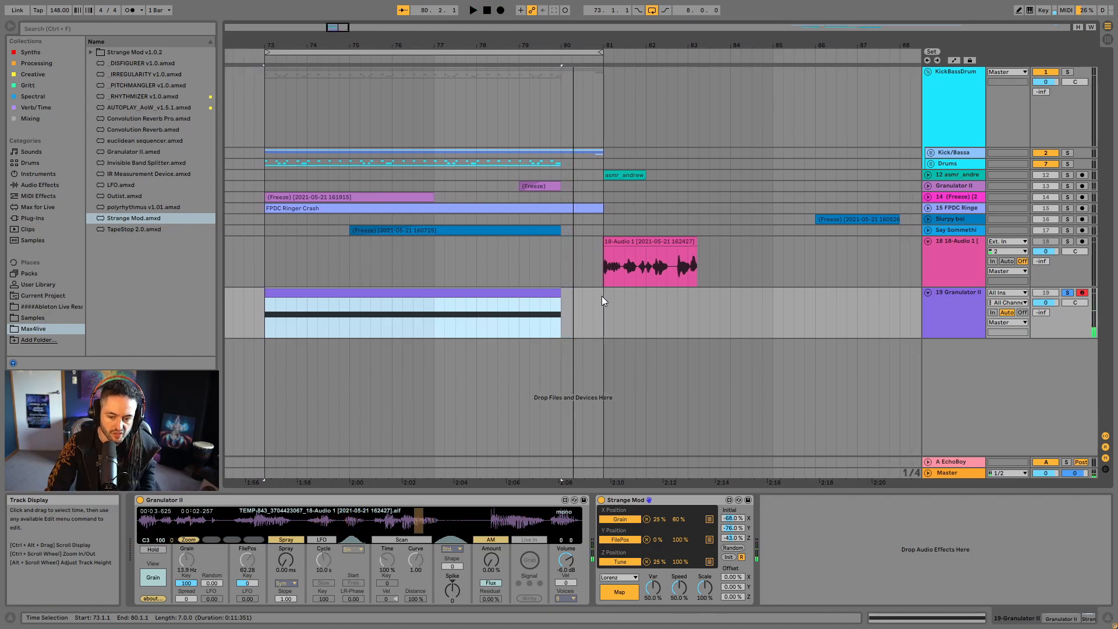
pyautogui.moveTo(1041, 313); pyautogui.dragTo(1047, 275)
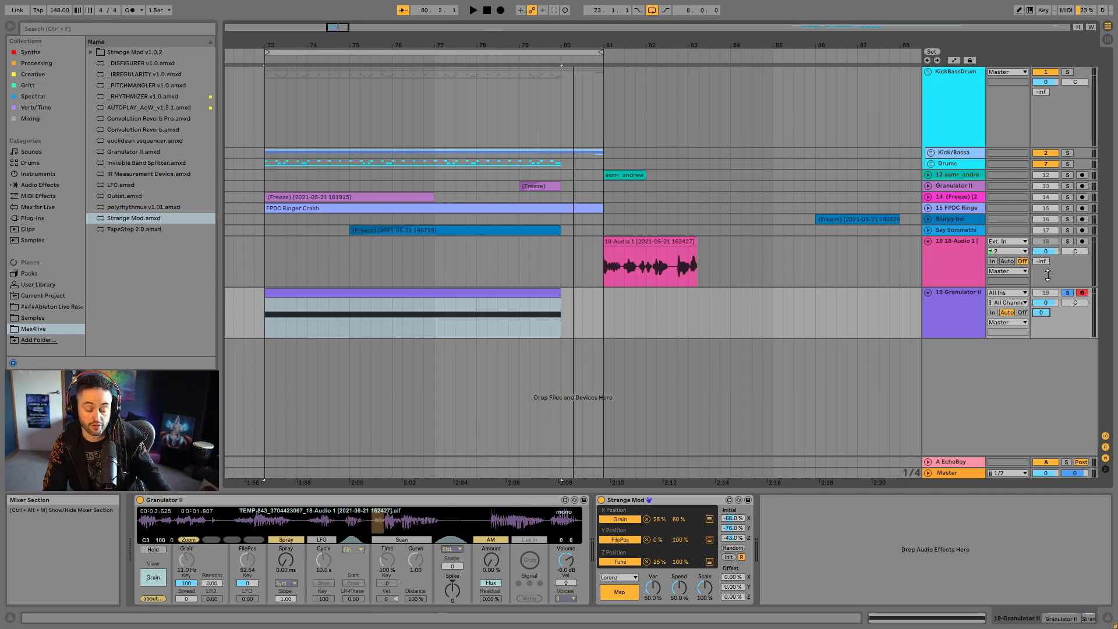
pyautogui.press('space')
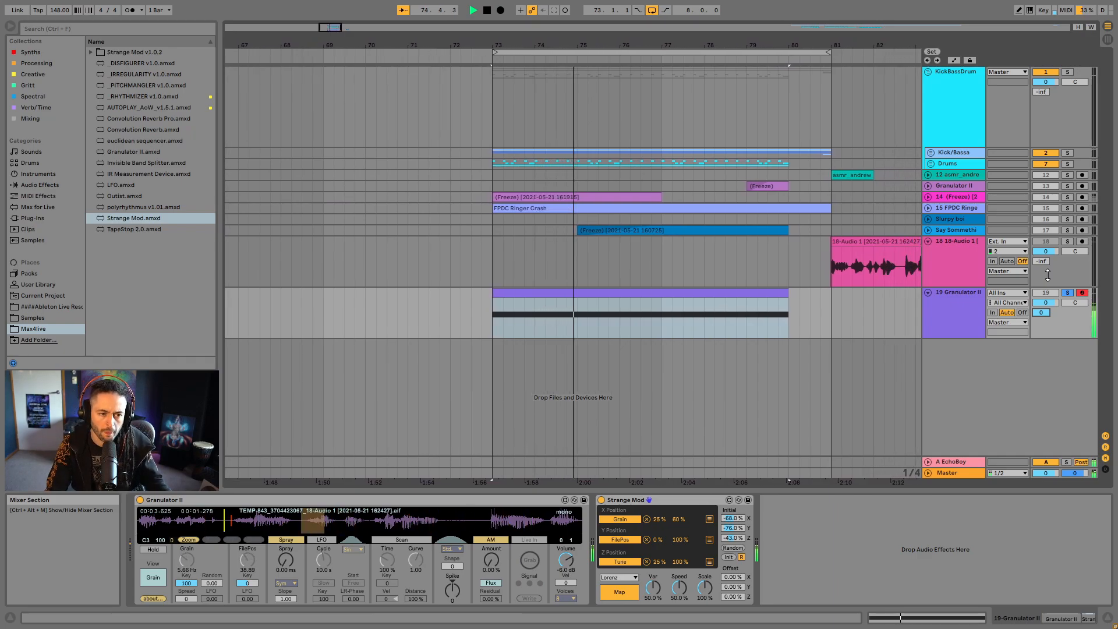
# - Find FabFilter Pro-Q 3 among the plug-ins and load it on the new Granulator II track after Strange Mod
pyautogui.click(39, 208)
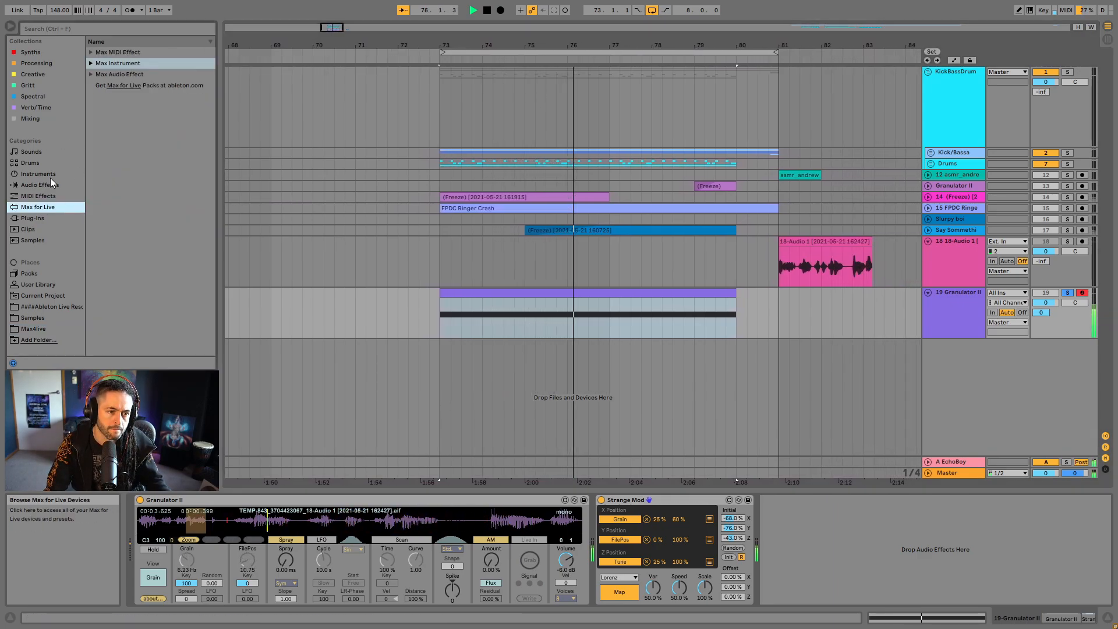
pyautogui.click(37, 218)
pyautogui.click(59, 26)
pyautogui.write('pr')
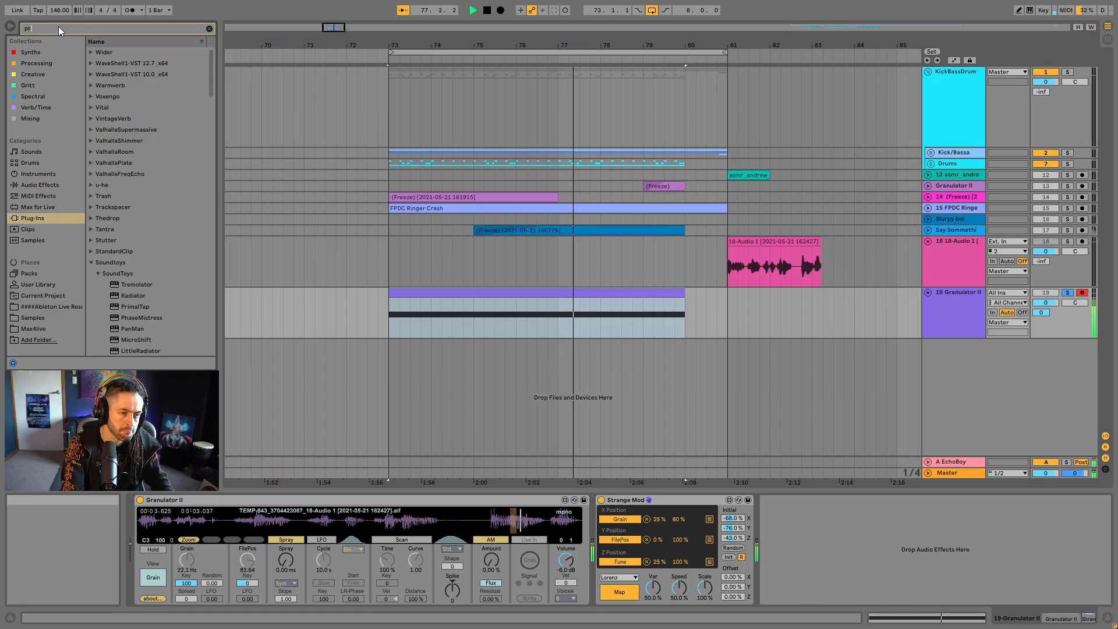
pyautogui.write('o q')
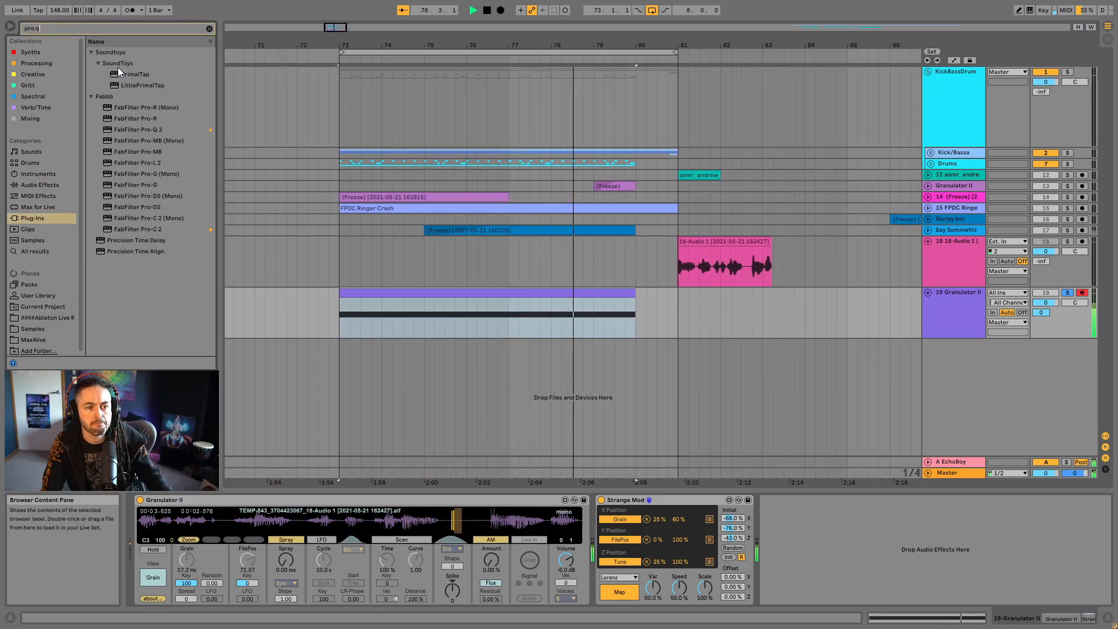
pyautogui.doubleClick(136, 64)
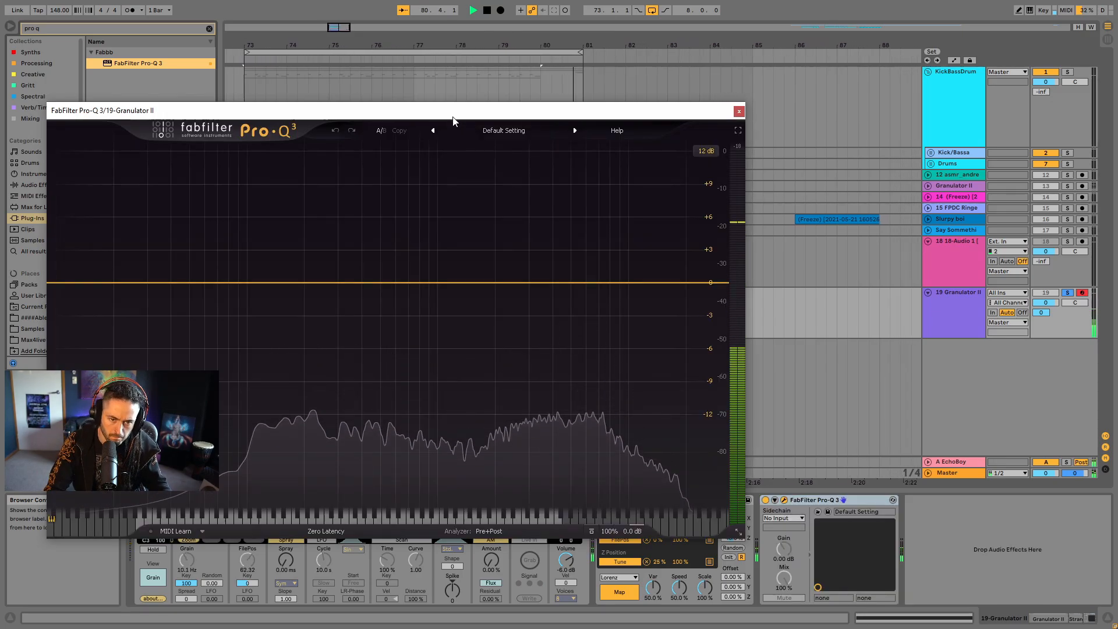
pyautogui.moveTo(454, 116); pyautogui.dragTo(691, 108)
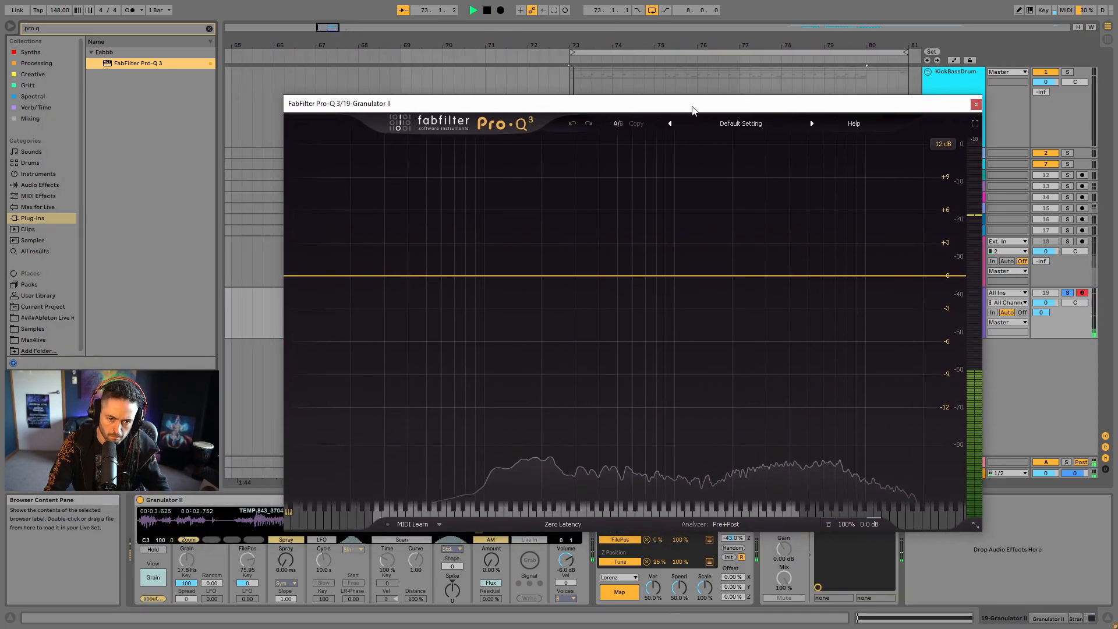
# - Add a 12 dB/oct low cut at about 216 Hz in Pro-Q 3
pyautogui.press('space')
pyautogui.doubleClick(326, 275)
pyautogui.moveTo(376, 462); pyautogui.dragTo(410, 403)
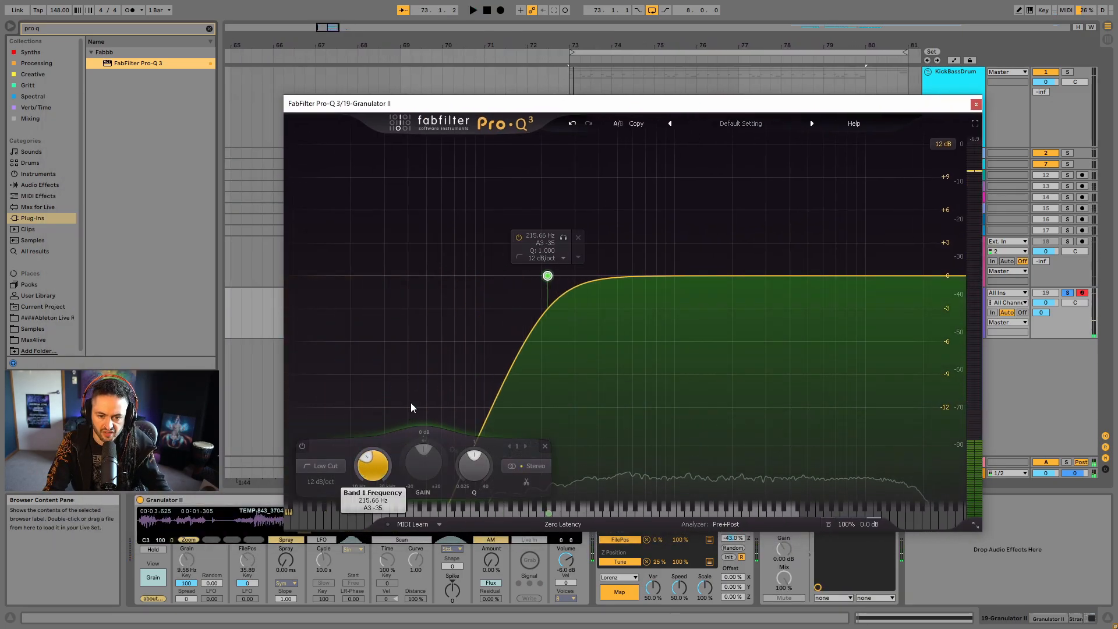
pyautogui.press('space')
# - Add a 12 dB/oct high cut in Pro-Q 3 and set its frequency to 7000 Hz
pyautogui.doubleClick(940, 276)
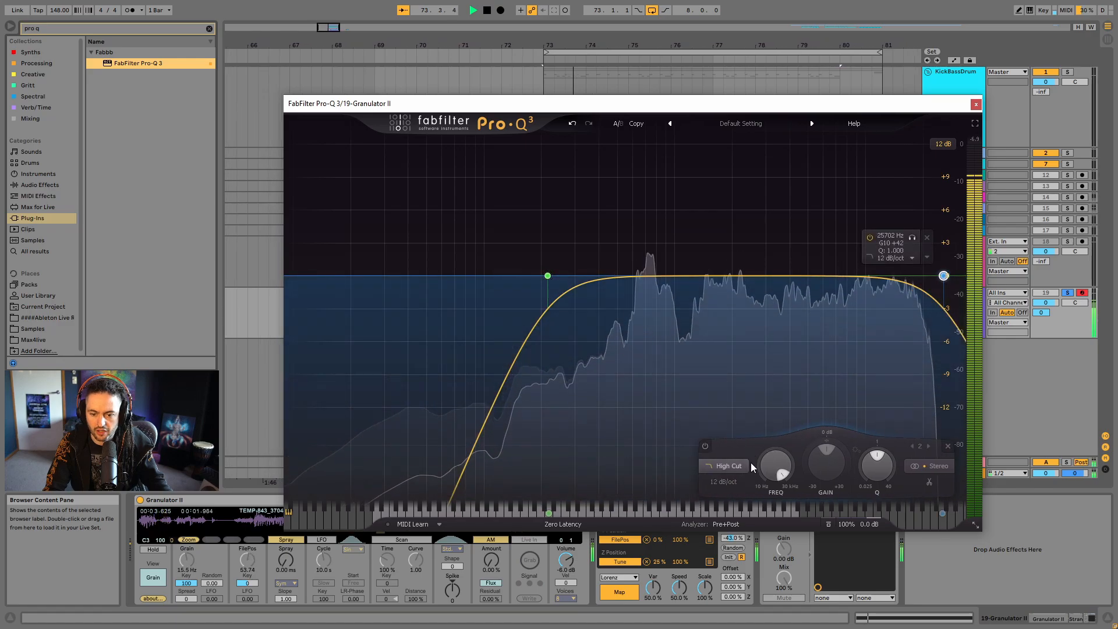
pyautogui.scroll(-5, 790, 482)
pyautogui.doubleClick(785, 477)
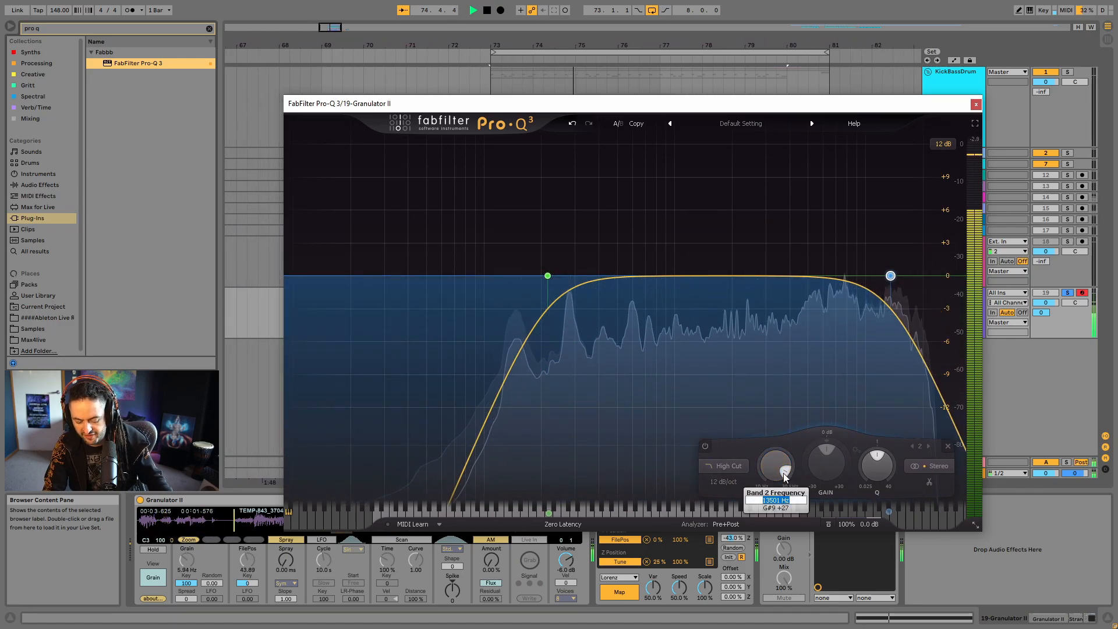
pyautogui.write('7000')
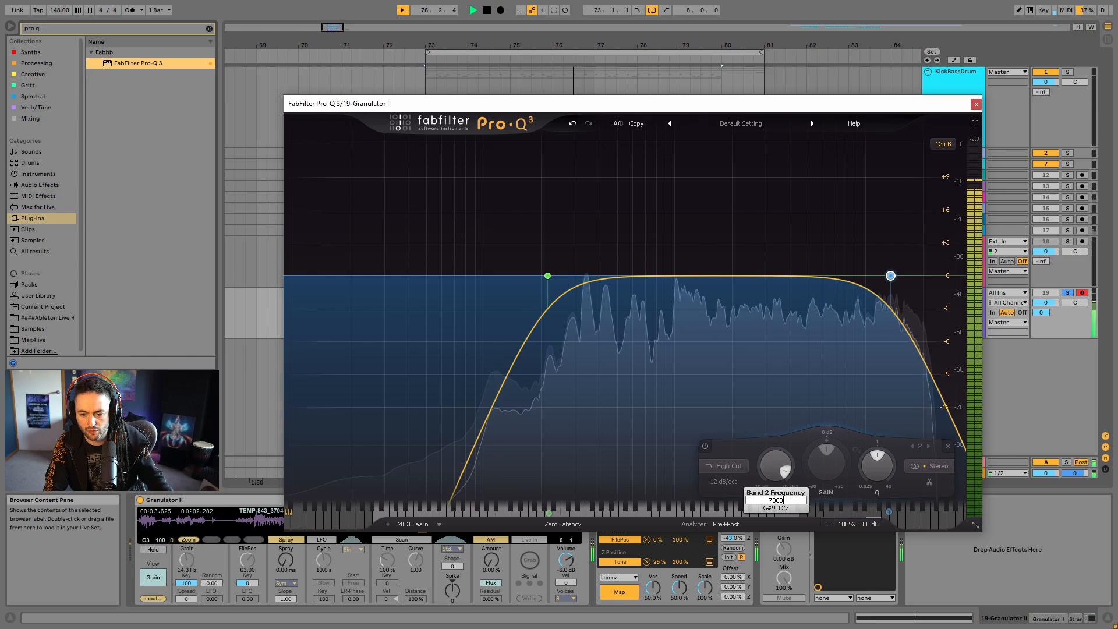
pyautogui.press('Return')
# - Steepen the Pro-Q 3 low cut to 18 dB/oct at about 223 Hz and close the equalizer window
pyautogui.click(547, 275)
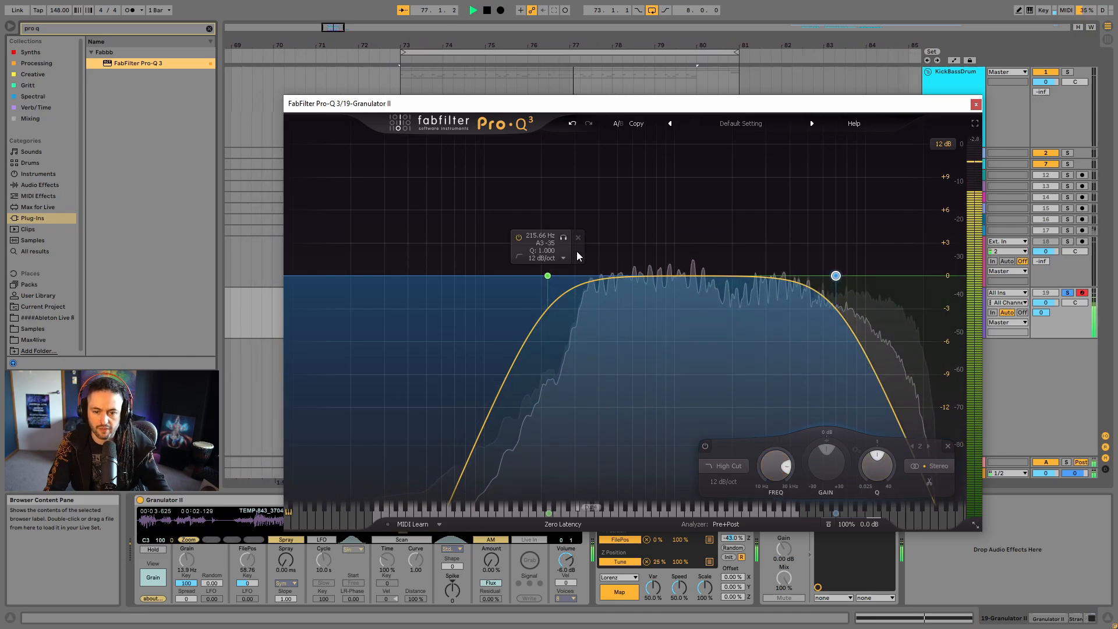
pyautogui.moveTo(547, 275); pyautogui.dragTo(550, 275)
pyautogui.keyDown('alt'); pyautogui.keyDown('shift'); pyautogui.click(551, 275); pyautogui.keyUp('shift'); pyautogui.keyUp('alt')
pyautogui.press('space')
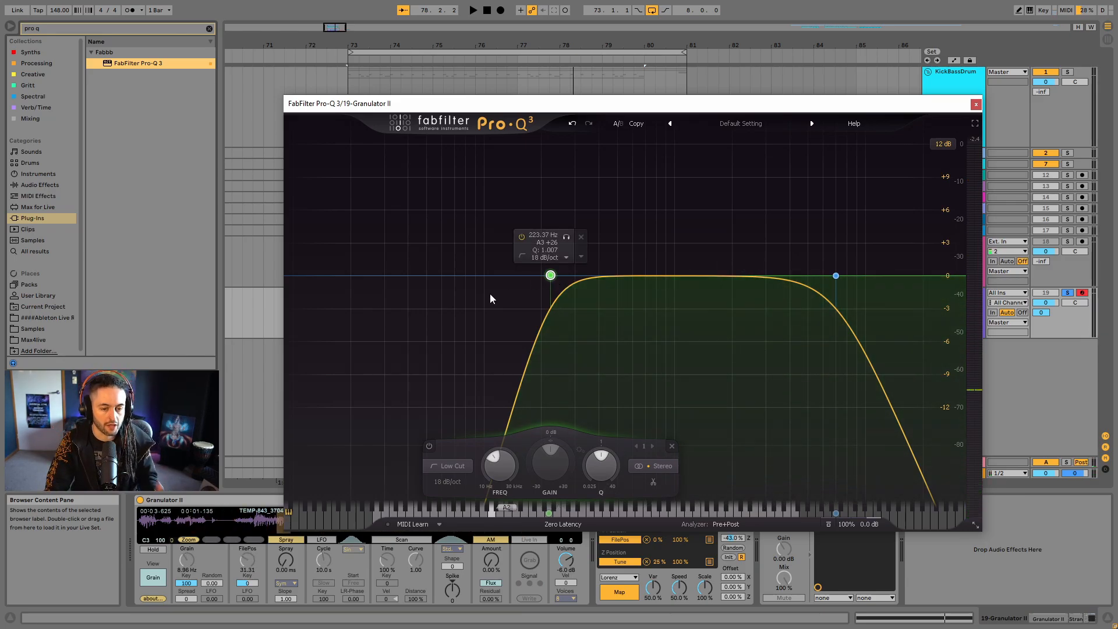
pyautogui.click(976, 105)
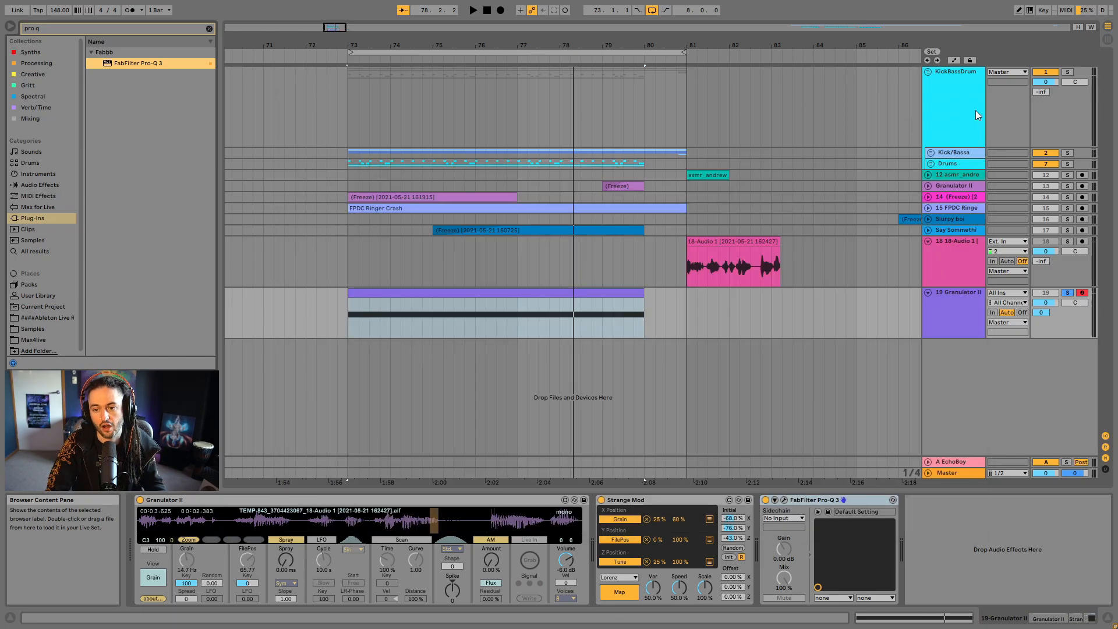
# - Set the new Granulator II track's volume to -15 dB
pyautogui.click(1057, 305)
pyautogui.write('-15')
pyautogui.press('Return')
# - Play the loop with the granular vocal unsoloed in the full mix, and solo its track again
pyautogui.press('space')
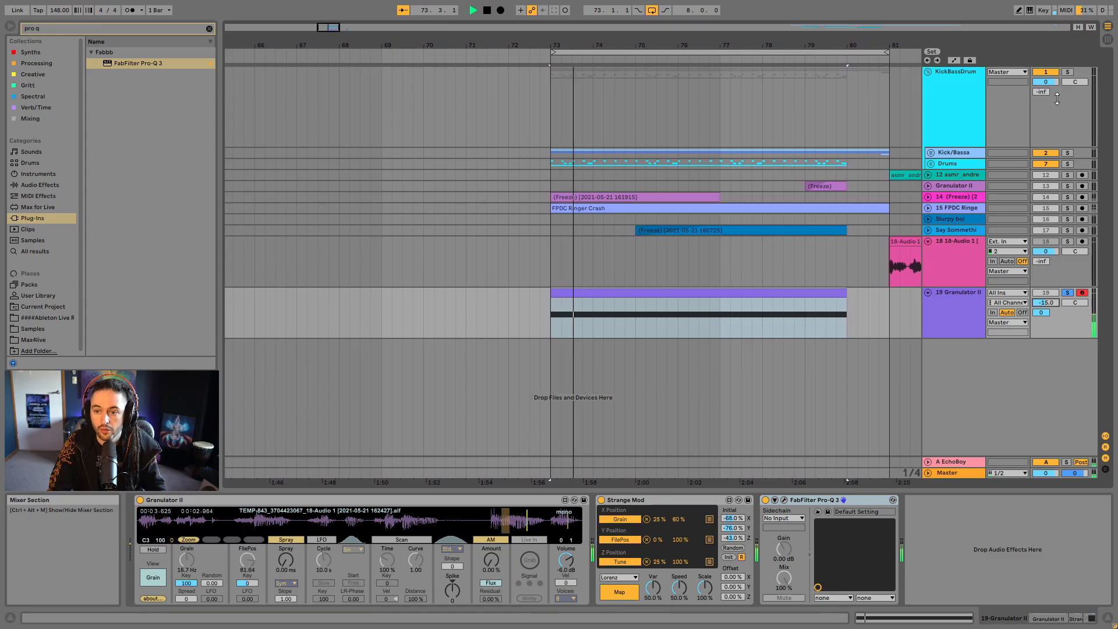
pyautogui.keyDown('ctrl'); pyautogui.click(1068, 72); pyautogui.keyUp('ctrl')
pyautogui.moveTo(693, 58); pyautogui.dragTo(618, 56)
pyautogui.click(1068, 293)
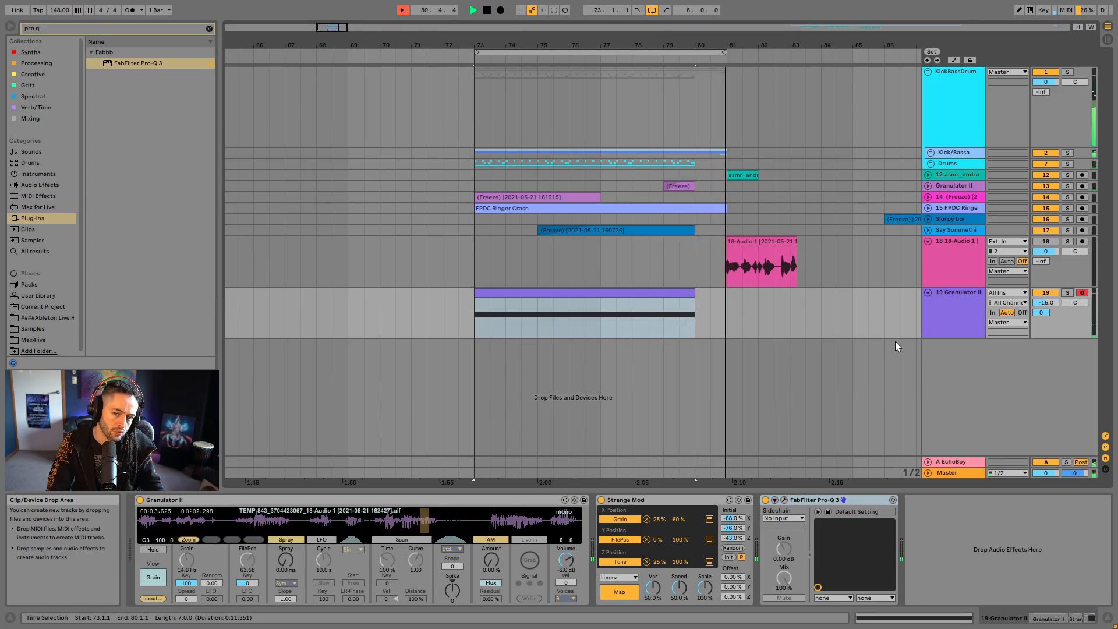
pyautogui.click(1068, 293)
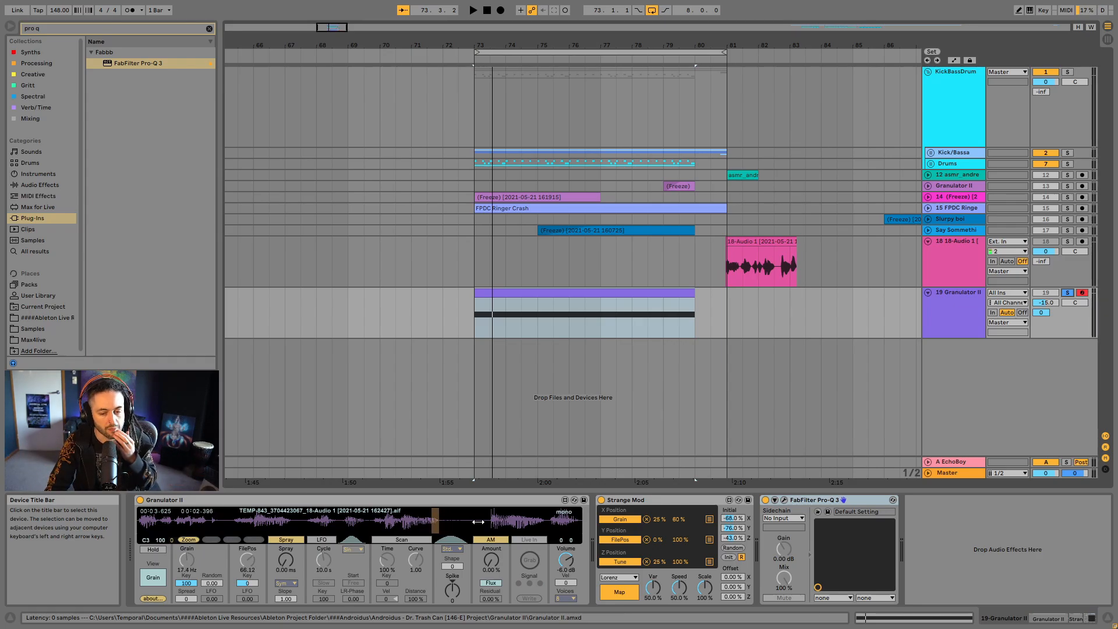
# - Switch Strange Mod's attractor to Rössler, set its speed to about 50% and play the loop
pyautogui.click(620, 576)
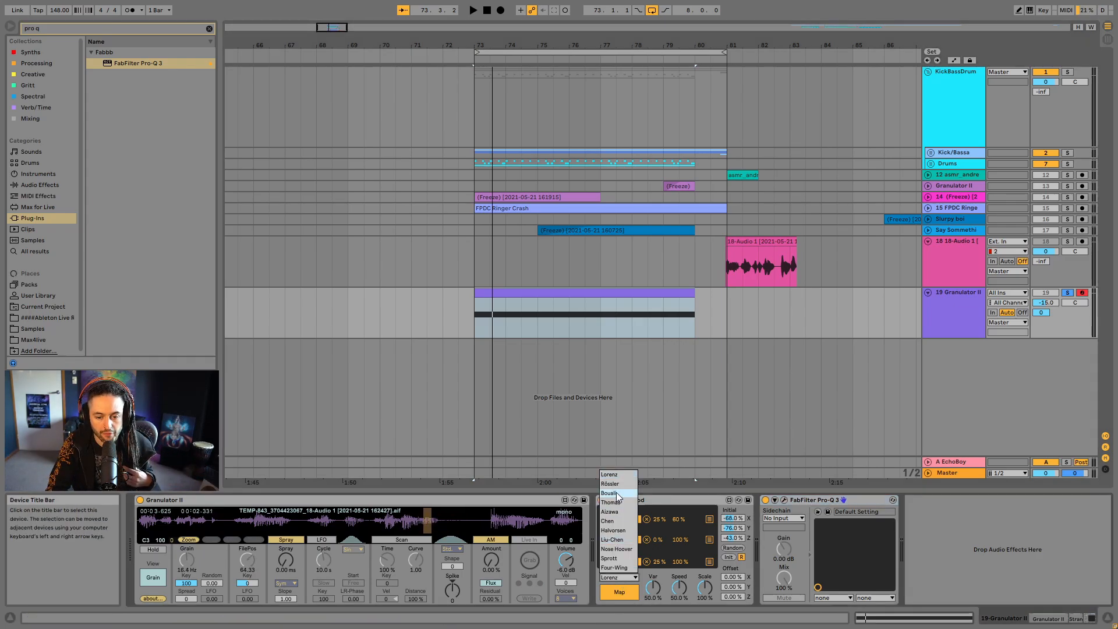
pyautogui.click(621, 592)
pyautogui.click(618, 577)
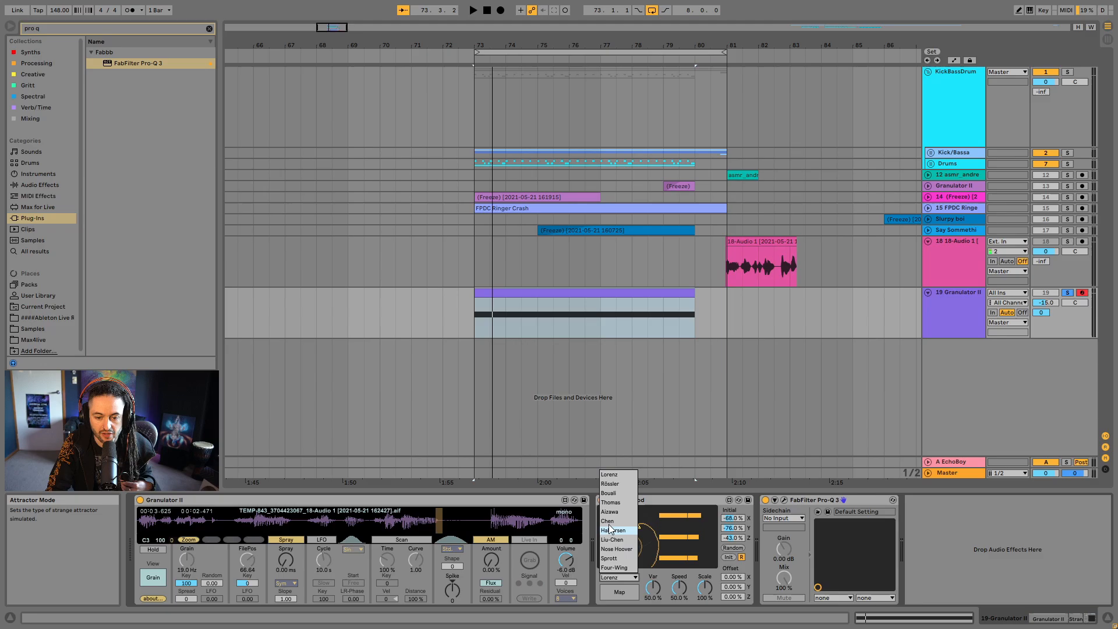
pyautogui.click(614, 483)
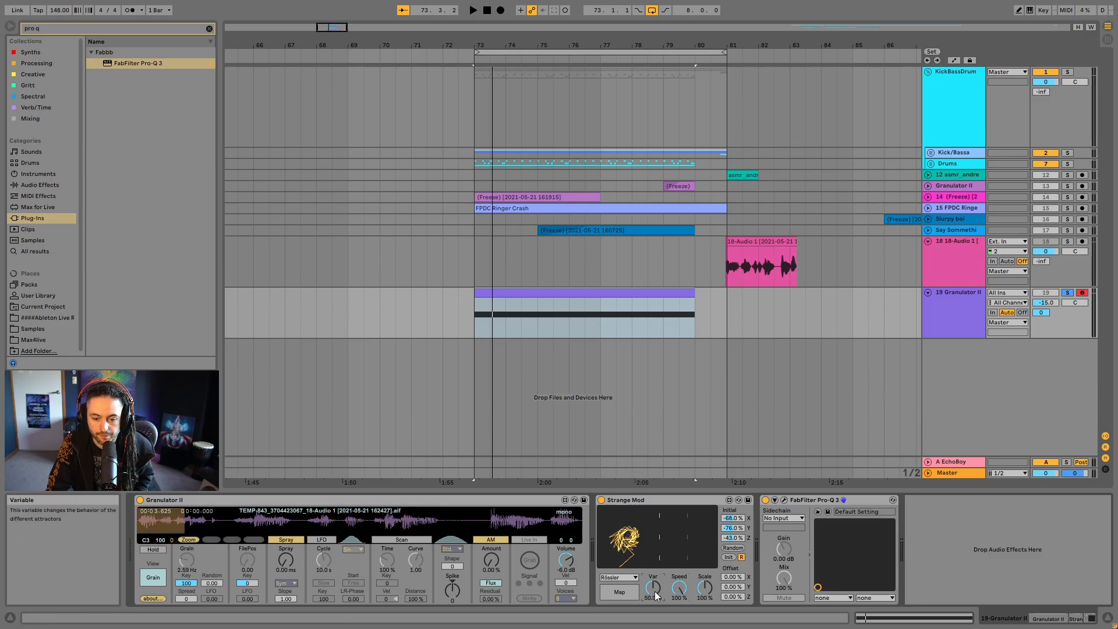
pyautogui.moveTo(708, 593); pyautogui.dragTo(708, 558)
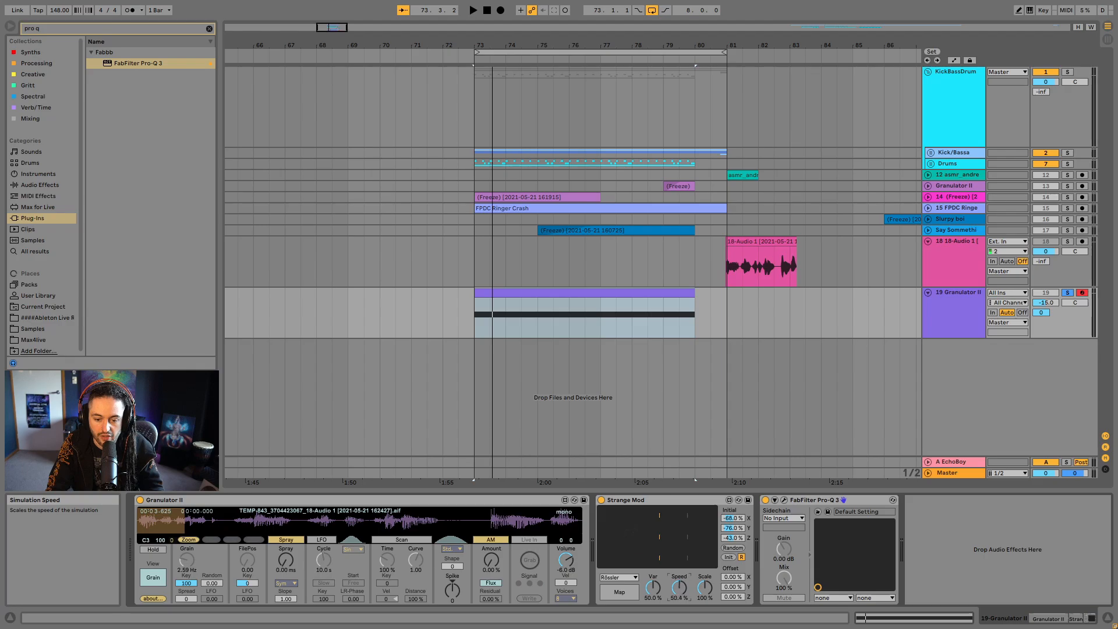
pyautogui.click(626, 595)
pyautogui.press('space')
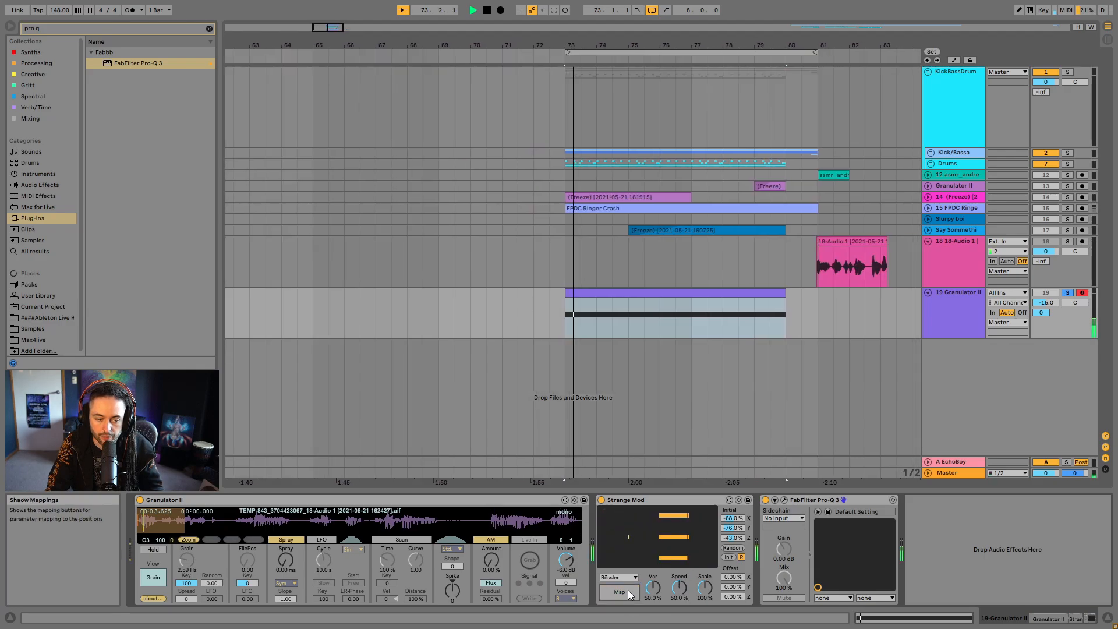
# - Try the Thomas and Nose Hoover attractors in Strange Mod on the granular vocal
pyautogui.click(634, 579)
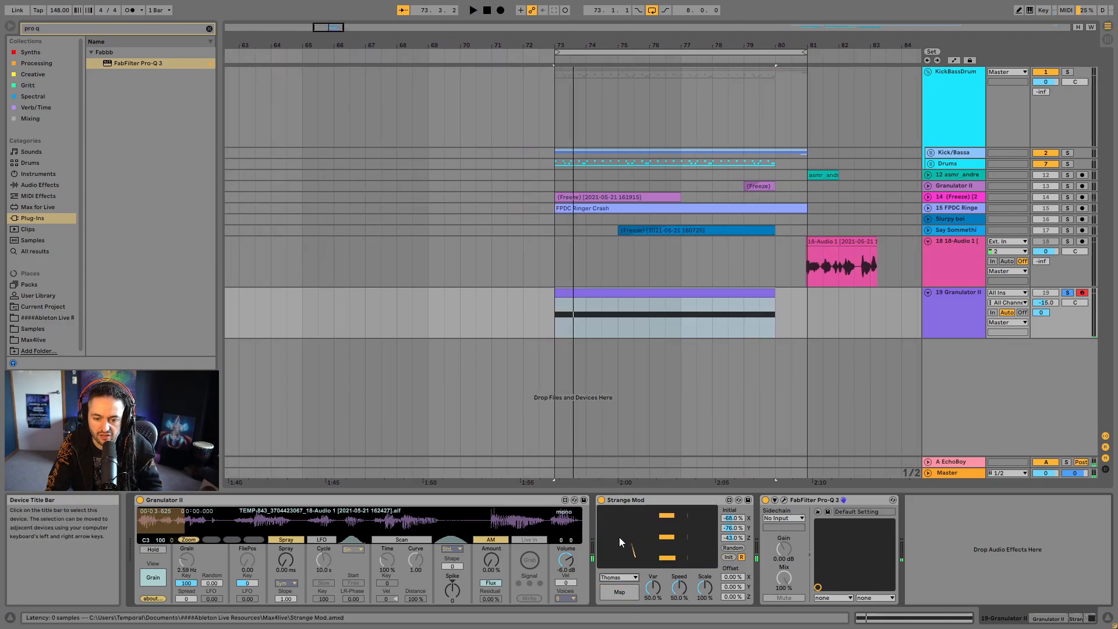
pyautogui.click(627, 591)
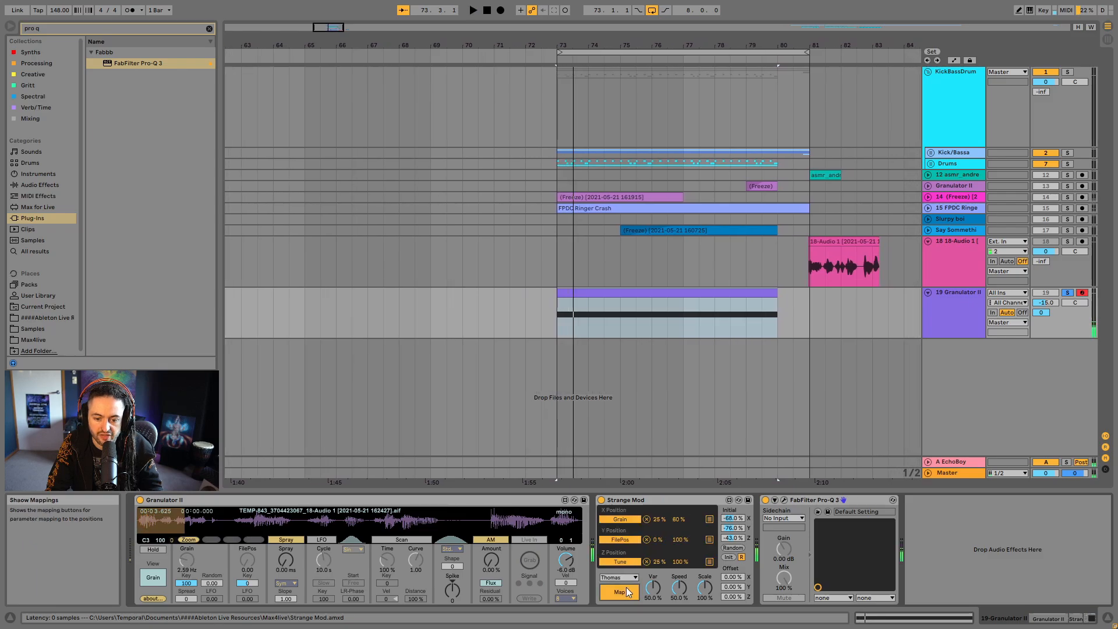
pyautogui.click(620, 588)
pyautogui.click(623, 577)
pyautogui.click(627, 585)
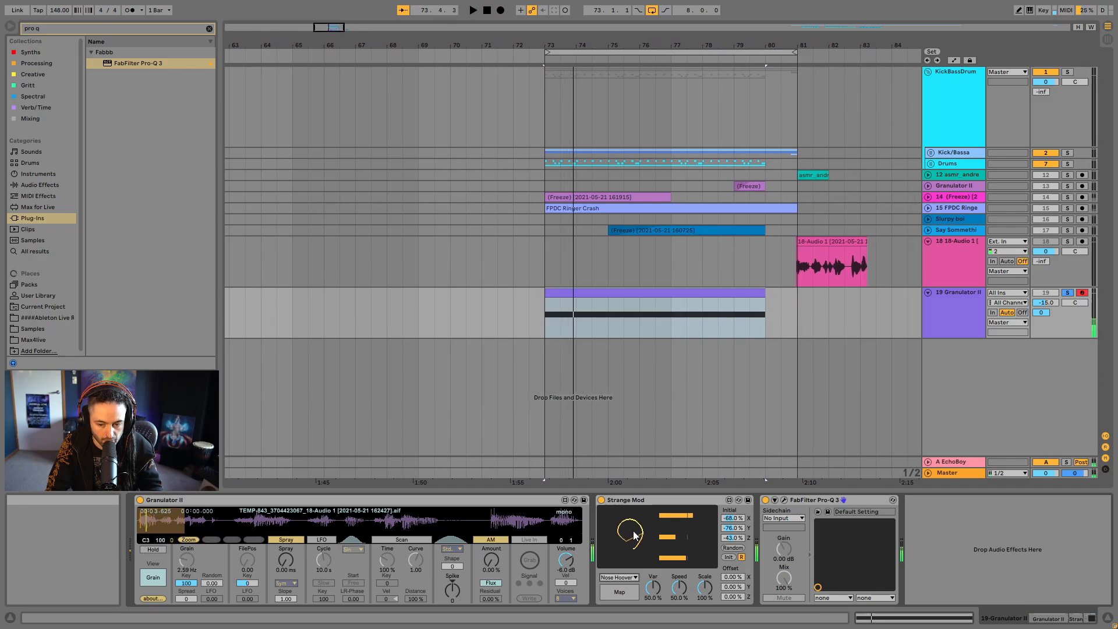
# - Delete Strange Mod and insert the Max for Live LFO audio effect between Granulator II and Pro-Q 3
pyautogui.click(630, 500)
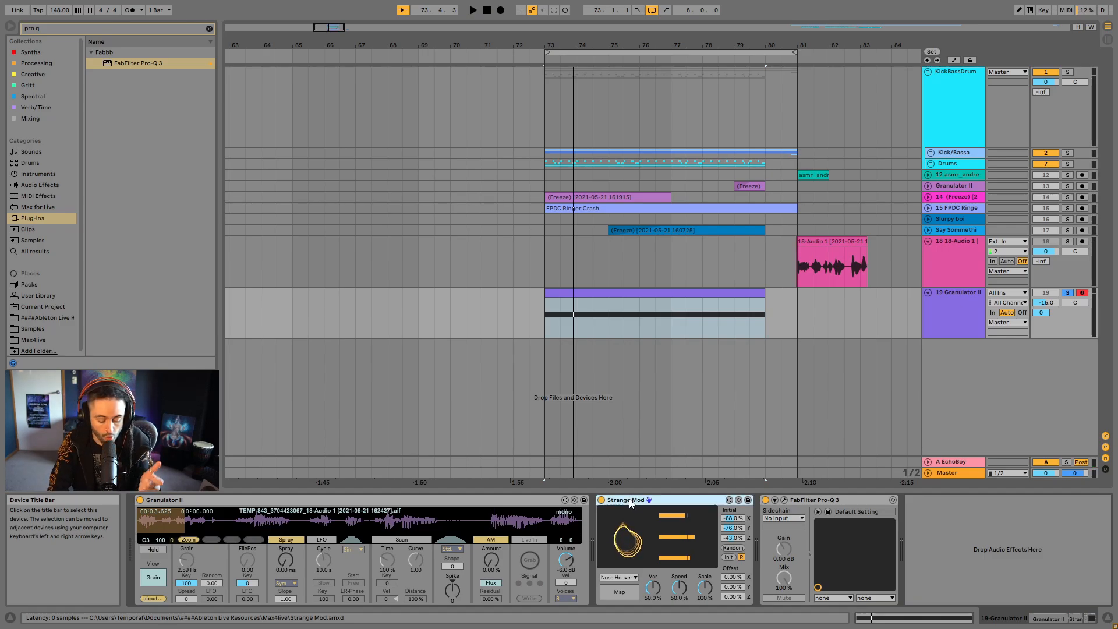
pyautogui.press('Delete')
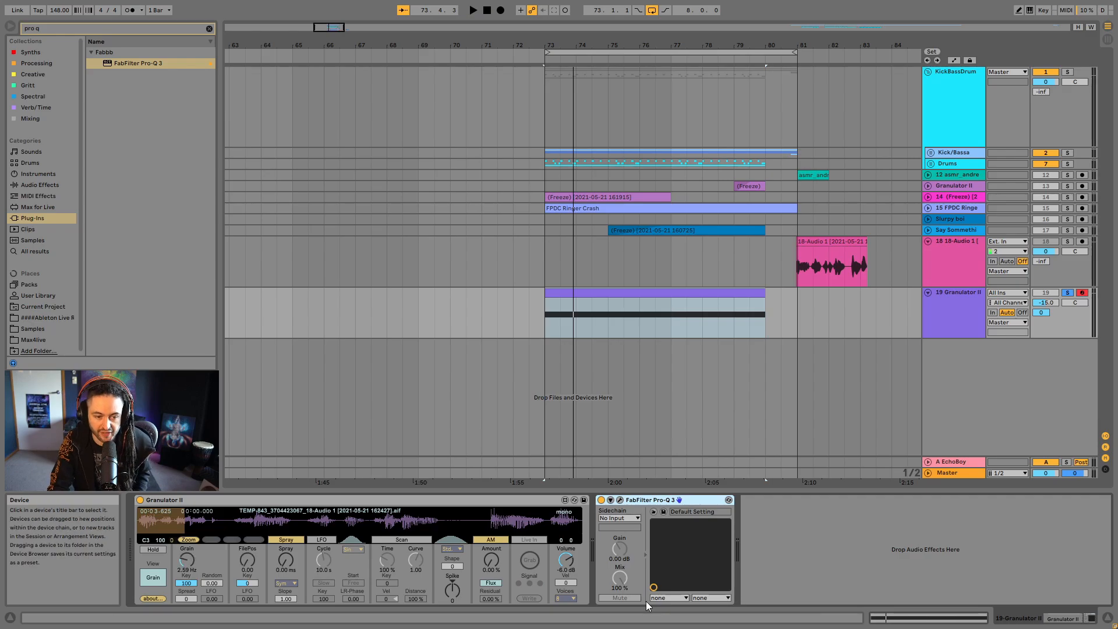
pyautogui.click(208, 28)
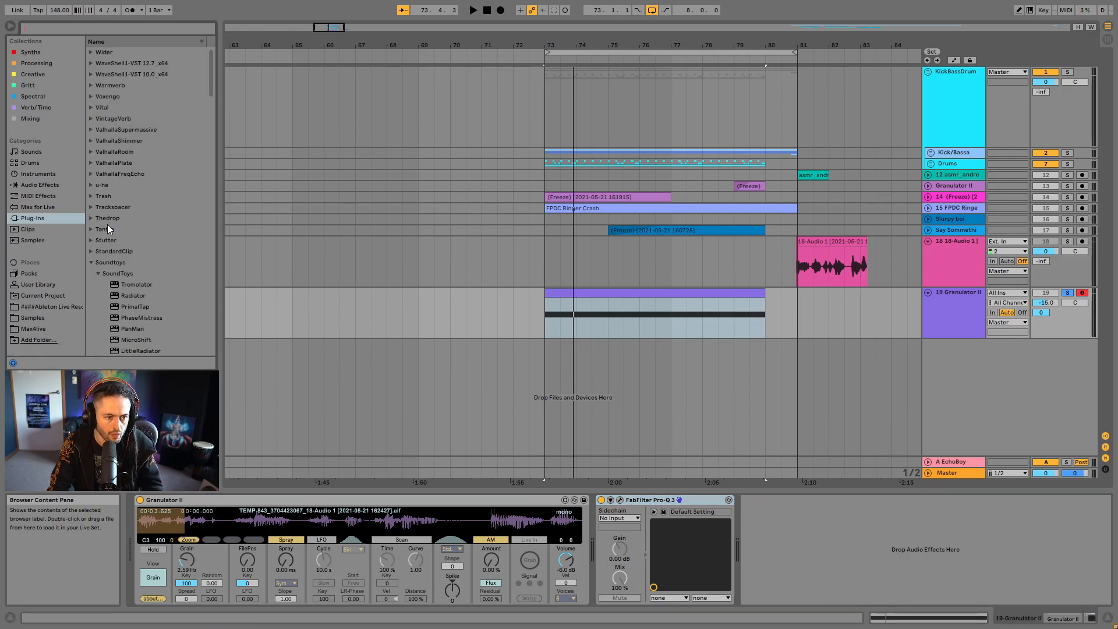
pyautogui.click(25, 209)
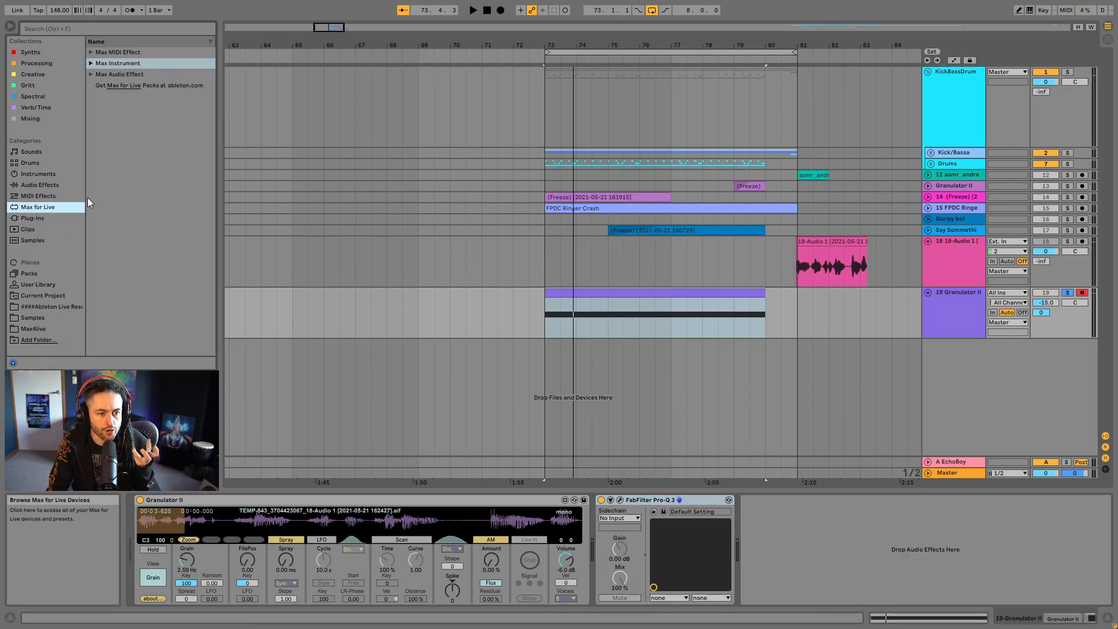
pyautogui.click(92, 76)
pyautogui.scroll(-10, 154, 326)
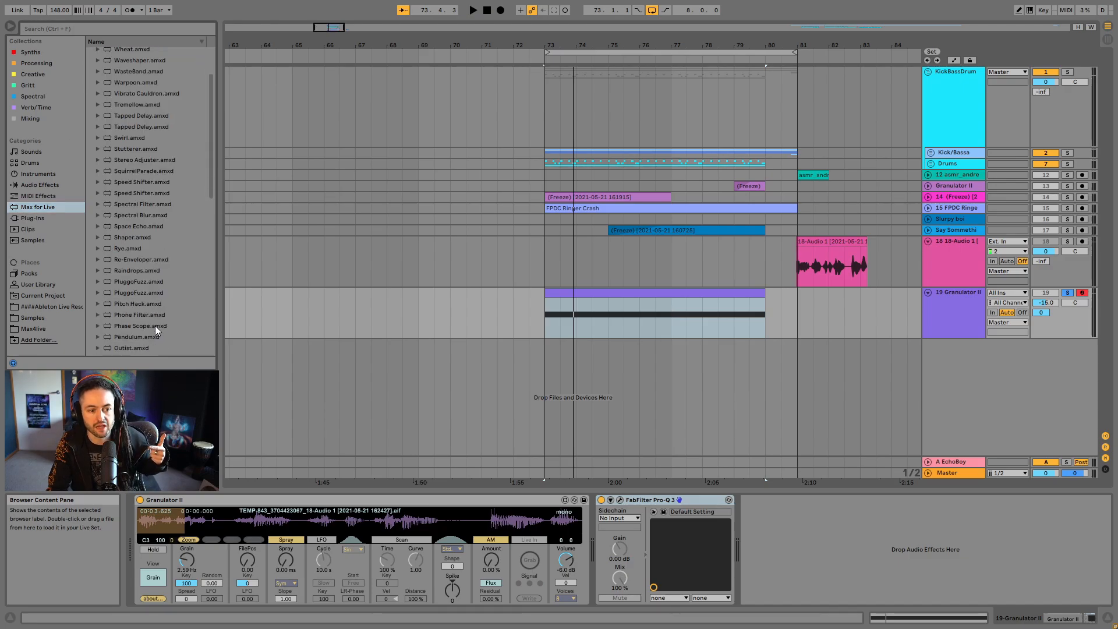
pyautogui.scroll(10, 157, 333)
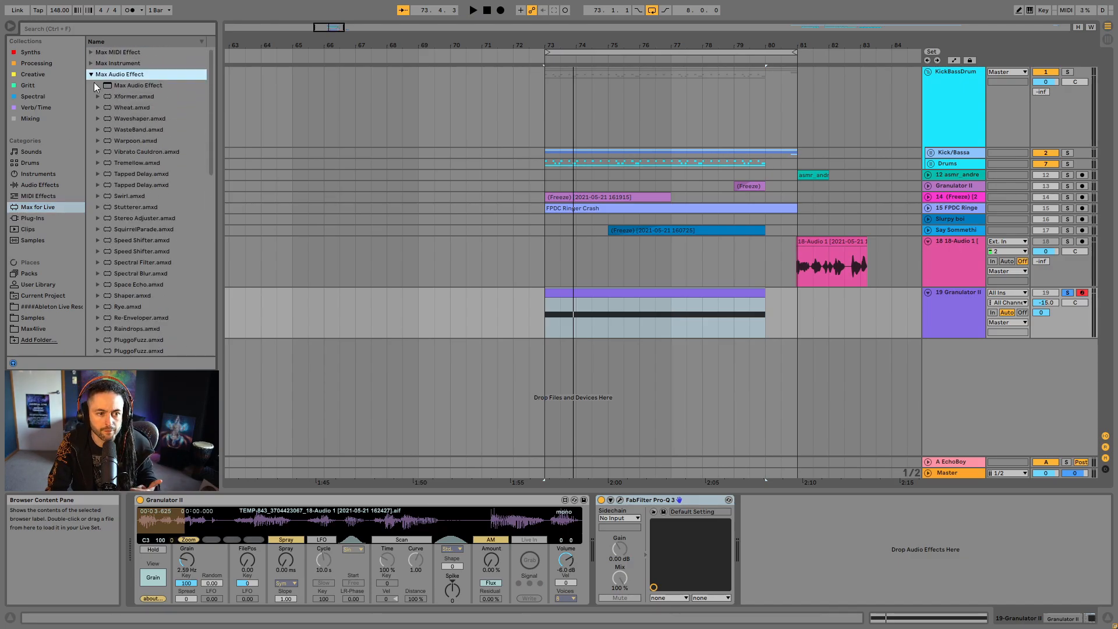
pyautogui.click(198, 96)
pyautogui.keyDown('shift'); pyautogui.click(206, 107); pyautogui.keyUp('shift')
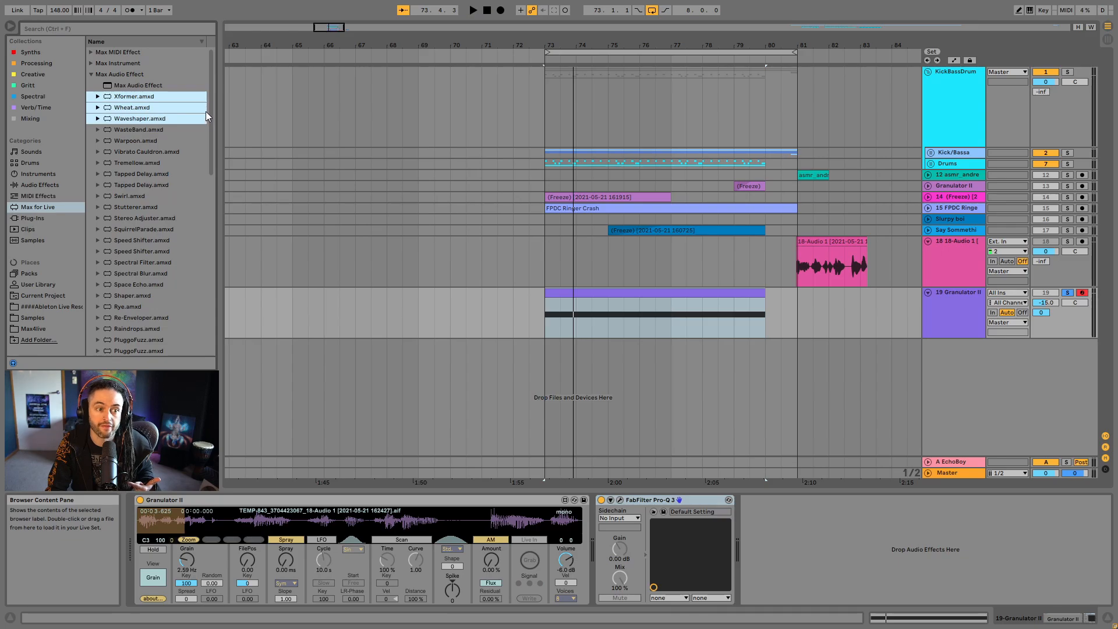
pyautogui.moveTo(210, 102); pyautogui.dragTo(221, 306)
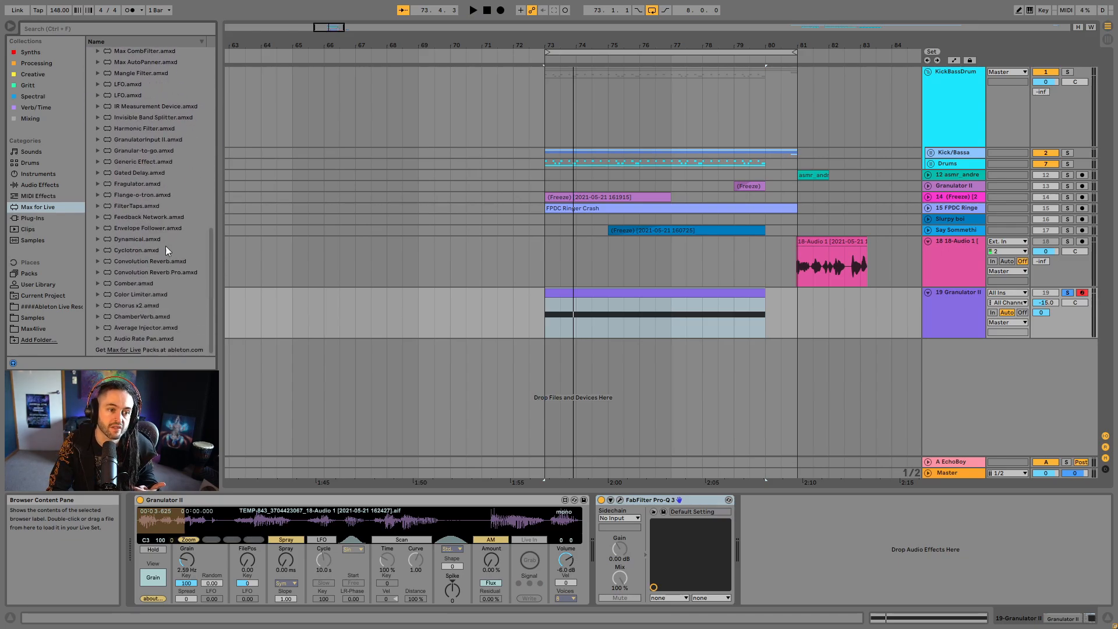
pyautogui.click(131, 96)
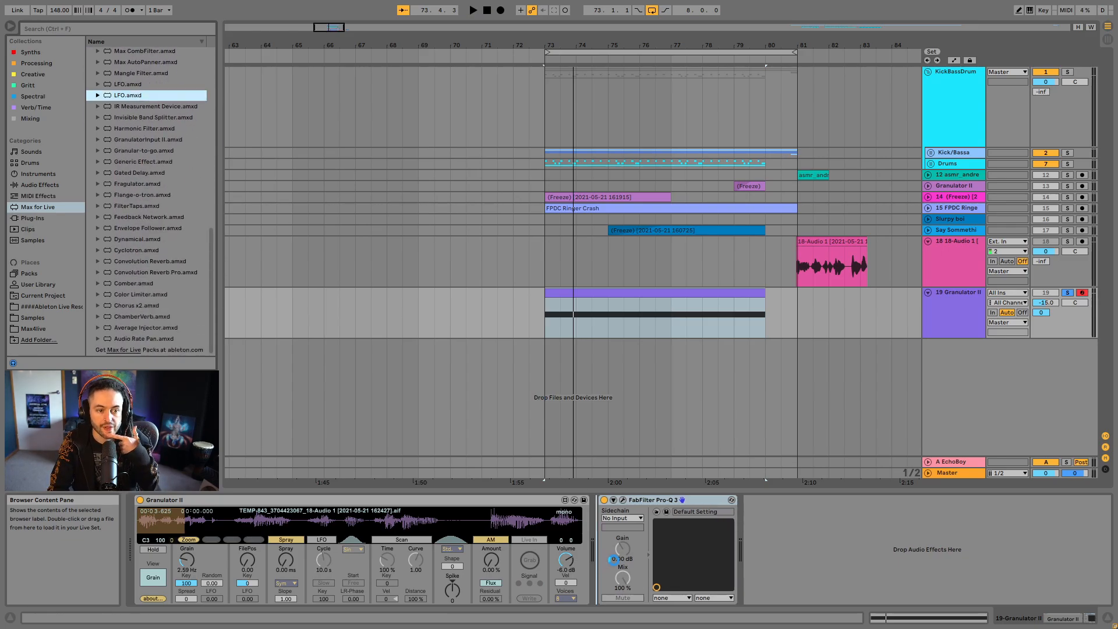
pyautogui.moveTo(617, 561); pyautogui.dragTo(618, 563)
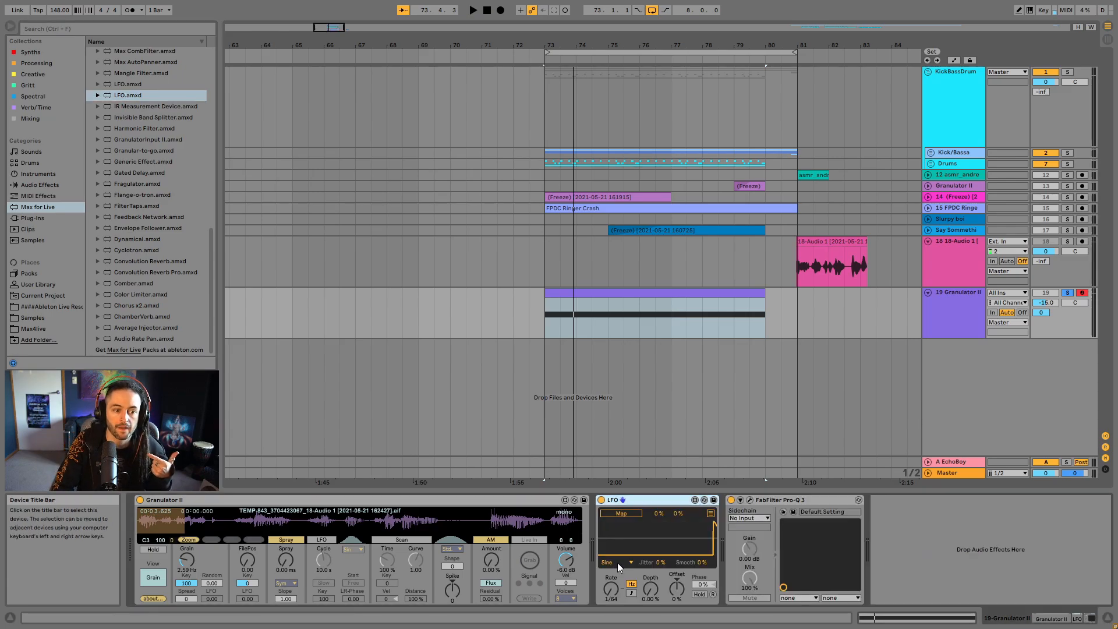
# - Map the LFO to Granulator II's FilePos and give it a Random shape with a tempo-synced 1/16 rate
pyautogui.click(626, 515)
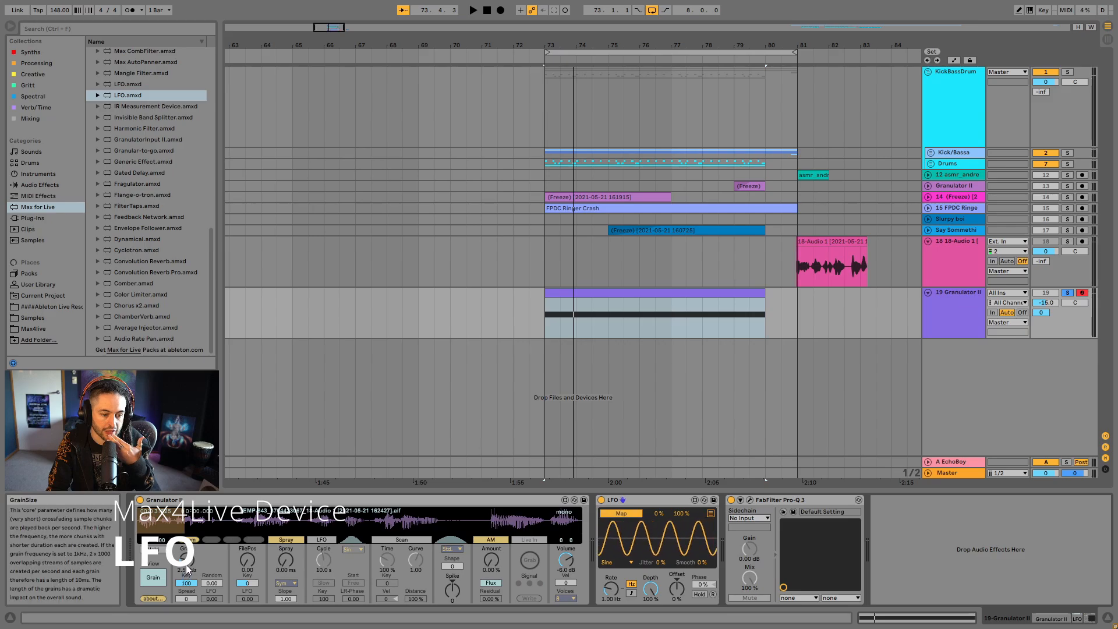
pyautogui.click(249, 560)
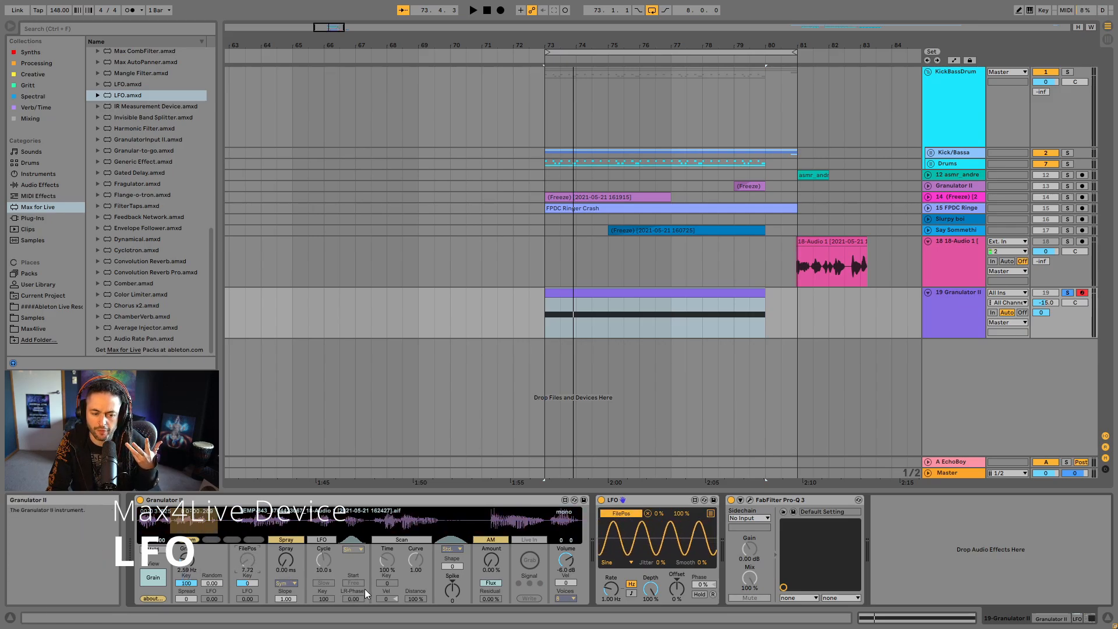
pyautogui.click(616, 563)
pyautogui.click(623, 542)
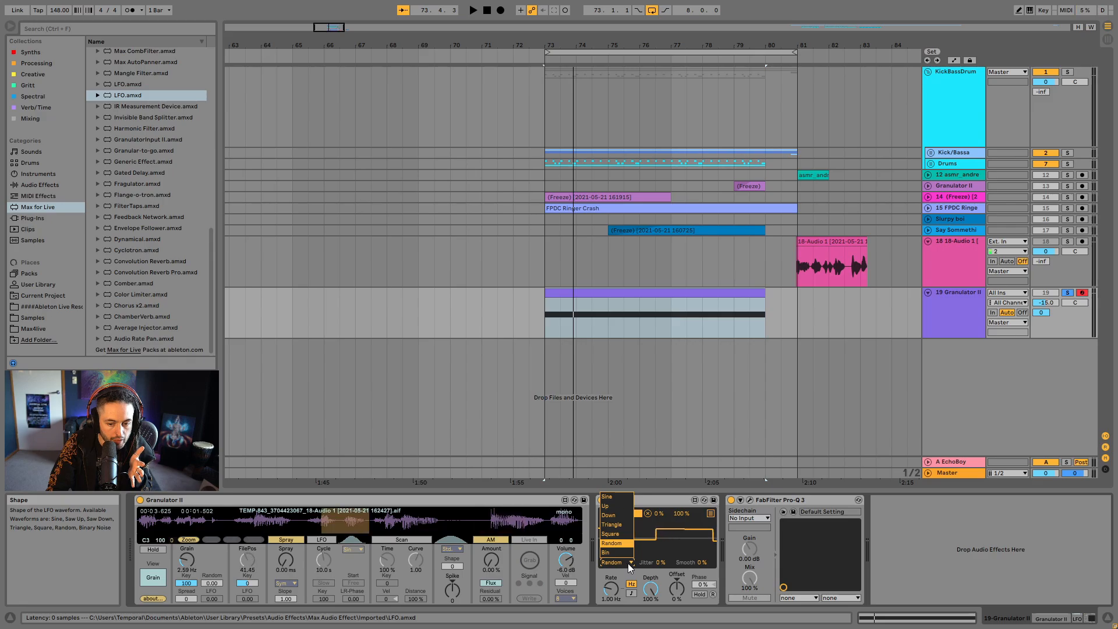
pyautogui.click(631, 593)
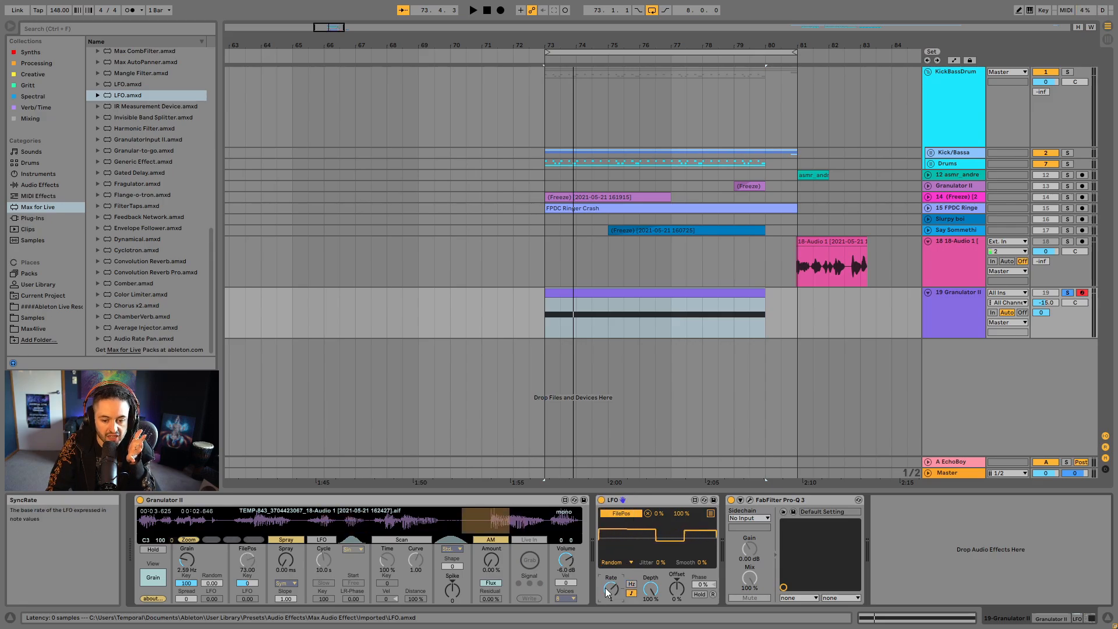
pyautogui.moveTo(605, 593); pyautogui.dragTo(606, 569)
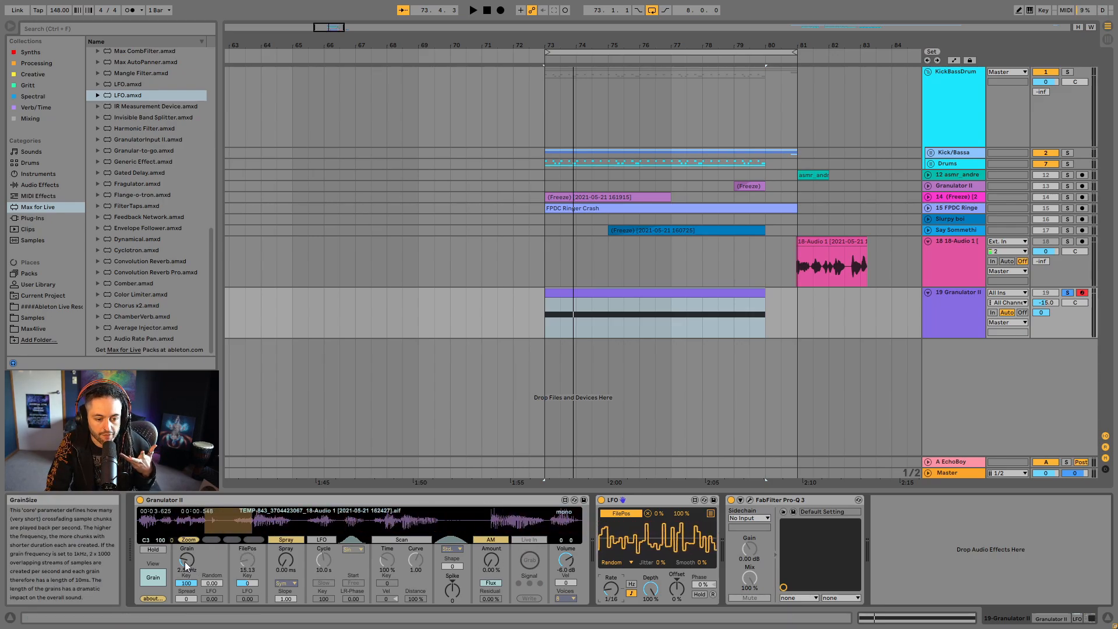
# - Set Granulator II's grain size to 28.4 Hz and play the granular vocal clip
pyautogui.moveTo(184, 561); pyautogui.dragTo(184, 523)
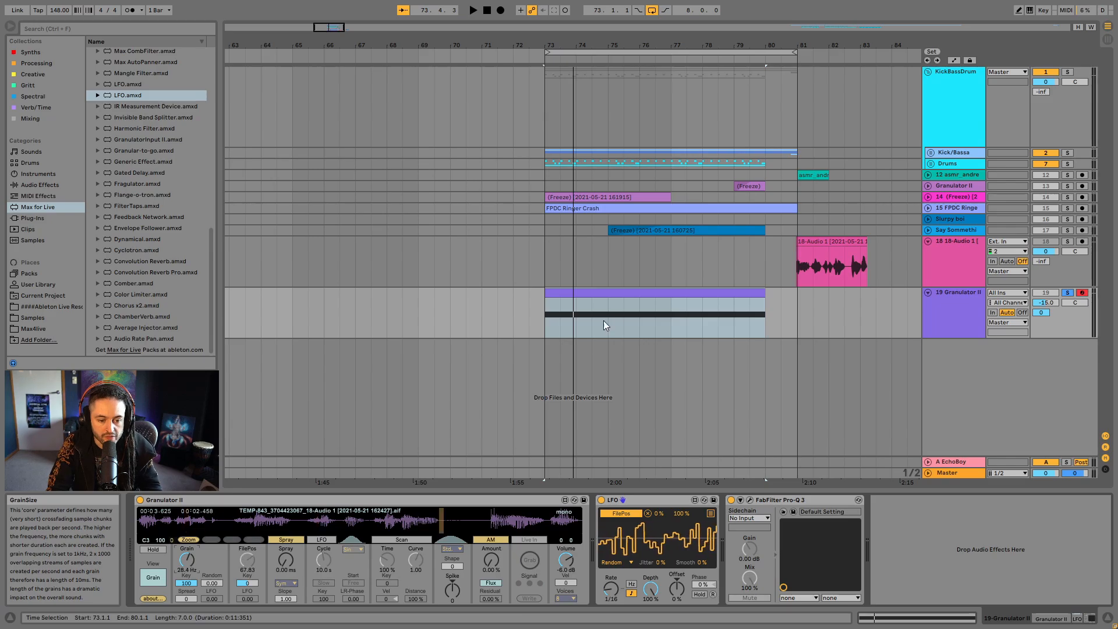
pyautogui.click(624, 305)
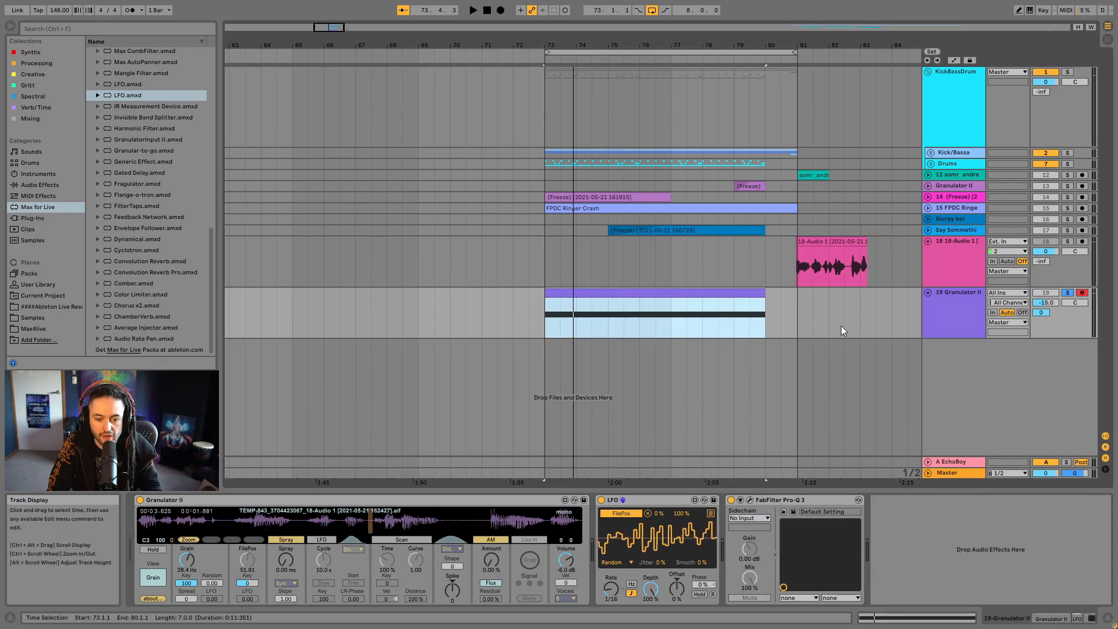
pyautogui.press('space')
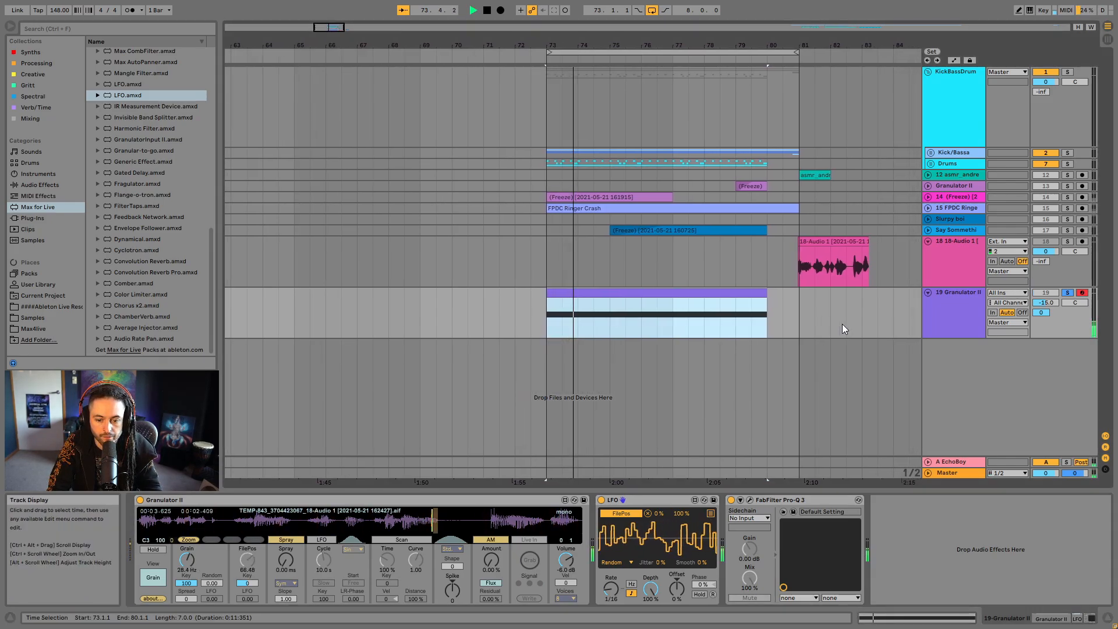
pyautogui.press('space')
# - Cut the Granulator II track's EchoBoy send to -inf and raise the track volume to -6 dB, listening to the loop
pyautogui.moveTo(1041, 313); pyautogui.dragTo(1041, 361)
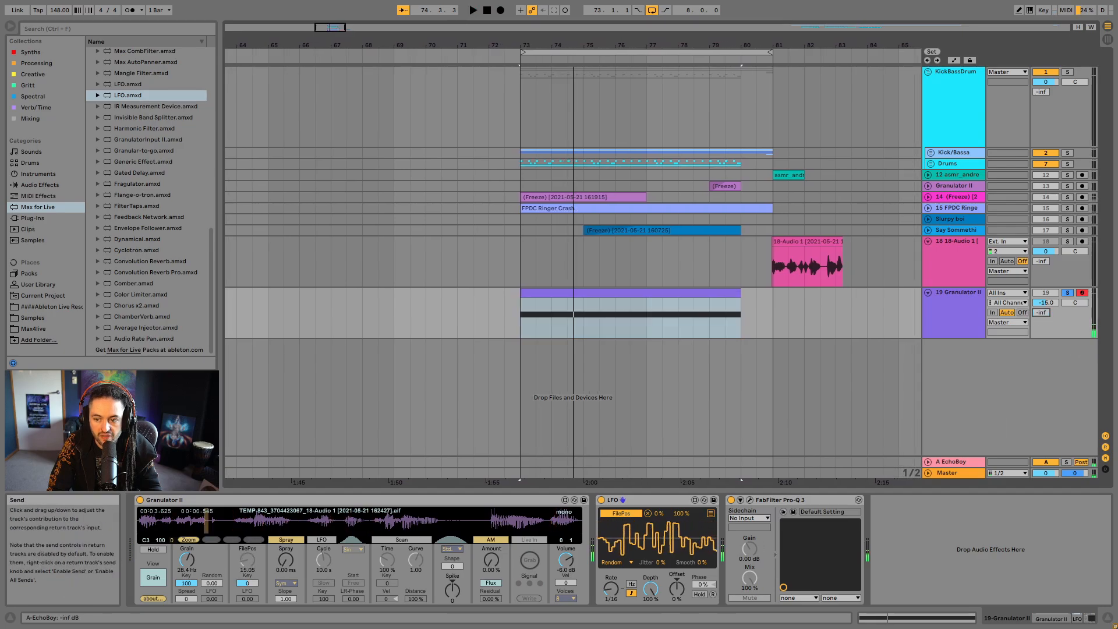
pyautogui.moveTo(1052, 303); pyautogui.dragTo(1052, 283)
pyautogui.press('space')
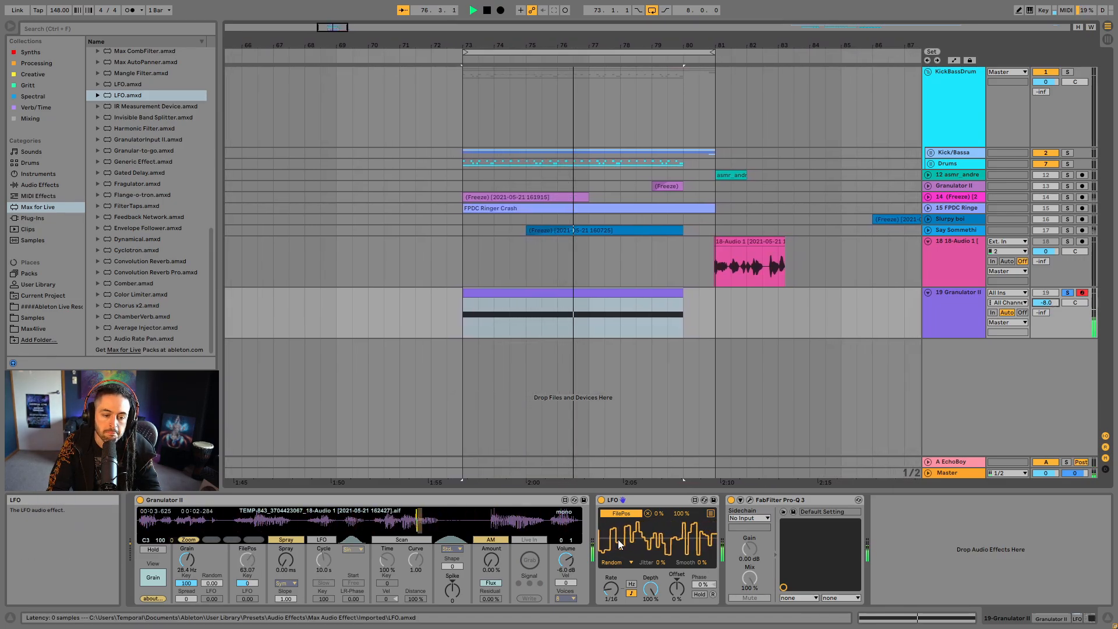
# - Lower Granulator II's grain size to 7.37 Hz while listening to the loop
pyautogui.press('space')
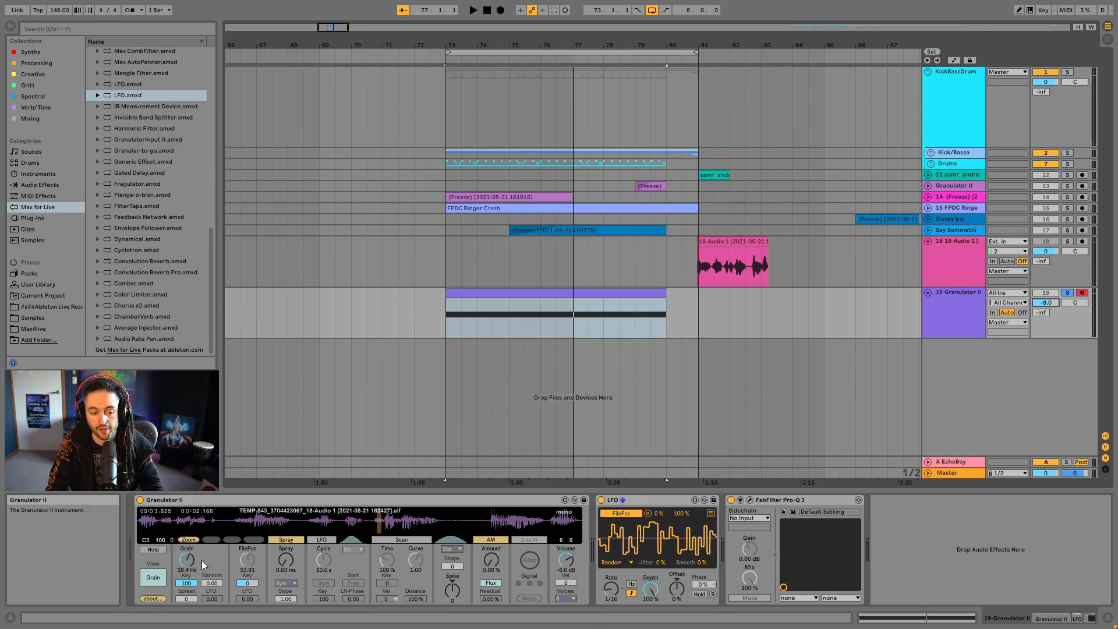
pyautogui.press('space')
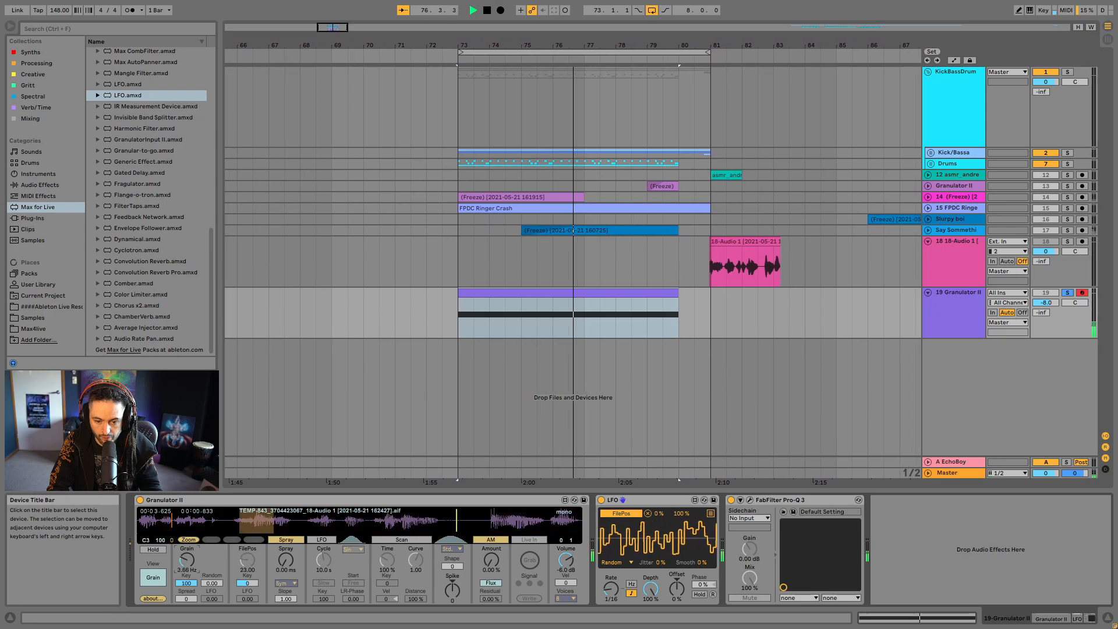
pyautogui.press('space')
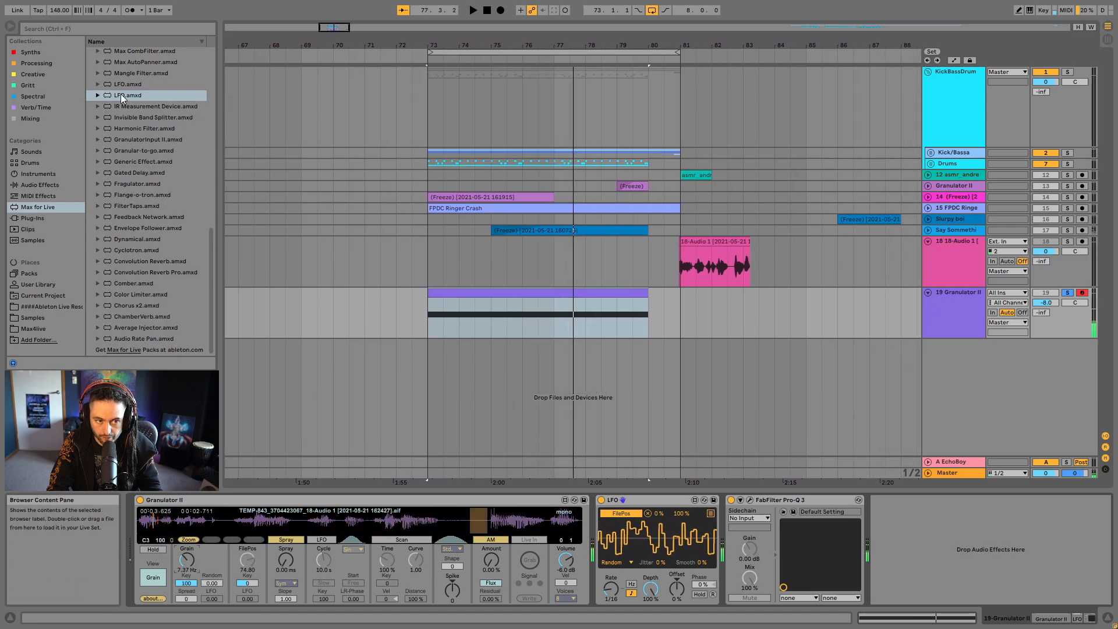
# - Insert a second LFO before Pro-Q 3 and map it to Granulator II's Tune parameter
pyautogui.moveTo(123, 97); pyautogui.dragTo(733, 563)
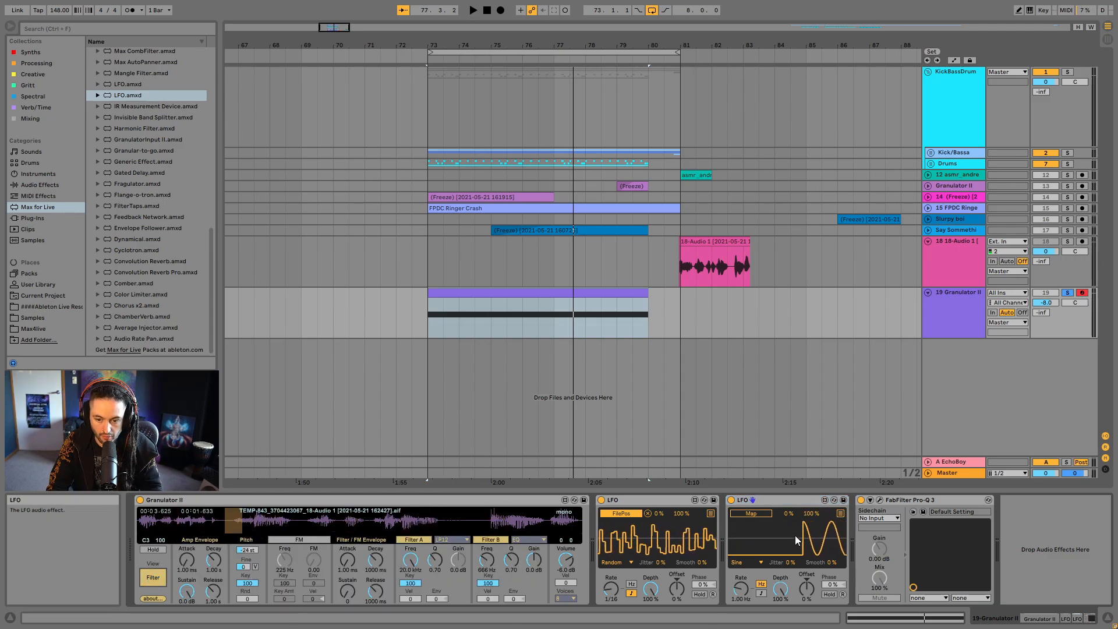
pyautogui.click(751, 518)
pyautogui.click(248, 550)
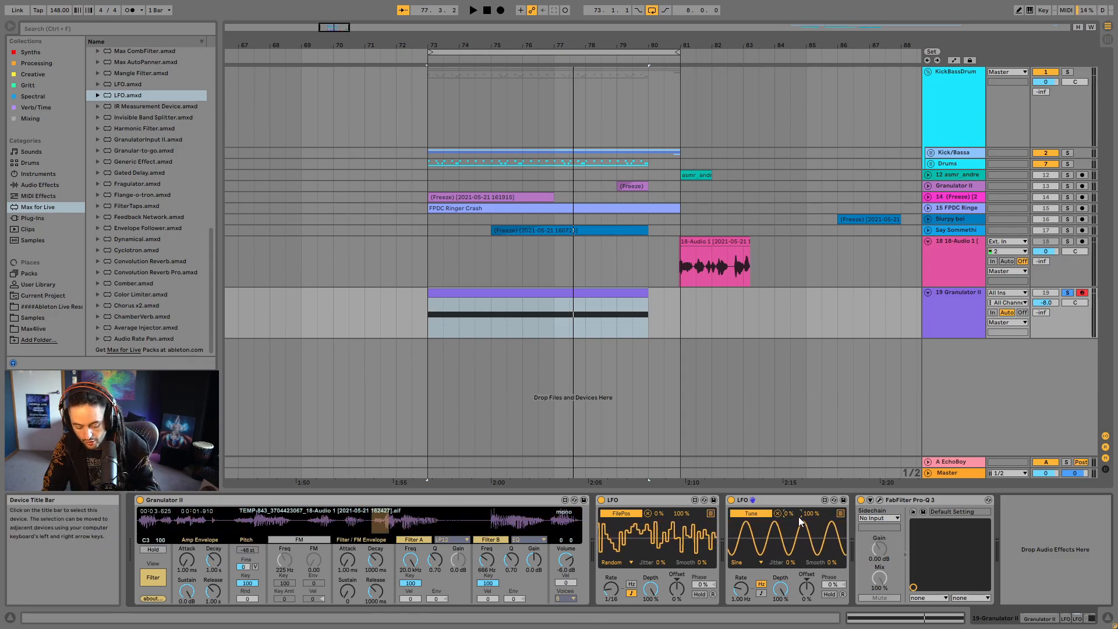
# - Configure the LFO mapped to Tune with a 50% minimum, Random shape, tempo-synced 1/2 rate and 100% smoothing
pyautogui.write('50')
pyautogui.press('Return')
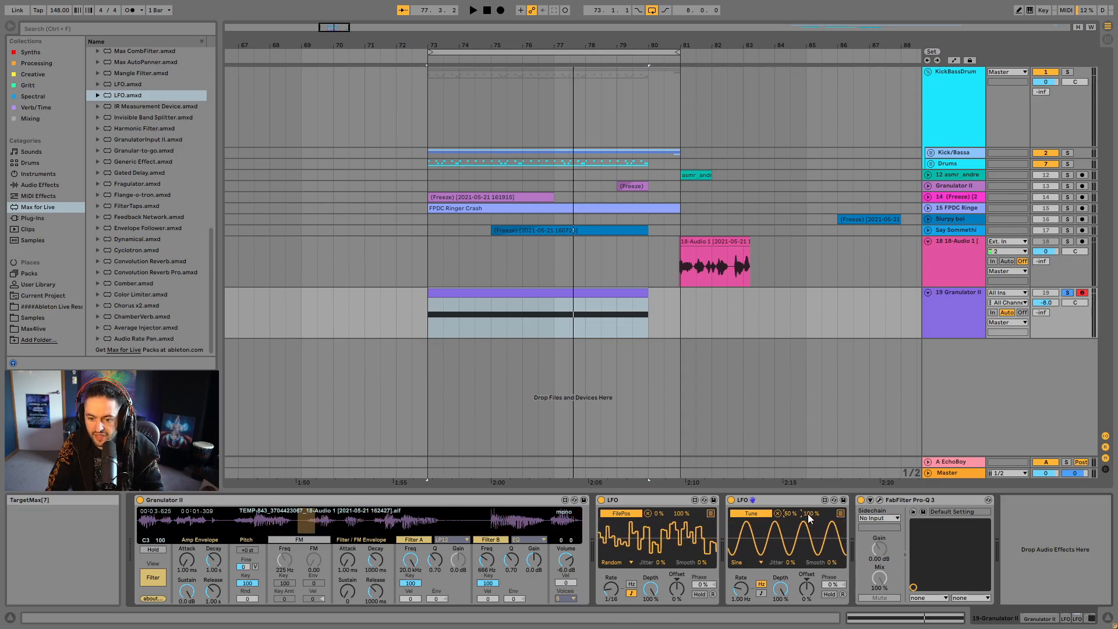
pyautogui.click(747, 563)
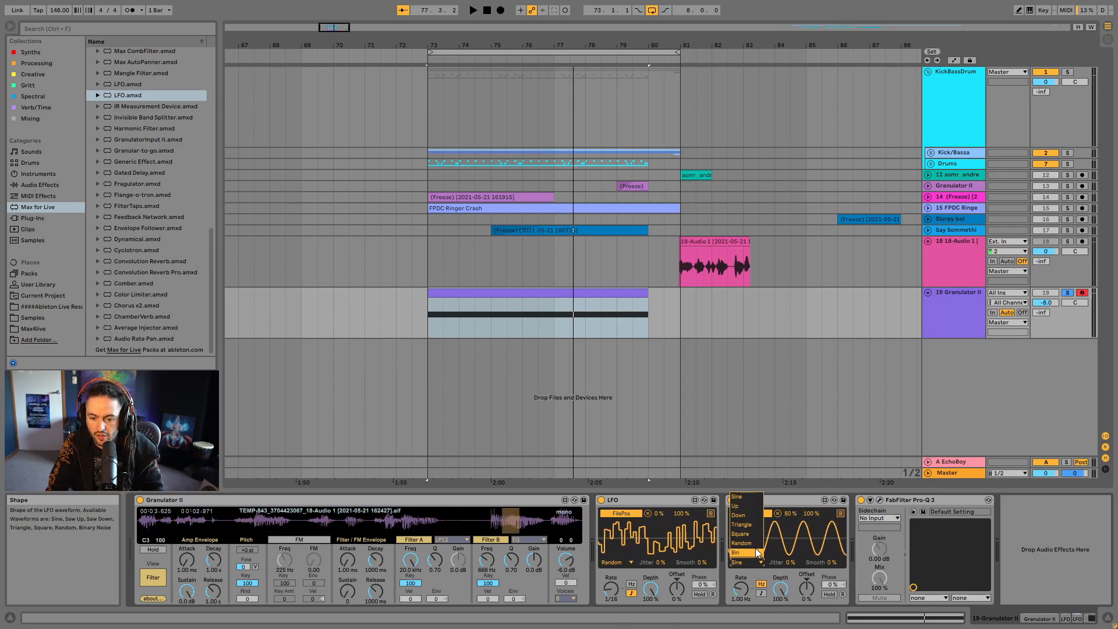
pyautogui.click(756, 543)
pyautogui.click(760, 593)
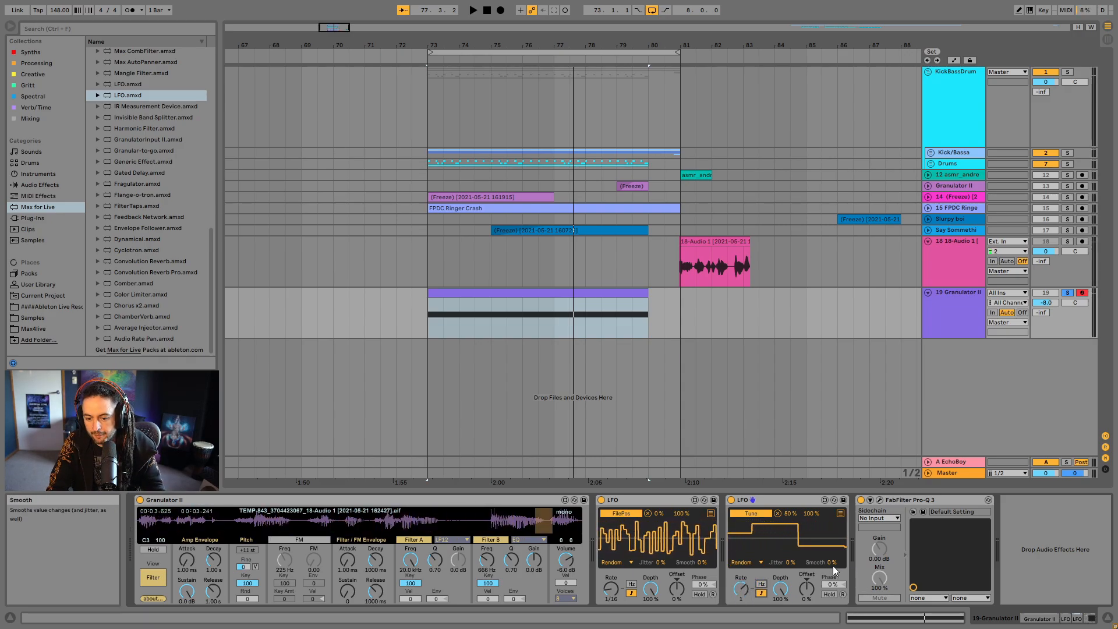
pyautogui.moveTo(832, 563); pyautogui.dragTo(844, 518)
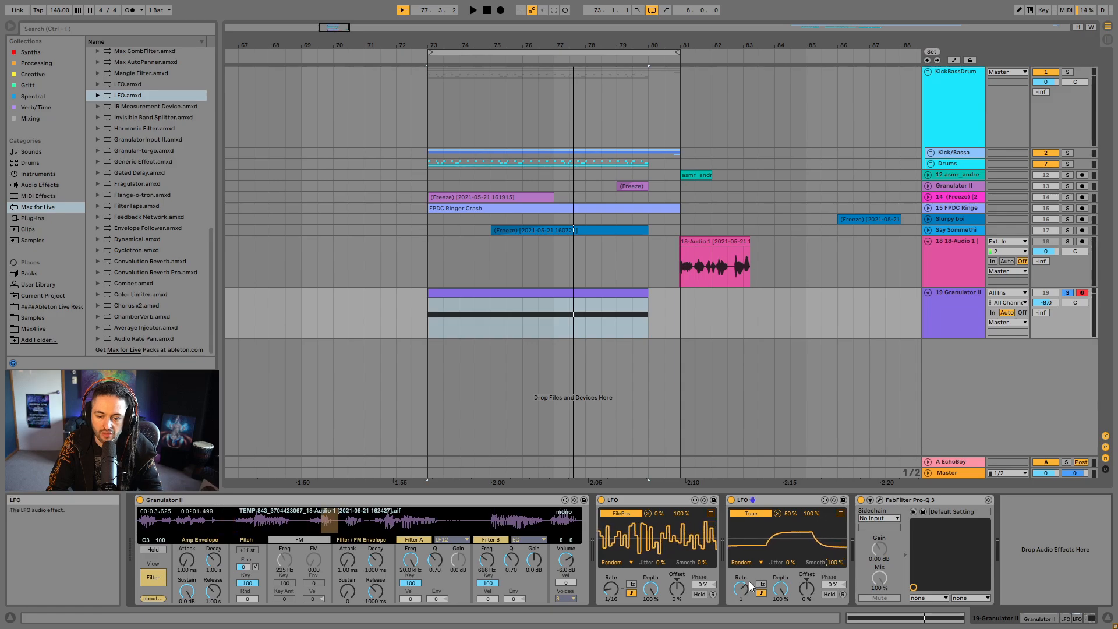
pyautogui.moveTo(741, 589); pyautogui.dragTo(740, 598)
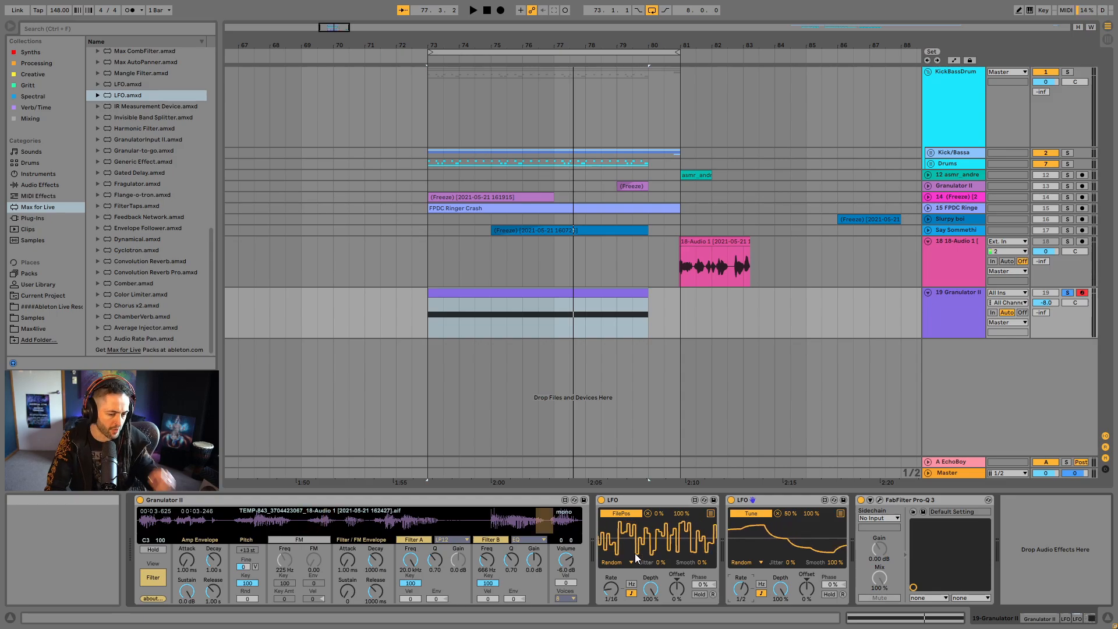
# - Show Granulator II's grain settings and raise its track's EchoBoy send to 0 dB while auditioning the loop
pyautogui.click(153, 579)
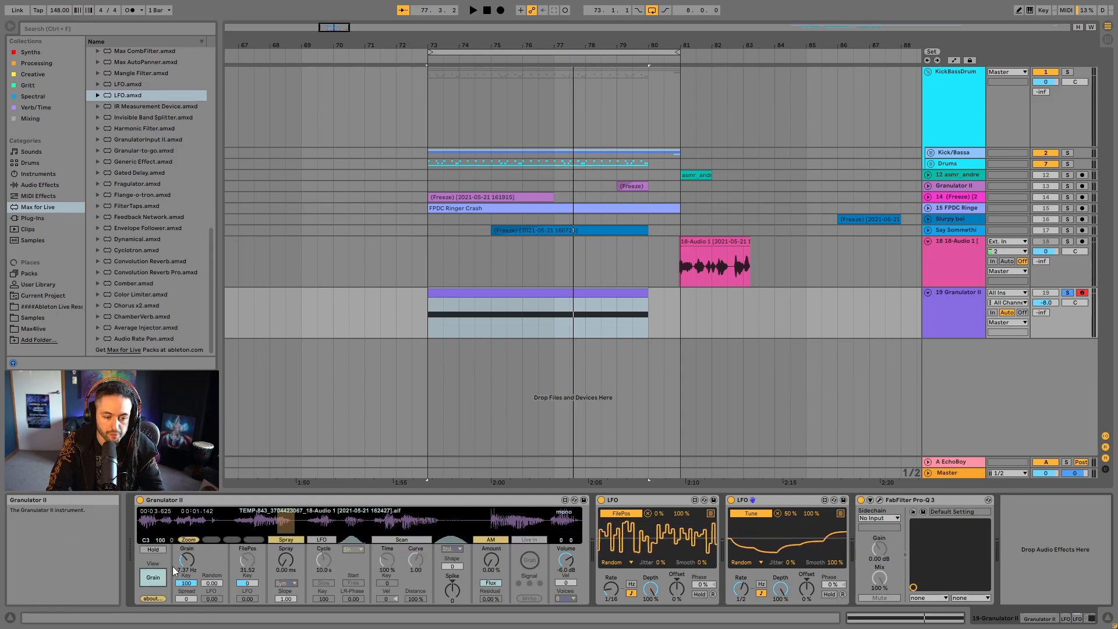
pyautogui.press('space')
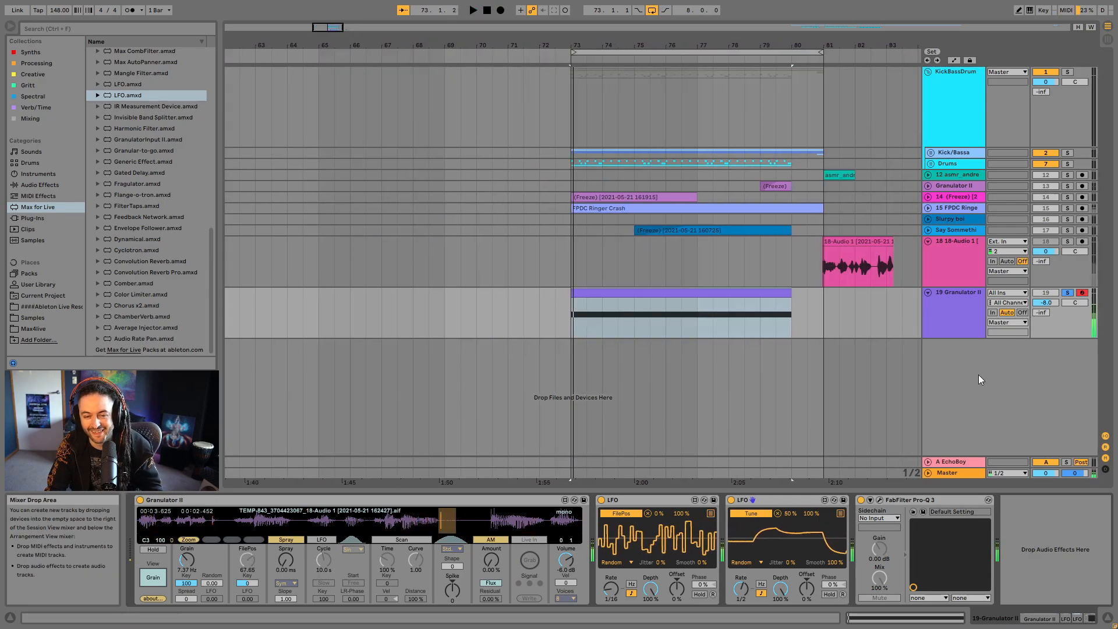
pyautogui.moveTo(1038, 313); pyautogui.dragTo(1059, 273)
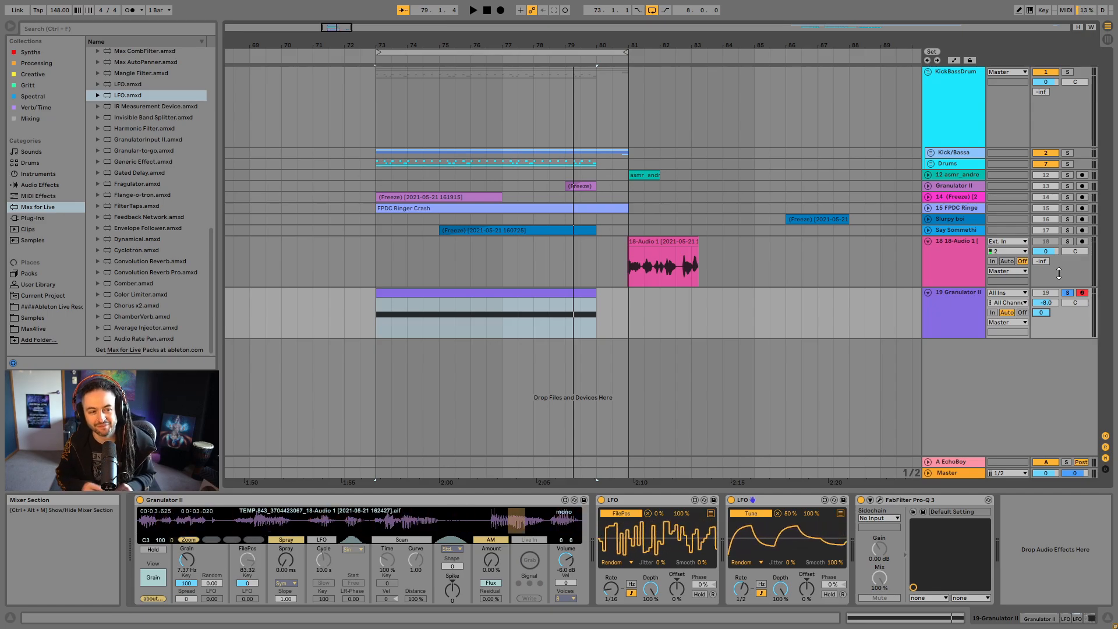
pyautogui.press('space')
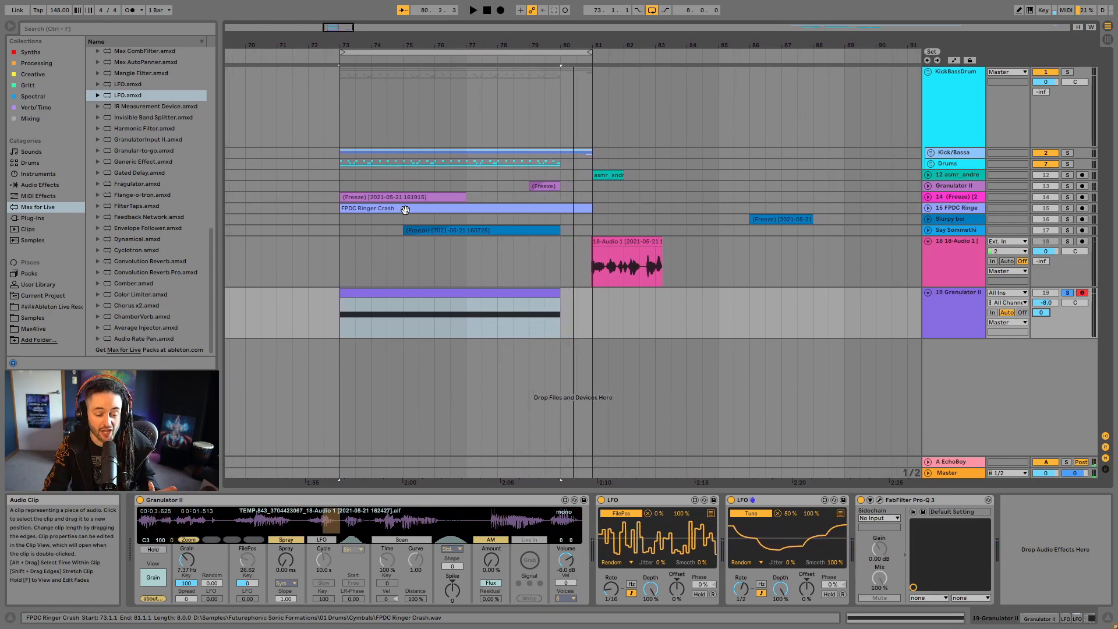
# - Collapse both LFOs and Pro-Q 3, and add a Delay after them with an LFO mapped to its left time
pyautogui.doubleClick(641, 500)
pyautogui.doubleClick(645, 499)
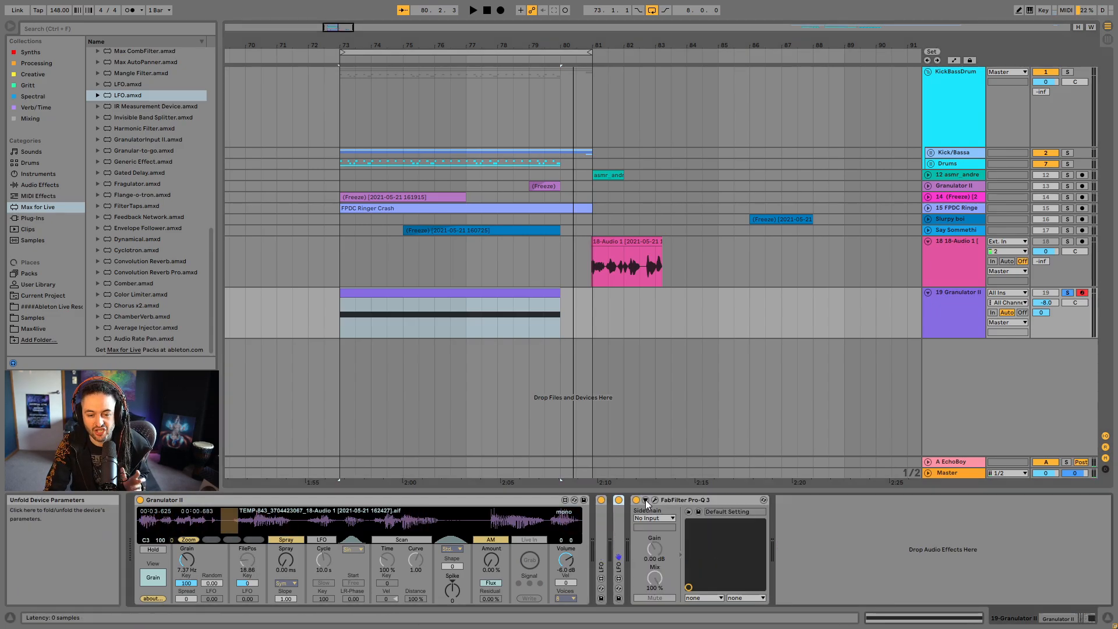
pyautogui.doubleClick(665, 502)
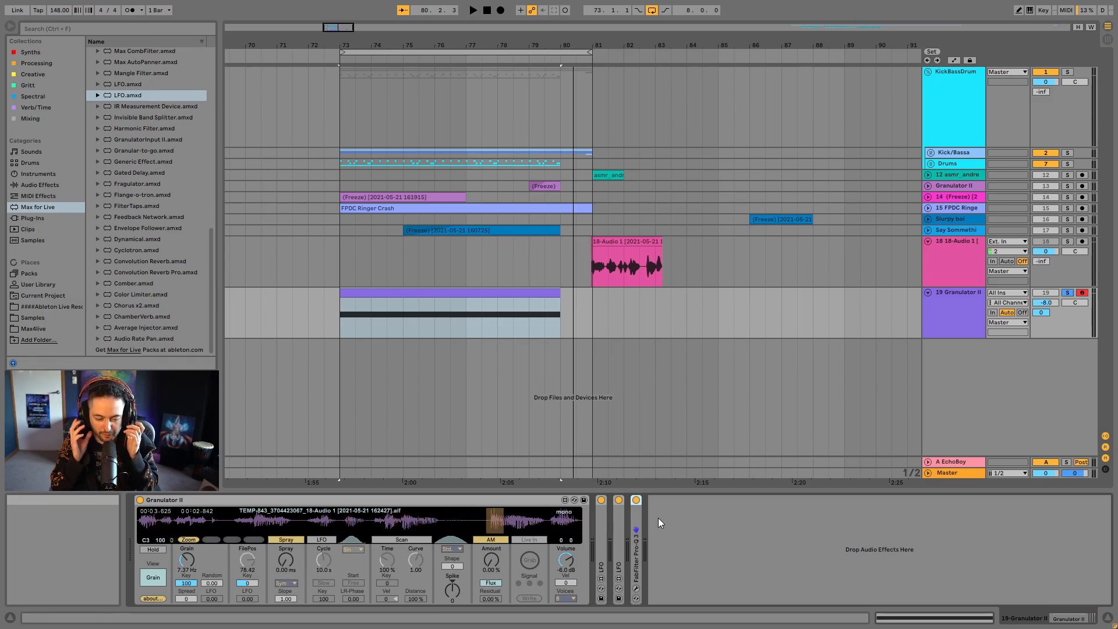
pyautogui.click(341, 186)
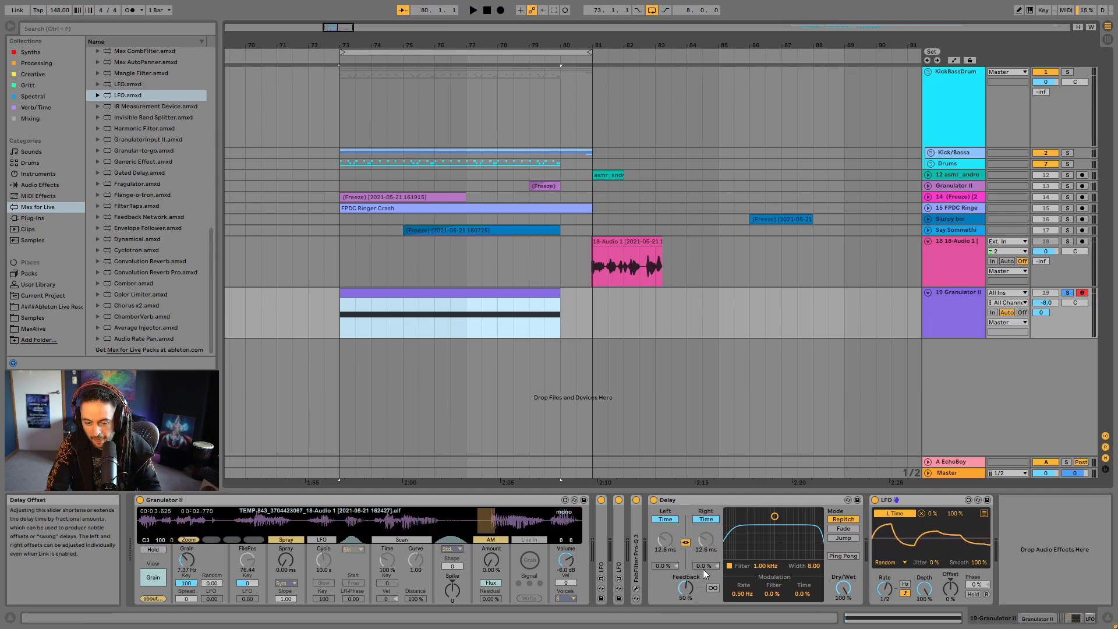
pyautogui.click(667, 539)
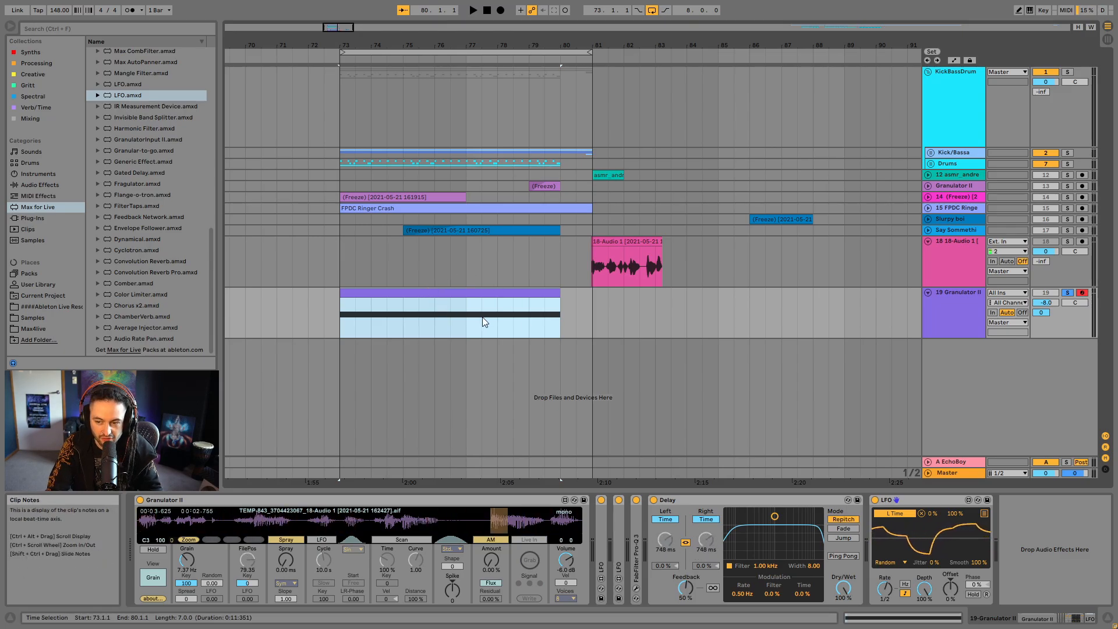
# - Cut the Granulator II track's EchoBoy send to -inf and play the granular clip through the modulated Delay
pyautogui.doubleClick(1041, 313)
pyautogui.click(404, 320)
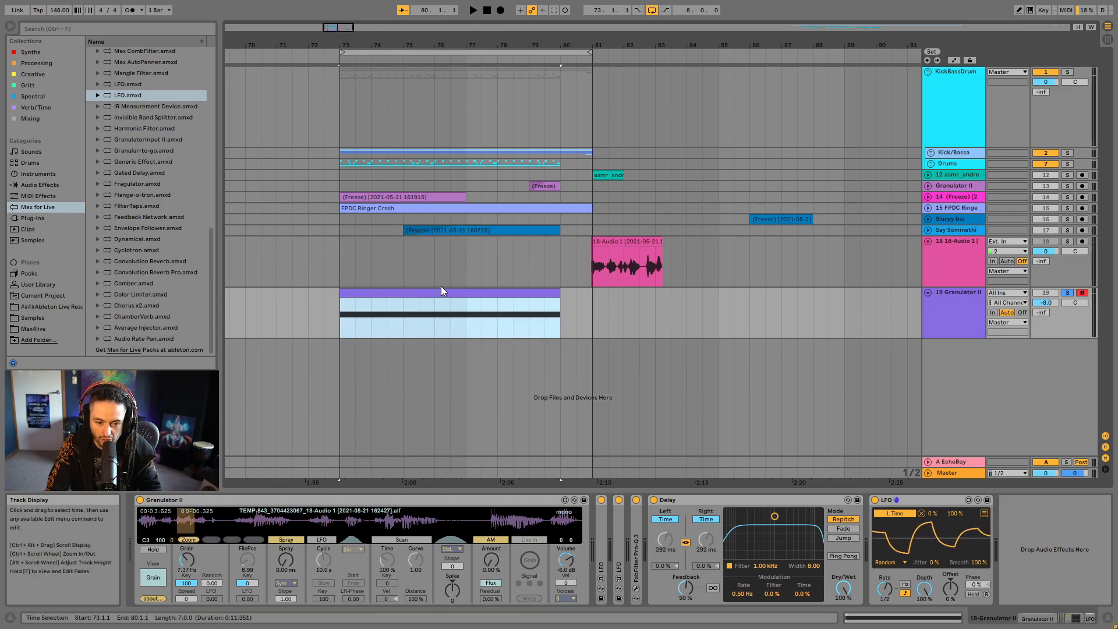
pyautogui.press('space')
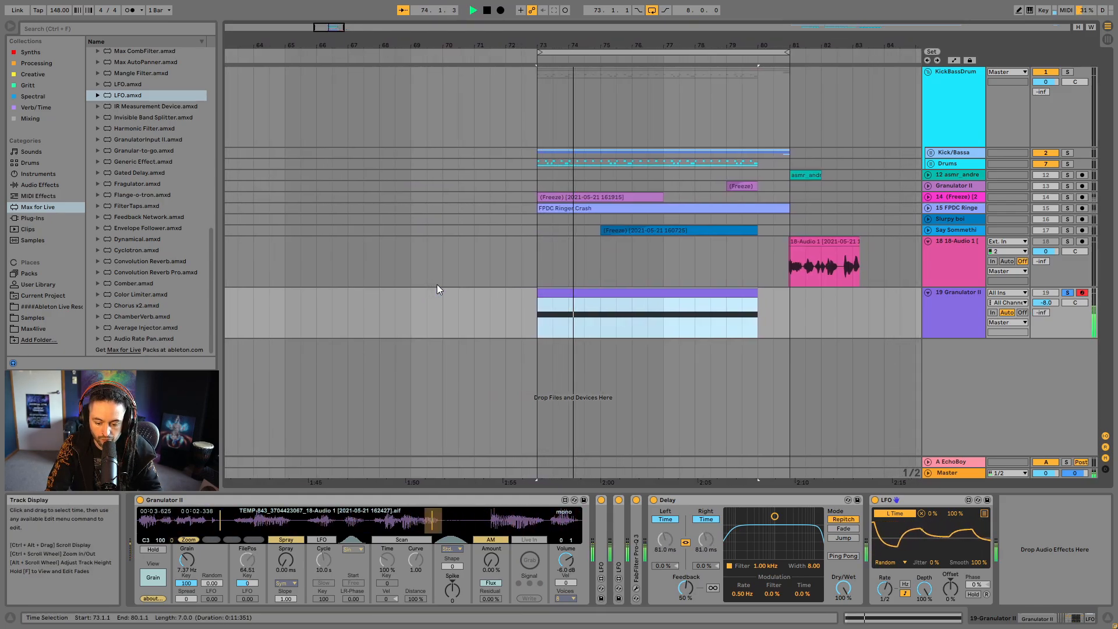
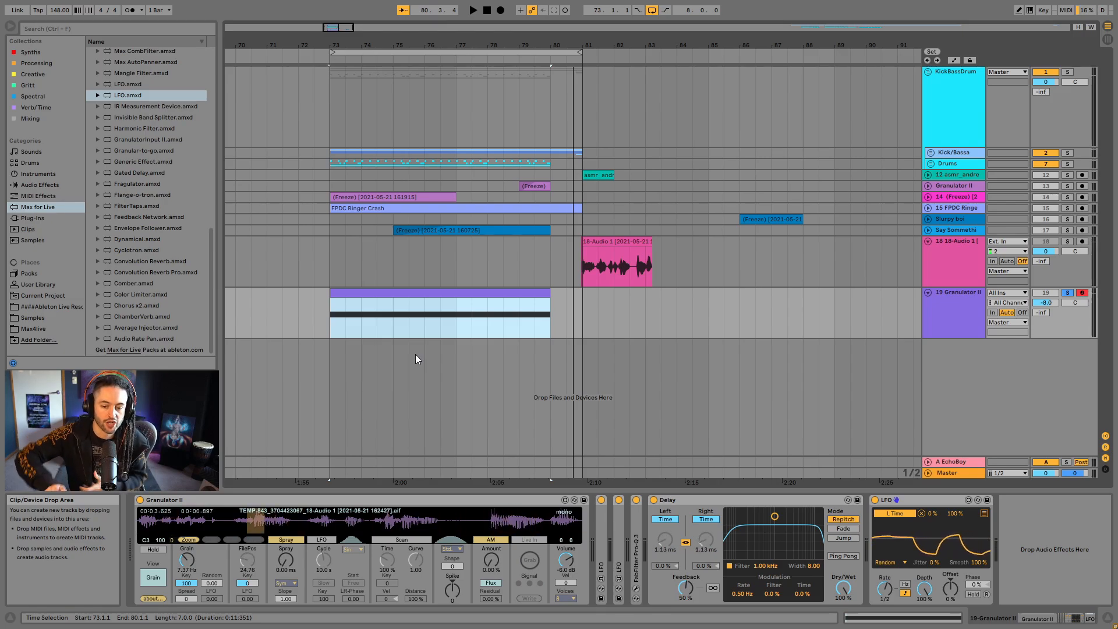
# - Raise the Delay's feedback to 95% and play the granular clip through it
pyautogui.moveTo(686, 588); pyautogui.dragTo(685, 542)
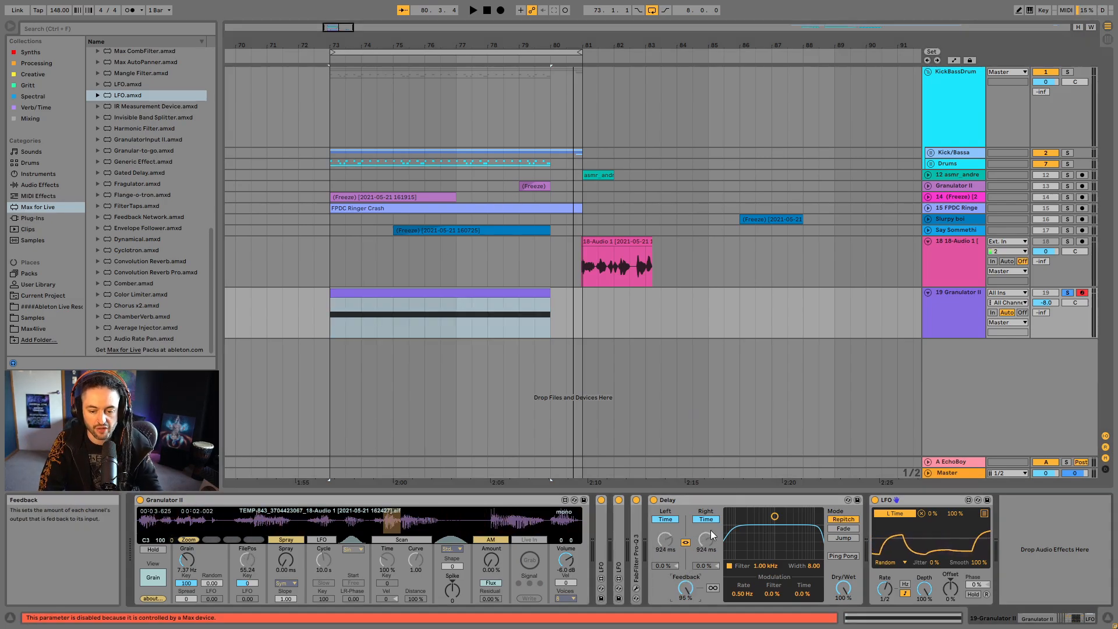
pyautogui.press('space')
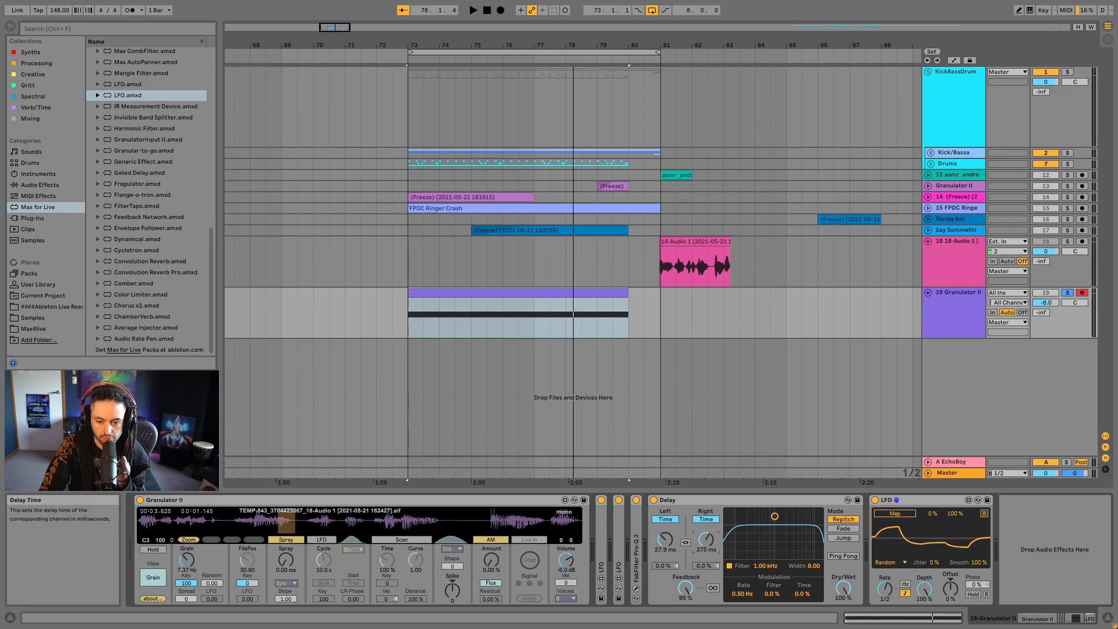
# - Add a second LFO mapped to the Delay's right time and remap the existing LFO to its left time
pyautogui.moveTo(126, 99); pyautogui.dragTo(957, 454)
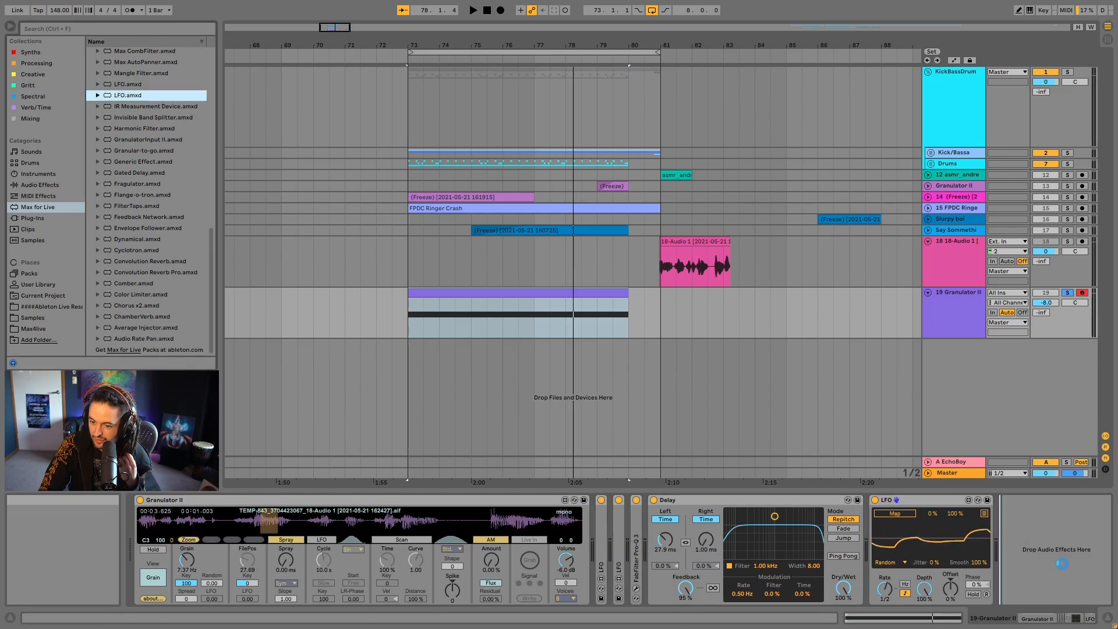
pyautogui.moveTo(1061, 562); pyautogui.dragTo(1043, 534)
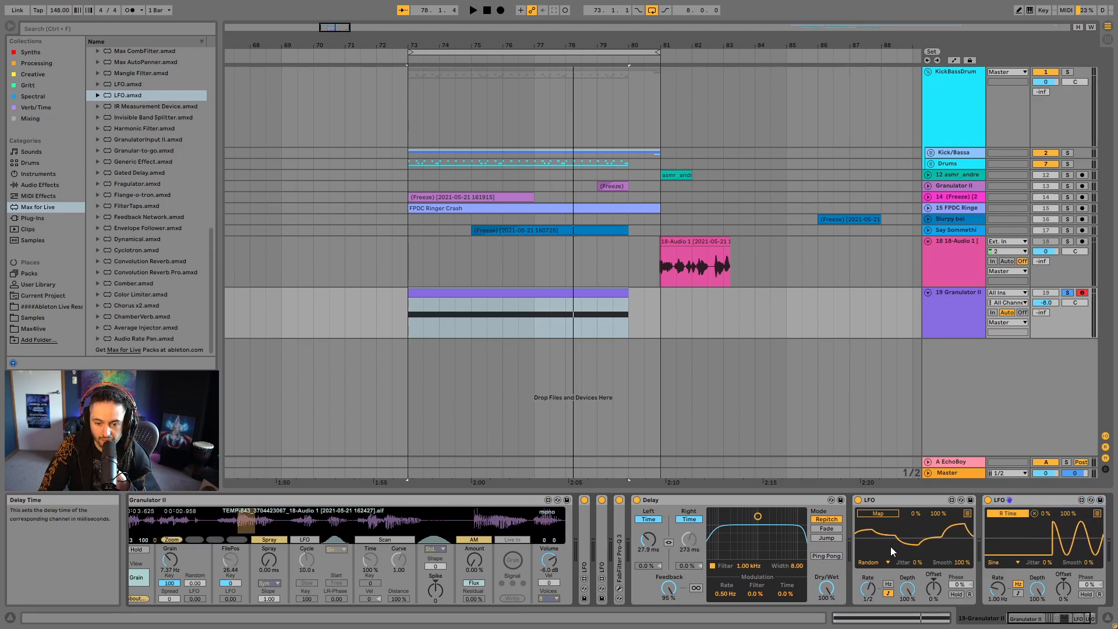
pyautogui.click(888, 514)
pyautogui.click(649, 539)
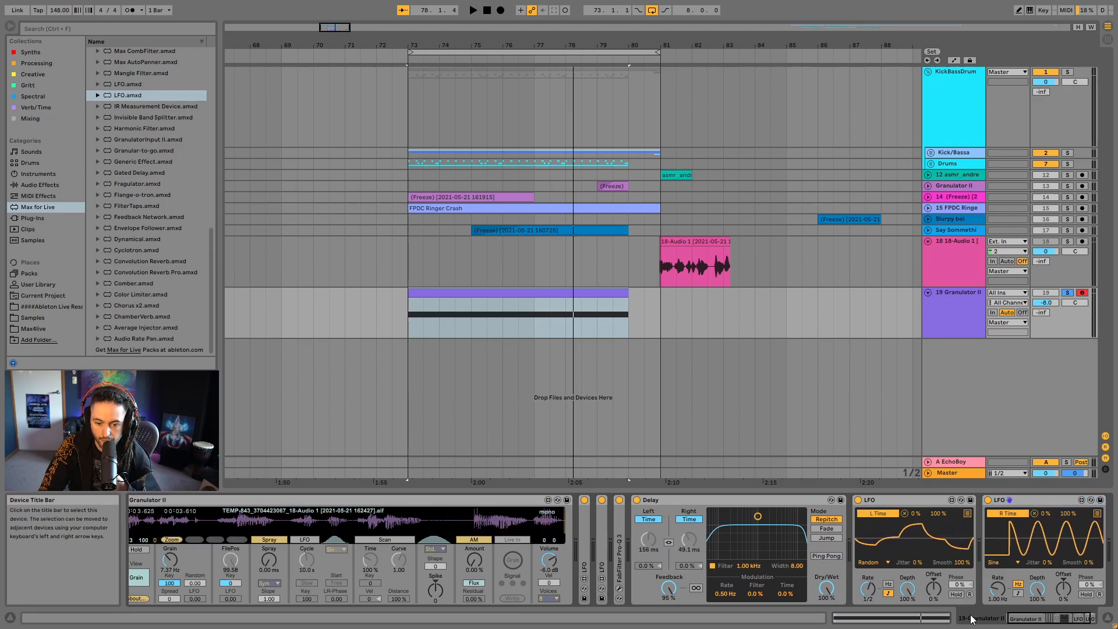
# - Give the LFO on the Delay's right time a Random shape, tempo-synced 1/3 rate and 100% smoothing
pyautogui.click(1009, 562)
pyautogui.click(999, 542)
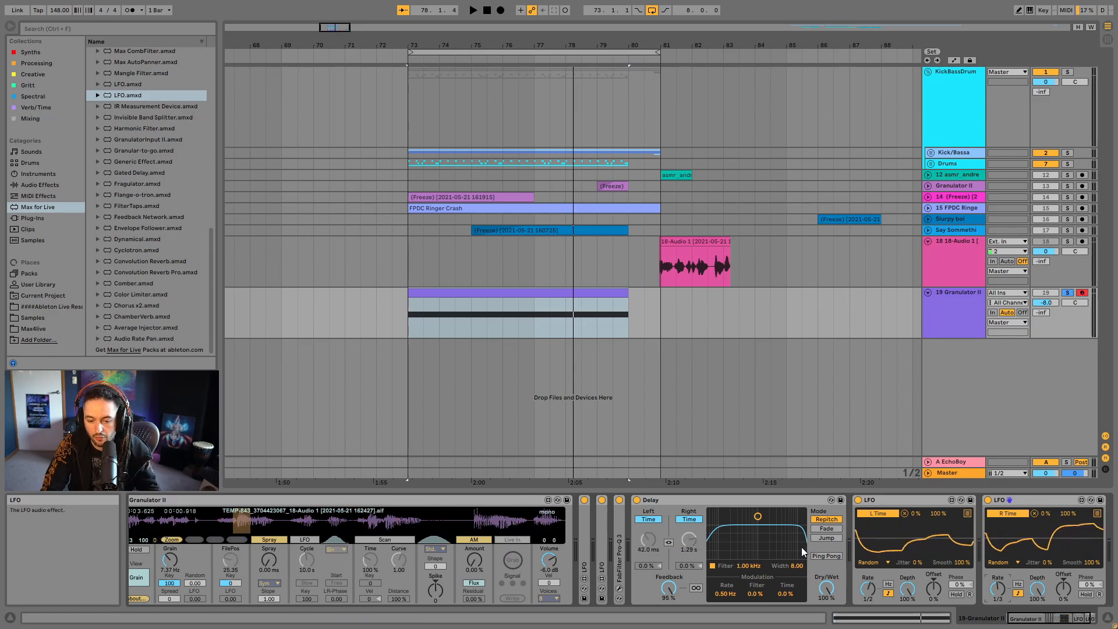
# - Play the loop and lower the soloed Granulator II track's volume to -13.3 dB
pyautogui.press('space')
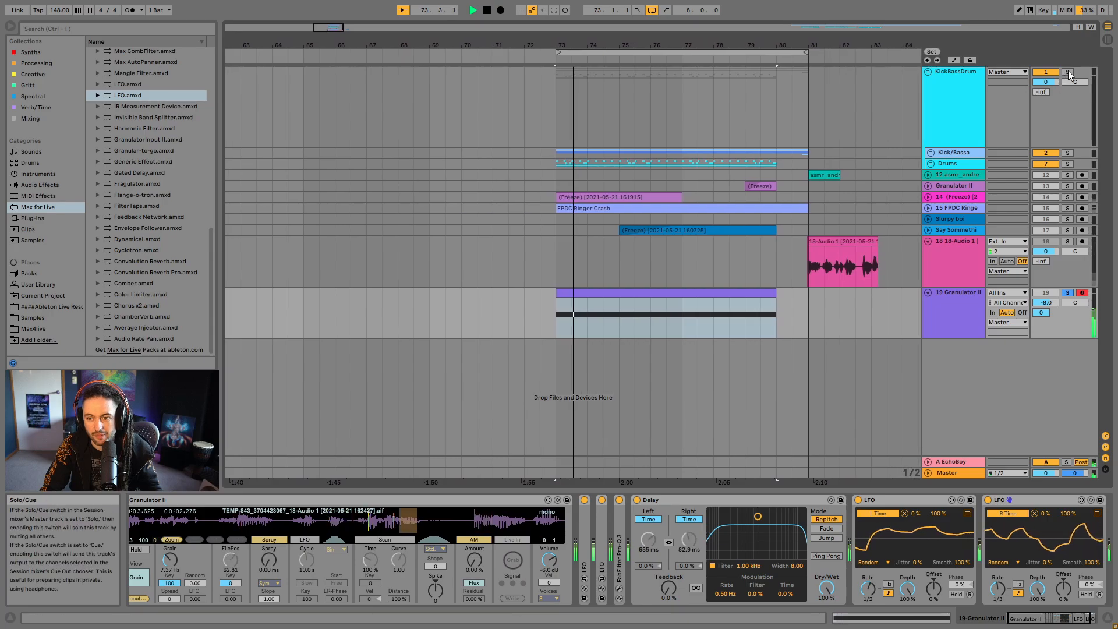
pyautogui.moveTo(1055, 308); pyautogui.dragTo(1055, 322)
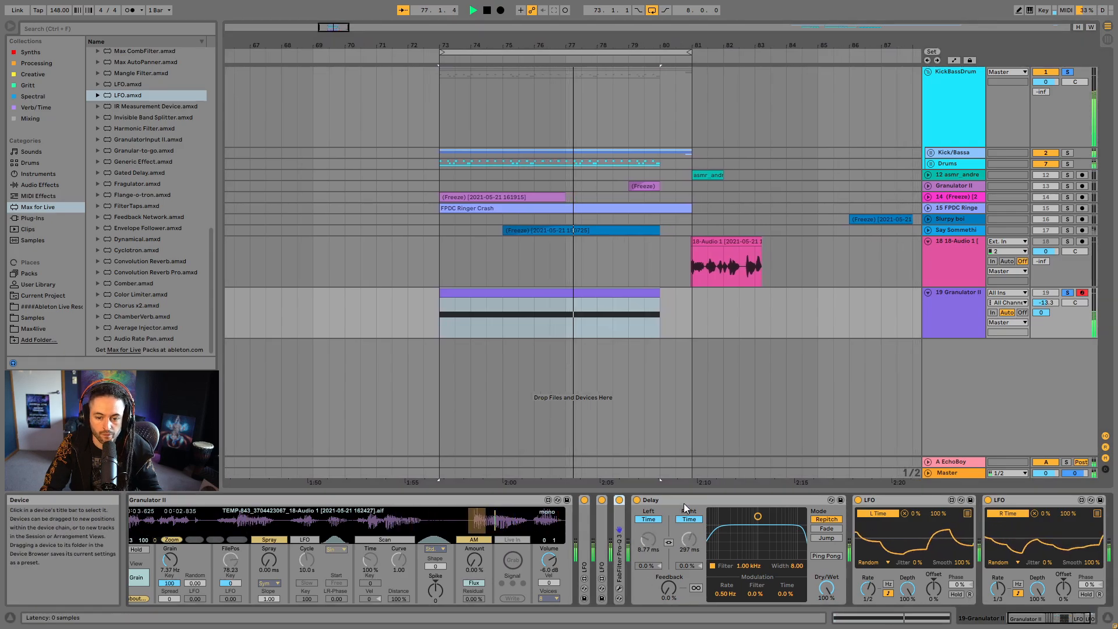
# - Collapse the Delay and its two LFOs, and move Pro-Q 3 to the end of the Granulator II device chain
pyautogui.doubleClick(683, 502)
pyautogui.doubleClick(683, 502)
pyautogui.doubleClick(692, 500)
pyautogui.click(621, 520)
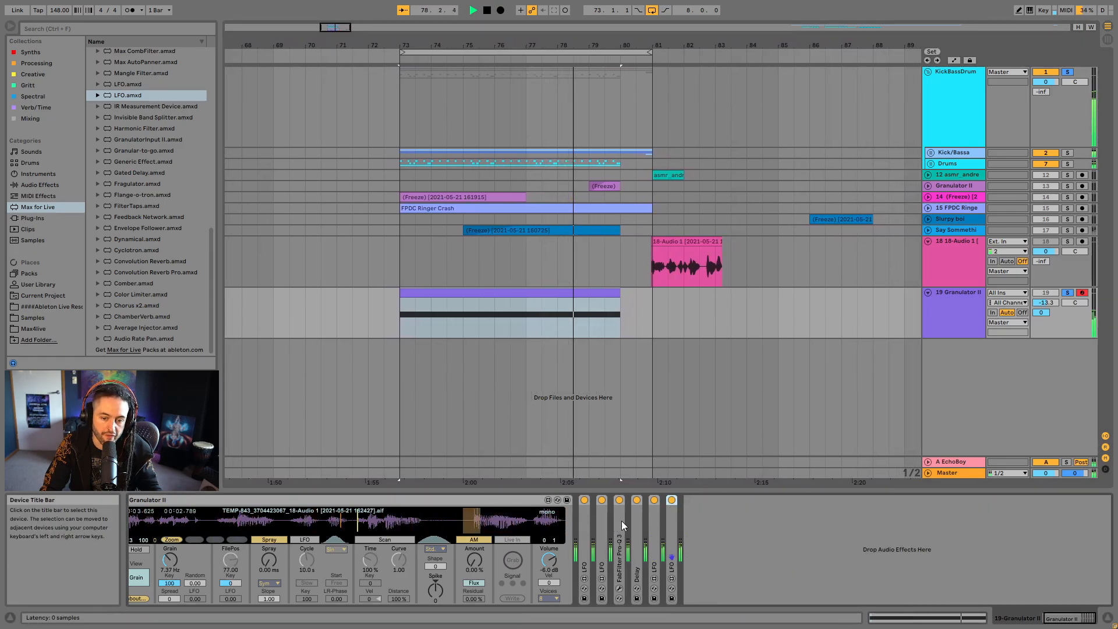
pyautogui.click(714, 531)
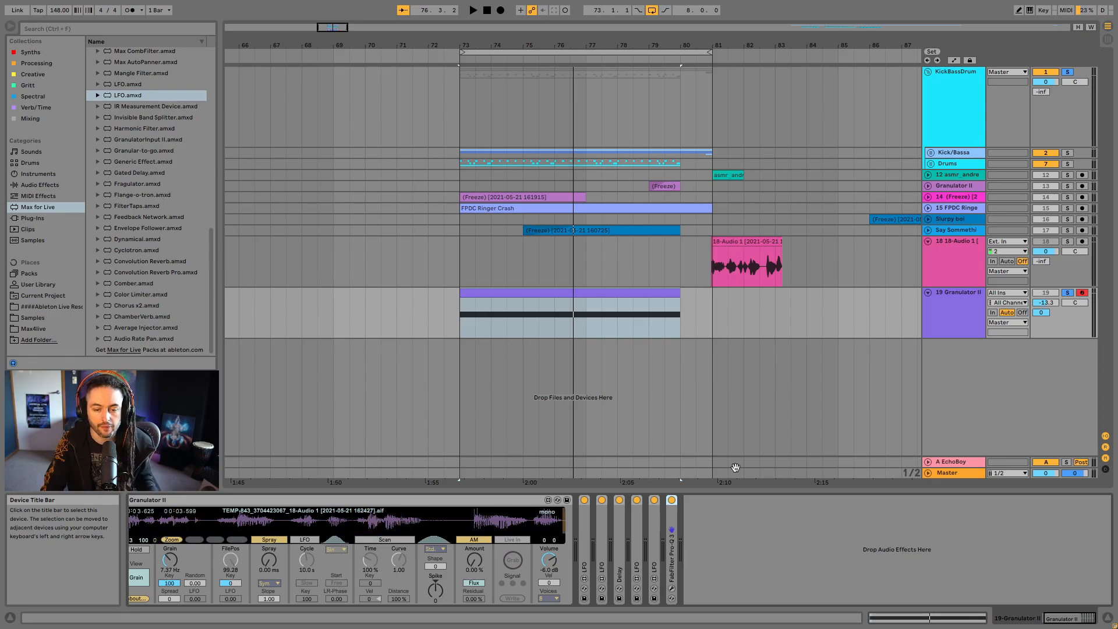
# - Freeze track 19 Granulator II with its modulated effects chain
pyautogui.rightClick(958, 313)
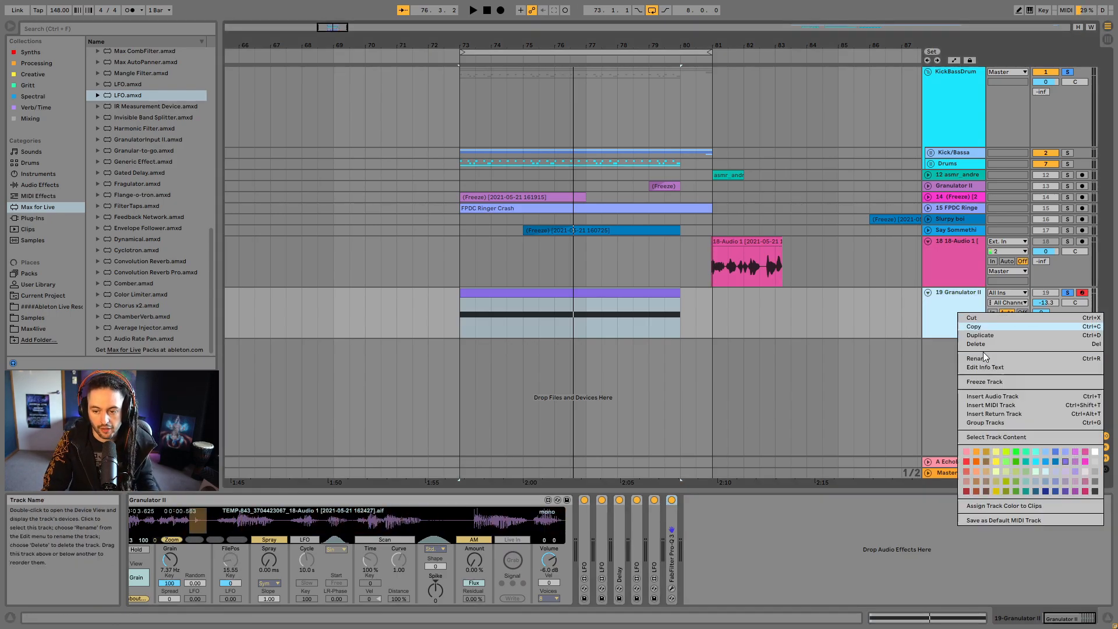
pyautogui.click(997, 383)
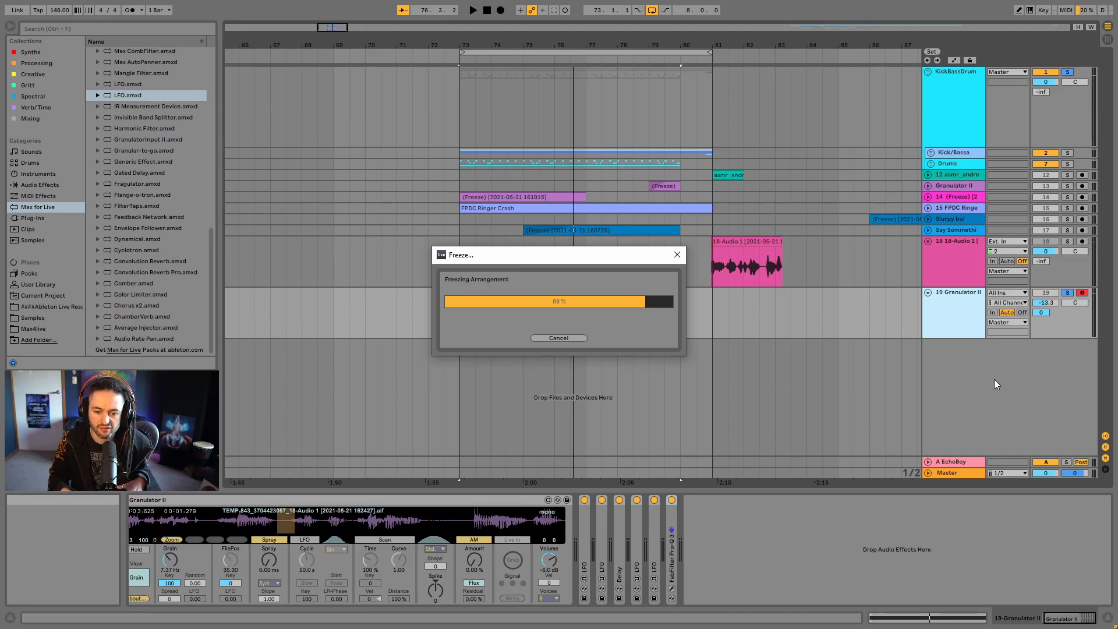
# - Examine the EchoBoy plug-in's settings on return track A and close its window
pyautogui.click(975, 463)
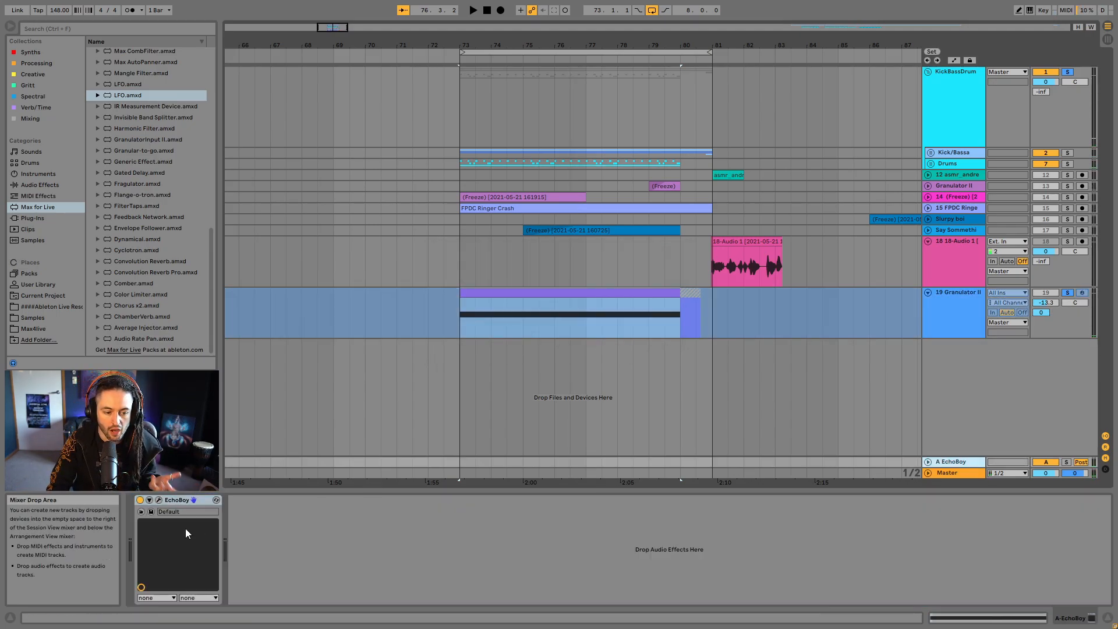
pyautogui.click(158, 500)
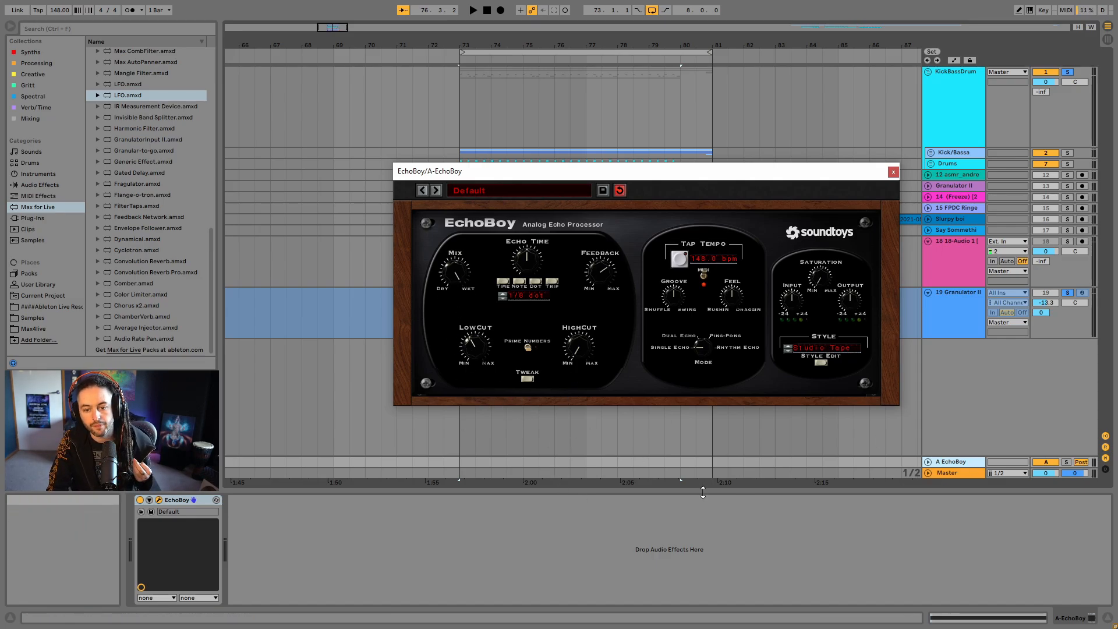
pyautogui.click(892, 173)
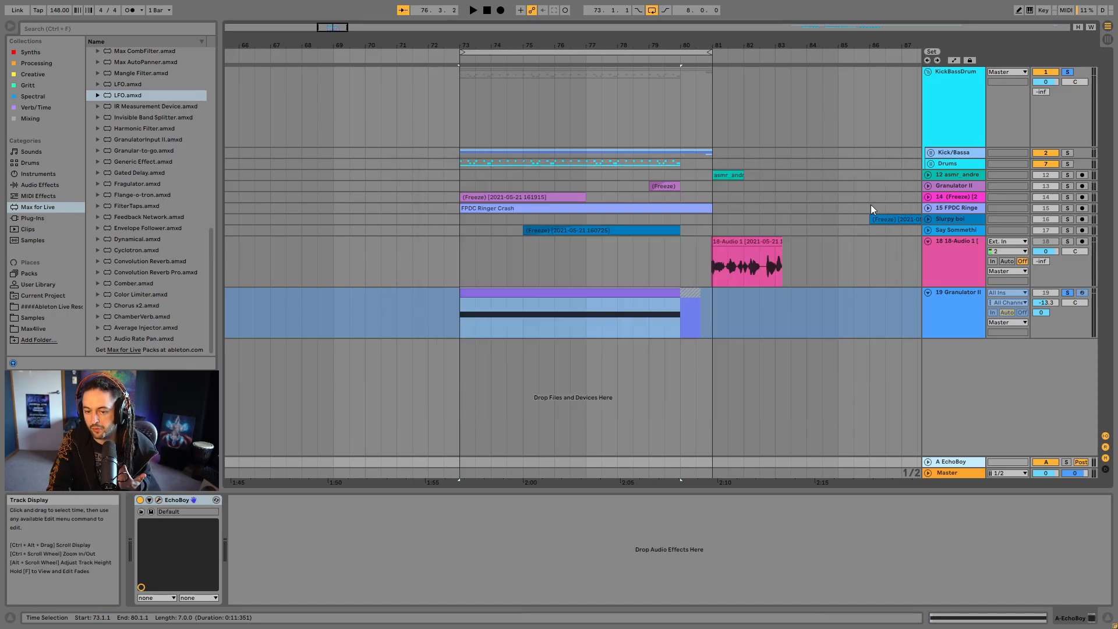
# - Flatten the frozen Granulator II track into audio
pyautogui.rightClick(988, 313)
pyautogui.click(973, 387)
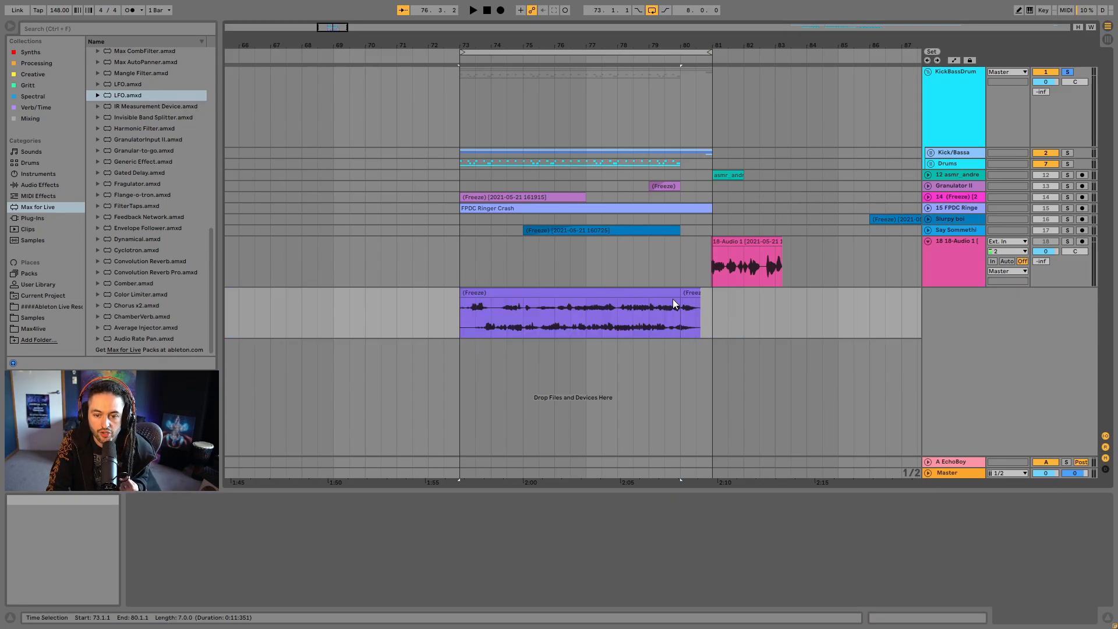
# - Switch the long flattened Granulator II clip to Texture warp mode and set its grain size to 263
pyautogui.doubleClick(680, 294)
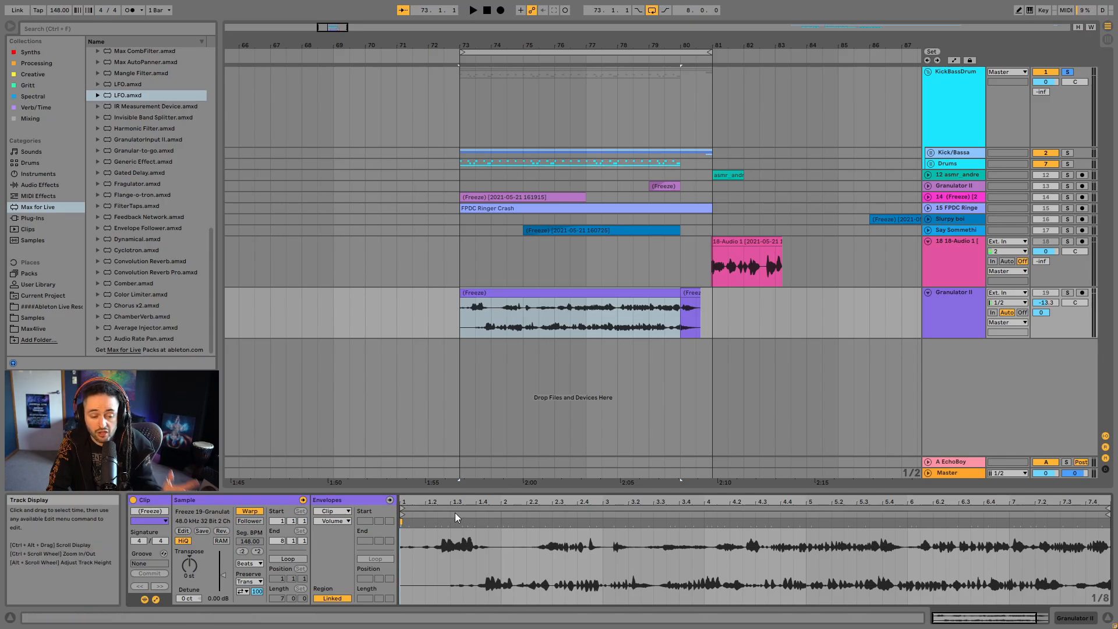
pyautogui.click(249, 563)
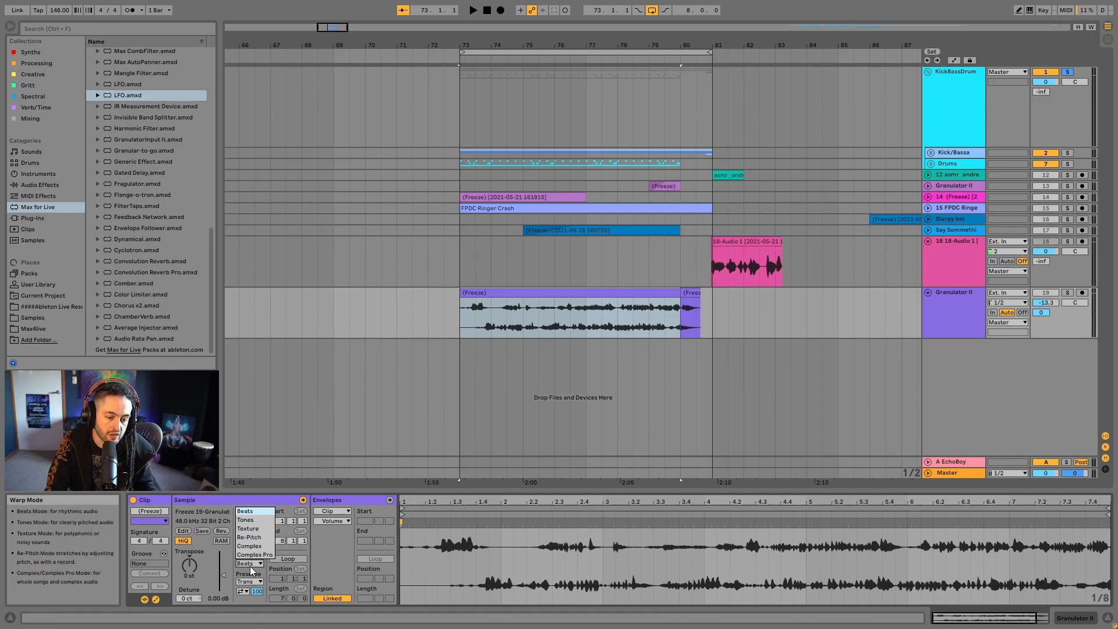
pyautogui.click(248, 528)
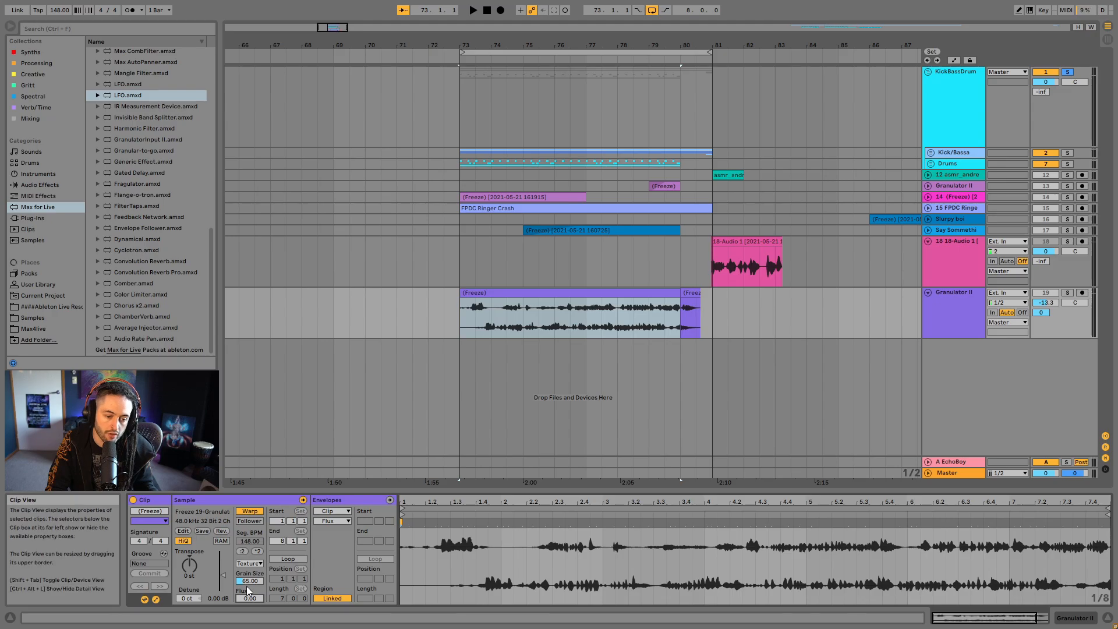
pyautogui.moveTo(249, 581); pyautogui.dragTo(250, 524)
pyautogui.click(512, 295)
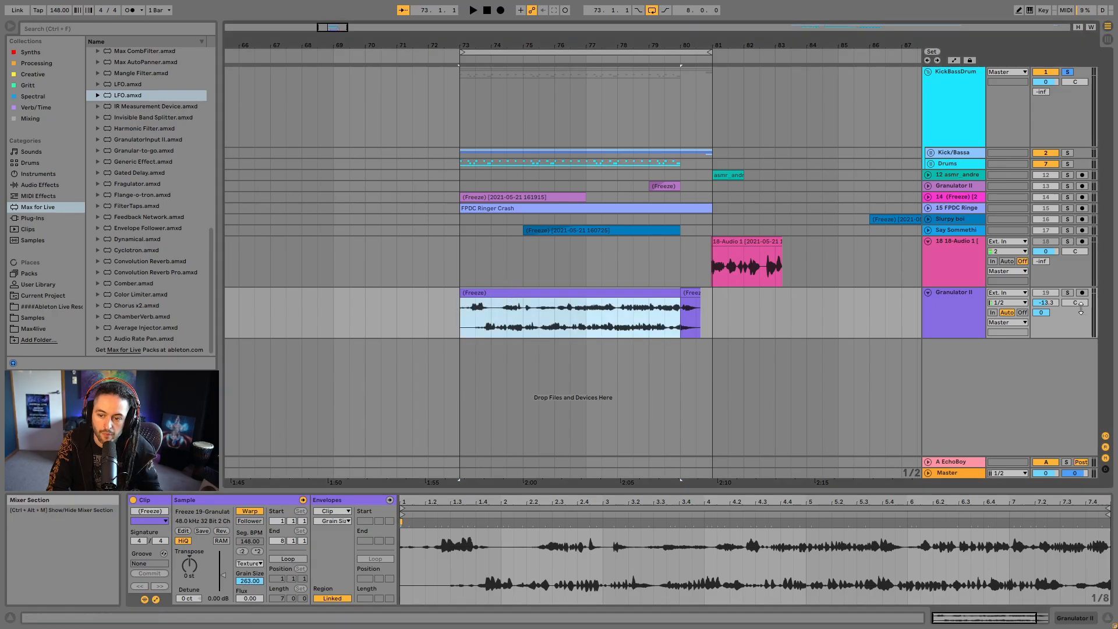
# - Insert an audio track below the flattened Granulator II track and choose Granulator II as its input source
pyautogui.click(977, 370)
pyautogui.hotkey('ctrl', 't')
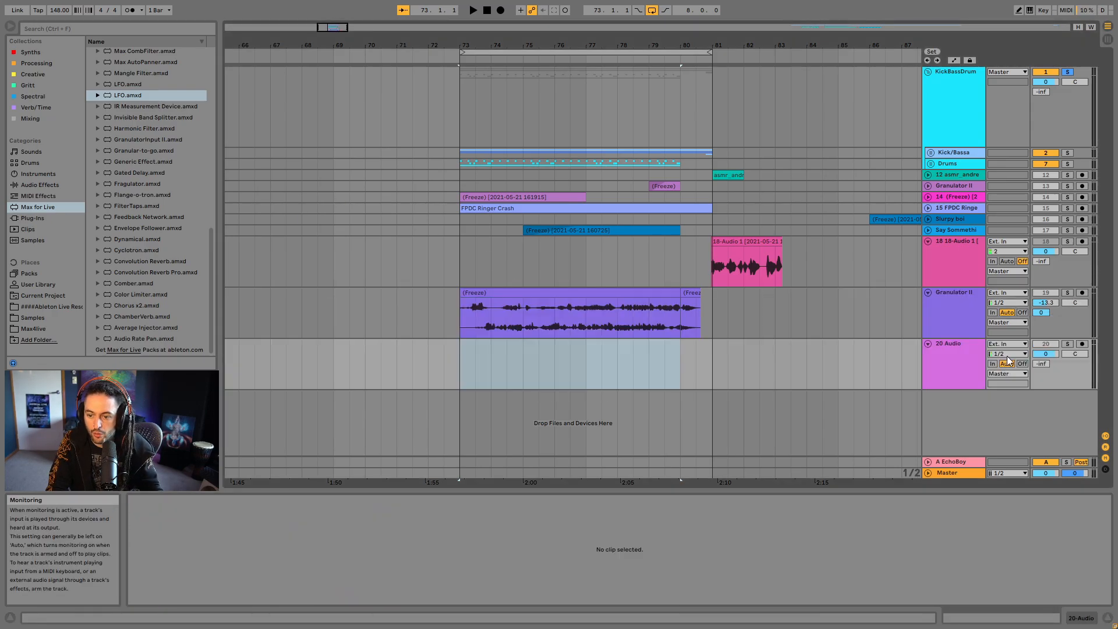
pyautogui.click(1007, 344)
pyautogui.click(1019, 506)
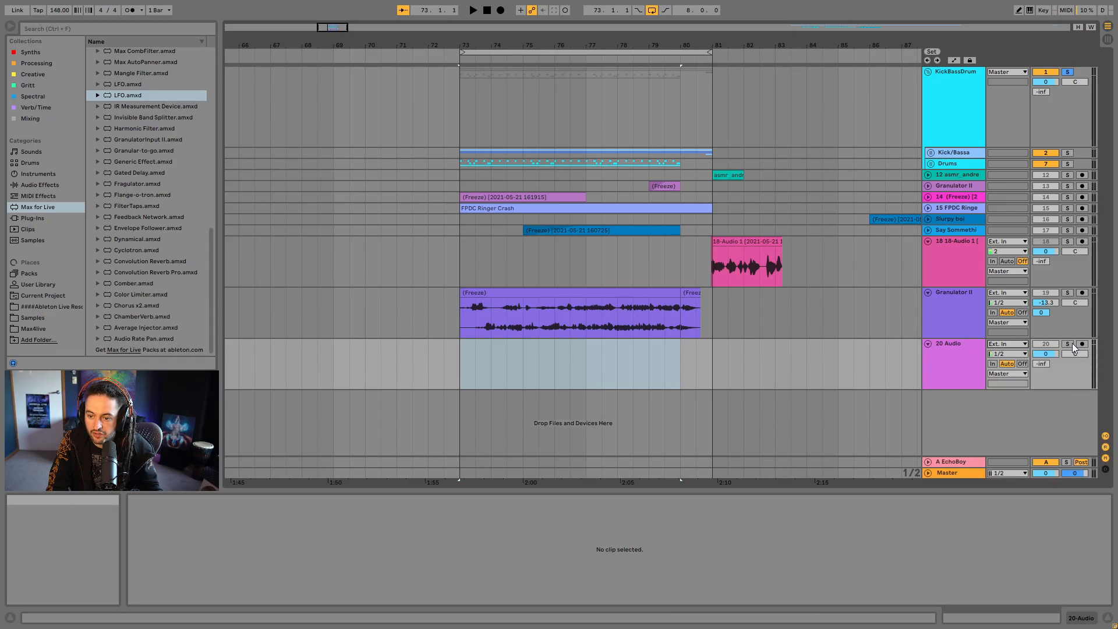
# - Try to record the flattened clip onto track 20 Audio while raising its transpose to 15 st
pyautogui.click(557, 294)
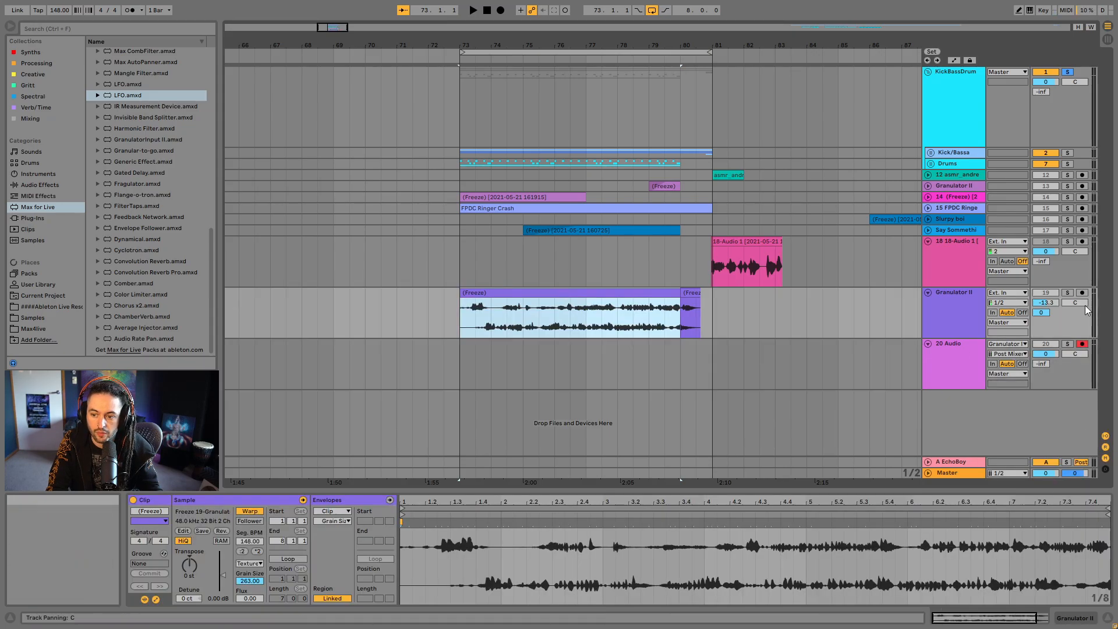
pyautogui.click(500, 11)
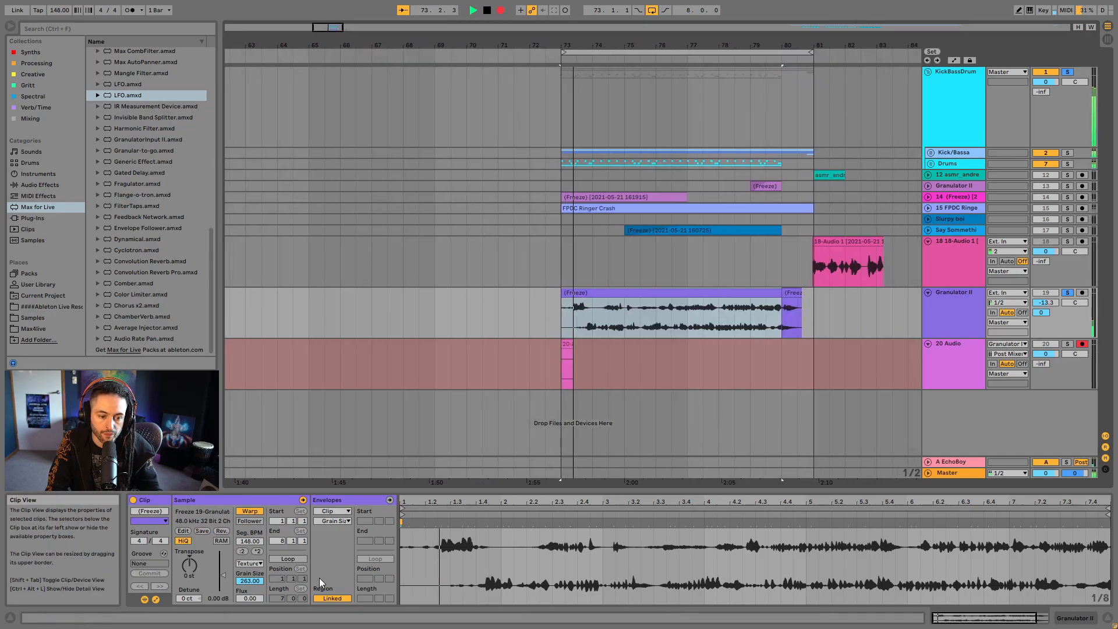
pyautogui.moveTo(189, 565)
pyautogui.mouseDown()
pyautogui.moveTo(189, 507)
pyautogui.moveTo(190, 603)
pyautogui.moveTo(189, 508)
pyautogui.moveTo(189, 548)
pyautogui.mouseUp()
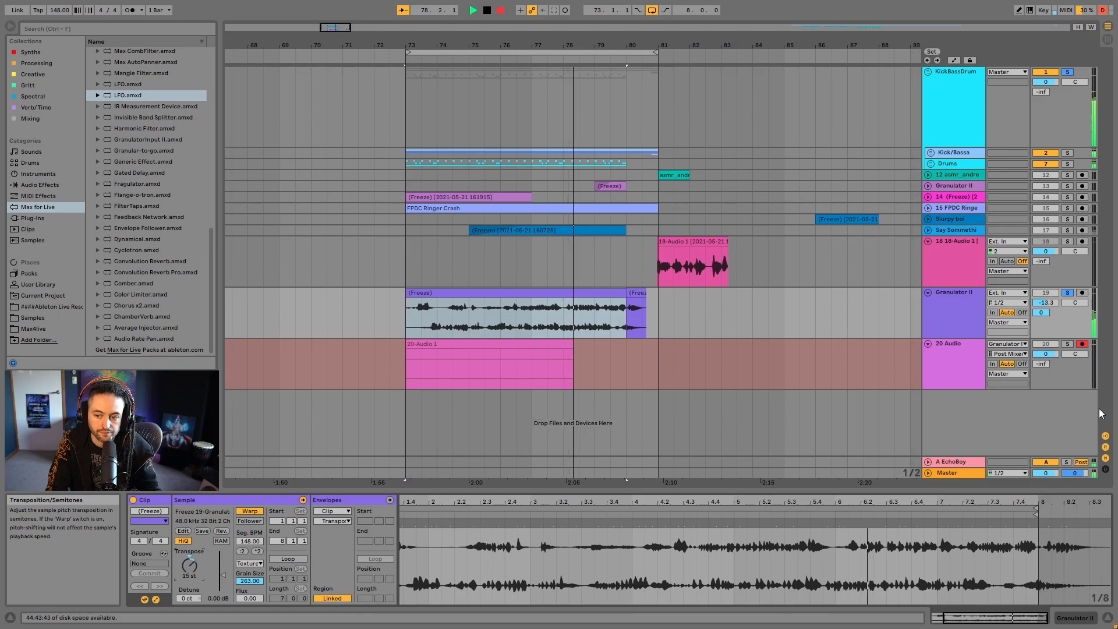
pyautogui.press('space')
# - Route the flattened Granulator II track into 20 Audio and re-record the clip while sweeping its transpose, ending at 4 st
pyautogui.click(1007, 344)
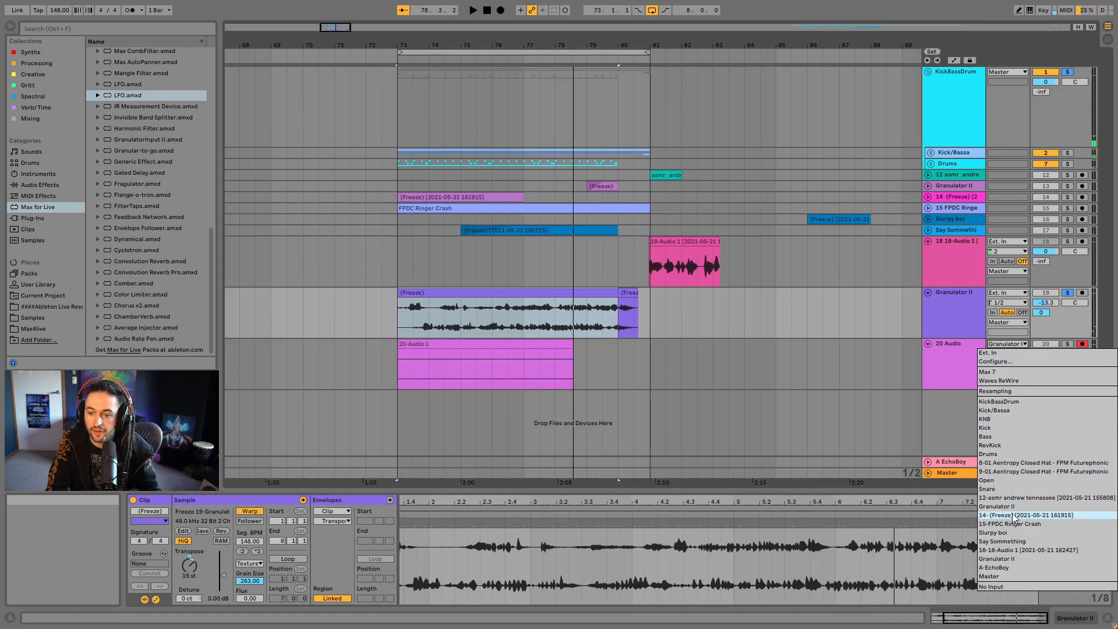
pyautogui.click(1023, 559)
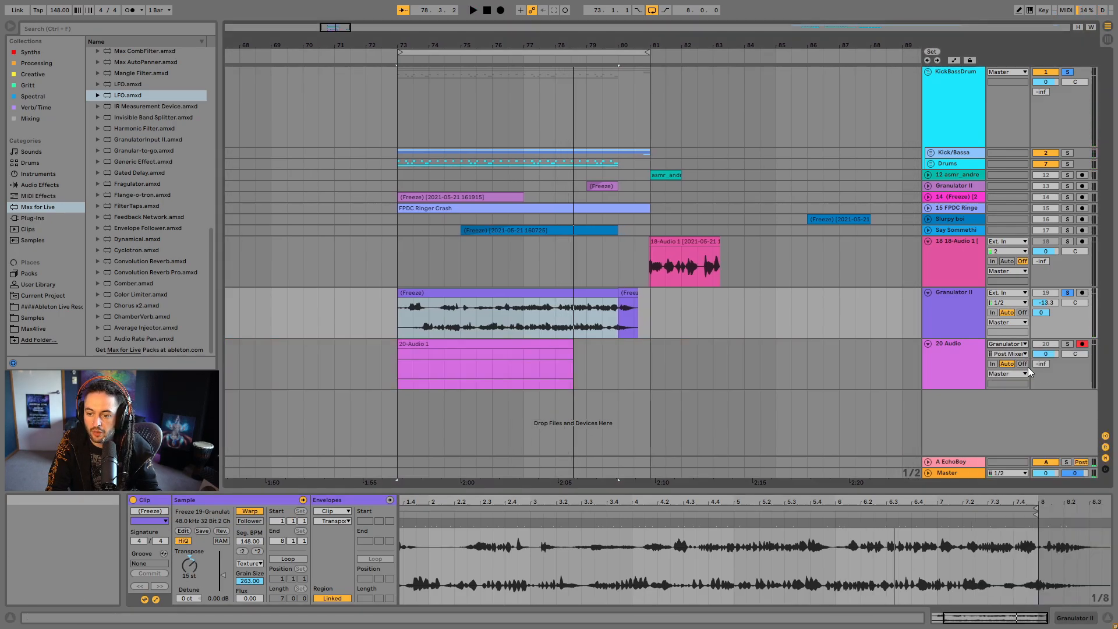
pyautogui.click(500, 10)
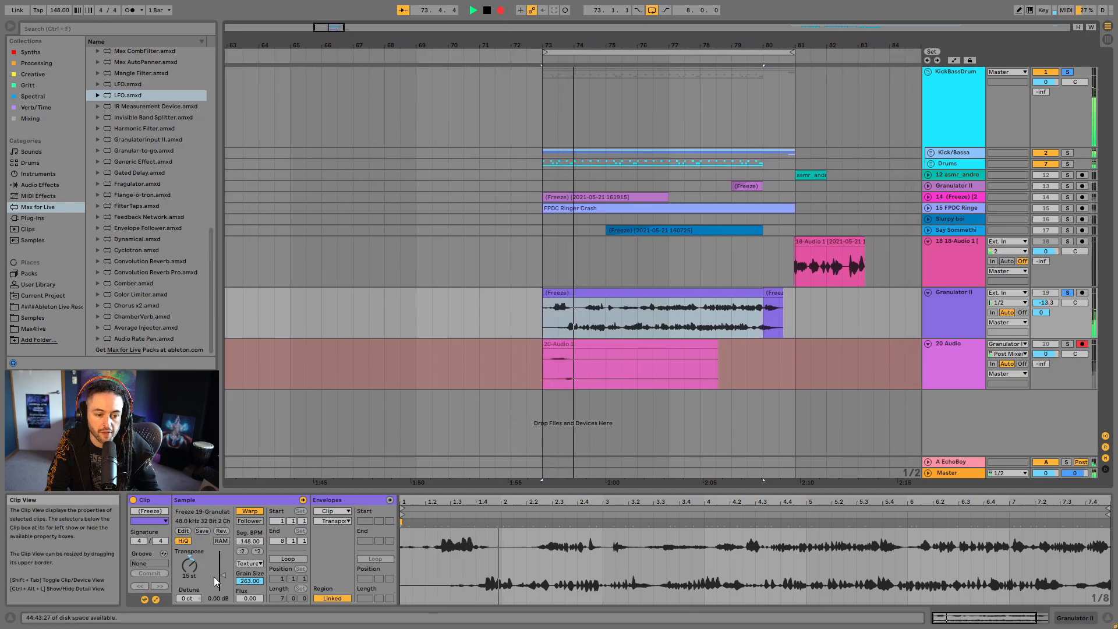
pyautogui.moveTo(189, 566)
pyautogui.mouseDown()
pyautogui.moveTo(190, 580)
pyautogui.moveTo(189, 523)
pyautogui.moveTo(190, 628)
pyautogui.moveTo(190, 560)
pyautogui.mouseUp()
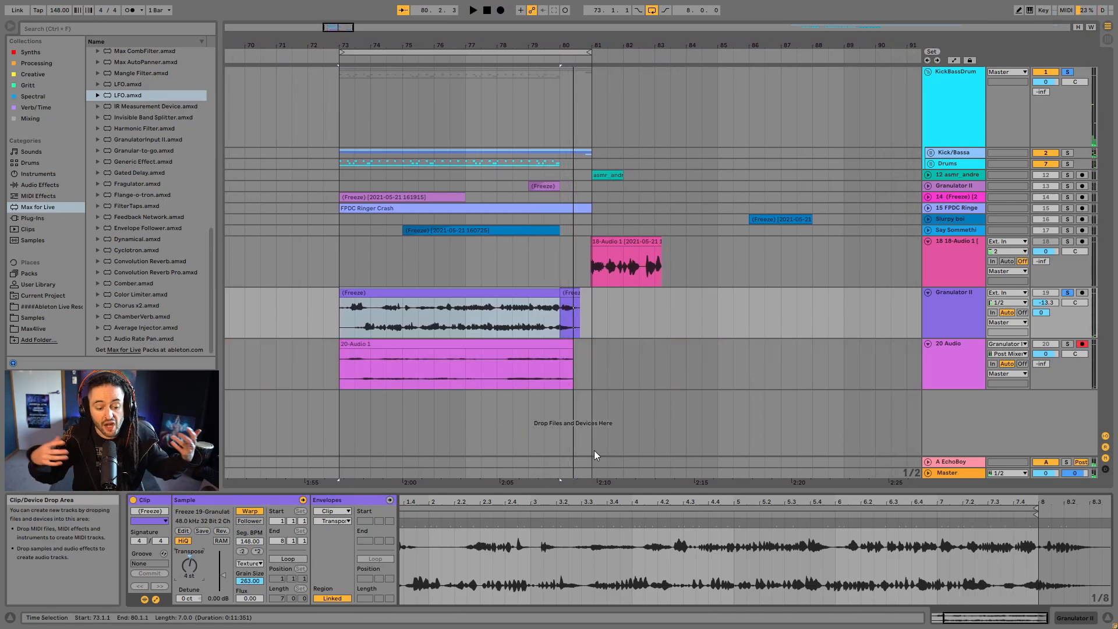